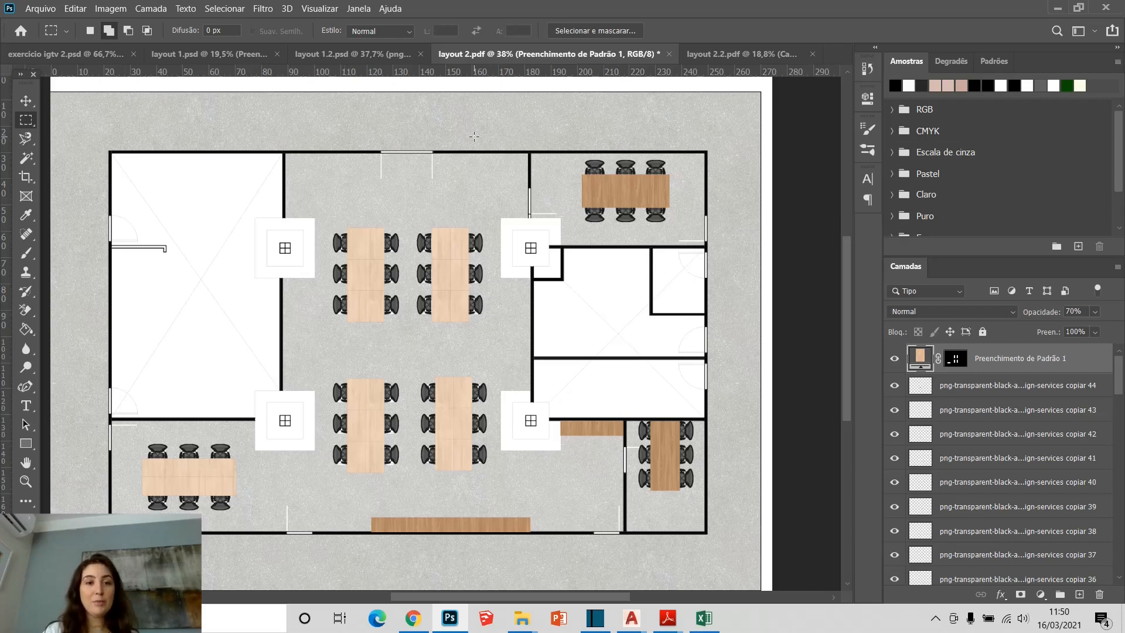
Review the furnished plans in layout 1.2 and layout 2, and bring up the unfurnished layout 2.2 document
click(351, 54)
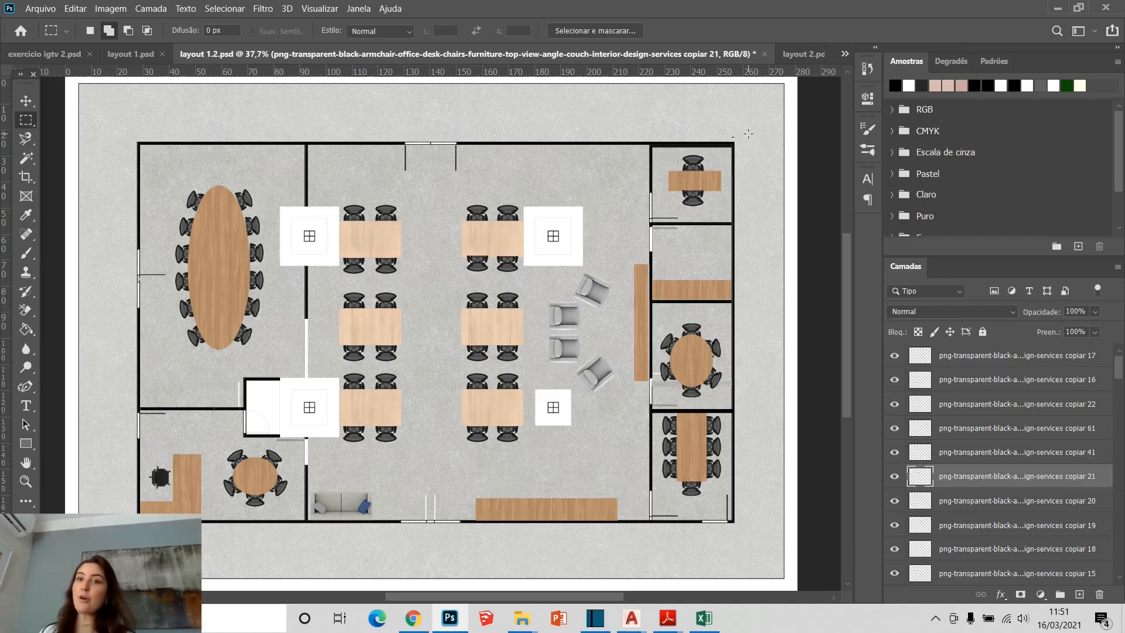
click(803, 54)
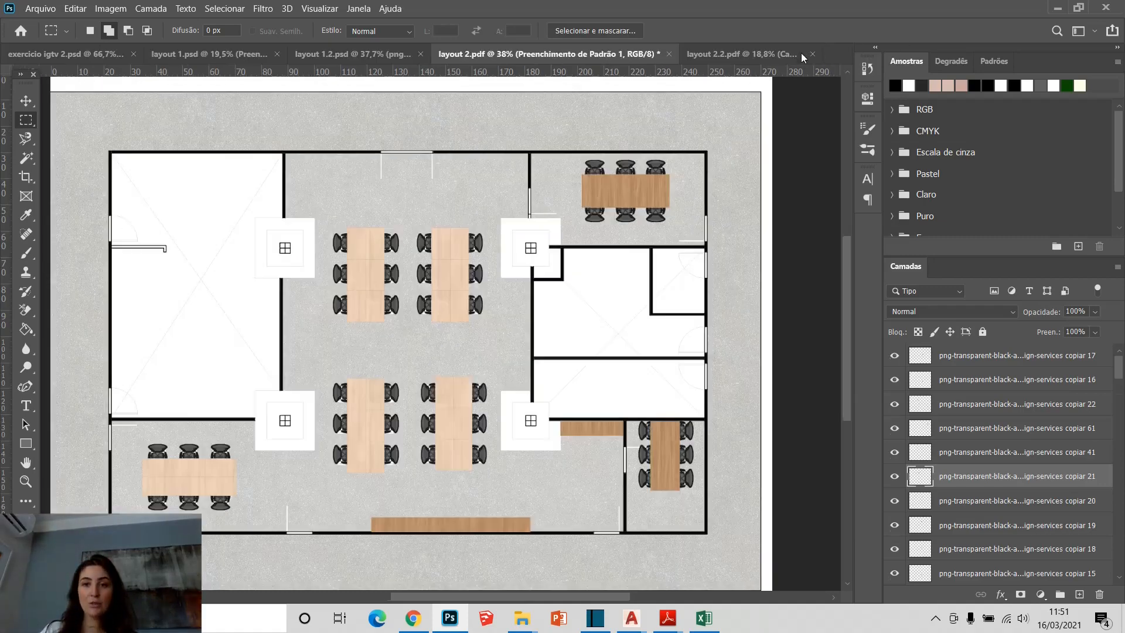
click(802, 55)
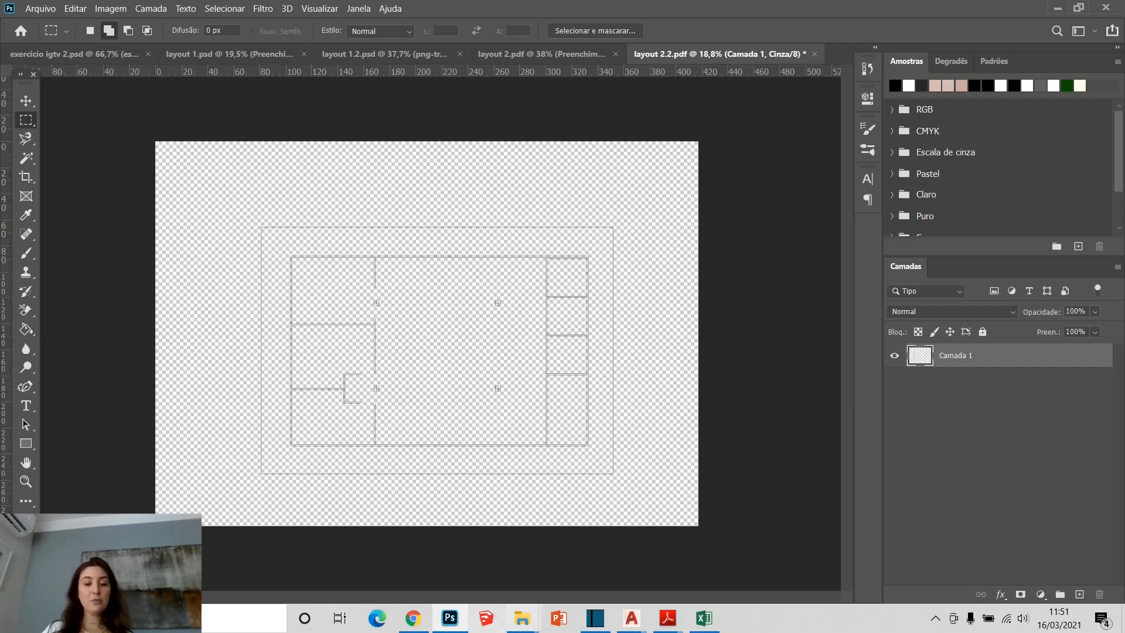
Check the programs offered for opening the layout 2.2 PDF in the MODELOS 2D folder, and return to Photoshop
mouse_move(528, 619)
click(592, 557)
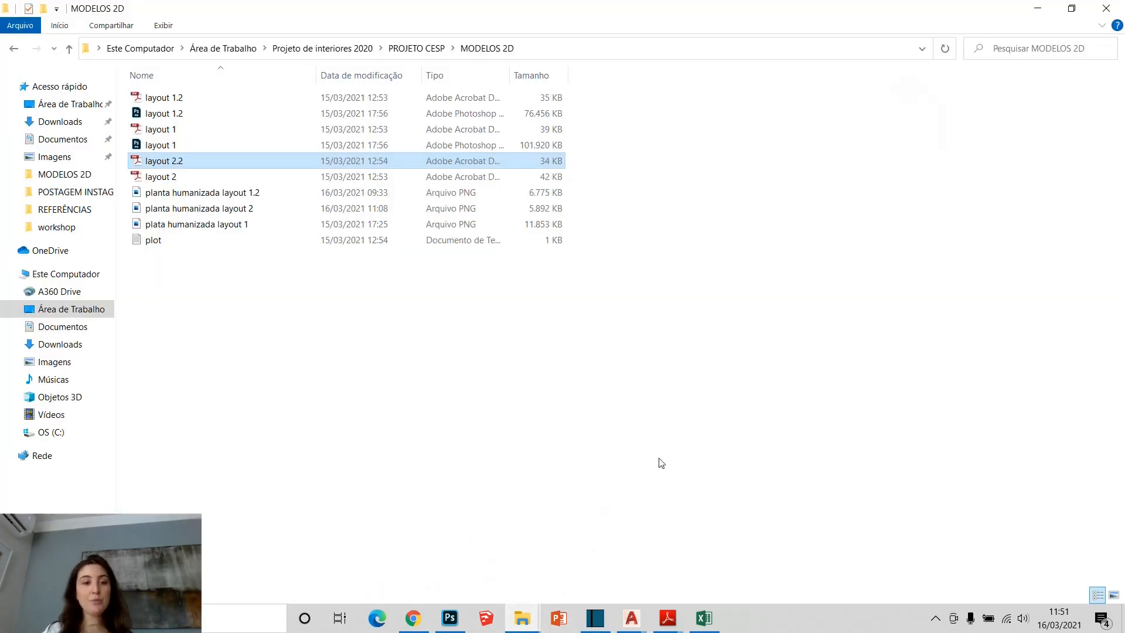
right_click(185, 160)
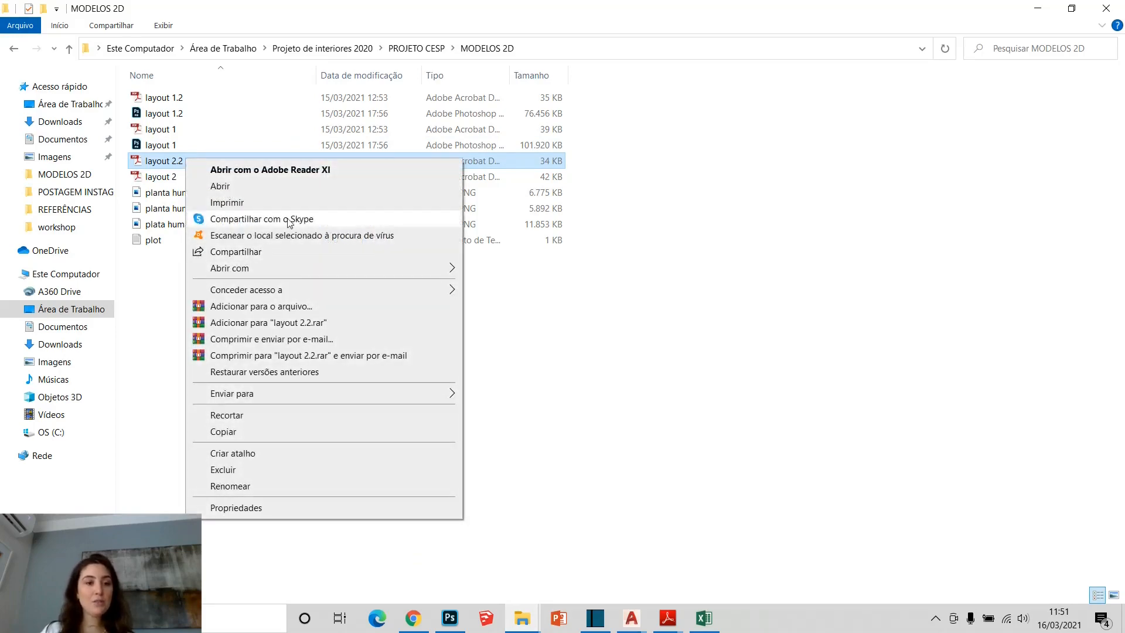
mouse_move(301, 269)
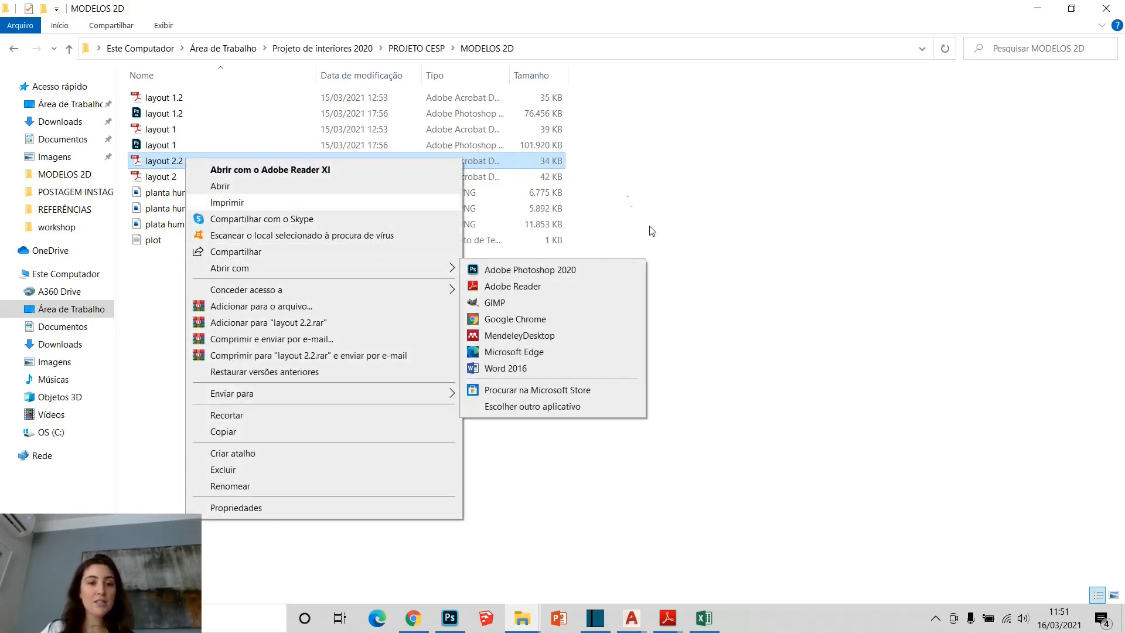
click(568, 273)
click(449, 618)
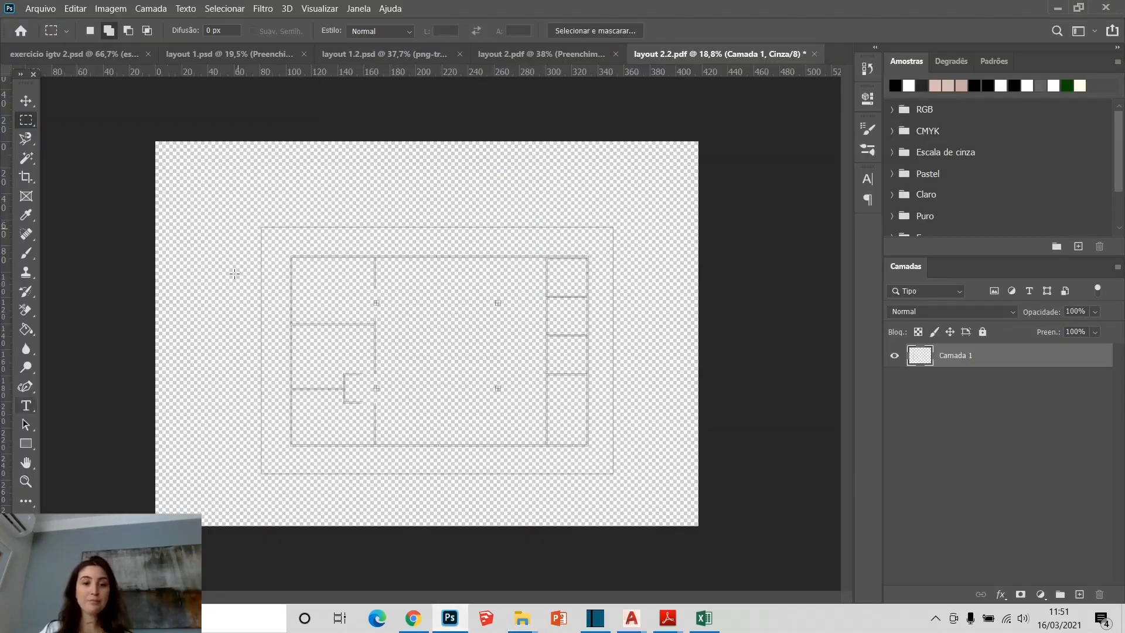
Convert the layout 2.2 document's color mode from grayscale to RGB
click(113, 7)
mouse_move(119, 26)
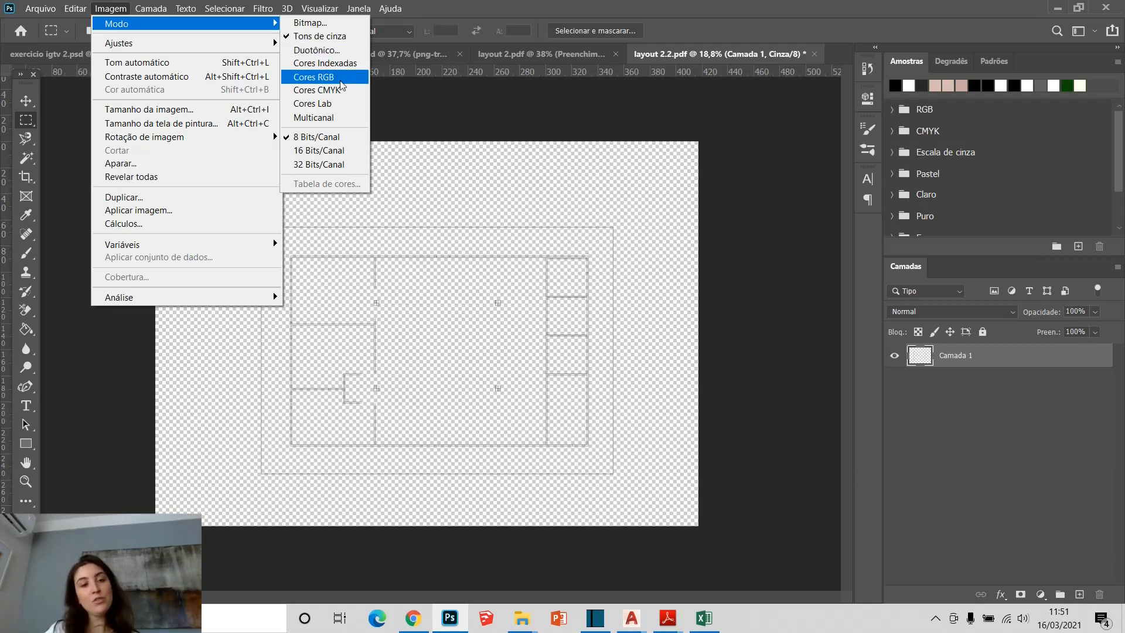
click(314, 77)
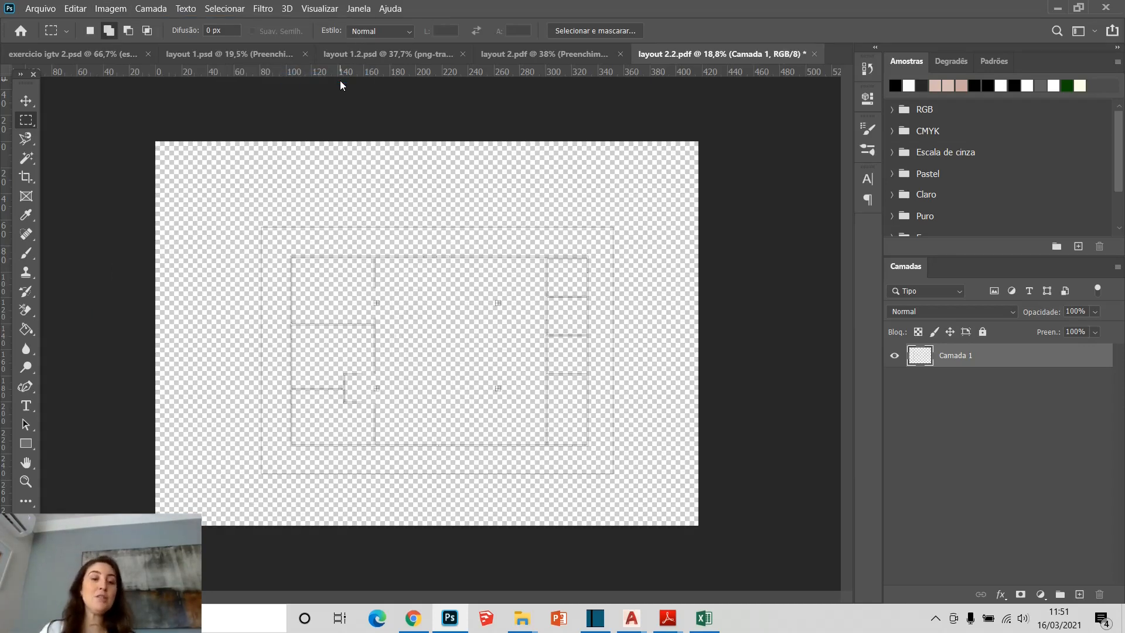
Crop the canvas on all four sides to a narrow margin around the floor plan
click(28, 178)
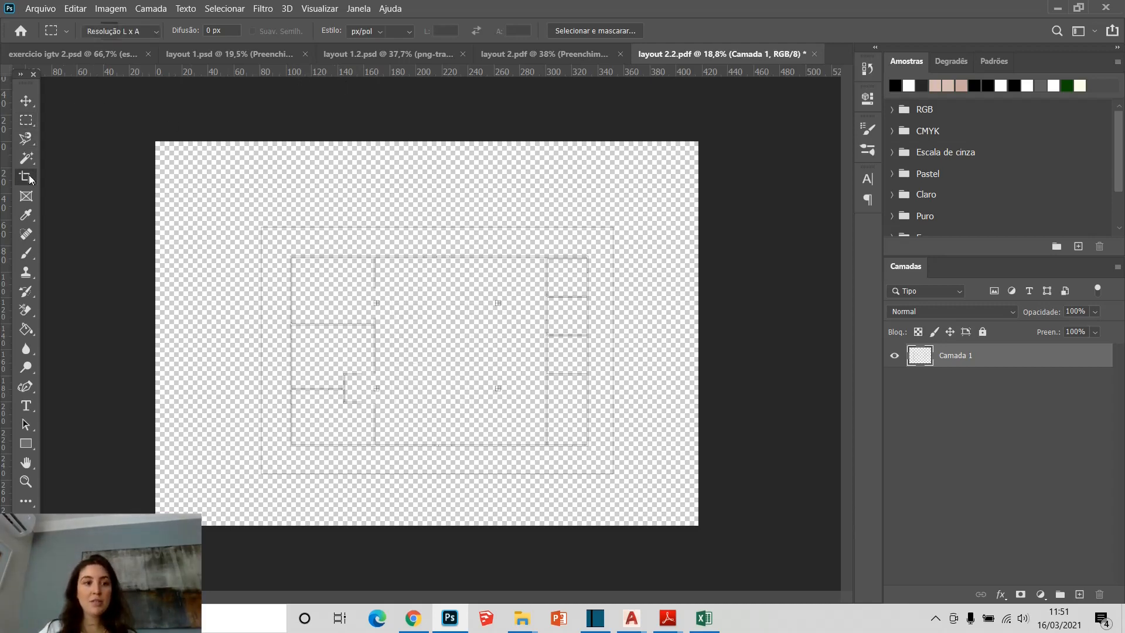
drag(156, 326, 210, 328)
drag(410, 141, 411, 182)
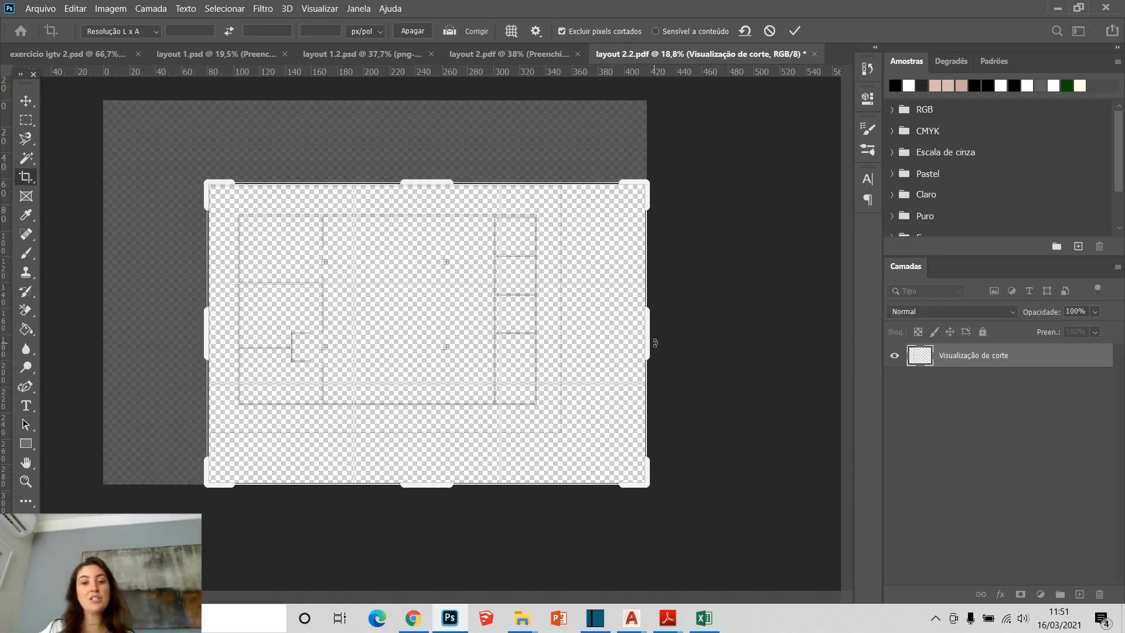
drag(656, 343, 614, 353)
drag(414, 490, 413, 460)
key(Return)
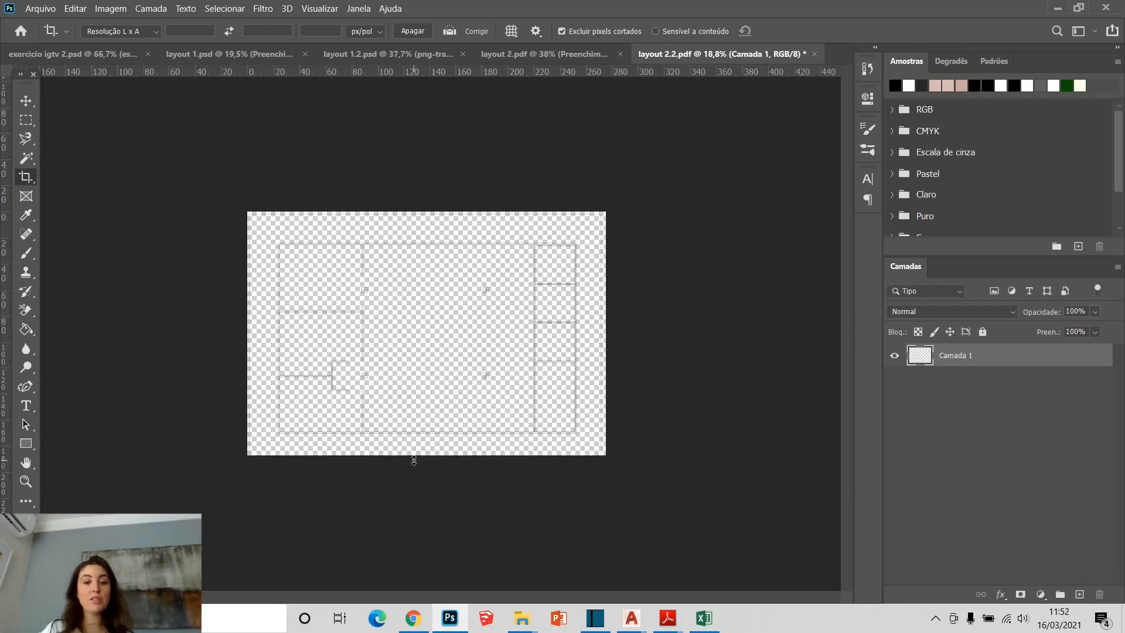
Create a solid white fill layer covering the whole canvas and place it beneath the plan's Camada 1 layer
scroll(425, 425, up, 2)
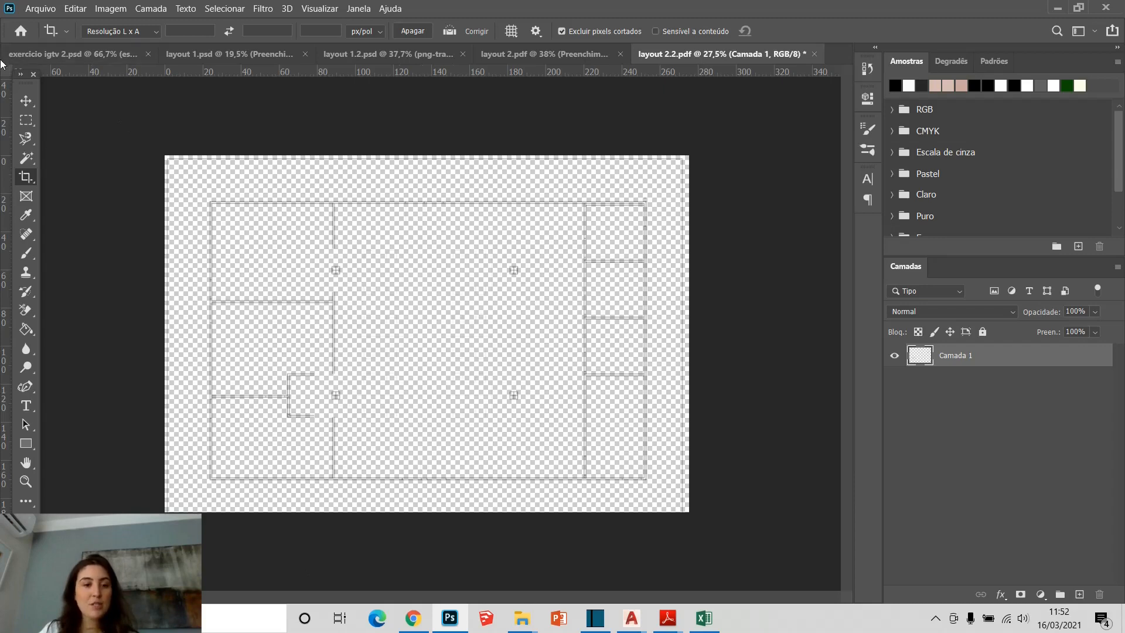
click(23, 117)
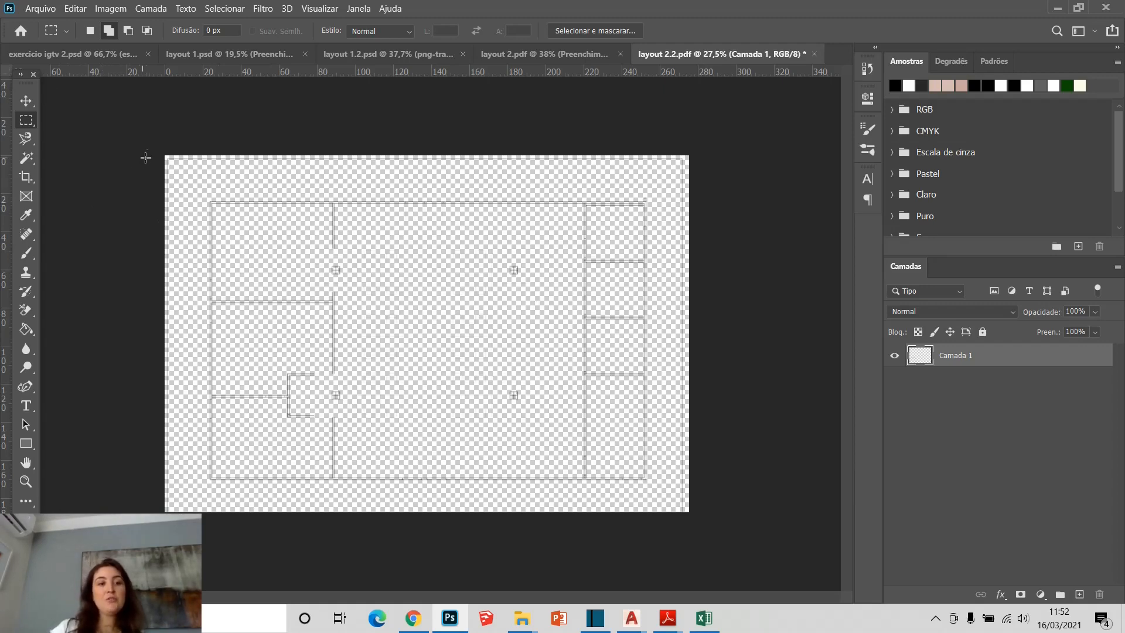
drag(163, 153, 708, 533)
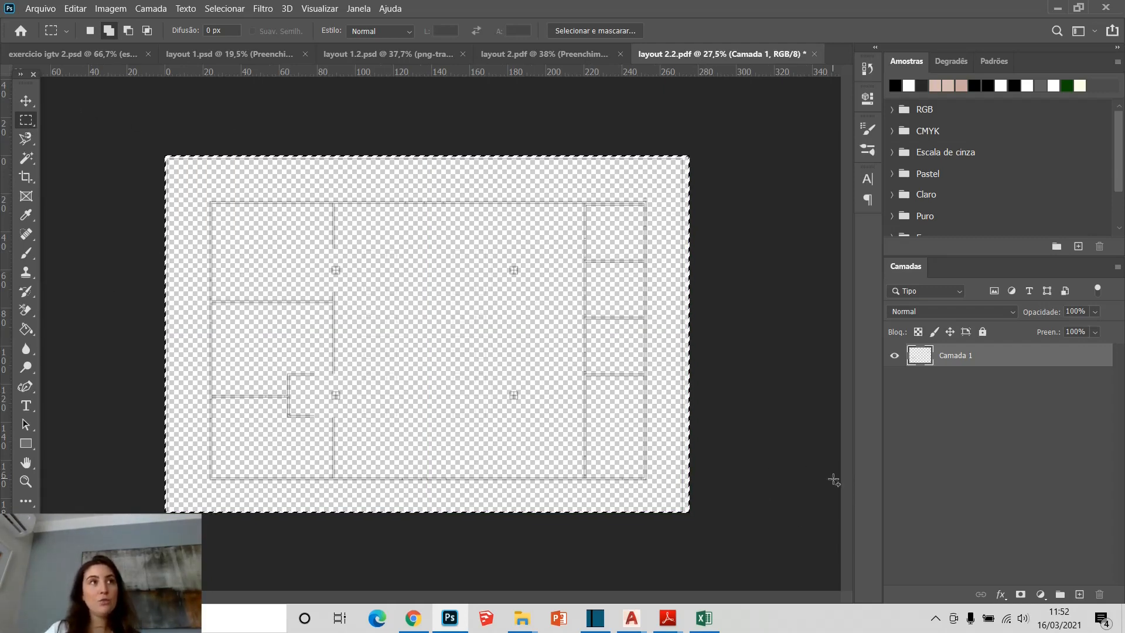
click(1047, 596)
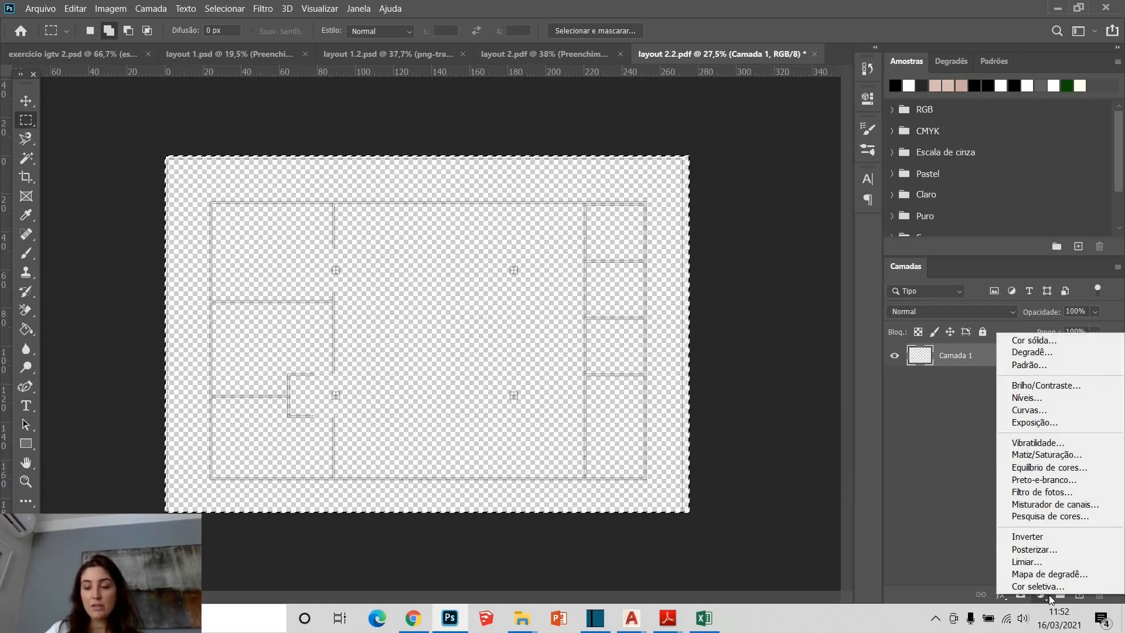
click(1034, 340)
drag(679, 129, 557, 72)
click(878, 75)
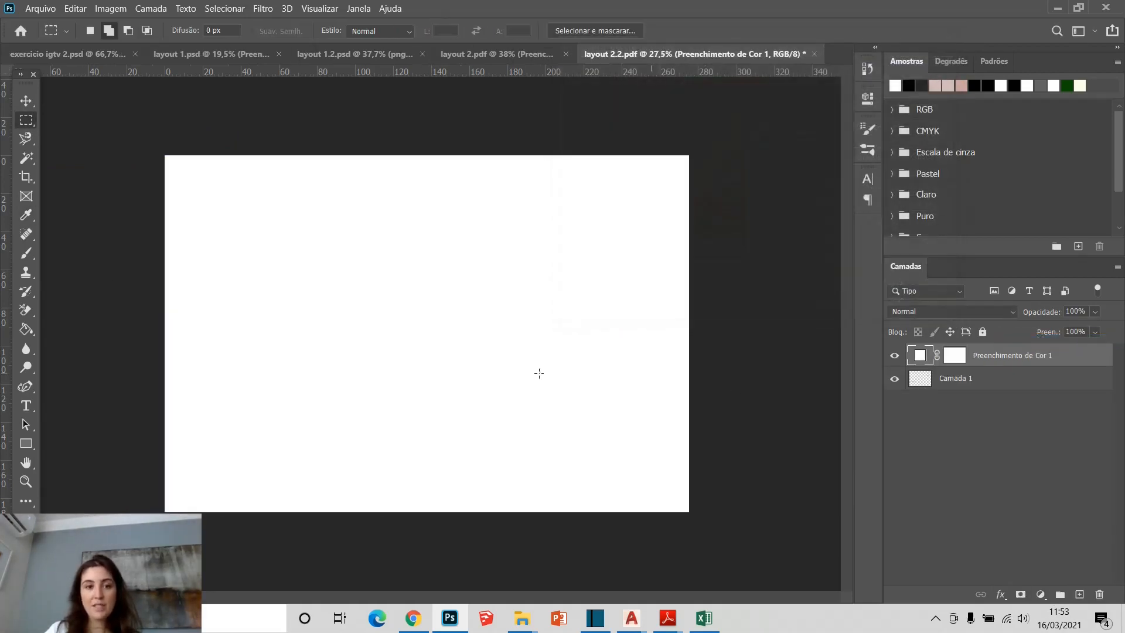
drag(1022, 355, 1030, 390)
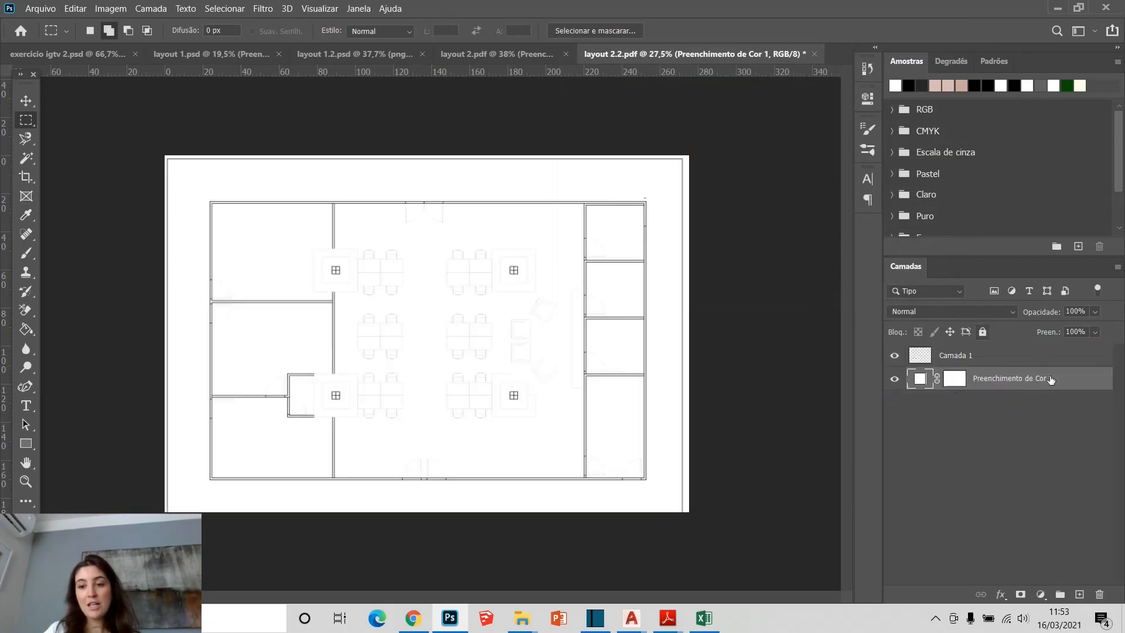
Rename the floor plan's line-drawing layer Camada 1 to CAMADA BASE
click(1029, 358)
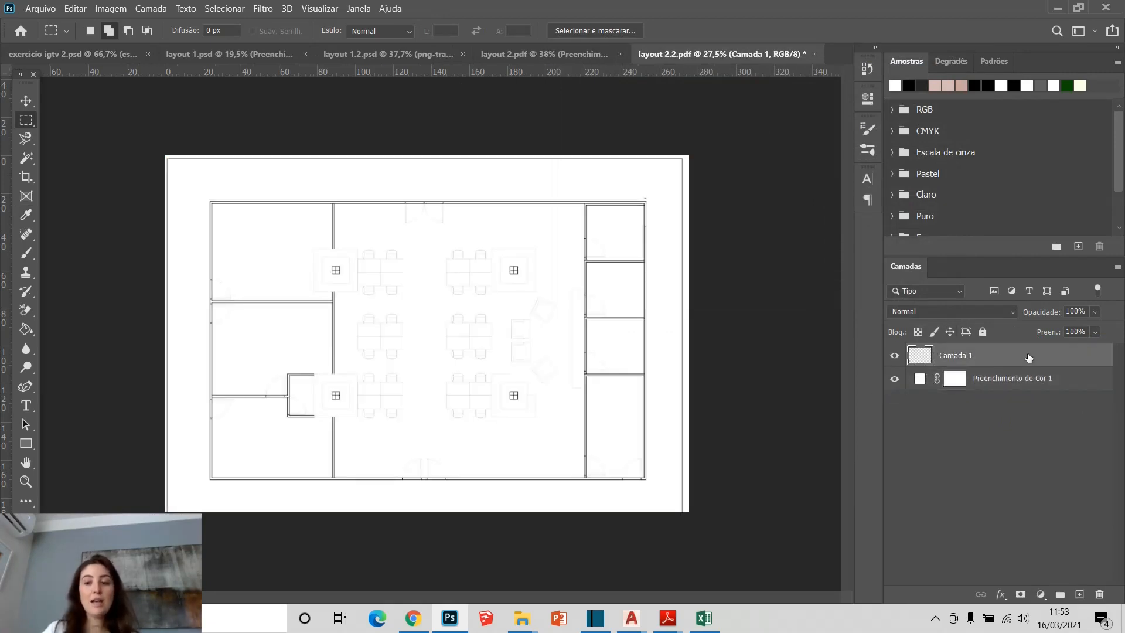
double_click(971, 358)
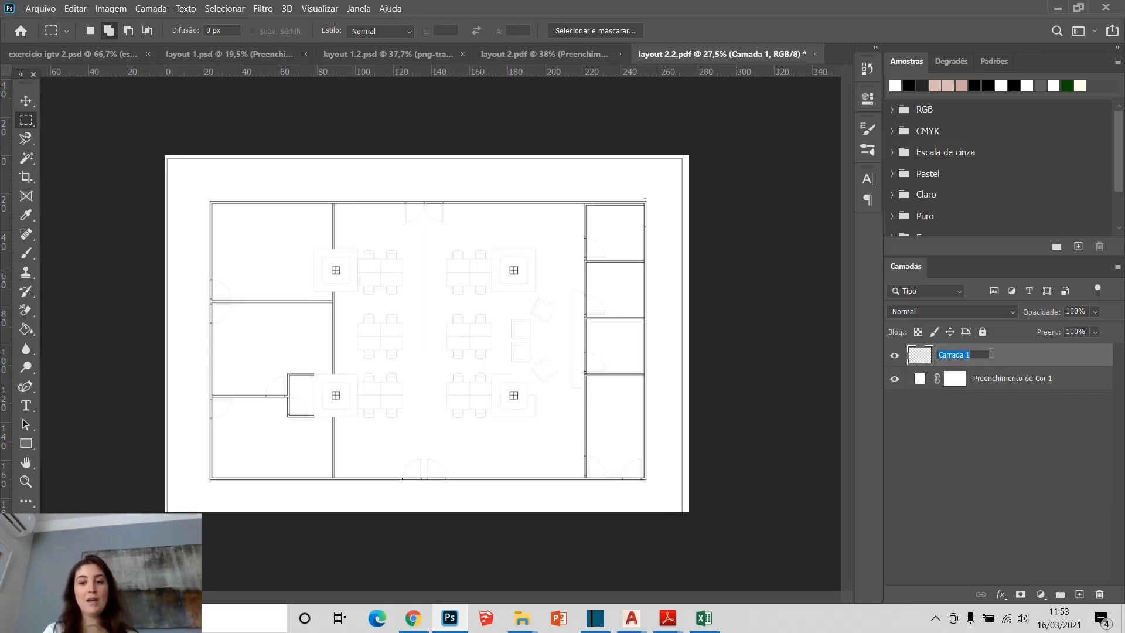
text(C)
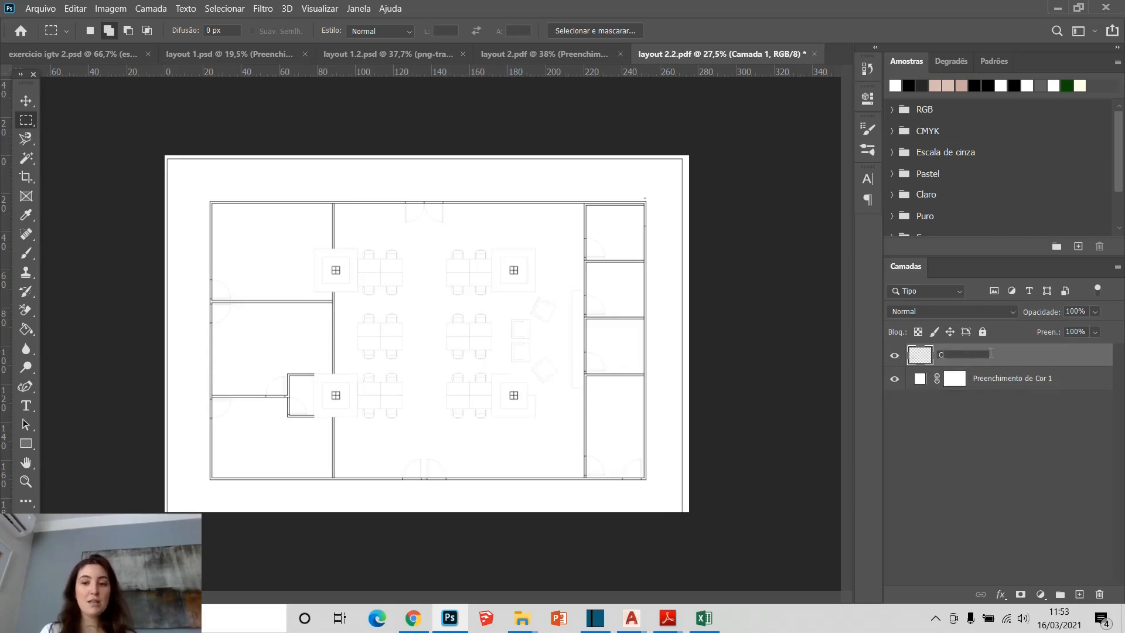
text(AMADA BASE)
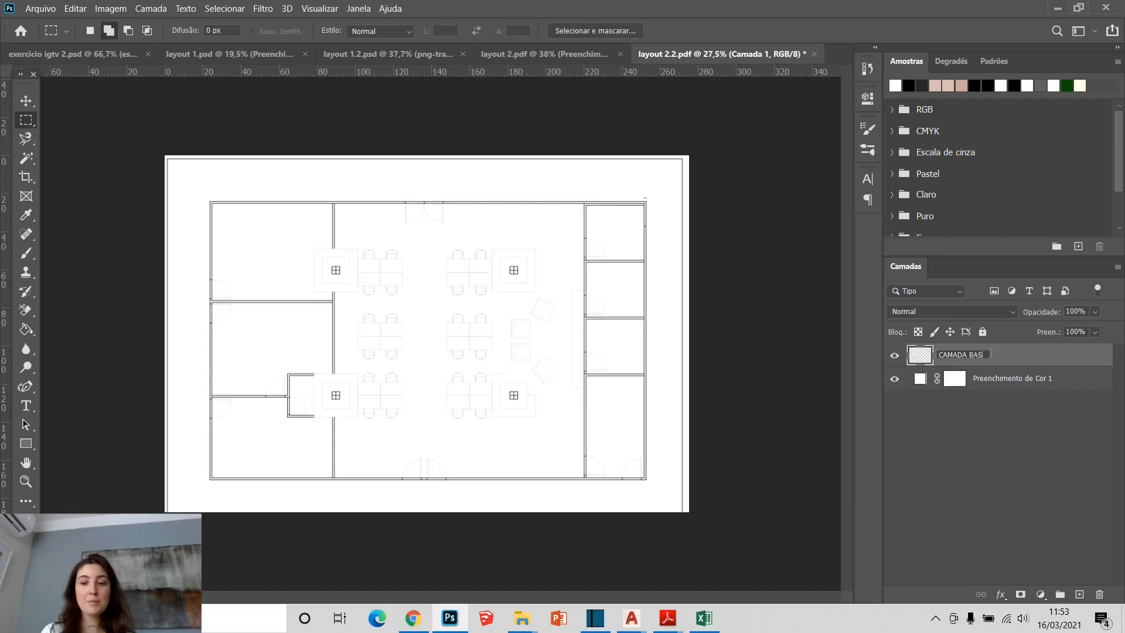
key(Return)
Select the floor of the central hall with the Magic Wand, keeping the sample size at Amostra de Ponto
key(ctrl+0)
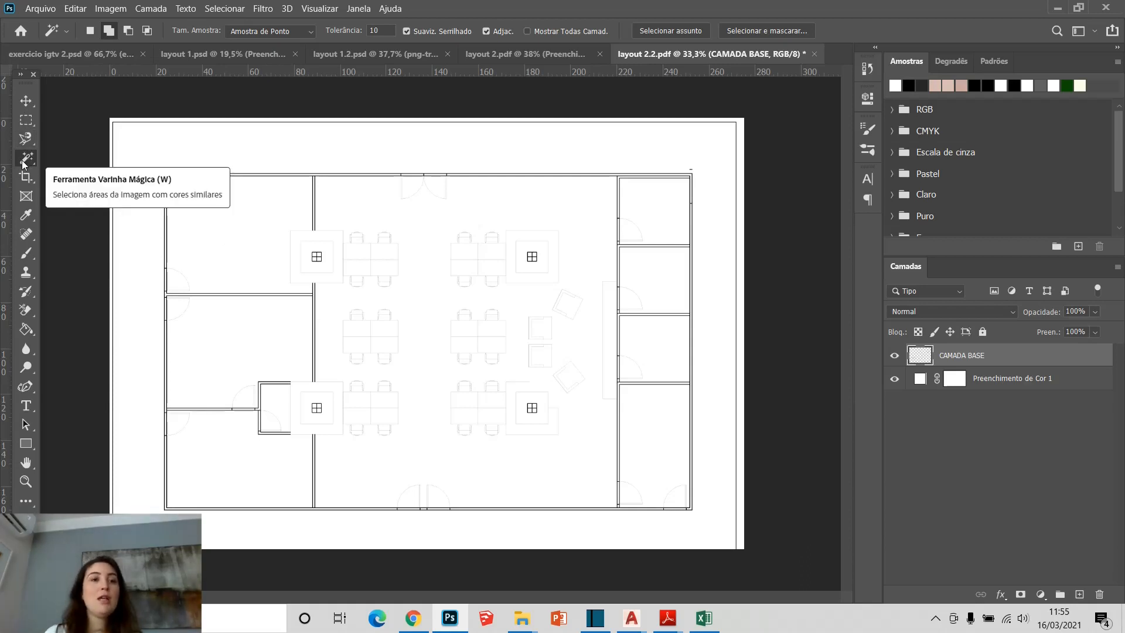
click(262, 32)
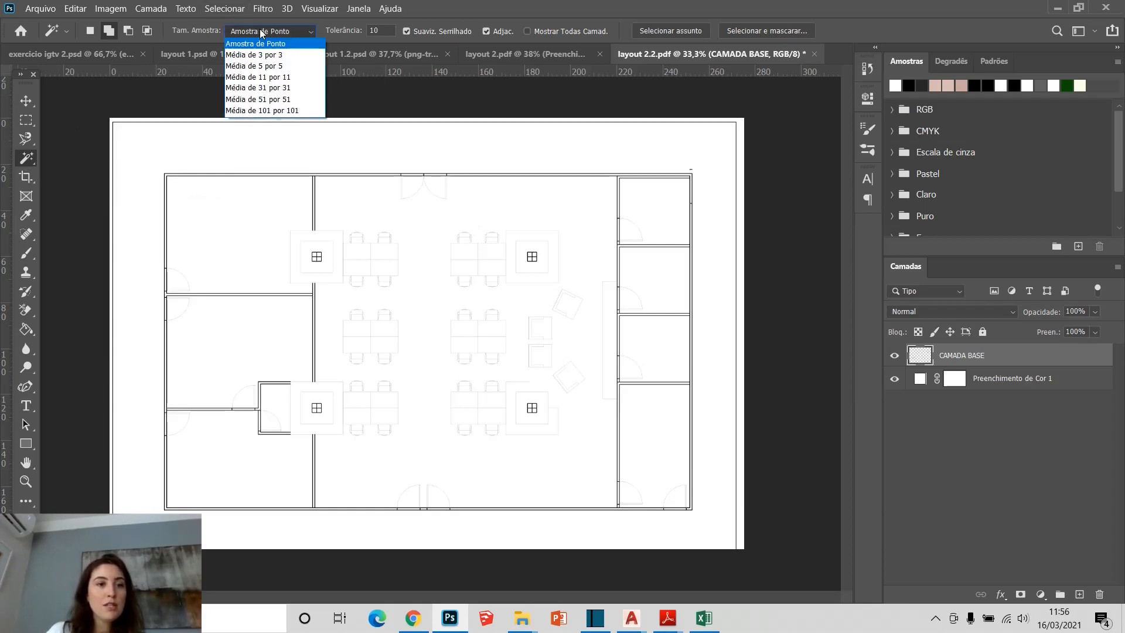
click(262, 32)
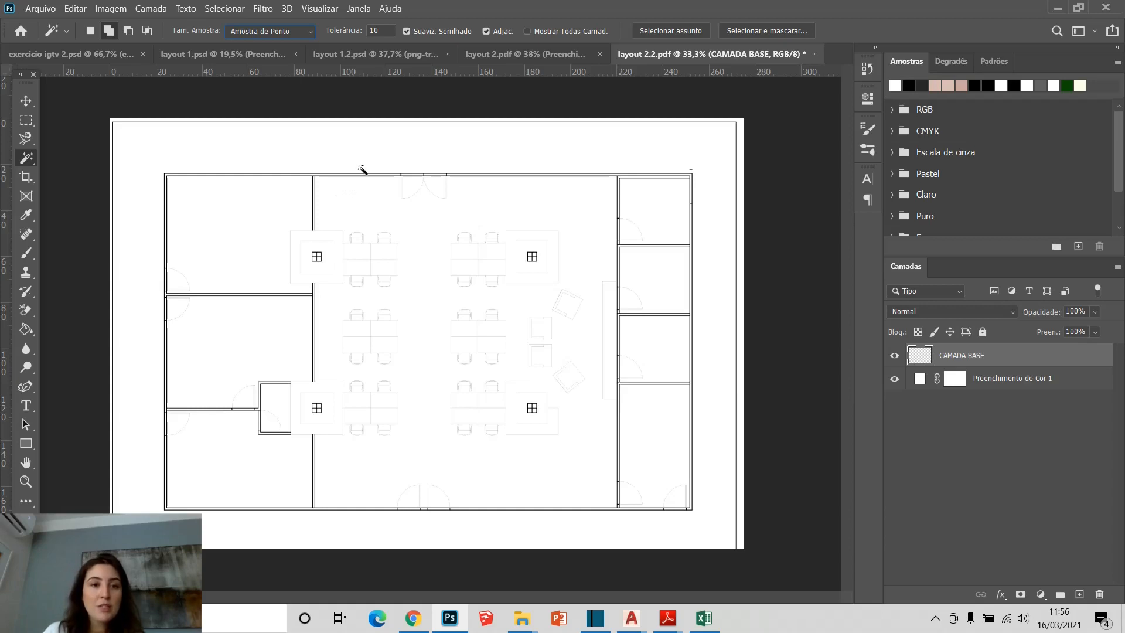
click(378, 195)
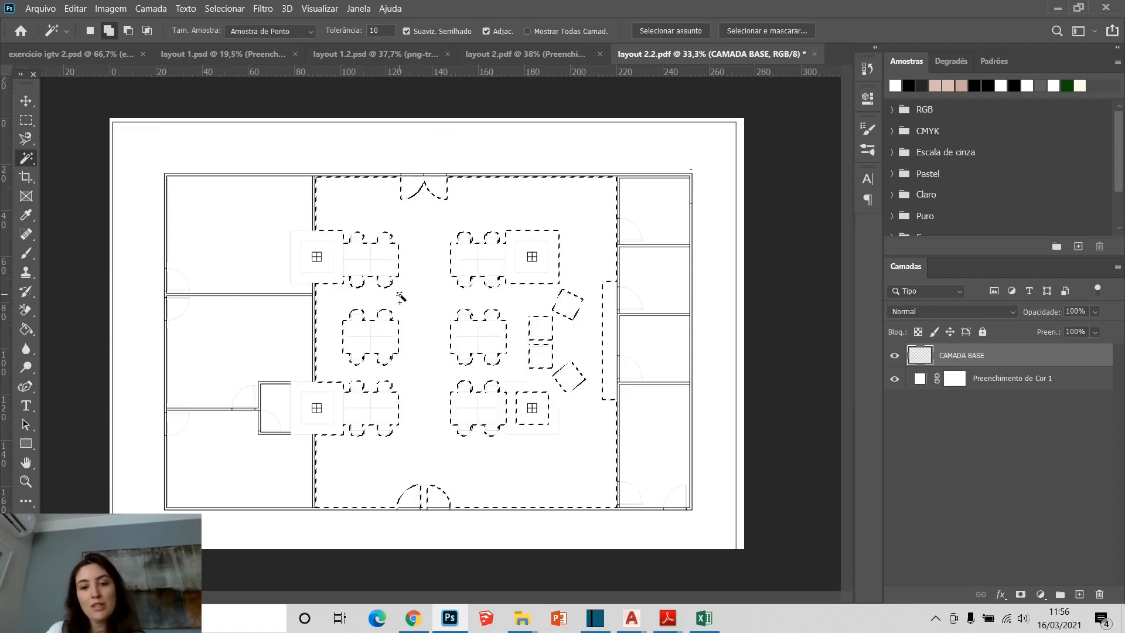
Add the floors and door swings of the left-hand rooms and the hall's lower double-door swings to the selection
click(239, 324)
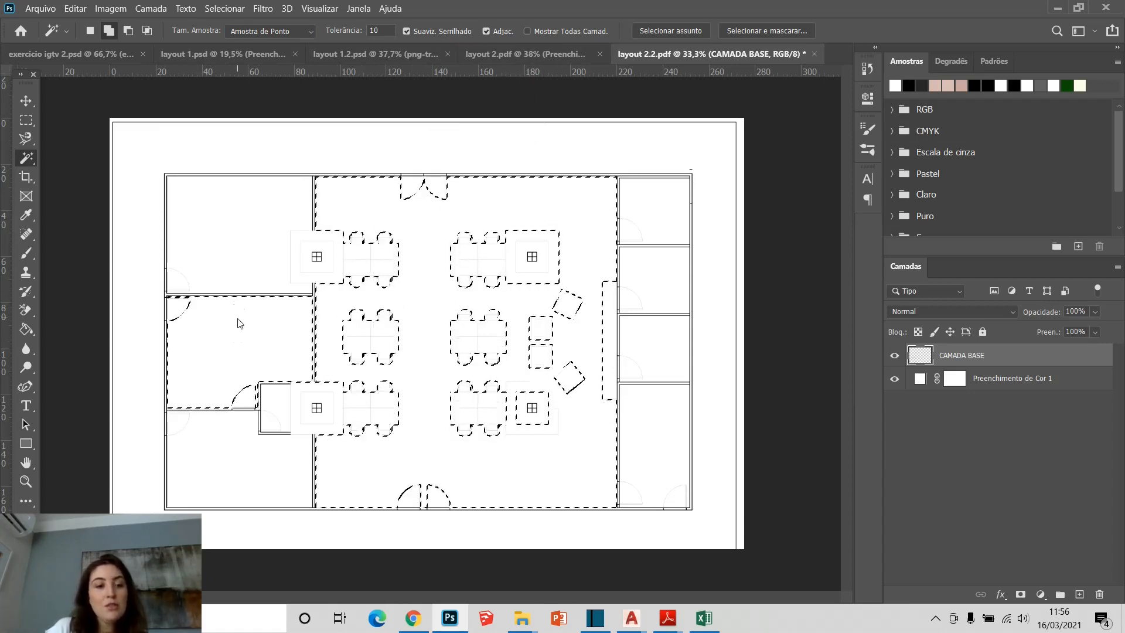
click(242, 254)
click(244, 400)
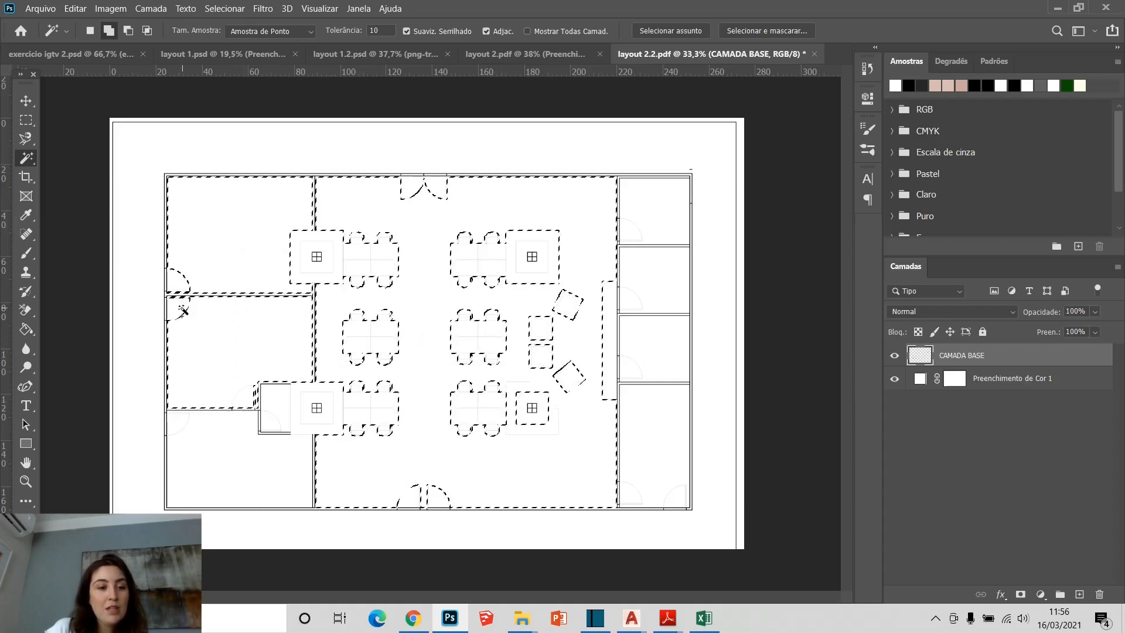
click(182, 309)
click(182, 283)
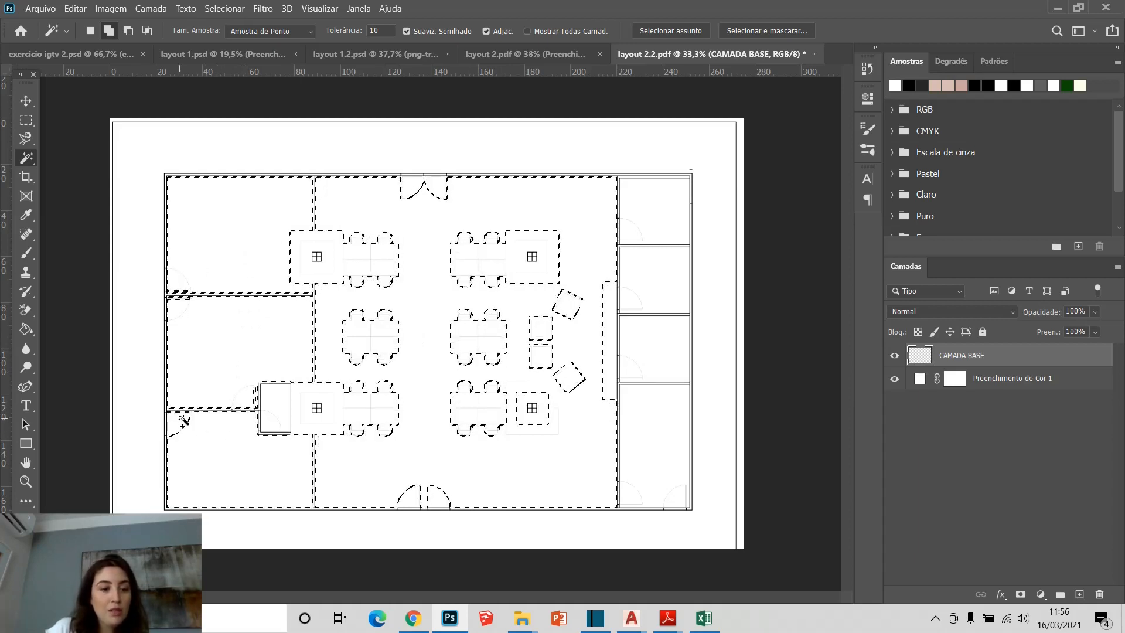
click(226, 421)
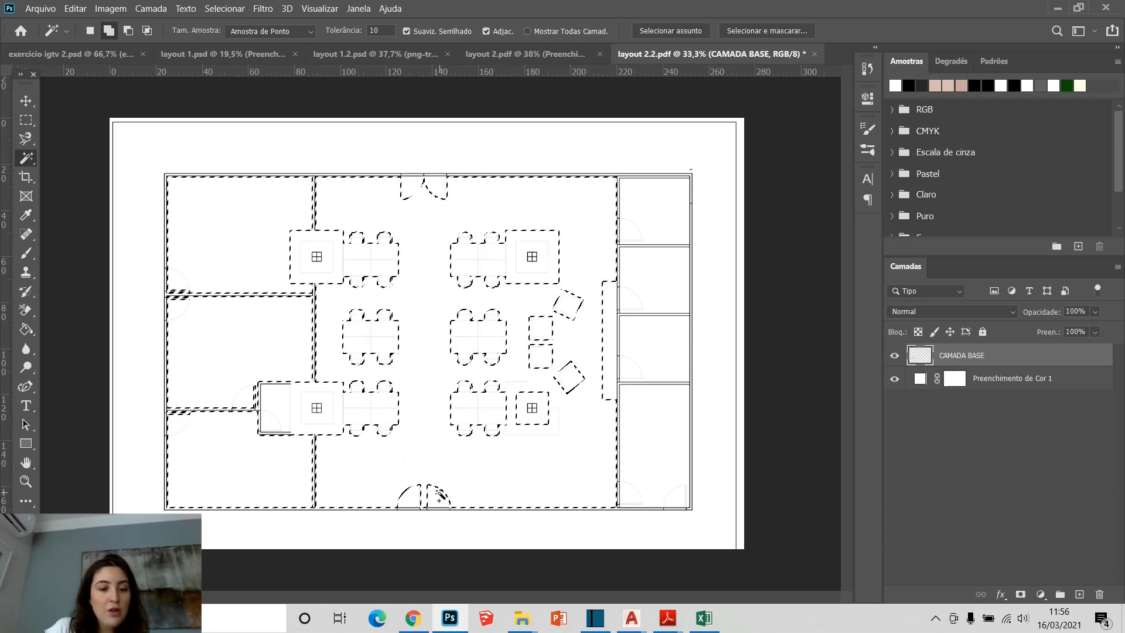
click(413, 495)
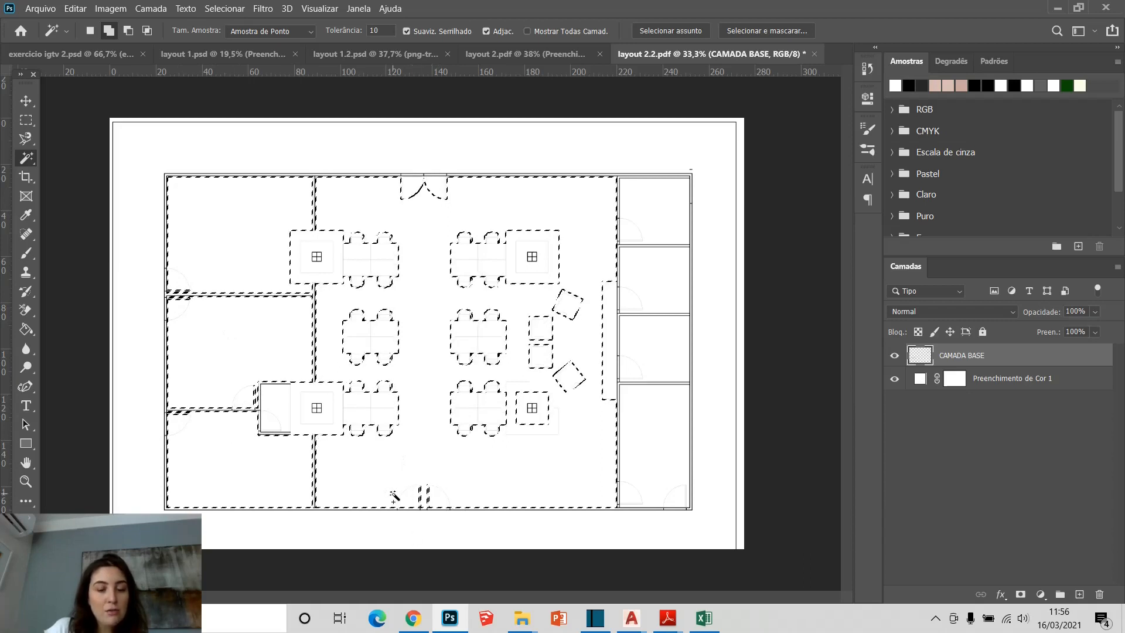
Add the floors and door swings of the four right-hand rooms to the floor selection
click(660, 368)
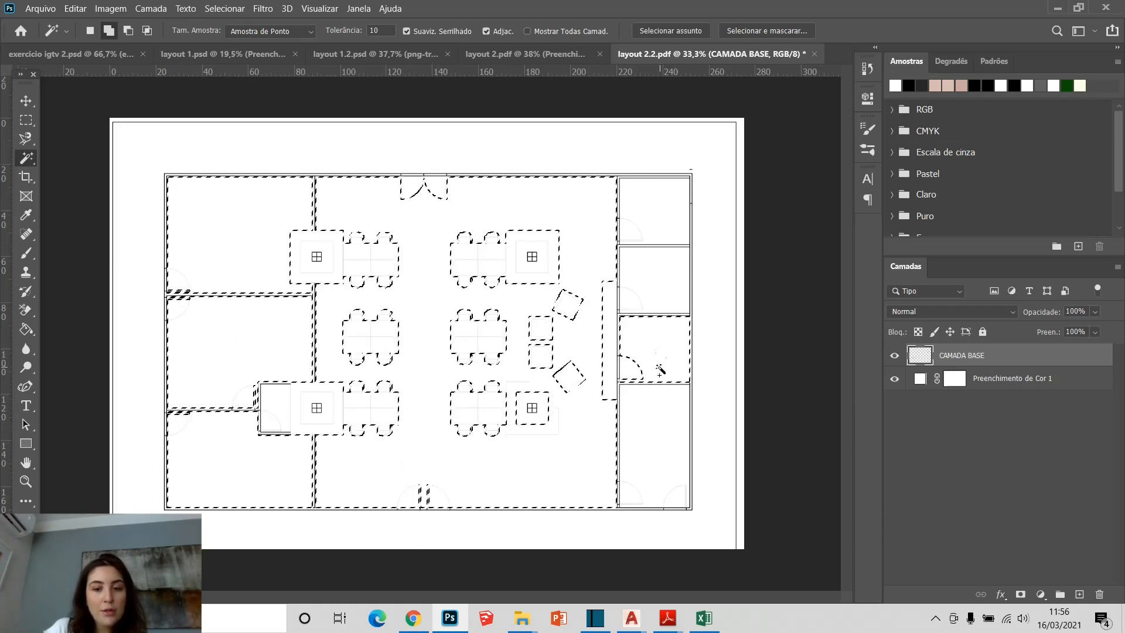
click(650, 420)
click(637, 491)
click(680, 497)
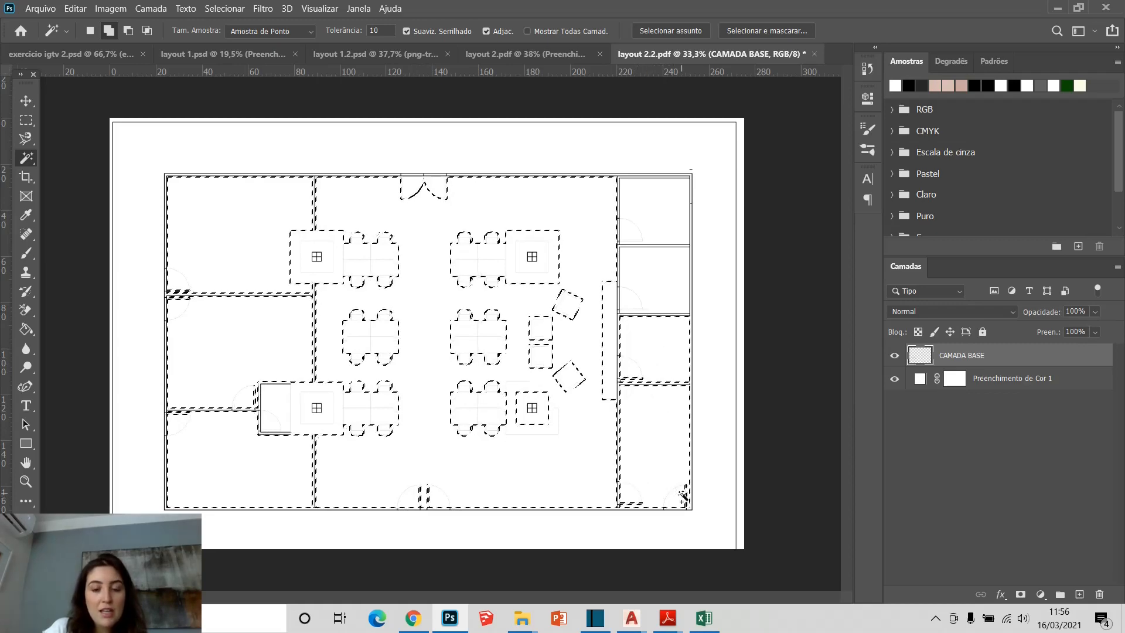
click(663, 293)
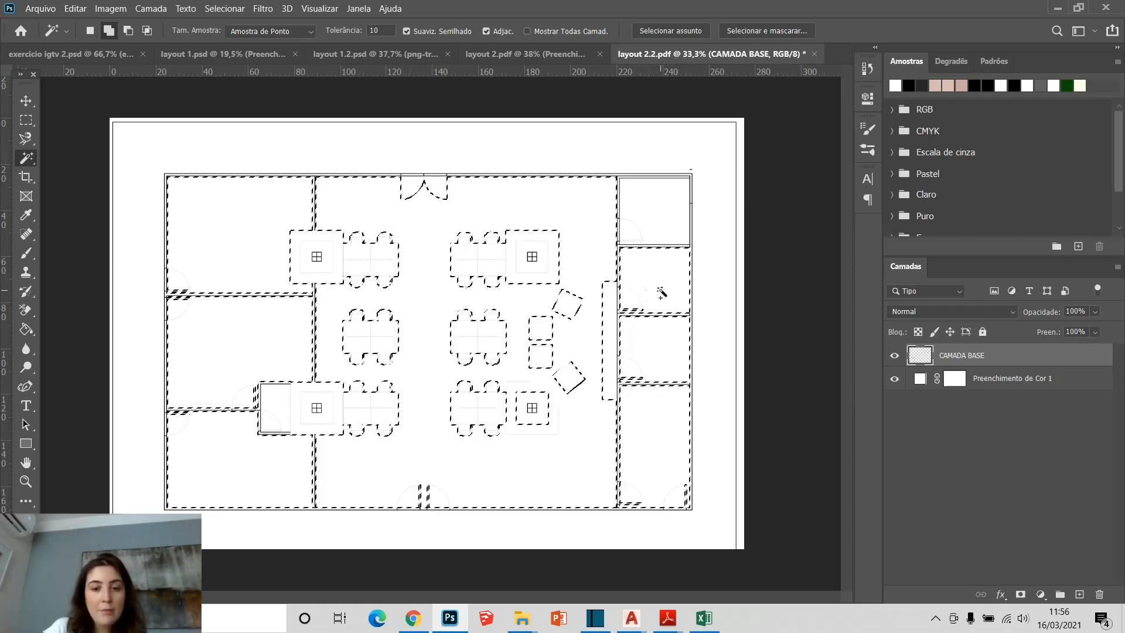
scroll(653, 275, up, 2)
scroll(653, 276, up, 3)
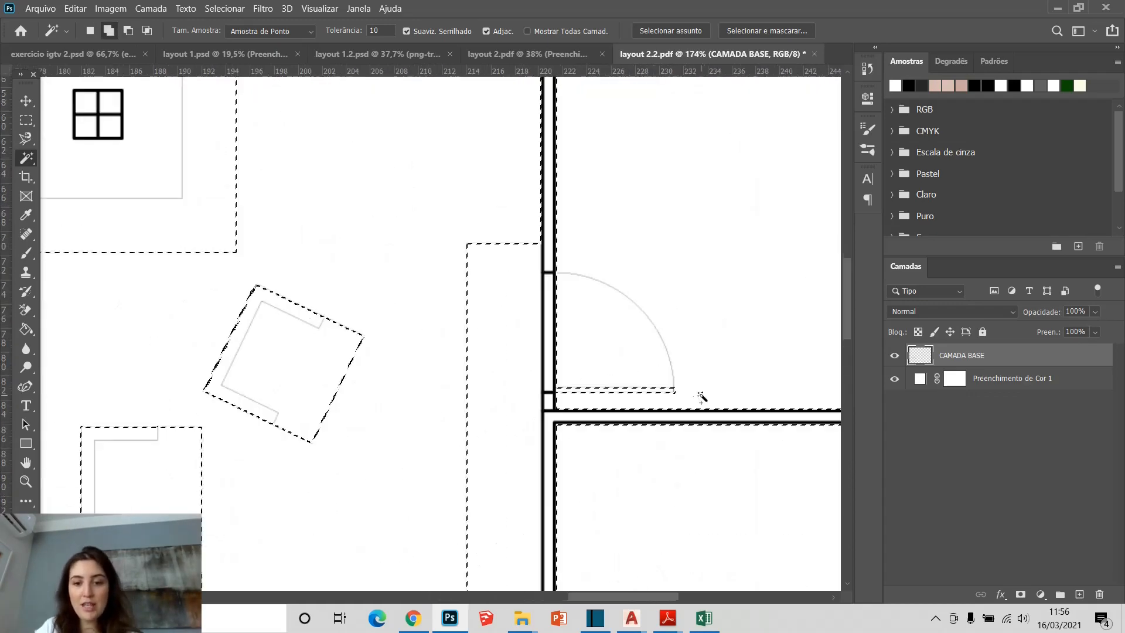
scroll(513, 291, down, 2)
scroll(513, 291, down, 2)
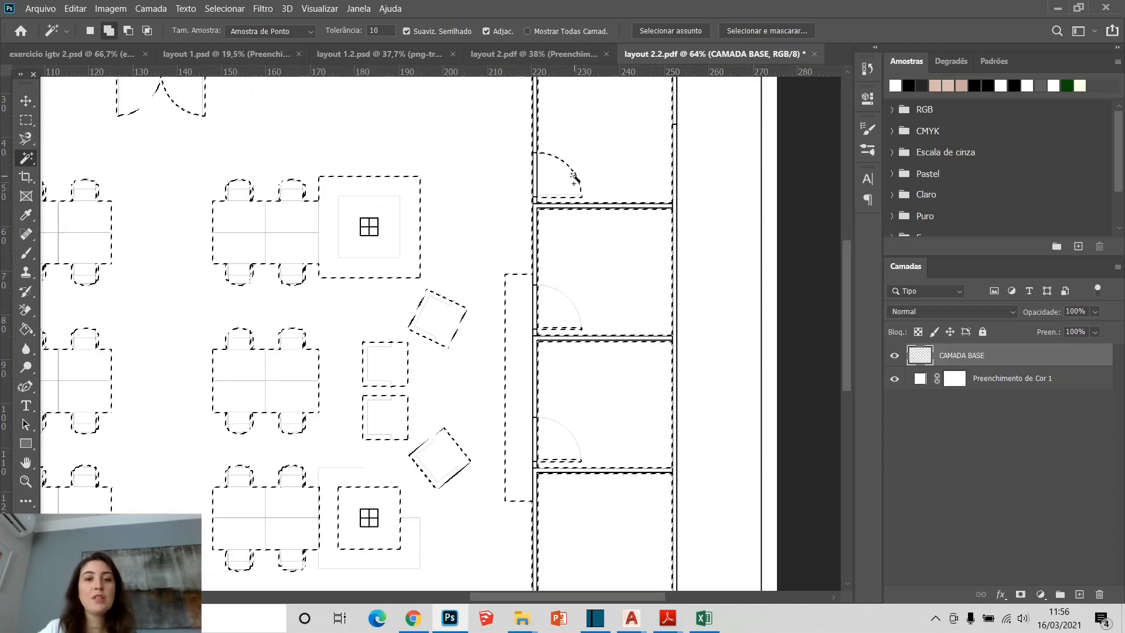
scroll(238, 176, down, 4)
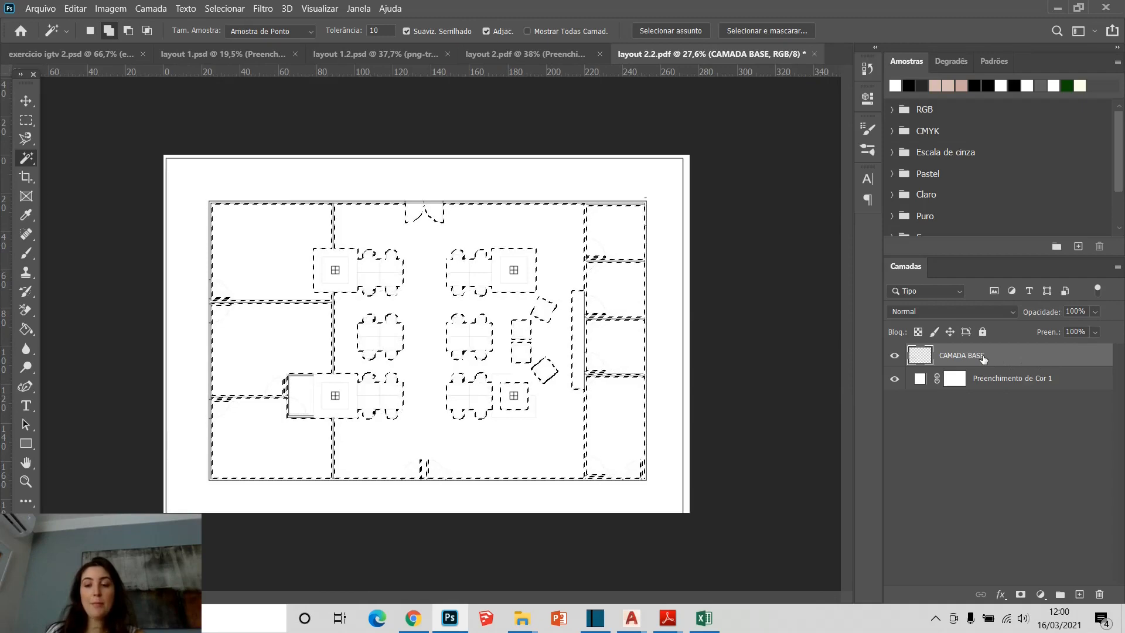
Create a pattern fill layer over the selected floors using the light grey concrete texture
click(1043, 595)
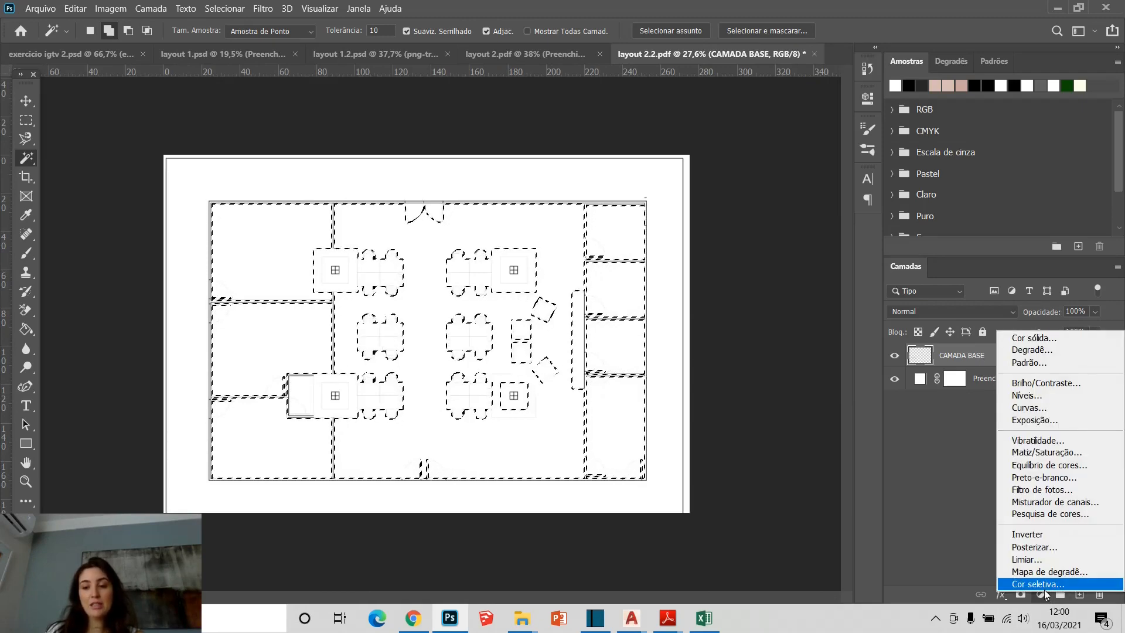
click(1042, 364)
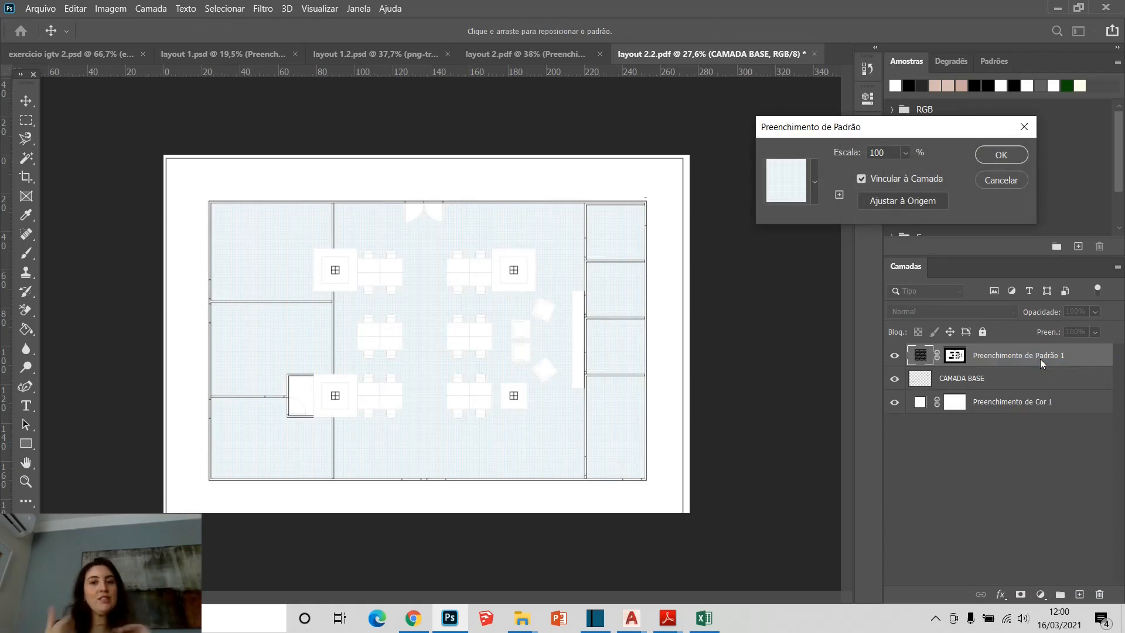
click(812, 170)
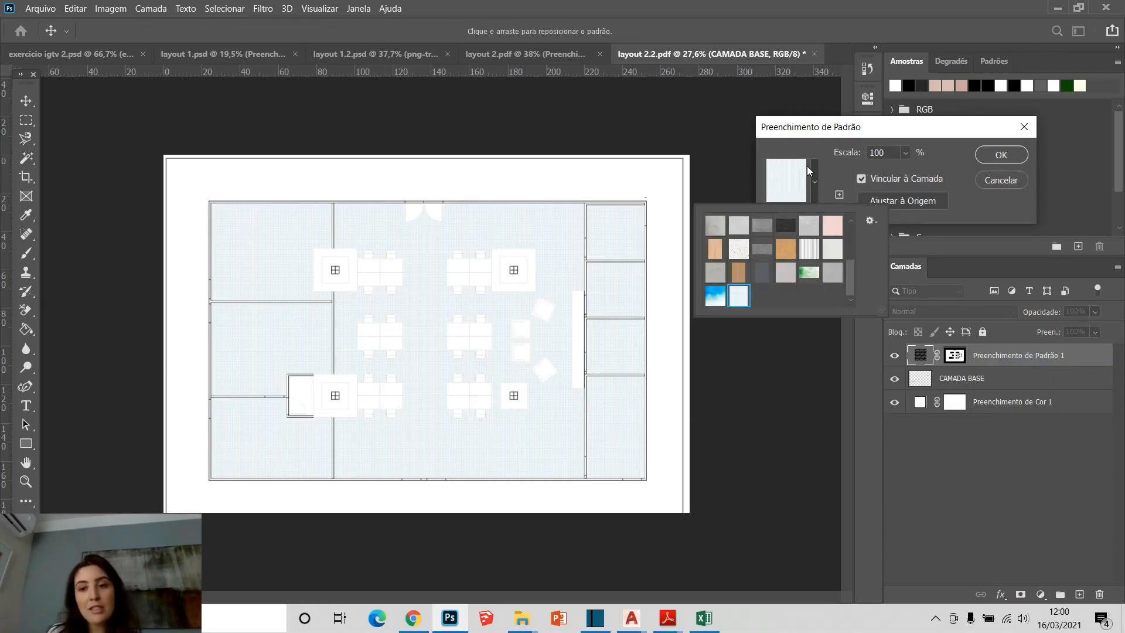
click(737, 273)
click(715, 272)
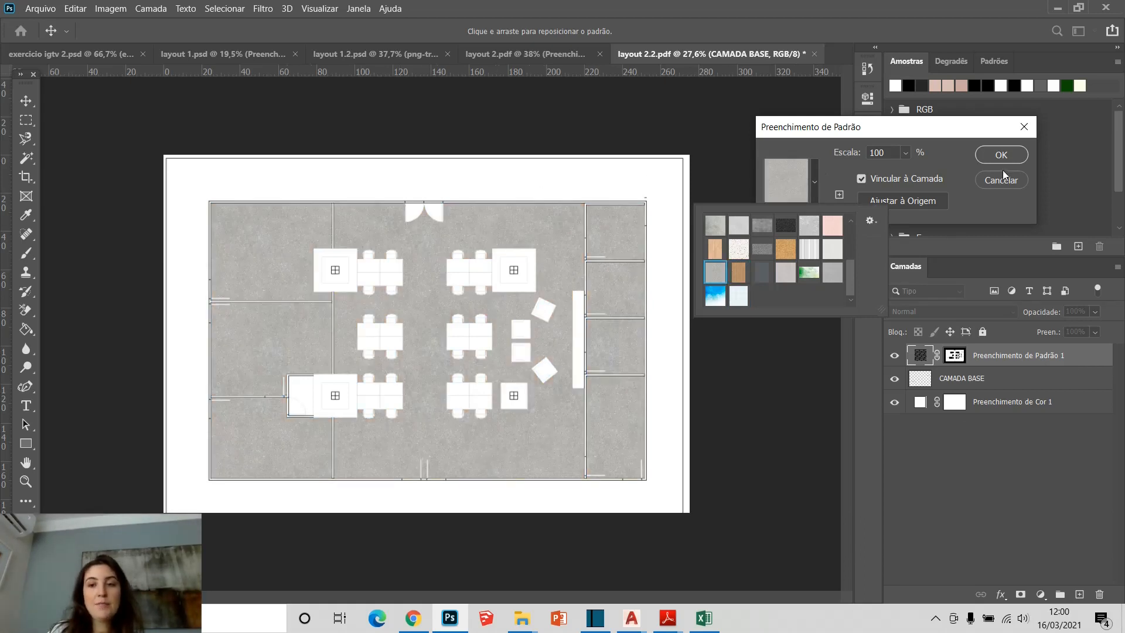
Set the floor pattern's scale to 111% and the pattern fill layer's opacity to 77%
click(905, 154)
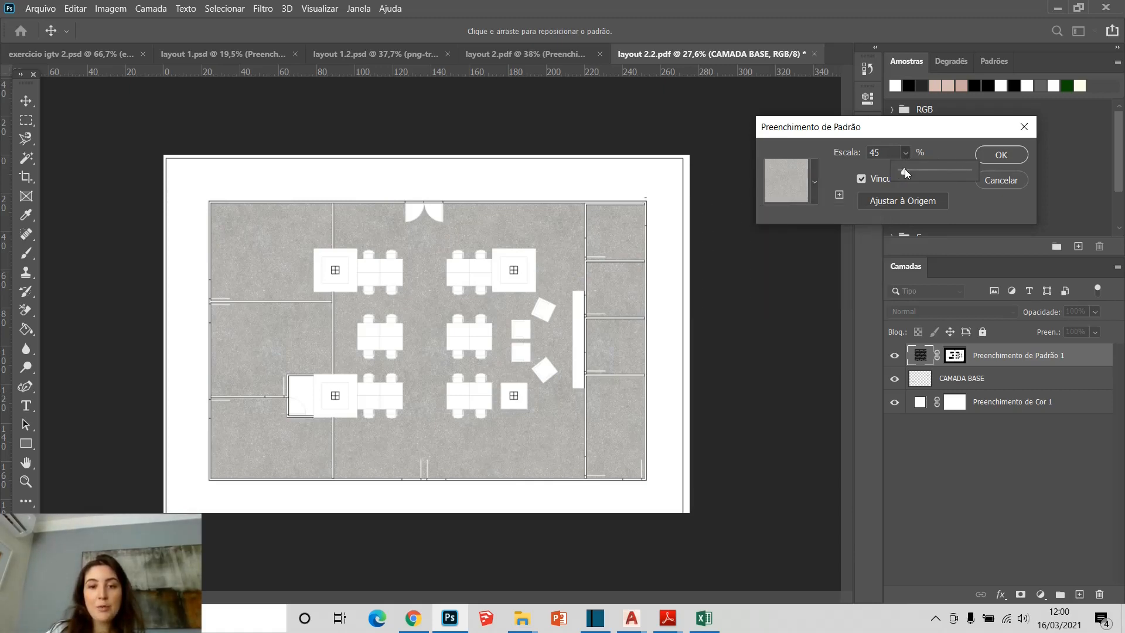
drag(907, 169, 914, 169)
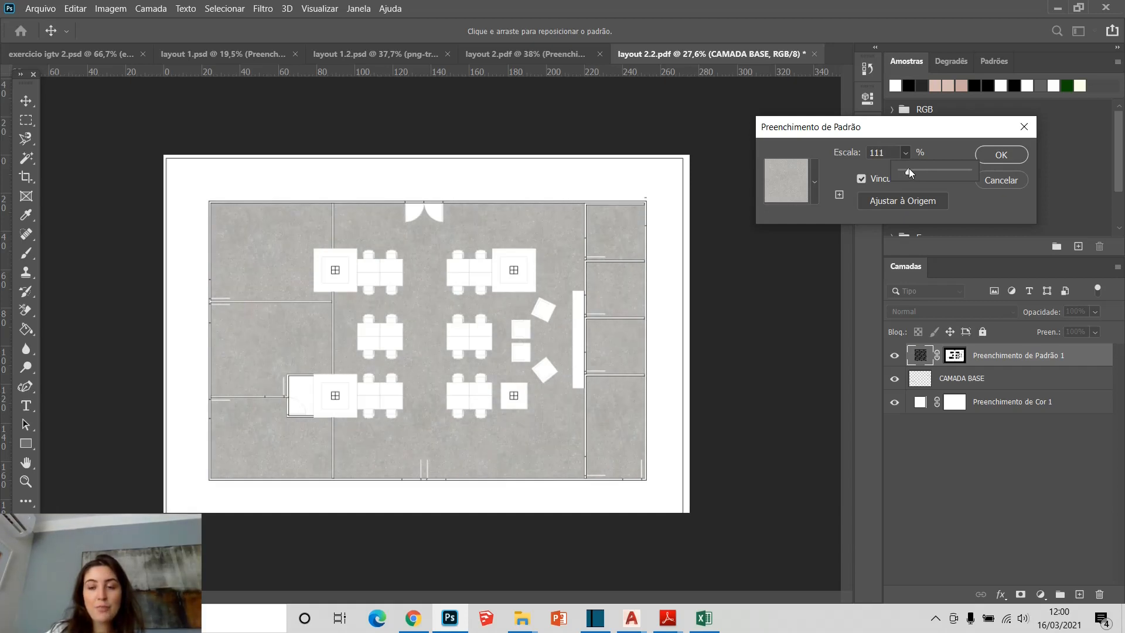
click(990, 152)
click(989, 153)
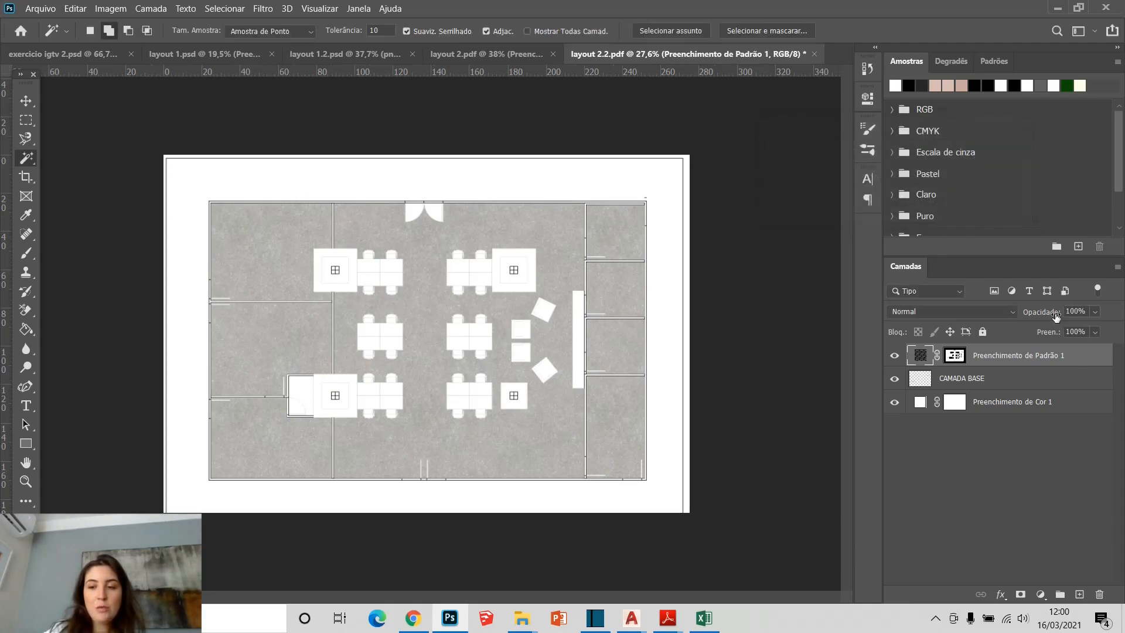
mouse_move(1056, 317)
mouse_down()
mouse_move(1038, 315)
mouse_move(1048, 315)
mouse_up()
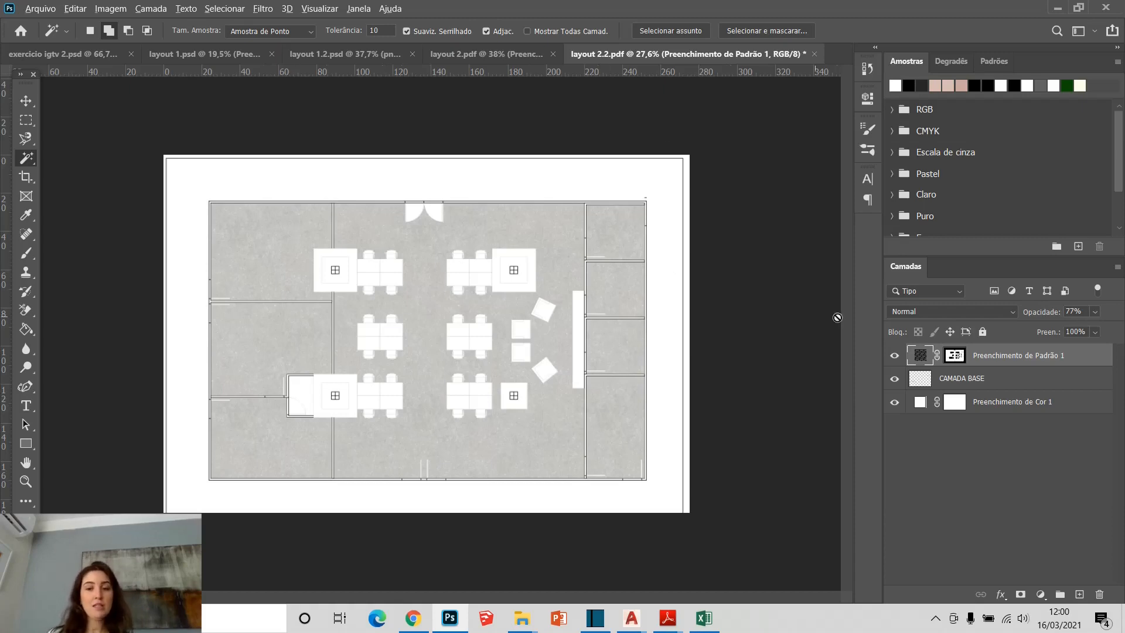
On the CAMADA BASE layer, select the inside of the exterior wall running from the upper double door to the upper-right corner
click(987, 378)
scroll(365, 296, up, 4)
scroll(540, 204, up, 1)
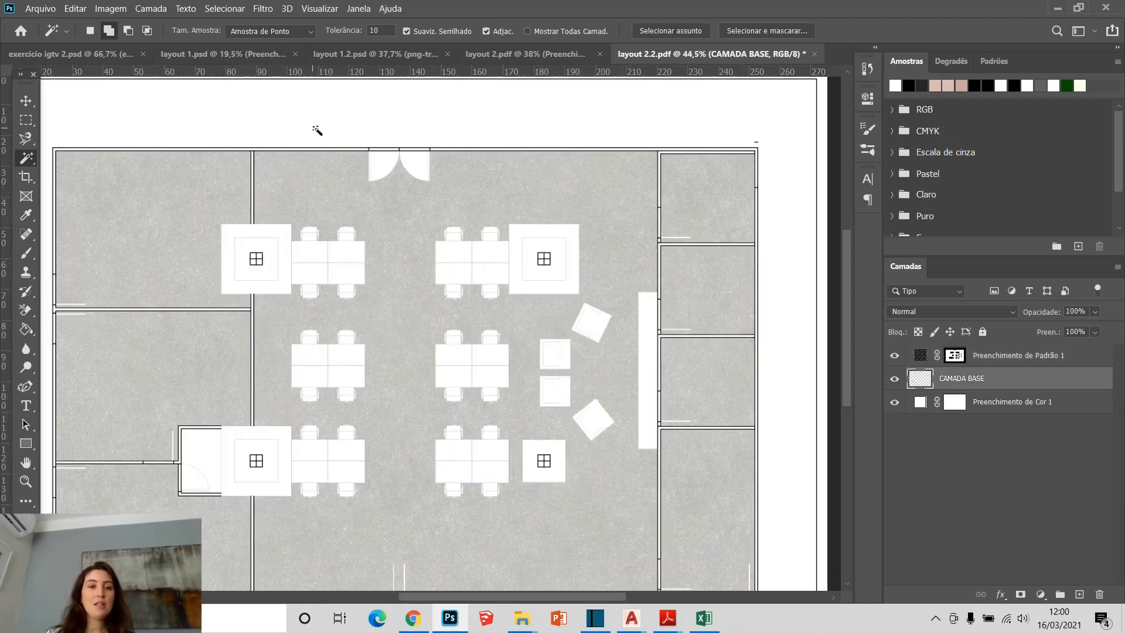
scroll(405, 156, up, 8)
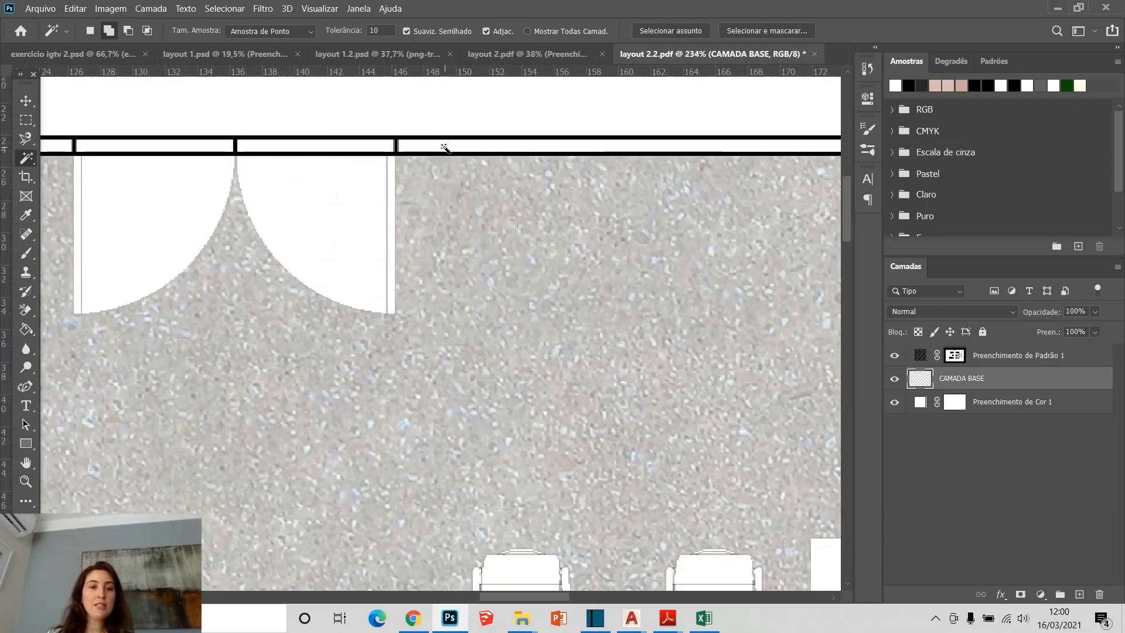
scroll(282, 178, down, 6)
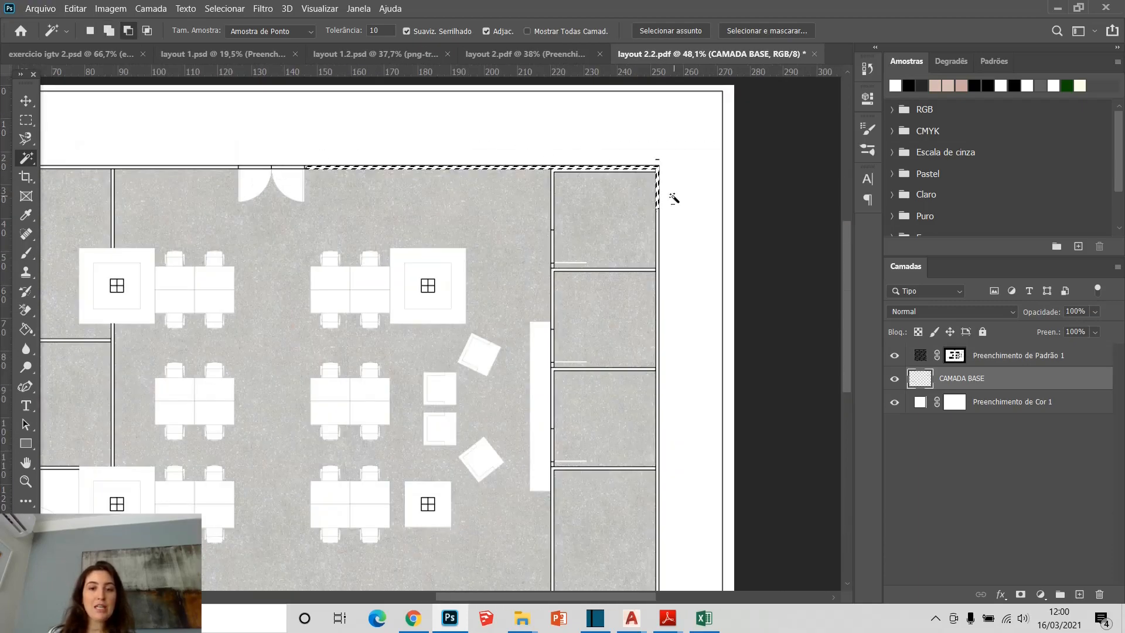
Extend the wall selection down the plan's right exterior wall and around its lower-right corner
scroll(674, 198, up, 6)
scroll(653, 207, down, 3)
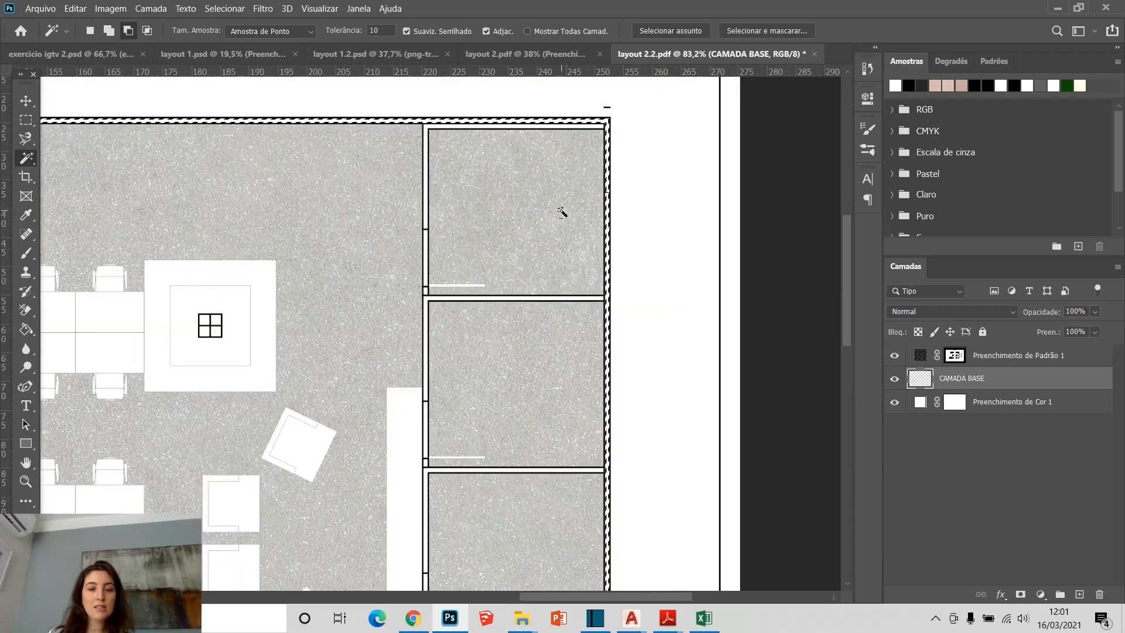
scroll(598, 231, down, 4)
scroll(647, 465, up, 2)
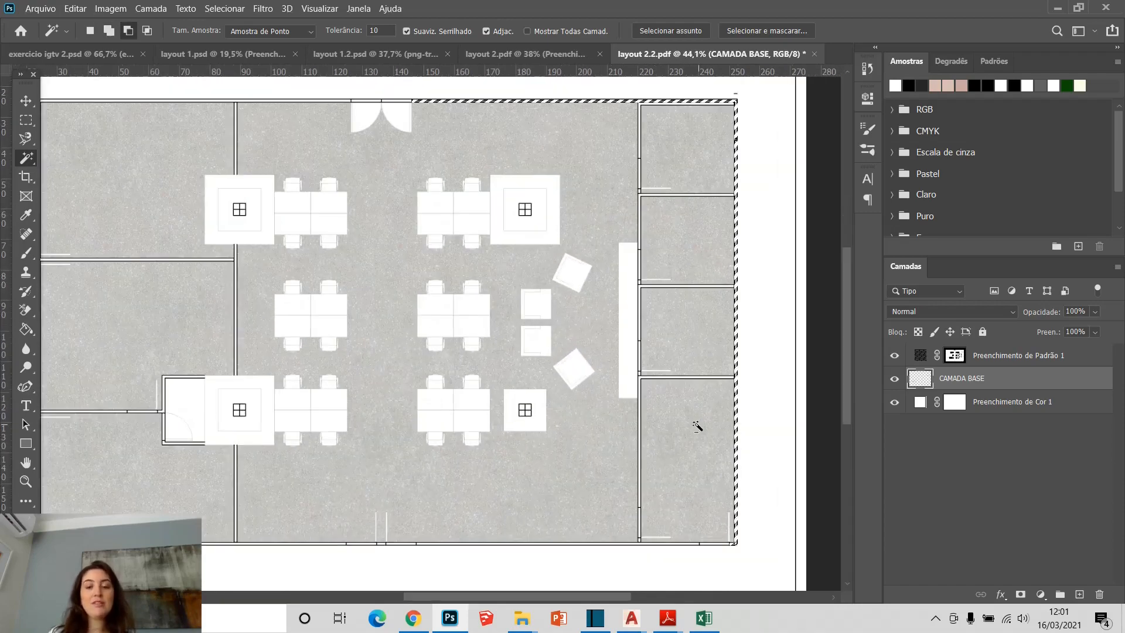
scroll(740, 554, up, 2)
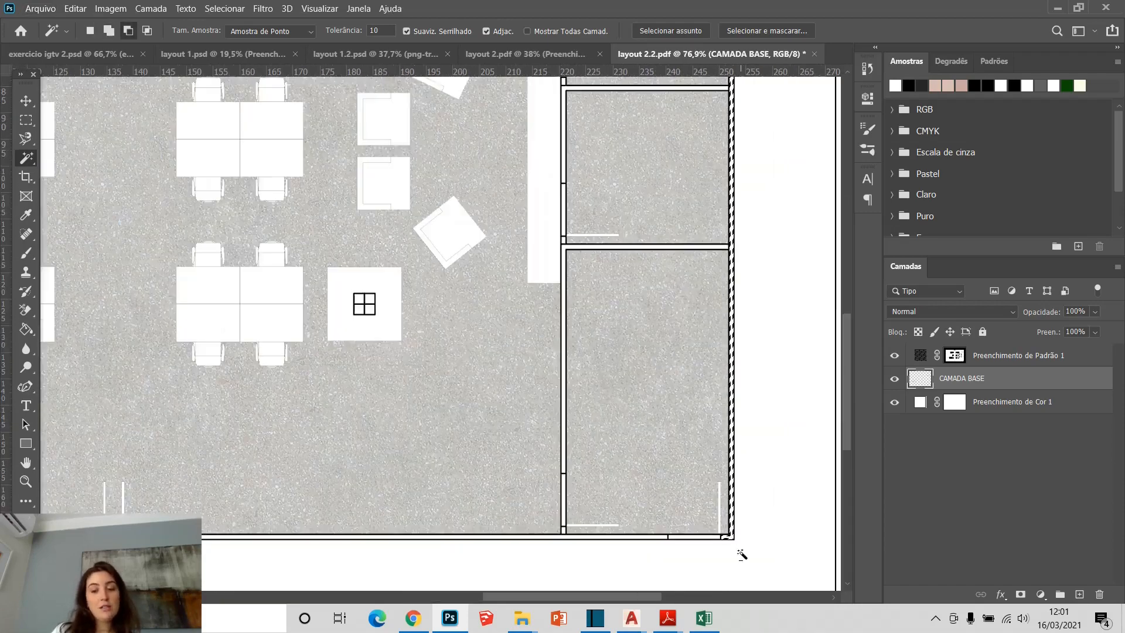
scroll(741, 554, up, 3)
scroll(653, 577, down, 3)
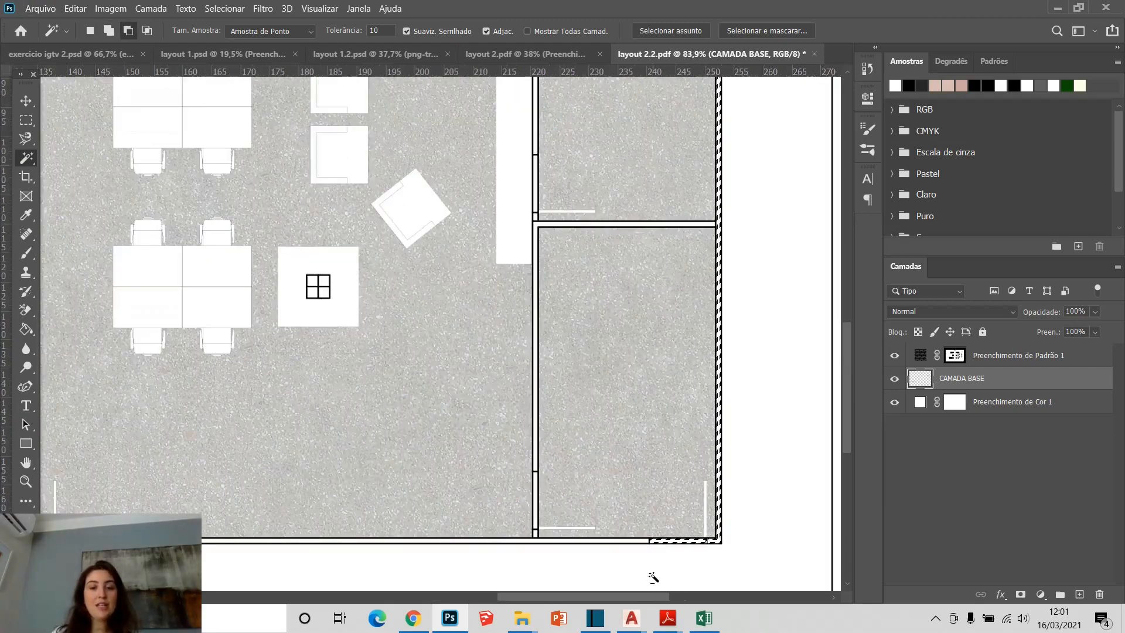
scroll(653, 577, down, 4)
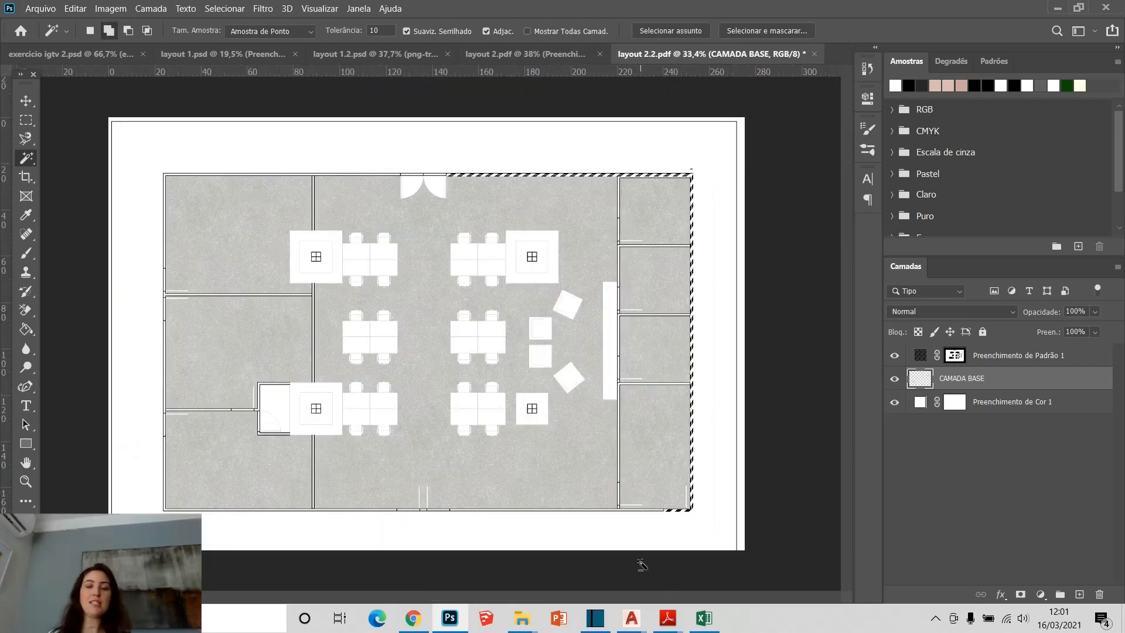
Add the page area surrounding the plan and the lower exterior wall right of the double door to the selection
click(143, 132)
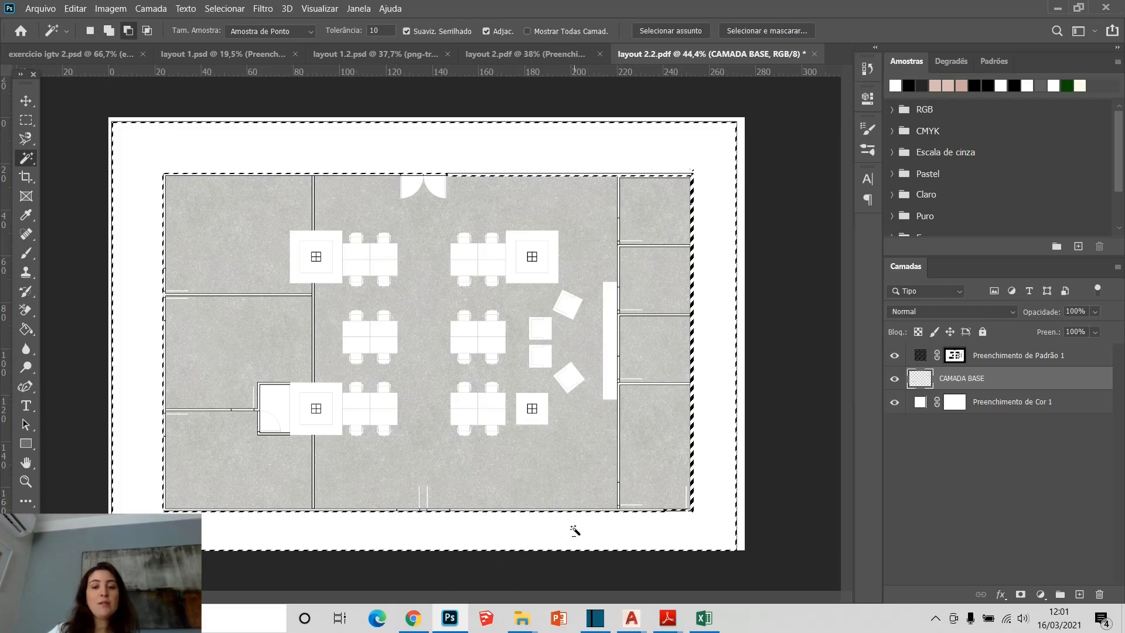
scroll(582, 512, up, 5)
scroll(622, 508, down, 3)
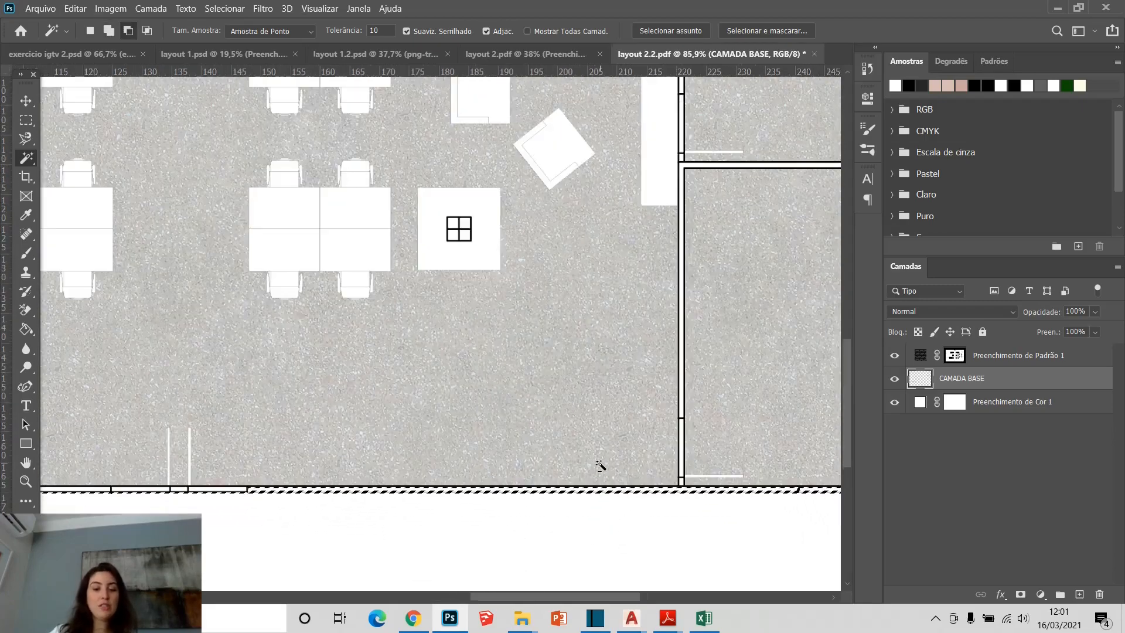
scroll(277, 470, up, 3)
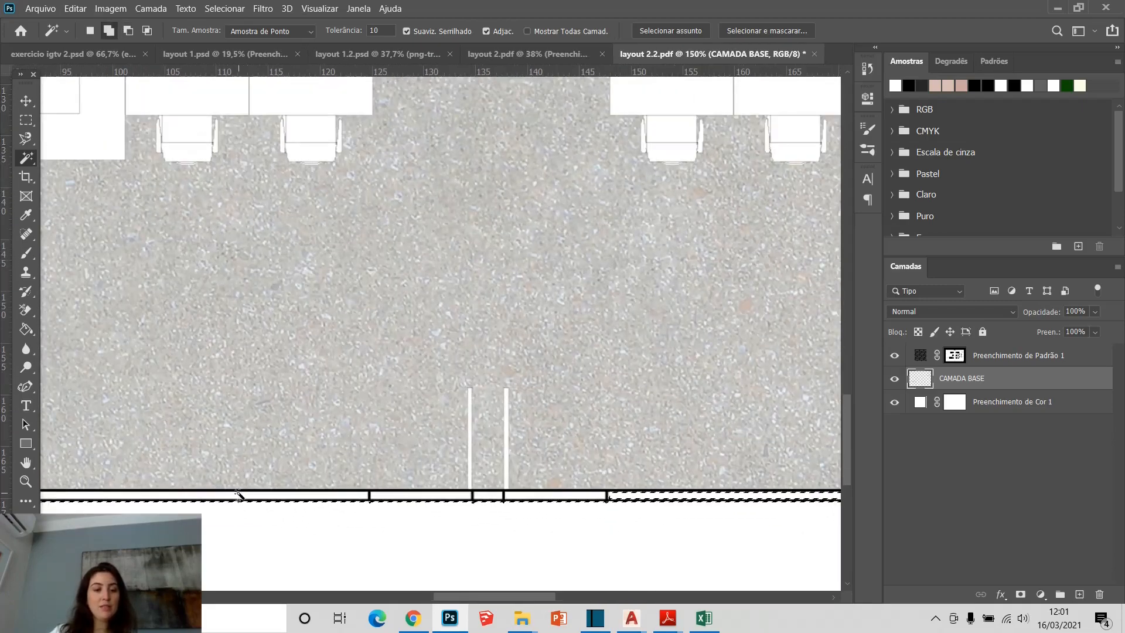
Add the lower-left exterior wall, the small left room's walls and the partitions adjoining that room to the selection
scroll(439, 455, down, 5)
scroll(134, 352, up, 4)
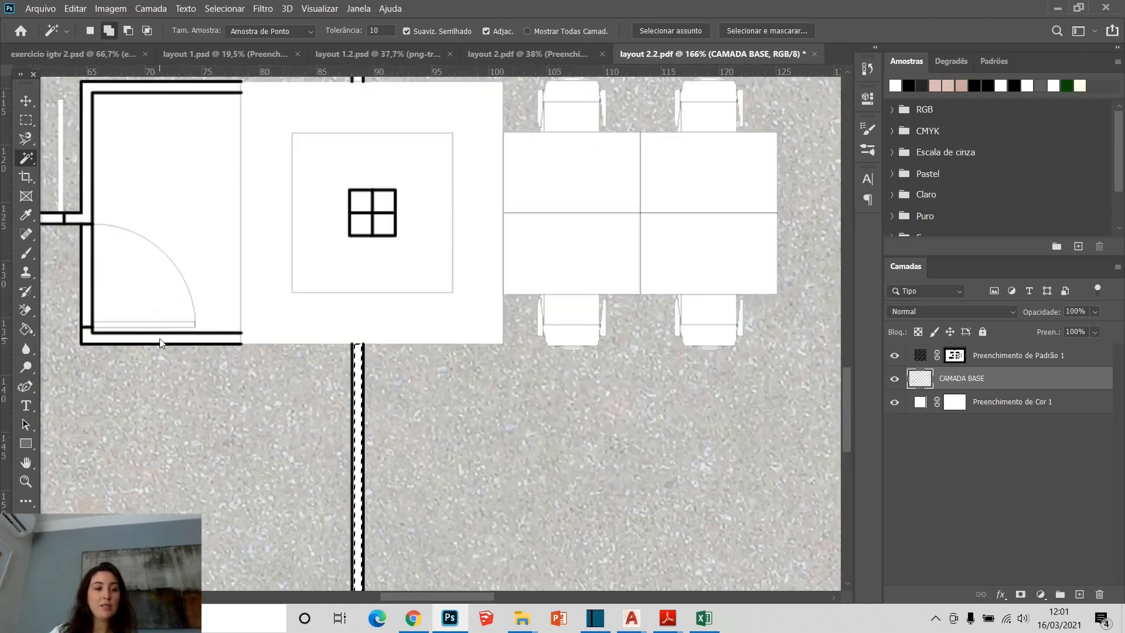
shift+click(86, 201)
scroll(75, 299, down, 6)
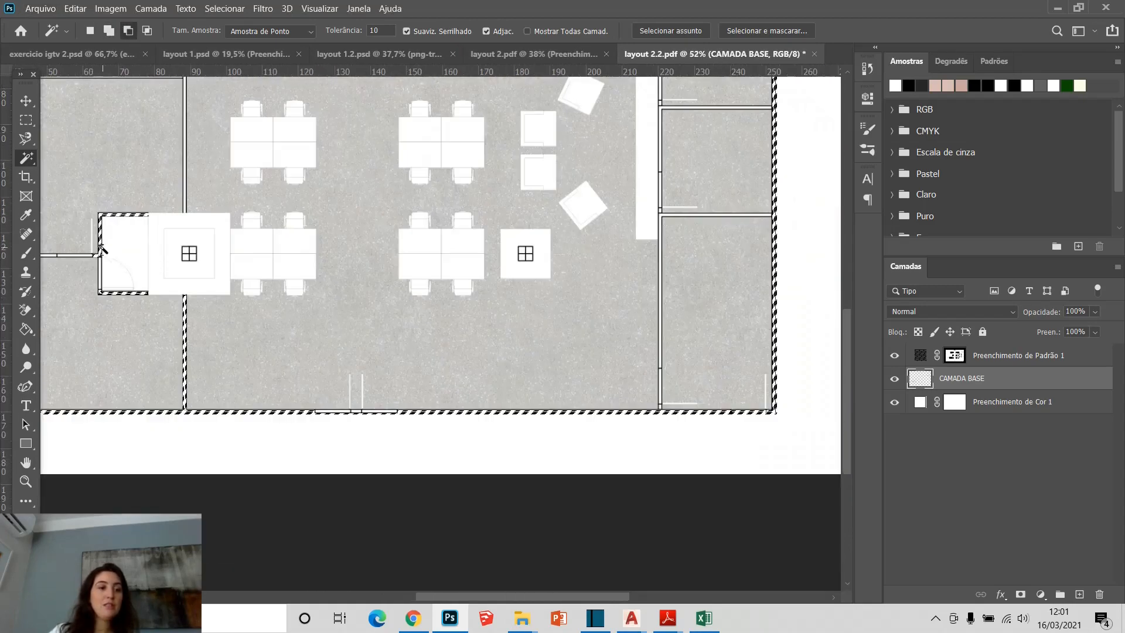
scroll(186, 408, up, 4)
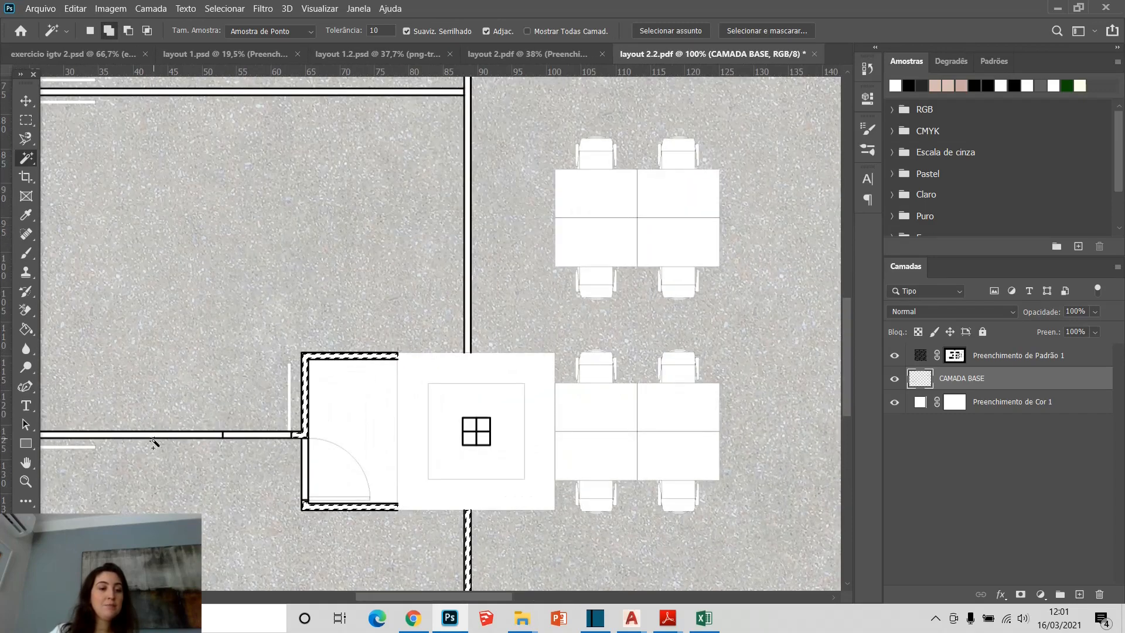
shift+click(465, 289)
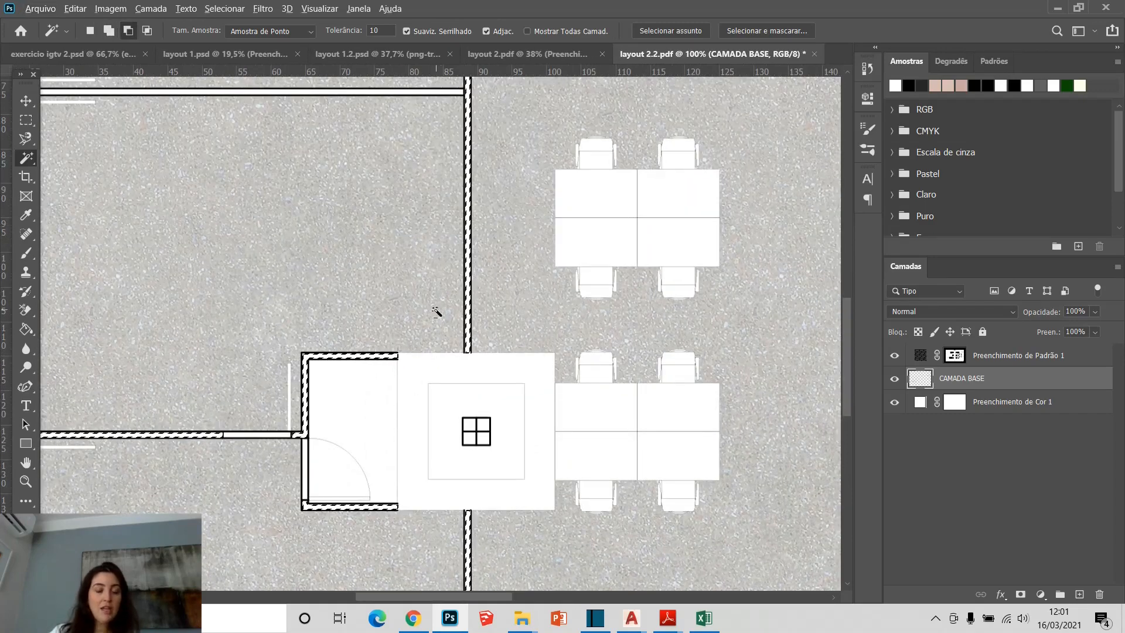
Add the upper exterior wall left of the double door, the hall's upper-left partition and the upper left exterior wall to the selection
scroll(446, 252, down, 4)
scroll(310, 175, up, 4)
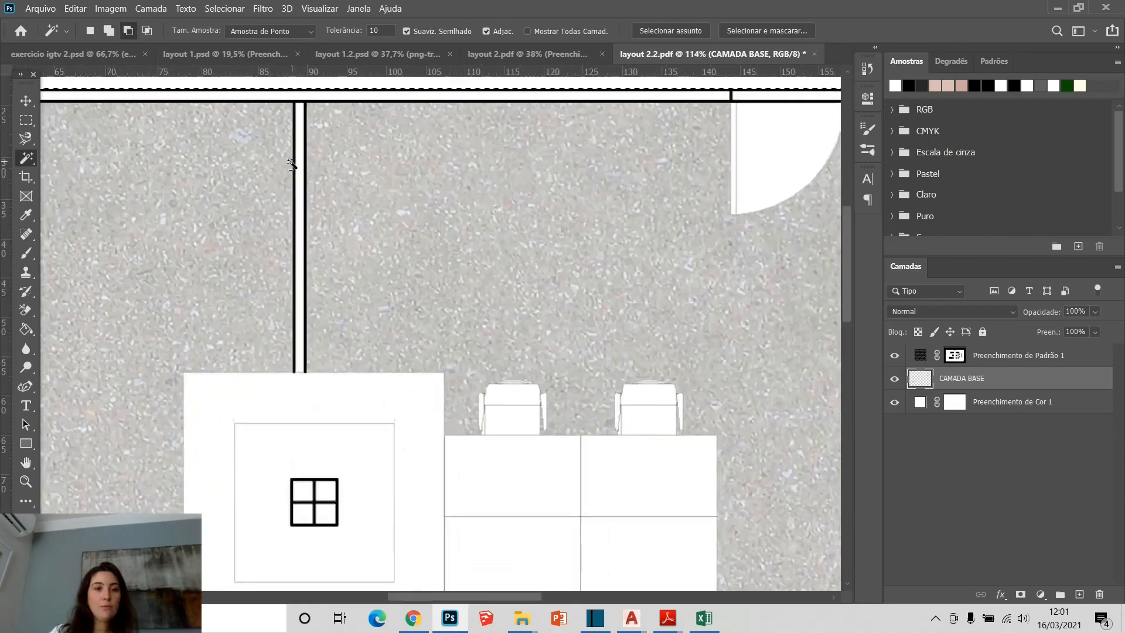
scroll(293, 182, up, 2)
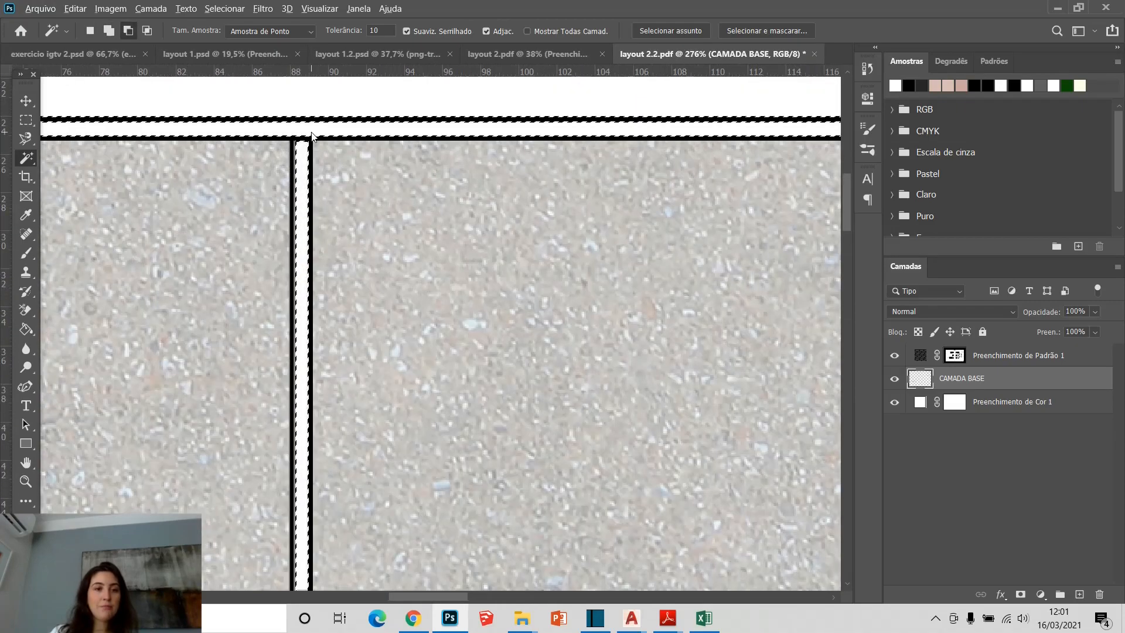
scroll(289, 323, down, 5)
scroll(289, 323, up, 2)
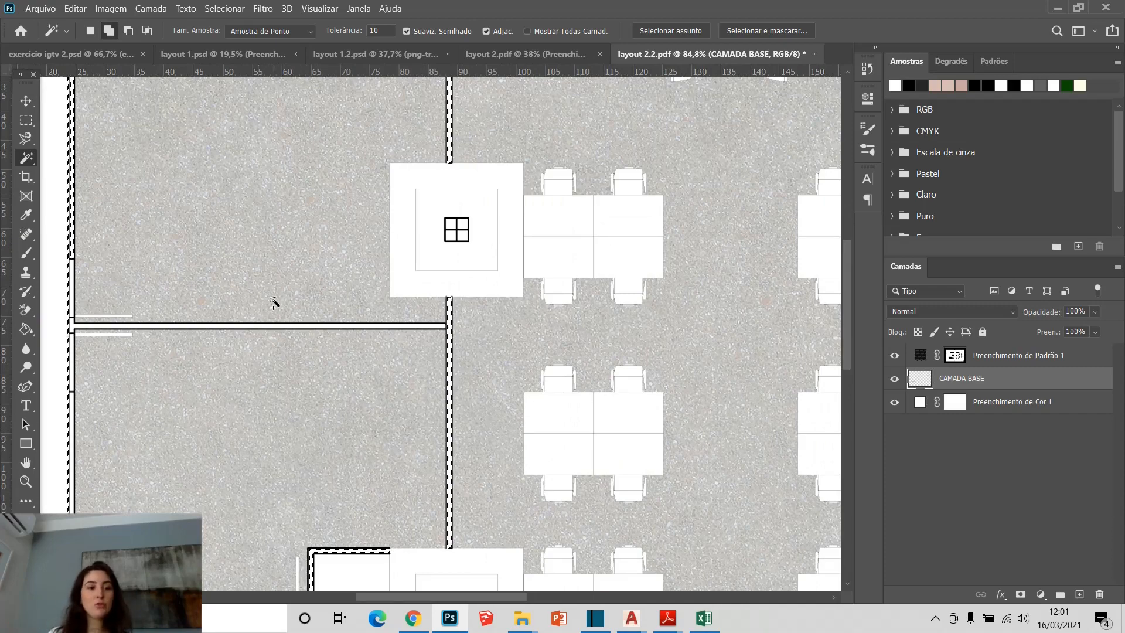
Add the partition between the two uppermost right-hand rooms and its adjoining side wall to the selection
scroll(272, 305, down, 2)
scroll(221, 314, down, 3)
scroll(633, 281, up, 3)
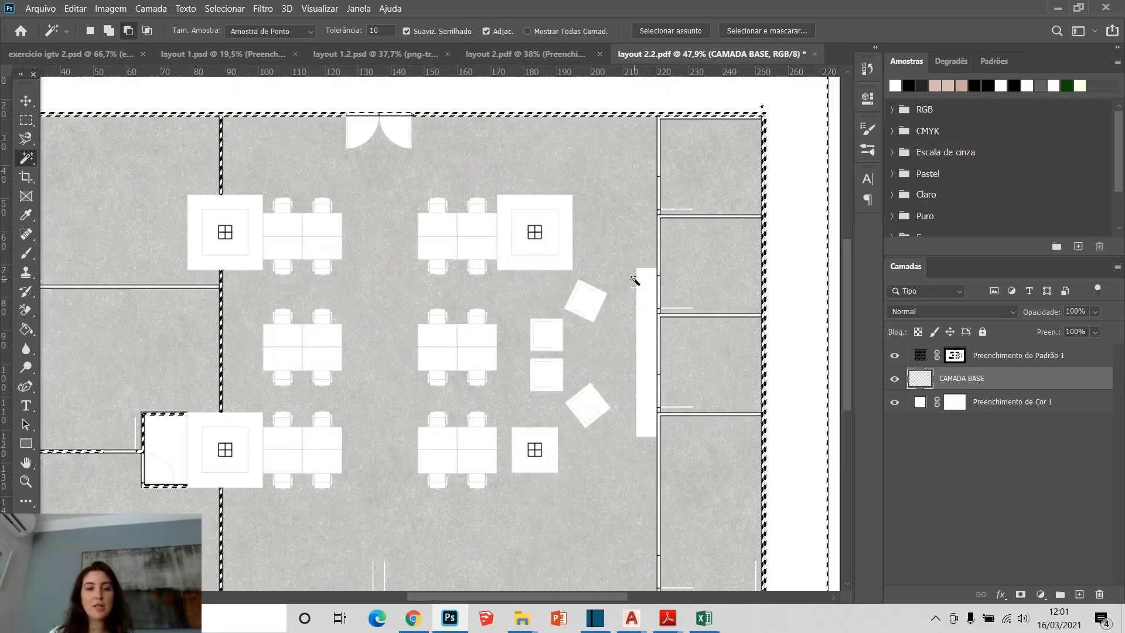
scroll(713, 196, up, 3)
click(703, 262)
scroll(577, 139, down, 1)
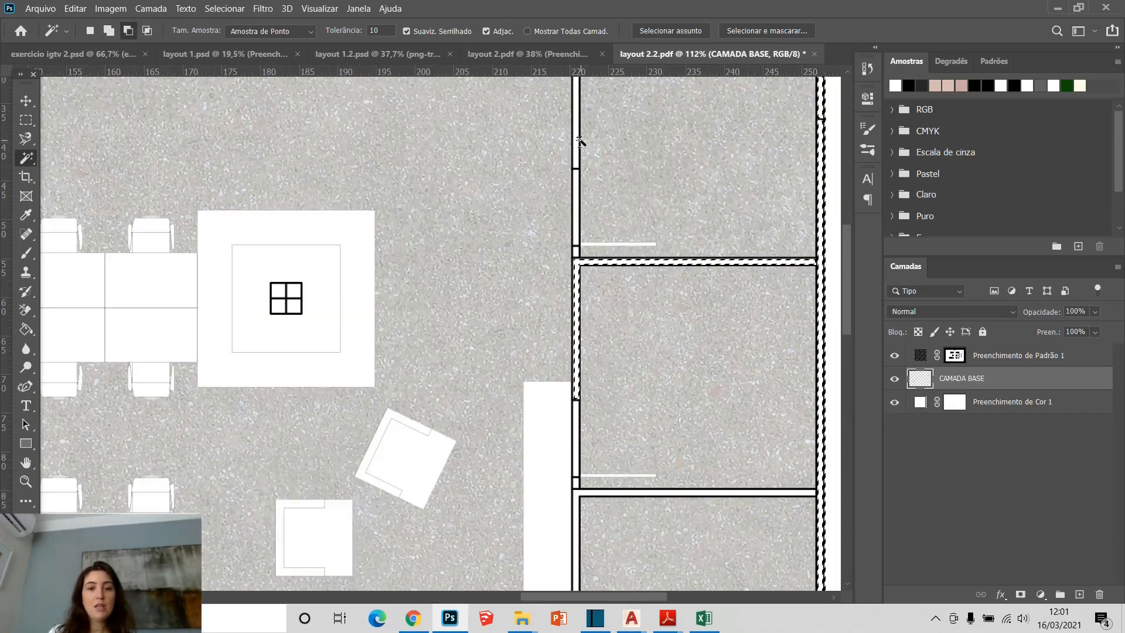
Add the remaining partitions and side wall segments of the right-hand rooms to the selection
scroll(582, 181, down, 3)
scroll(596, 291, up, 4)
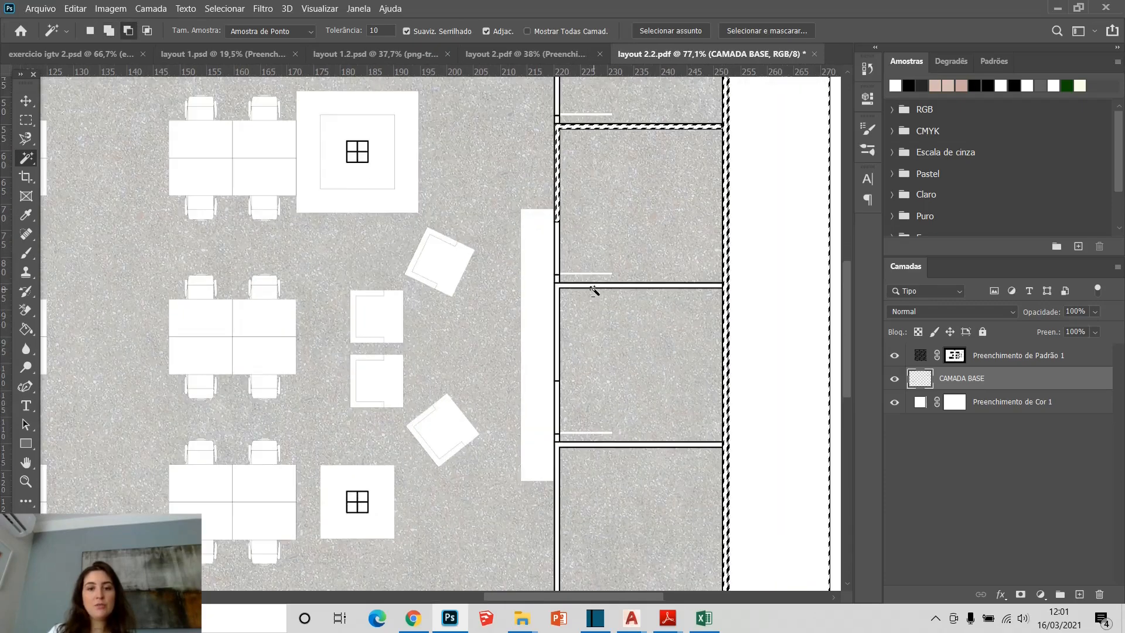
click(596, 285)
scroll(596, 286, down, 3)
scroll(627, 470, up, 4)
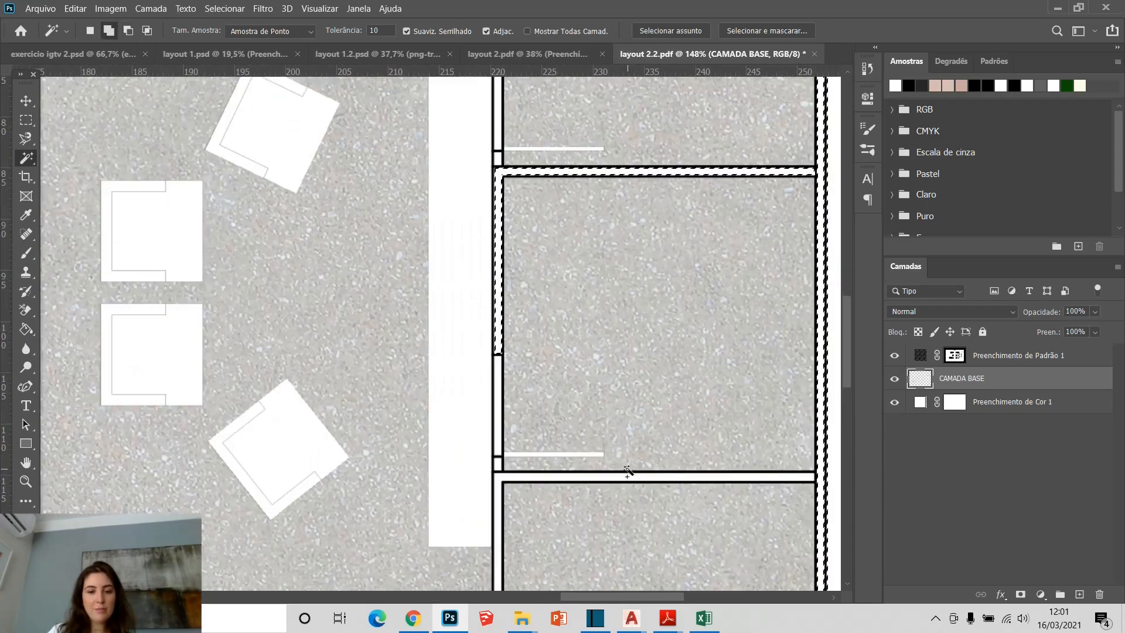
scroll(468, 334, down, 5)
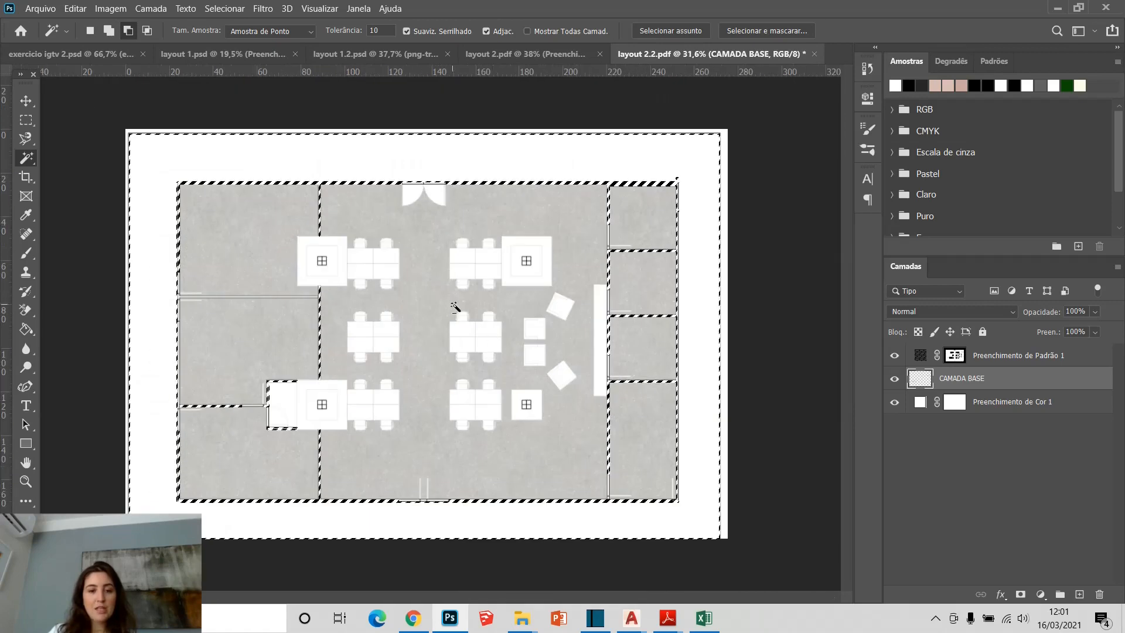
click(1040, 594)
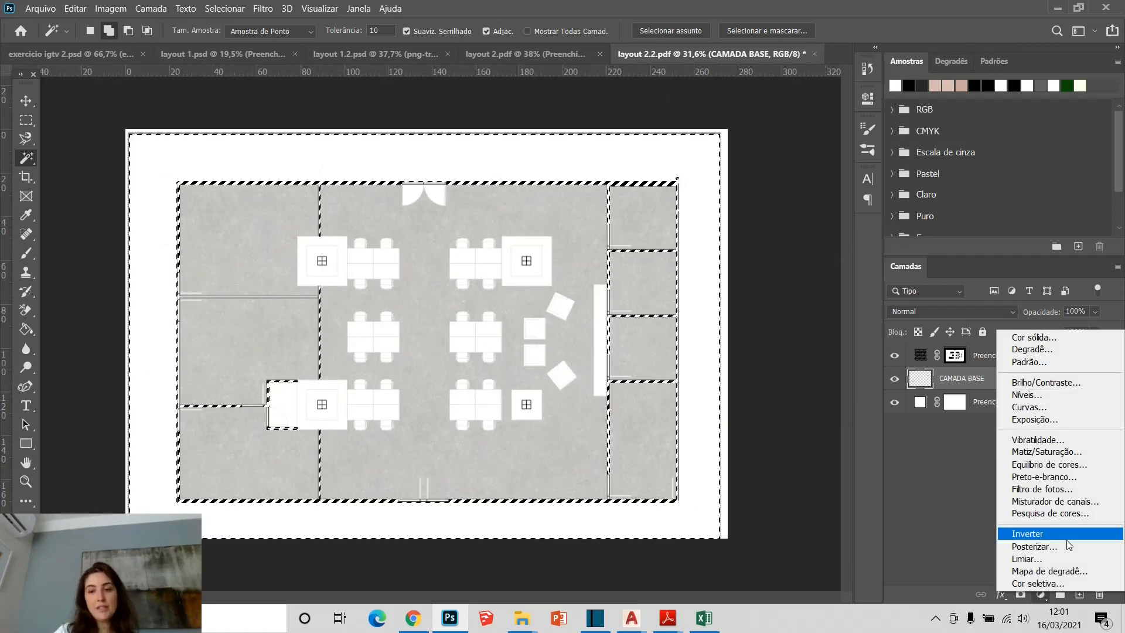
click(1040, 340)
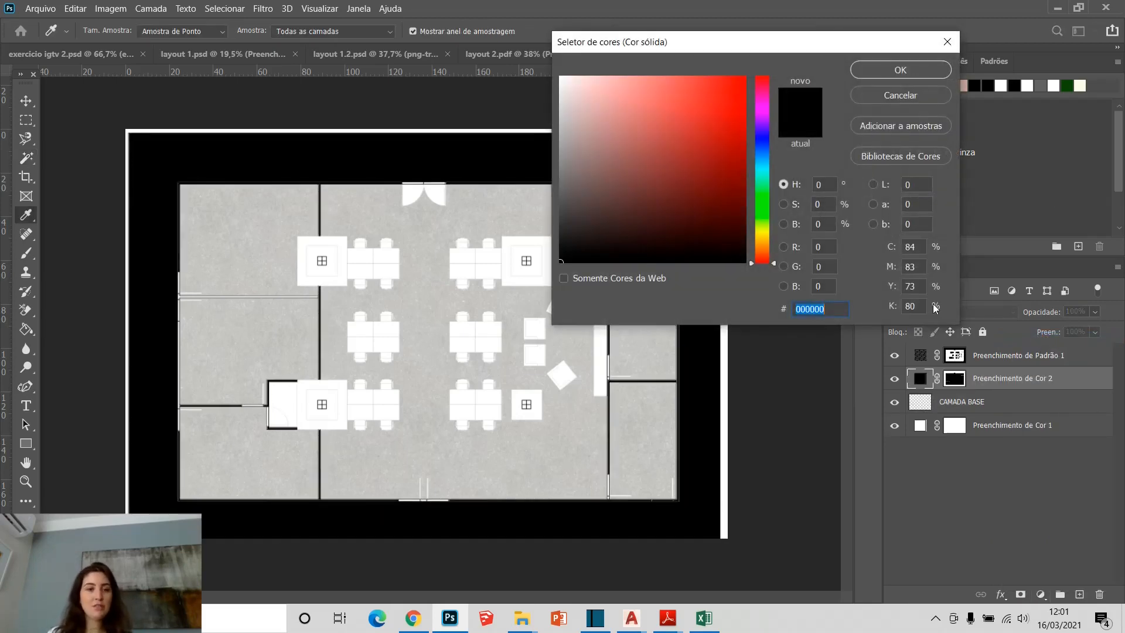
click(881, 96)
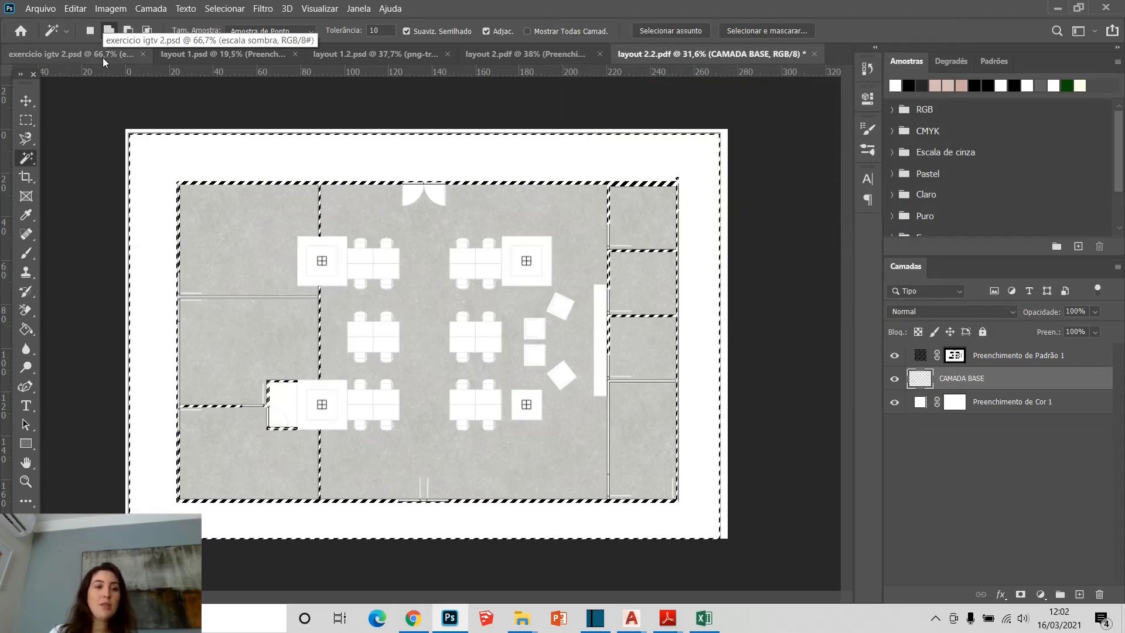
Subtract the page area surrounding the plan from the selection and add the left exterior wall's middle stretch between the windows
click(129, 31)
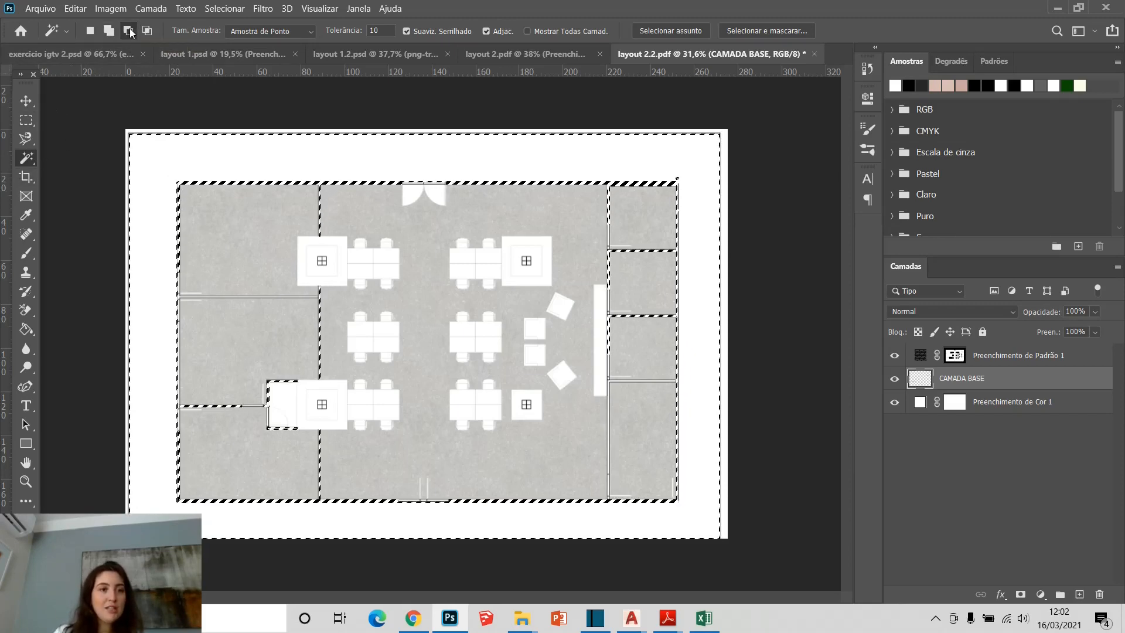
click(149, 159)
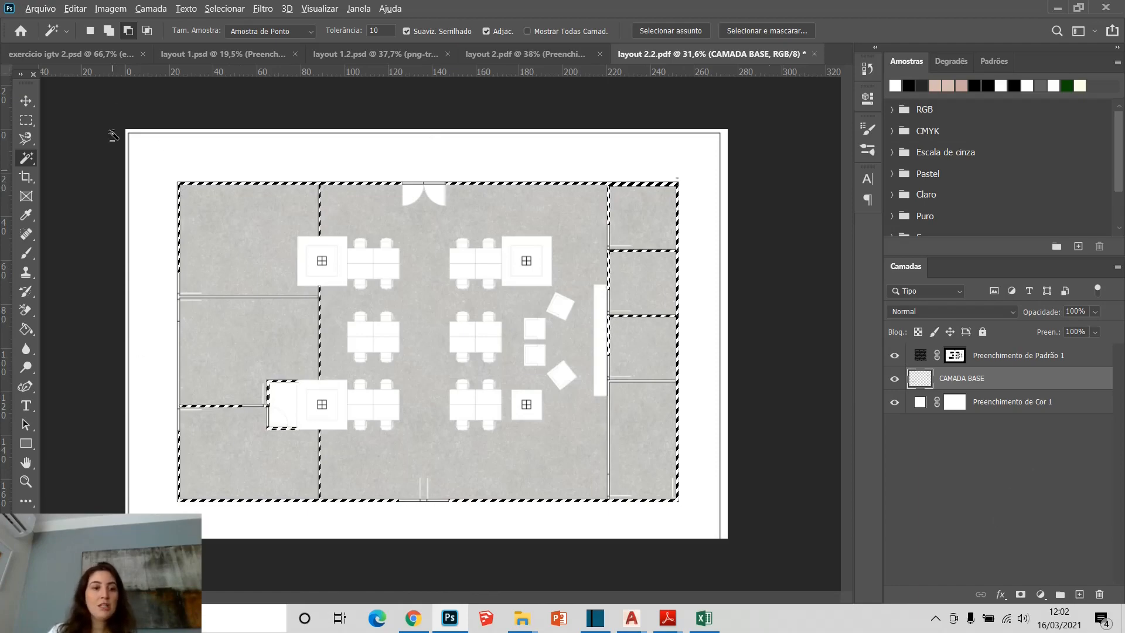
scroll(141, 328, up, 3)
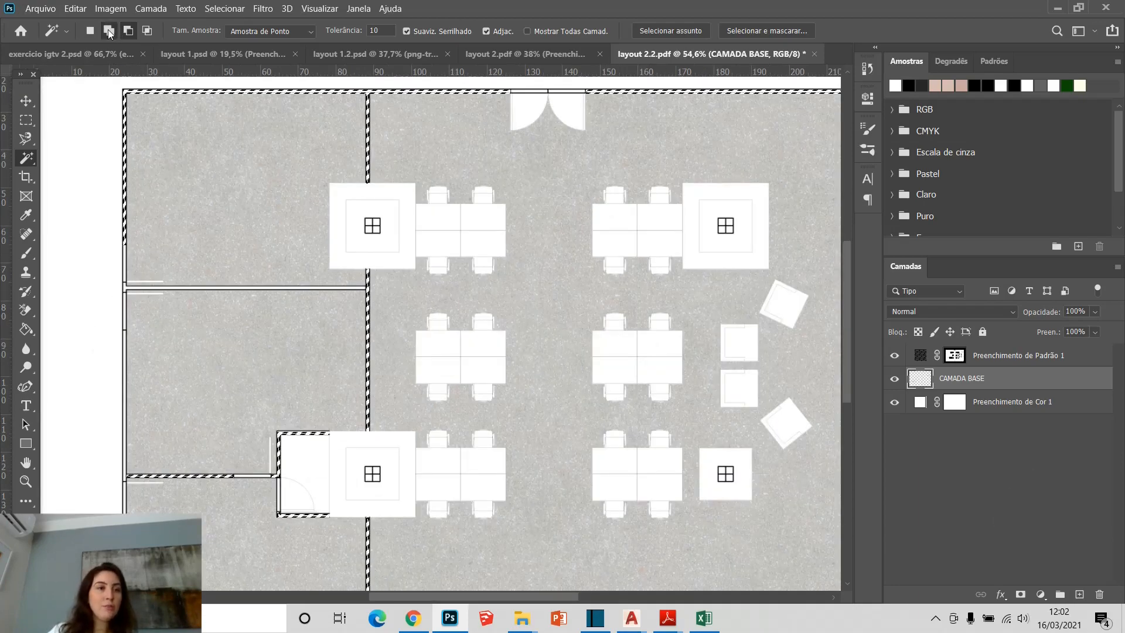
scroll(140, 343, up, 3)
scroll(140, 342, up, 3)
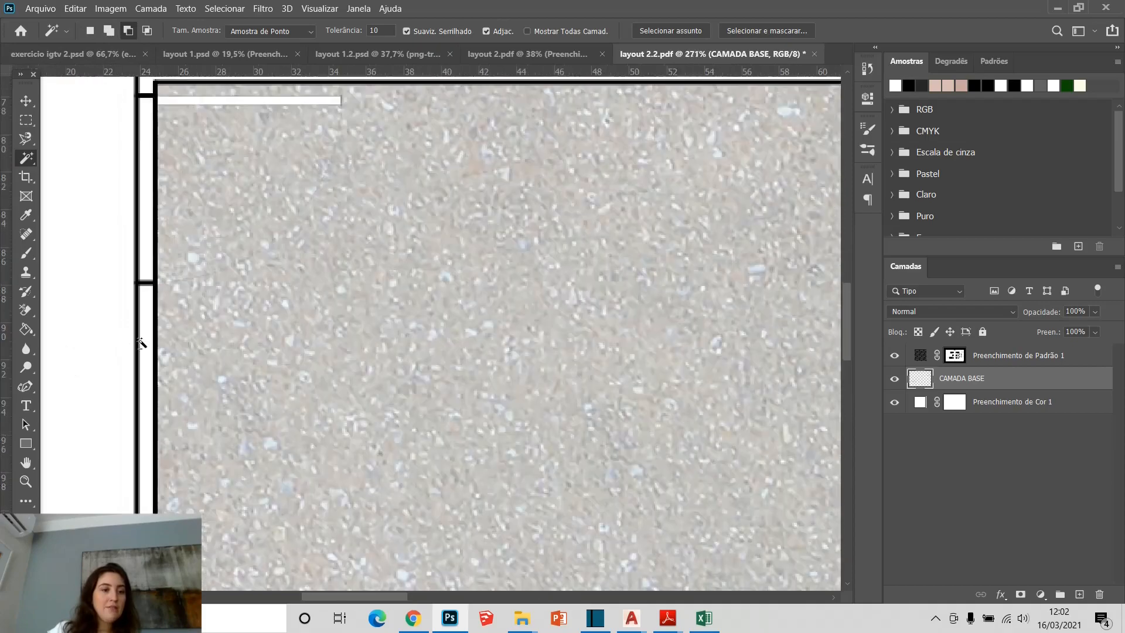
scroll(143, 326, down, 3)
scroll(176, 276, up, 1)
scroll(94, 234, down, 5)
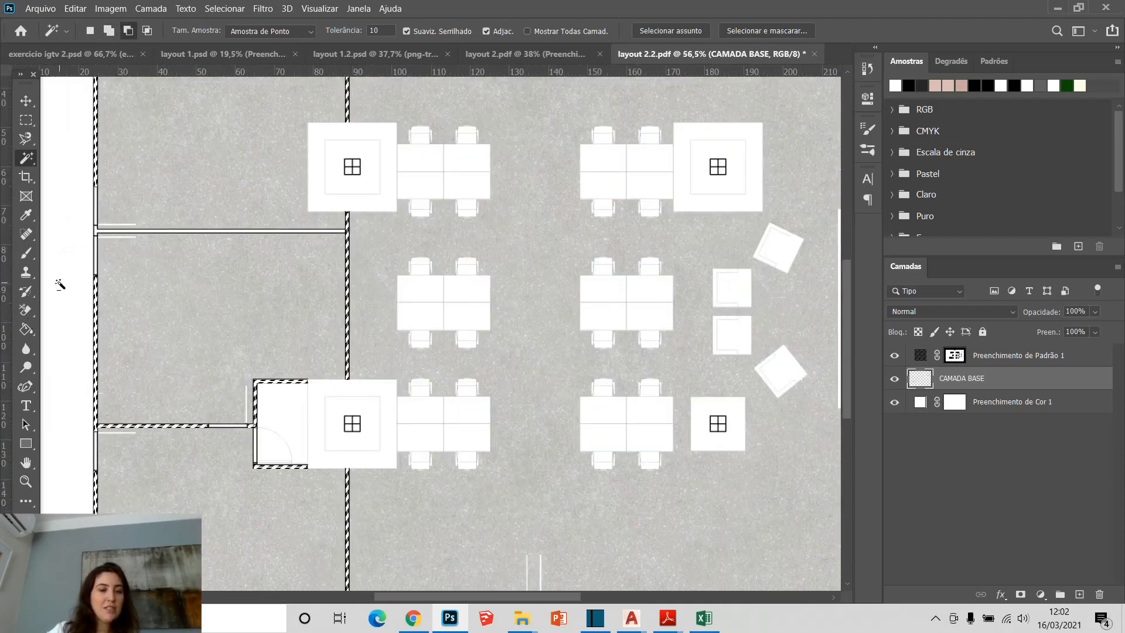
Add the lower-right room's upper partition and side wall to the selection
scroll(359, 336, down, 3)
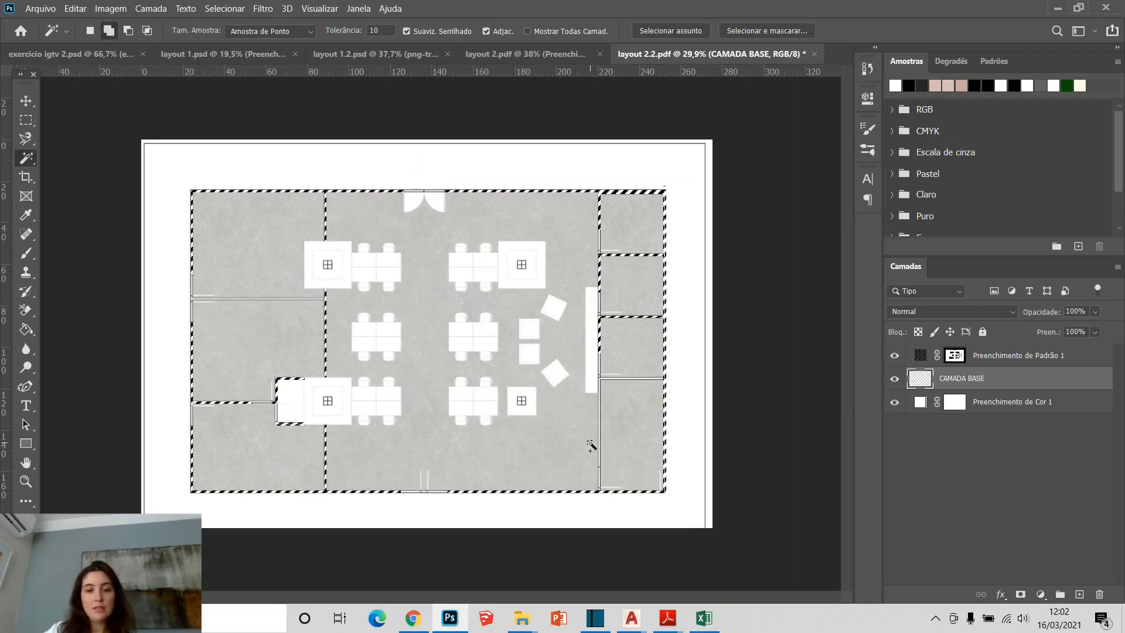
scroll(653, 402, up, 10)
click(659, 393)
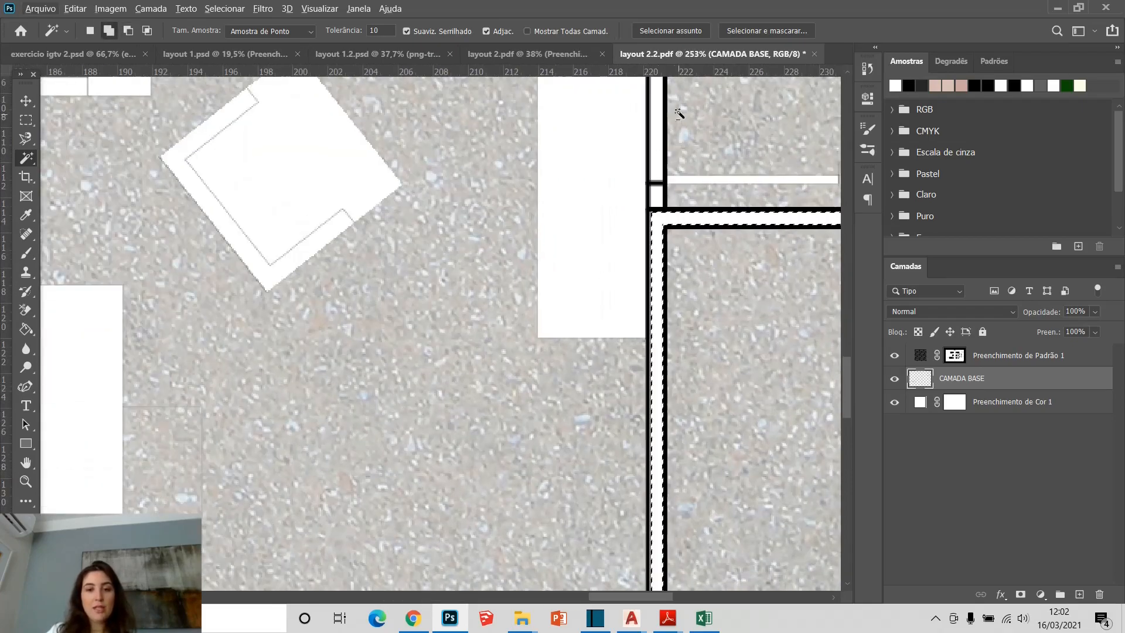
scroll(571, 256, down, 10)
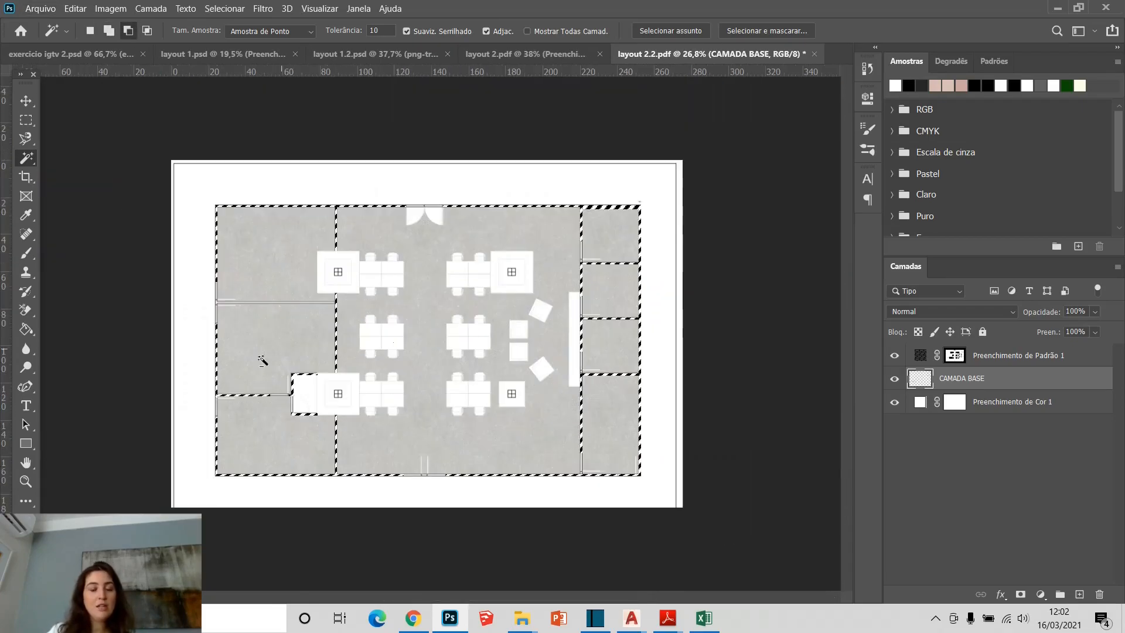
Fill the selected walls with a black (000000) solid color layer and make CAMADA BASE the active layer
click(1041, 595)
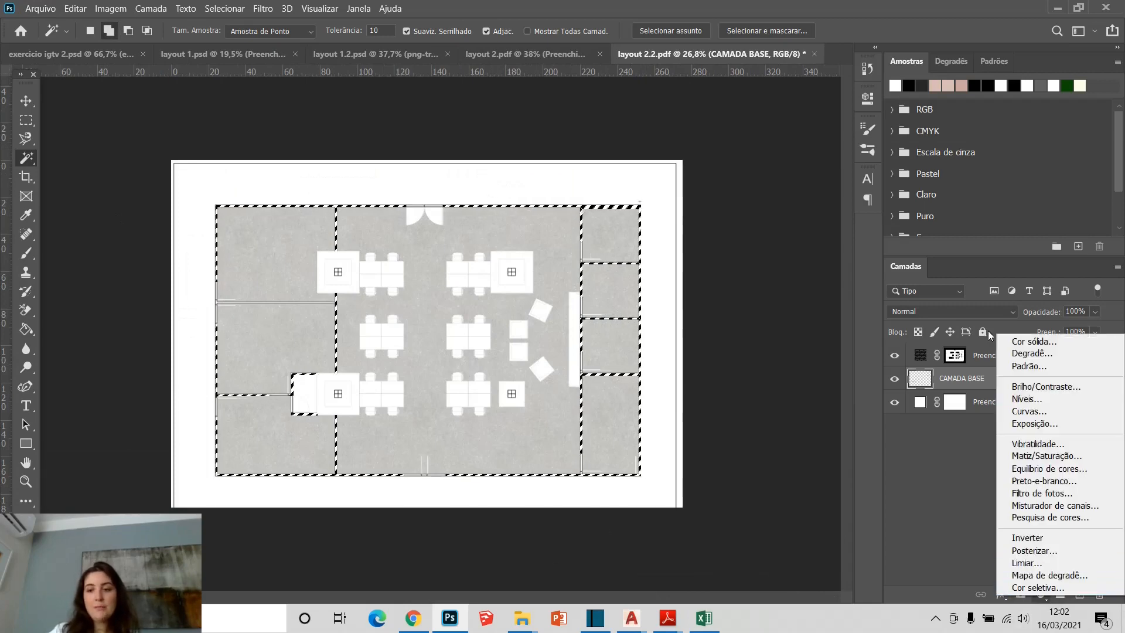
click(1021, 337)
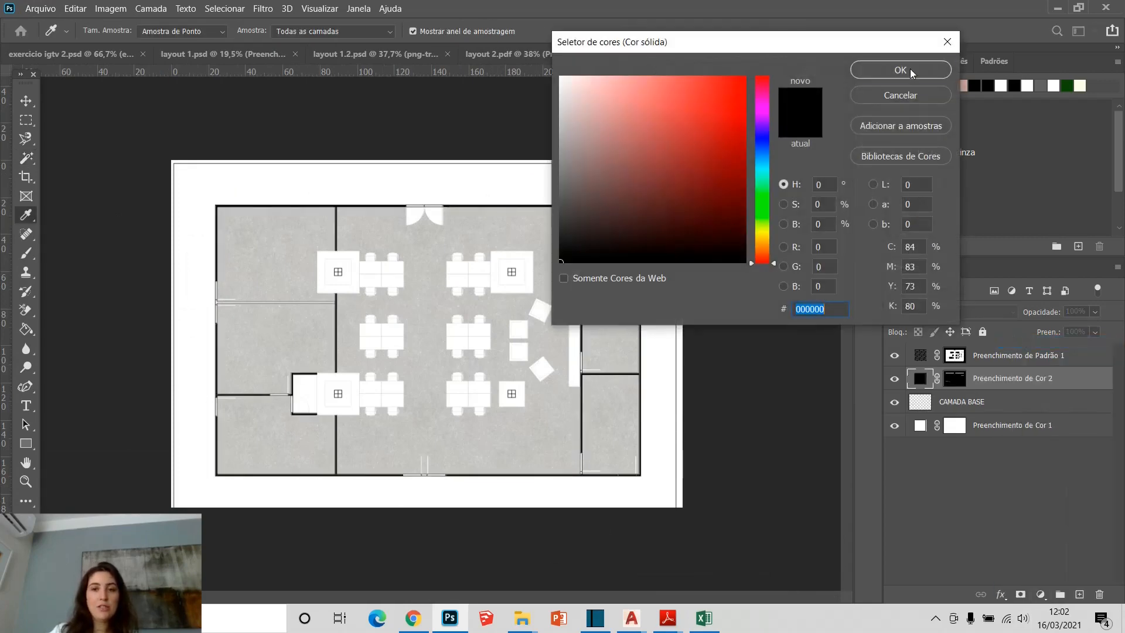
click(901, 70)
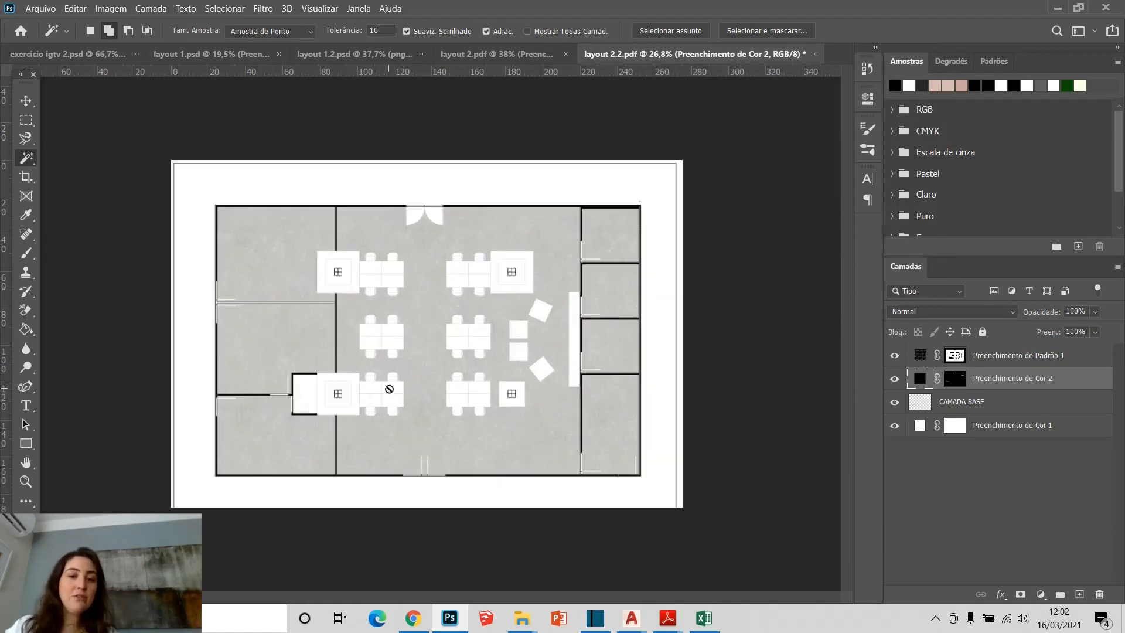
click(1075, 402)
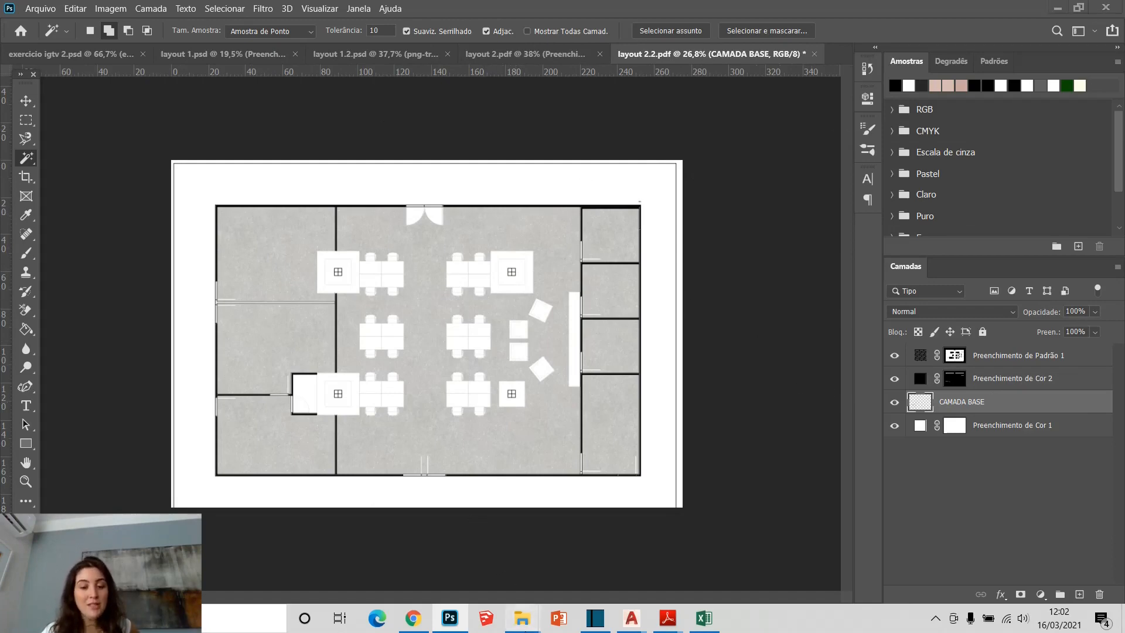
Switch to File Explorer and examine the furniture images in Downloads, including the sofas, TV, computer, desk and office chair
mouse_move(522, 618)
click(478, 562)
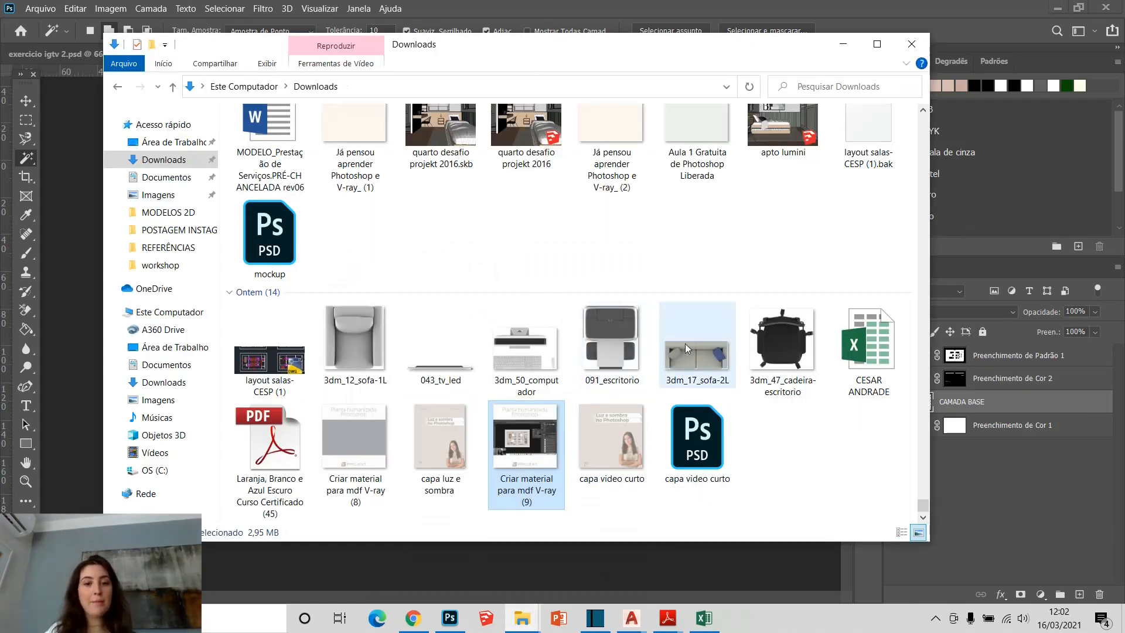
scroll(732, 384, up, 5)
scroll(734, 383, down, 5)
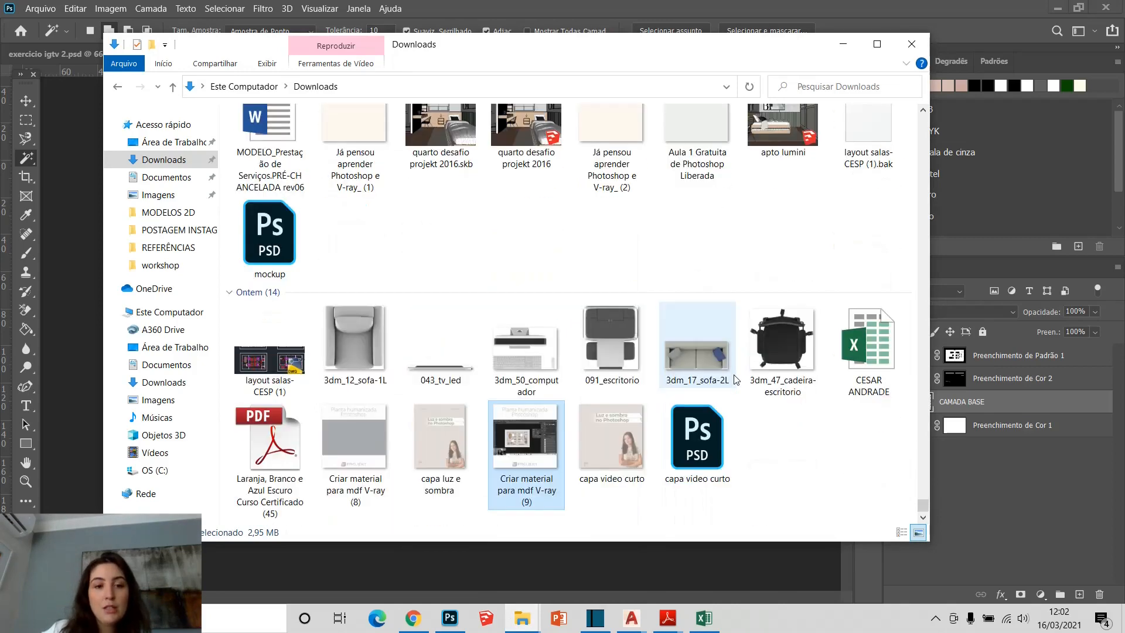
click(509, 345)
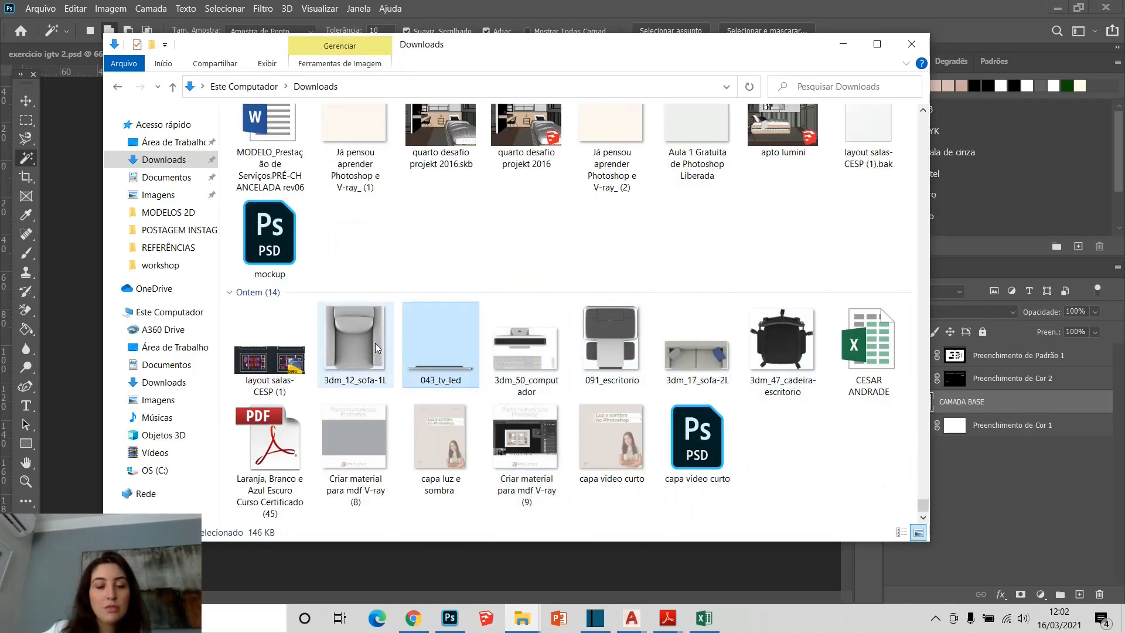
click(355, 343)
click(646, 336)
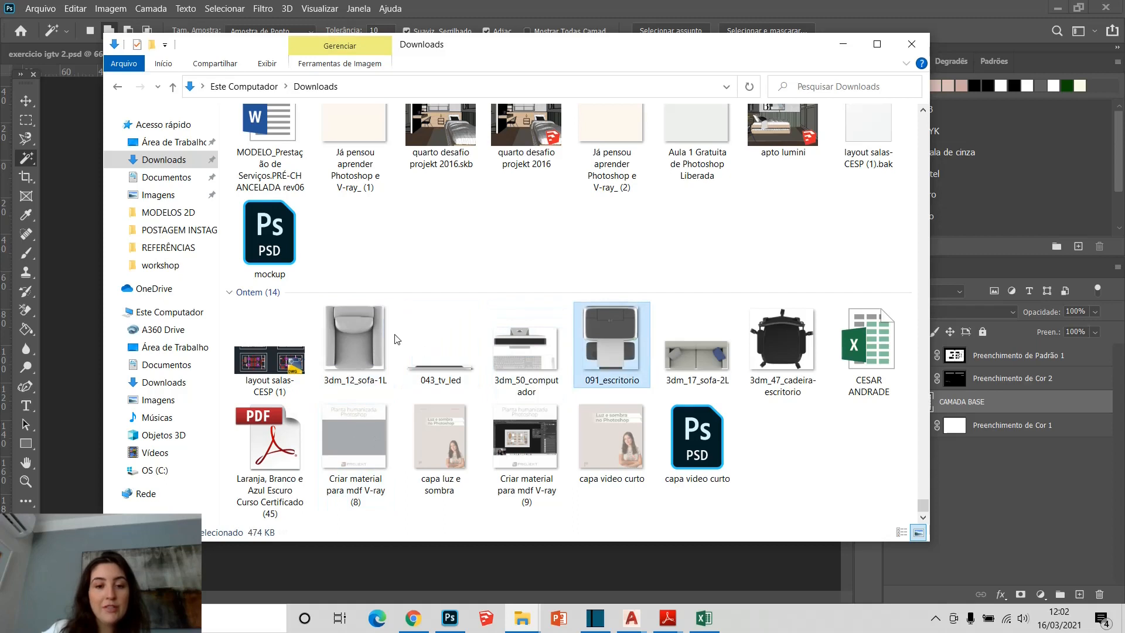
click(395, 334)
click(377, 337)
click(732, 334)
click(752, 333)
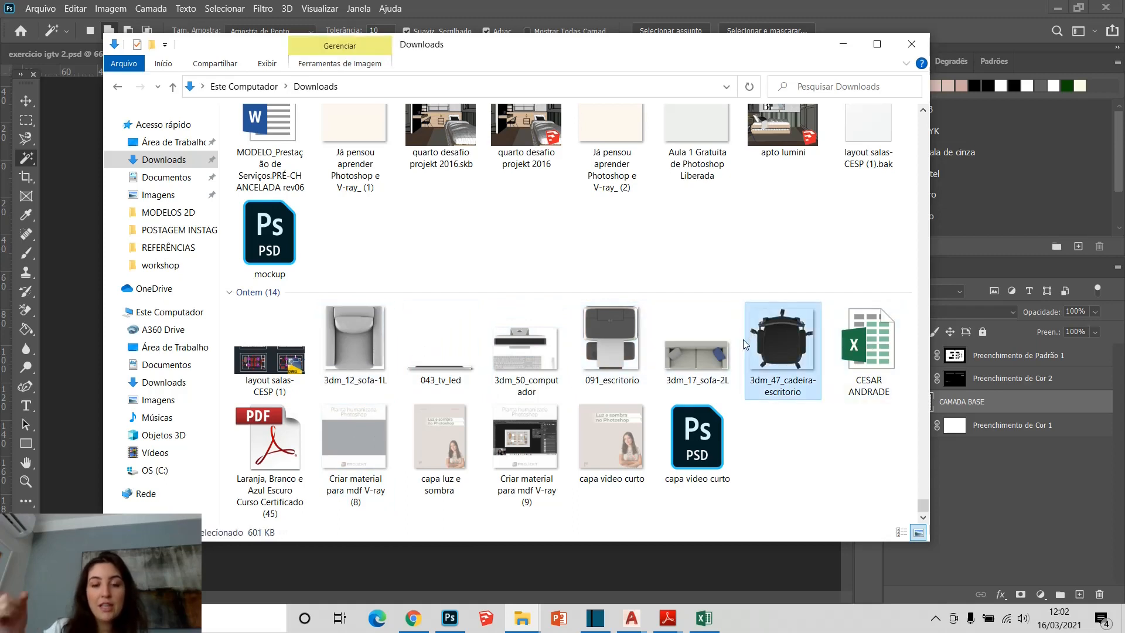
click(560, 349)
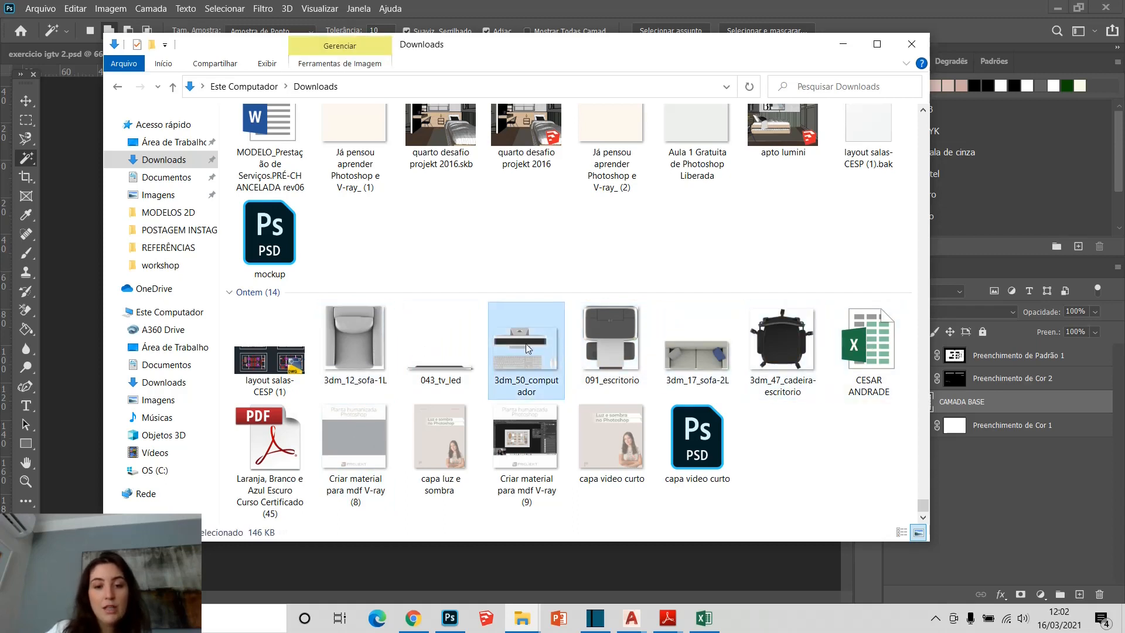
click(648, 355)
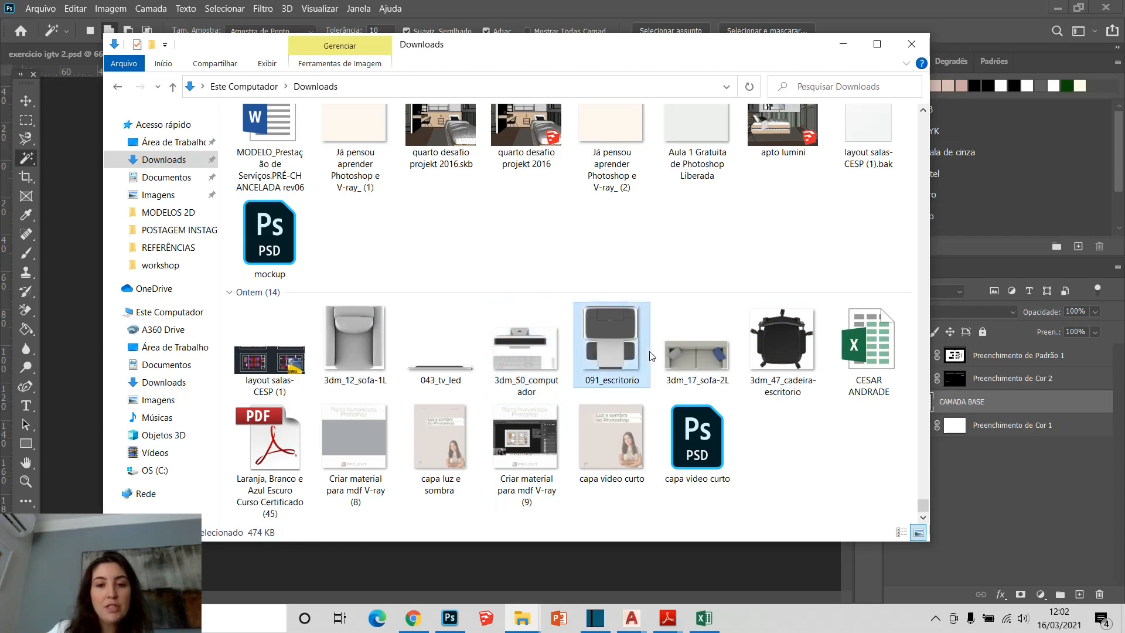
Find the FabricCanvas001_COL_VAR2_4K texture in Downloads and open it in Photoshop, leaving its color profile as is
scroll(645, 354, up, 5)
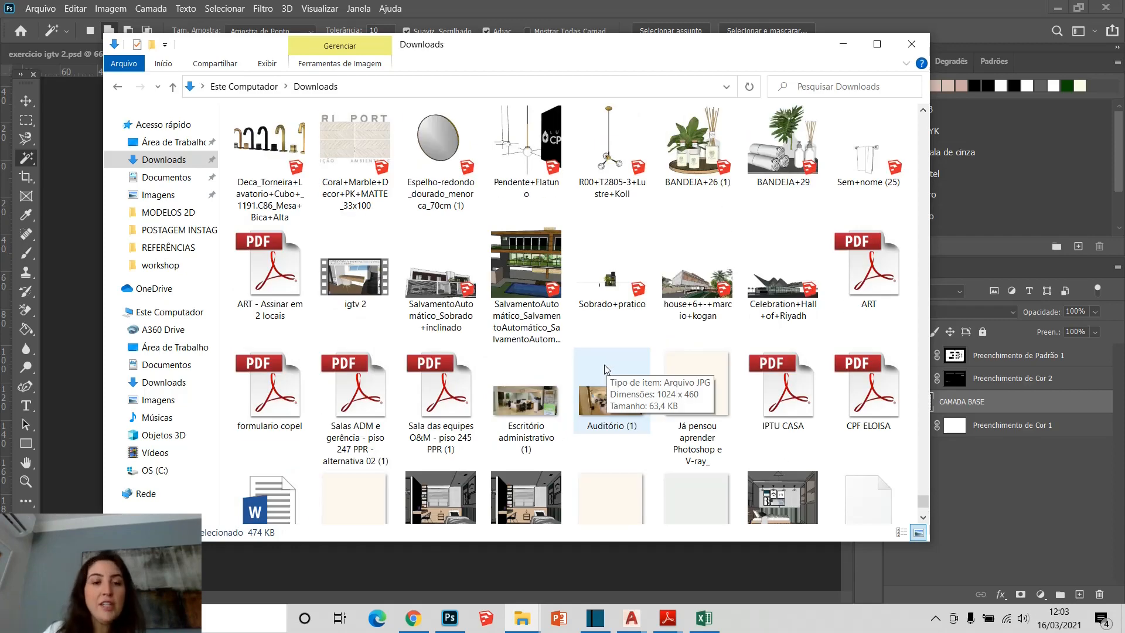
scroll(583, 377, up, 10)
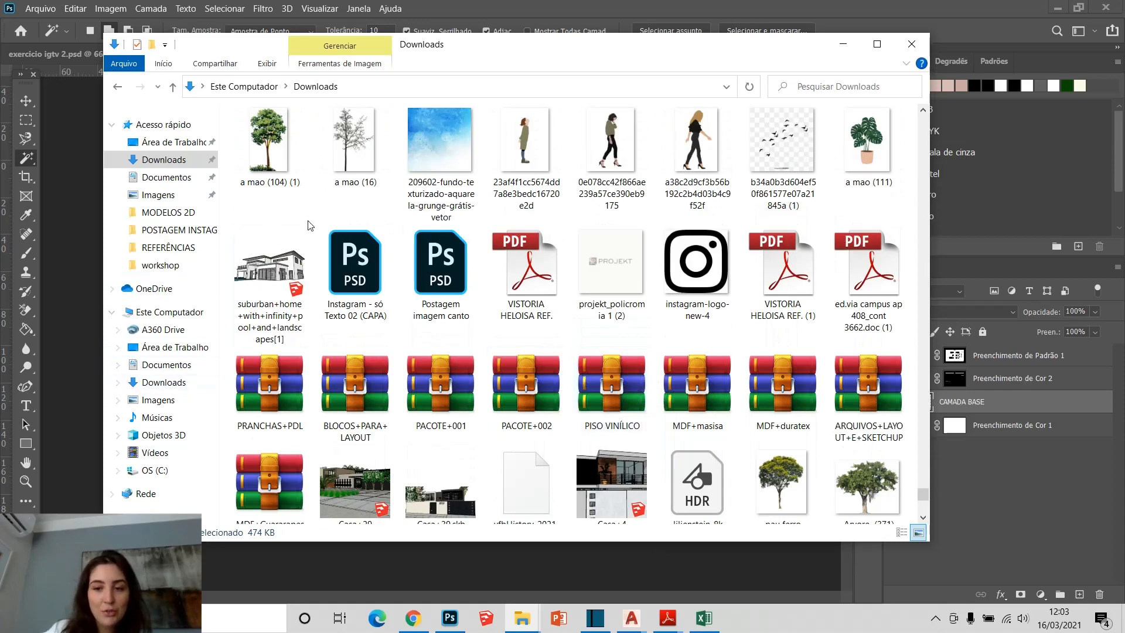
scroll(457, 281, up, 10)
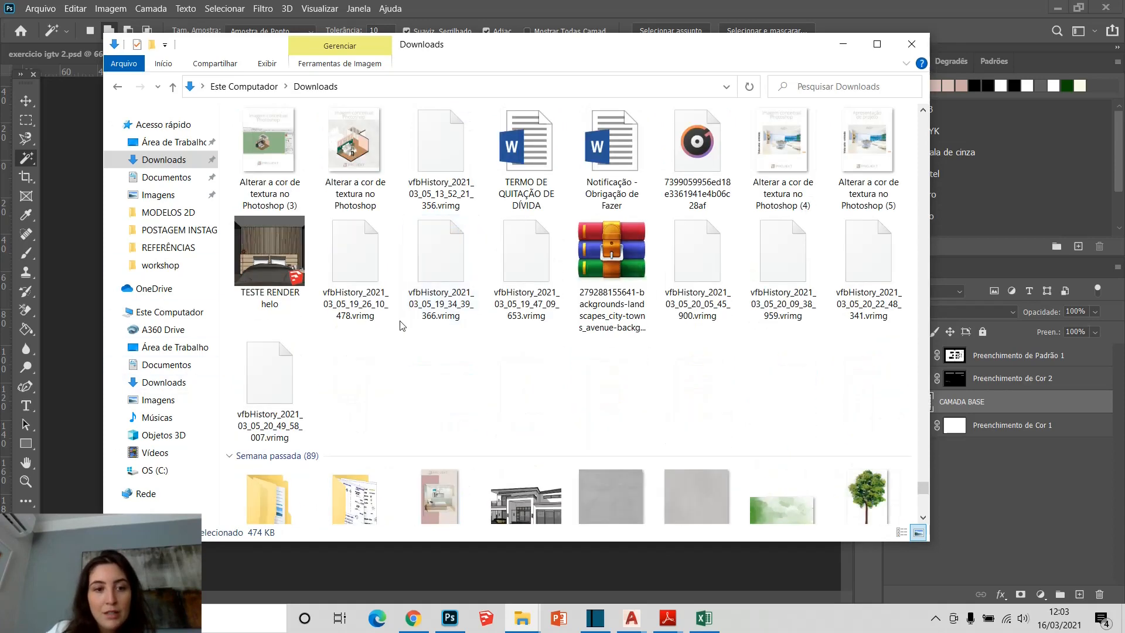
scroll(449, 314, up, 4)
scroll(450, 312, down, 9)
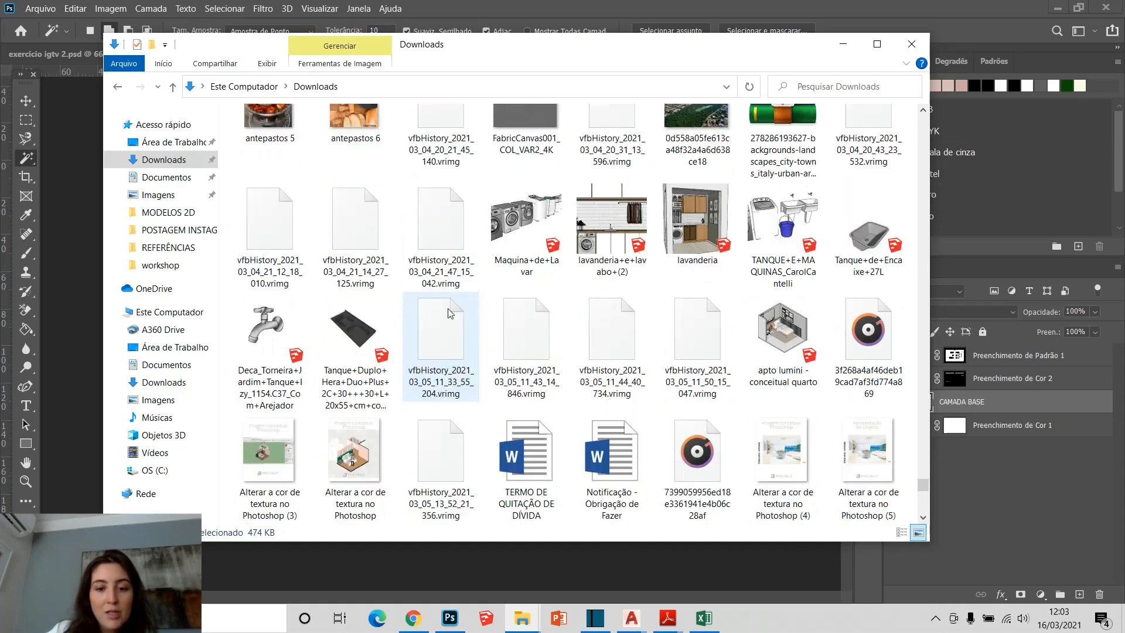
scroll(514, 293, up, 2)
click(525, 272)
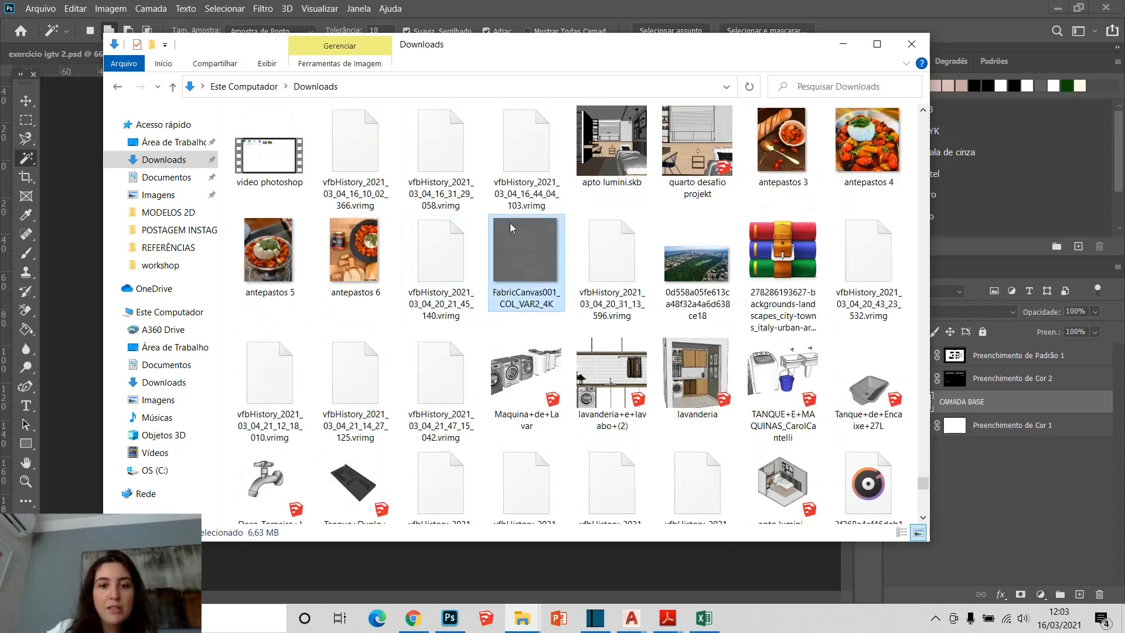
drag(1107, 521, 1104, 518)
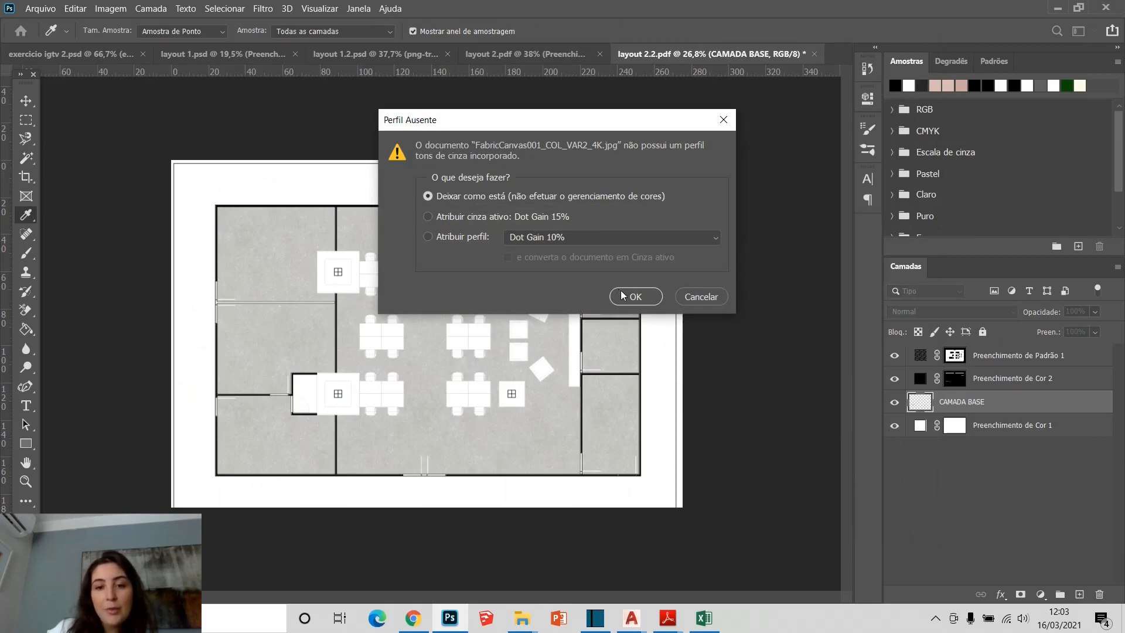
click(623, 296)
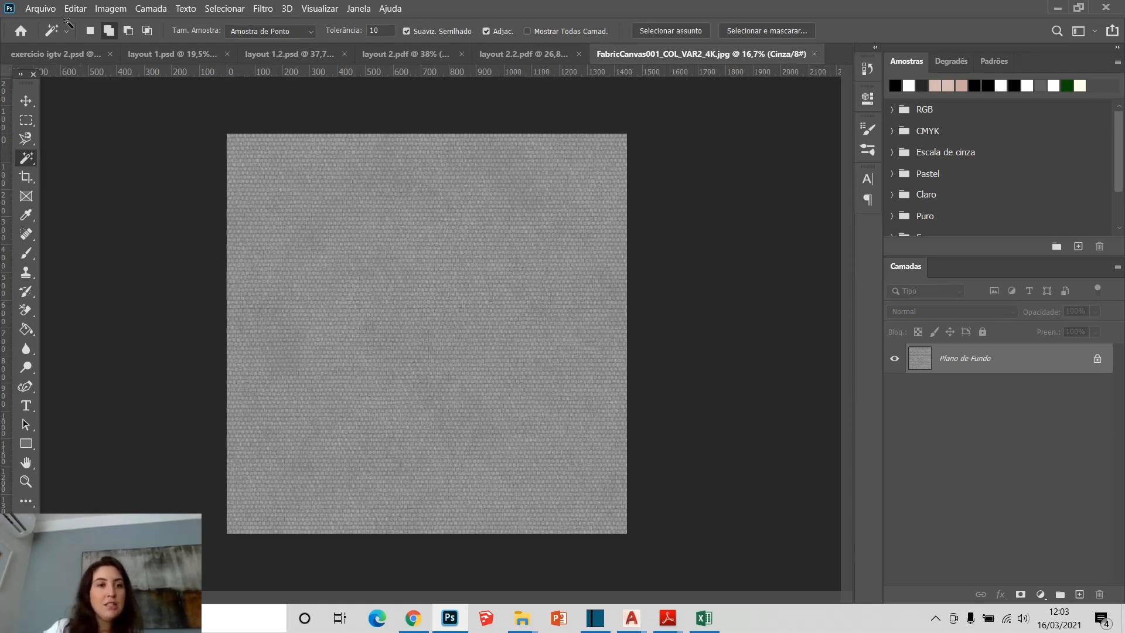
Define the open fabric image as a pattern named FabricCanvas001_COL_VAR2_4K.jpg and return to the layout 2.2 document
click(75, 9)
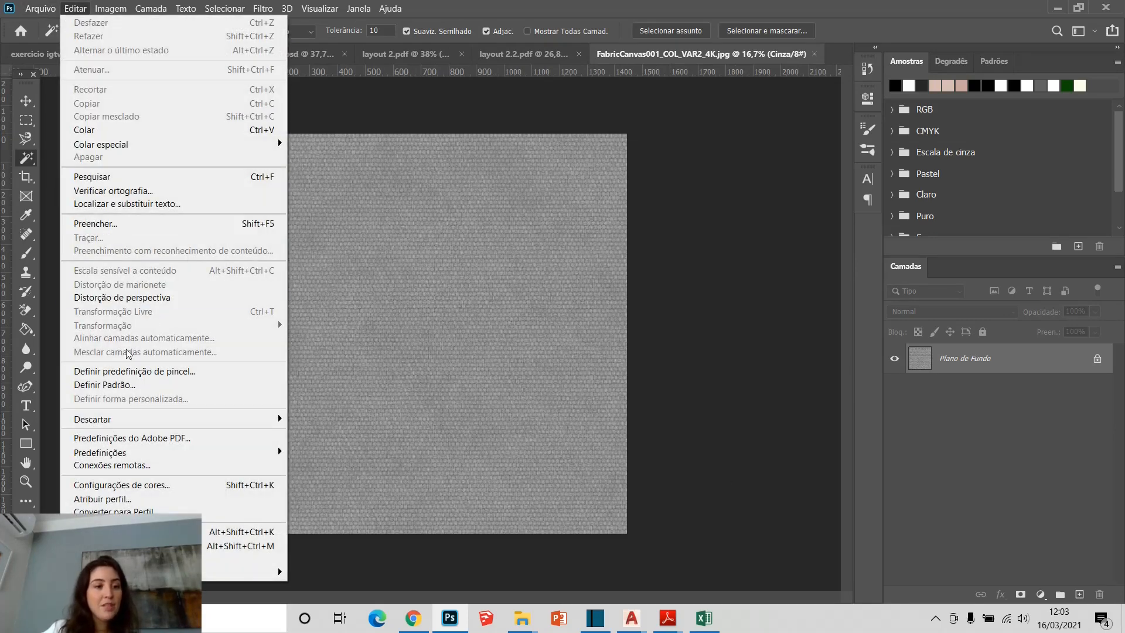
click(104, 384)
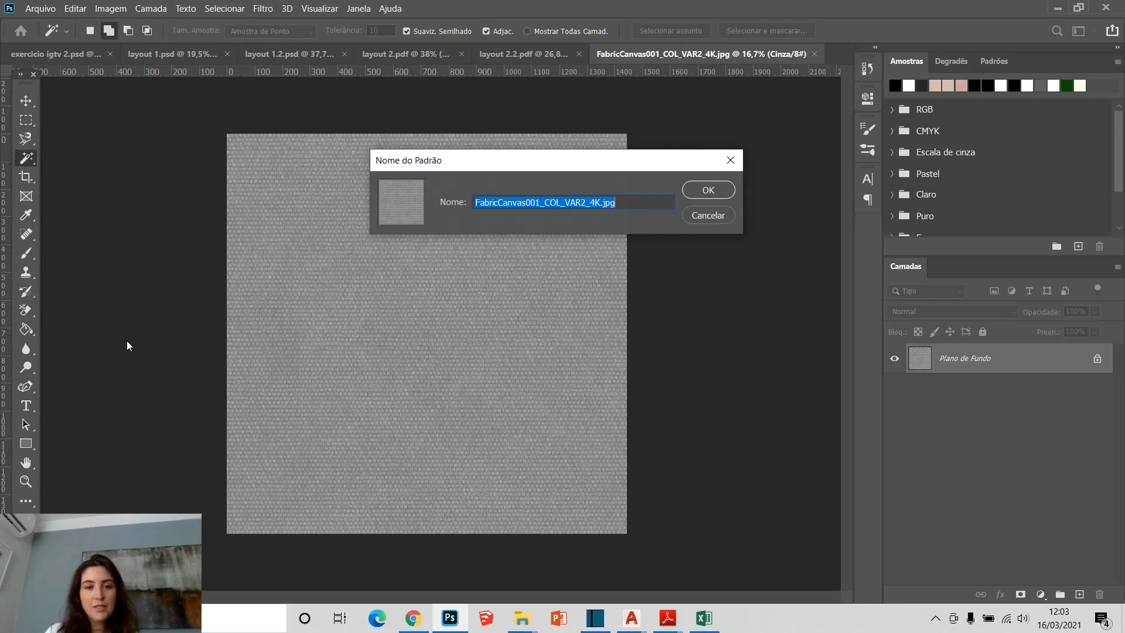
click(710, 192)
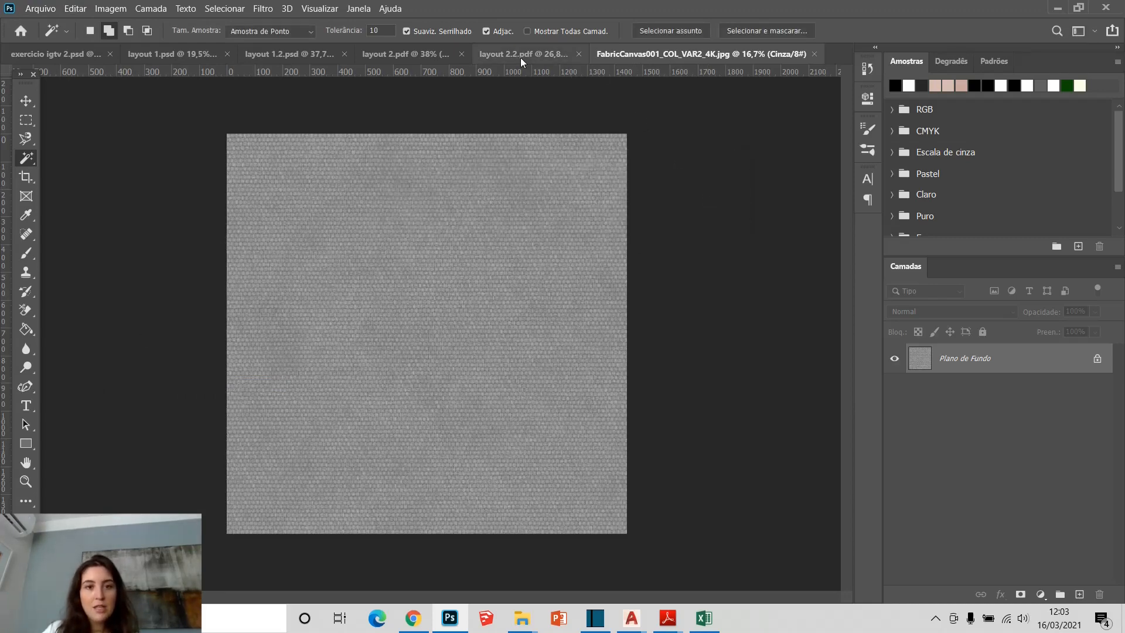
click(522, 56)
scroll(480, 286, up, 3)
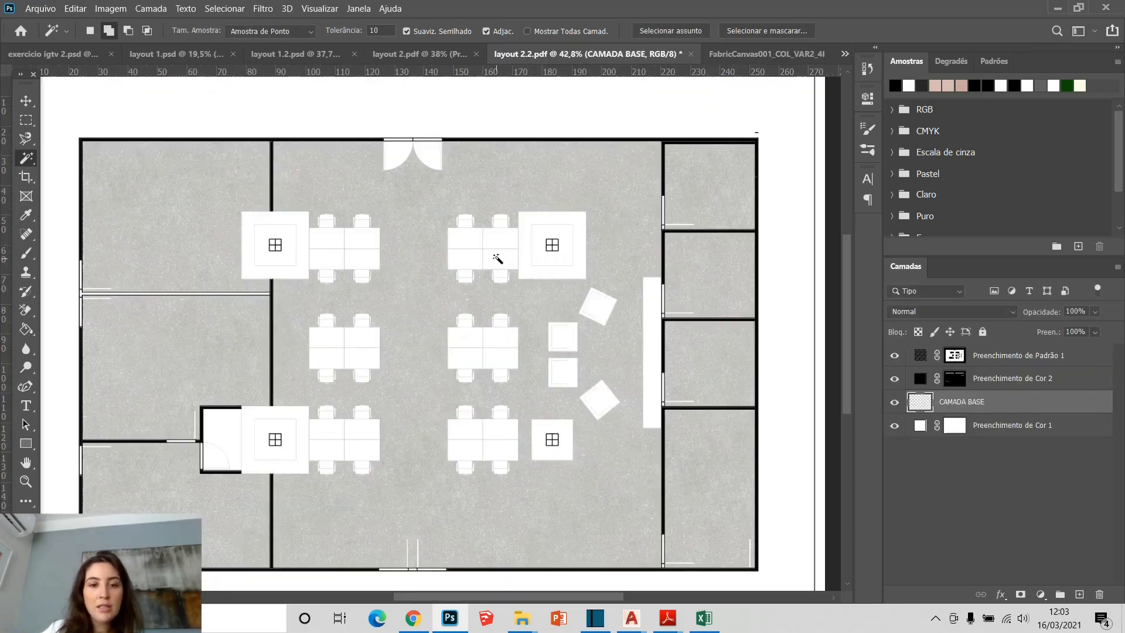
click(1041, 594)
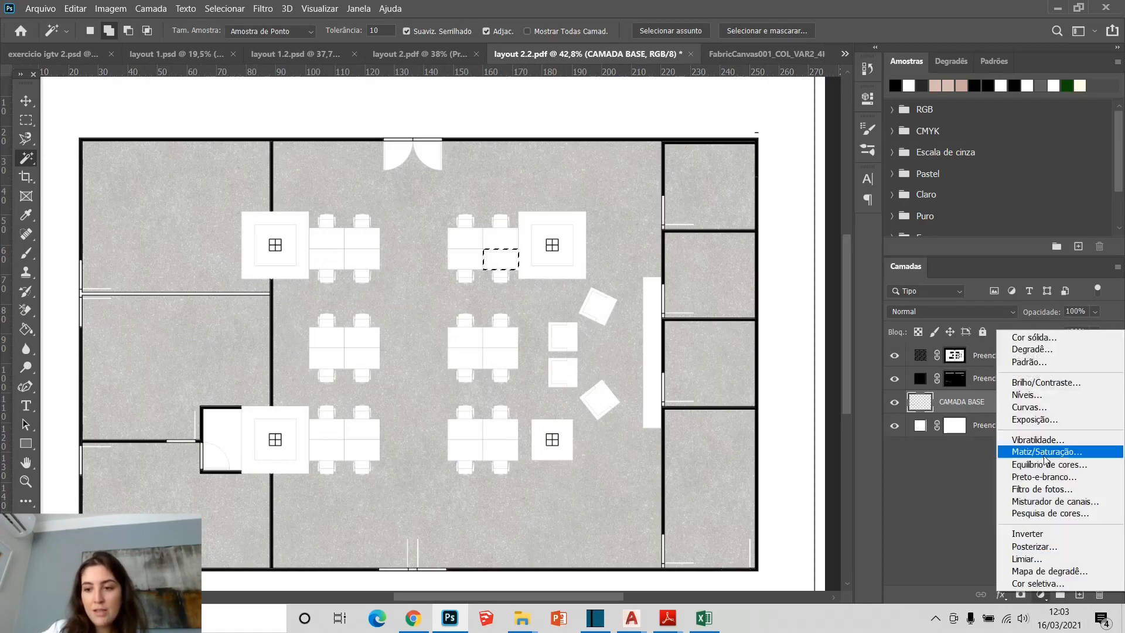
click(1034, 365)
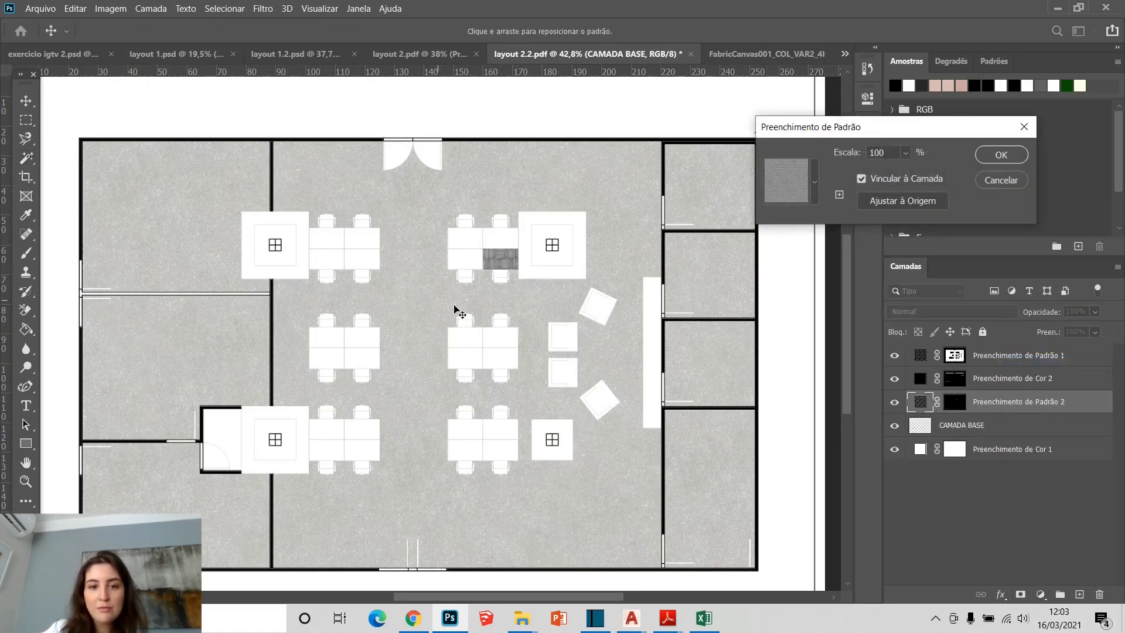
scroll(511, 255, up, 10)
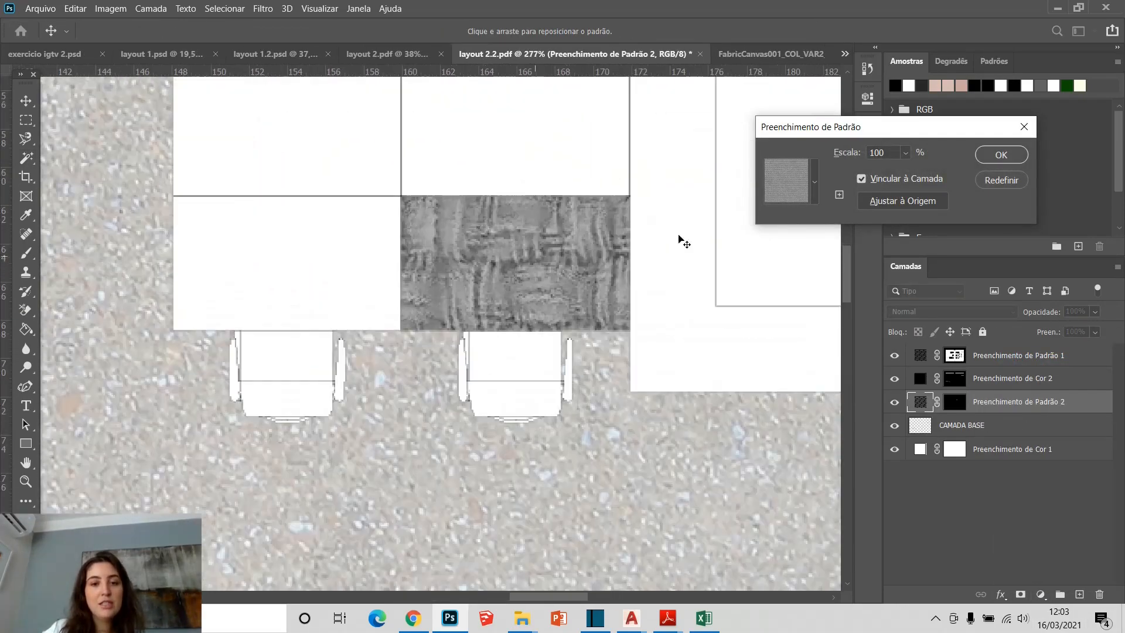
click(908, 154)
drag(908, 171, 901, 171)
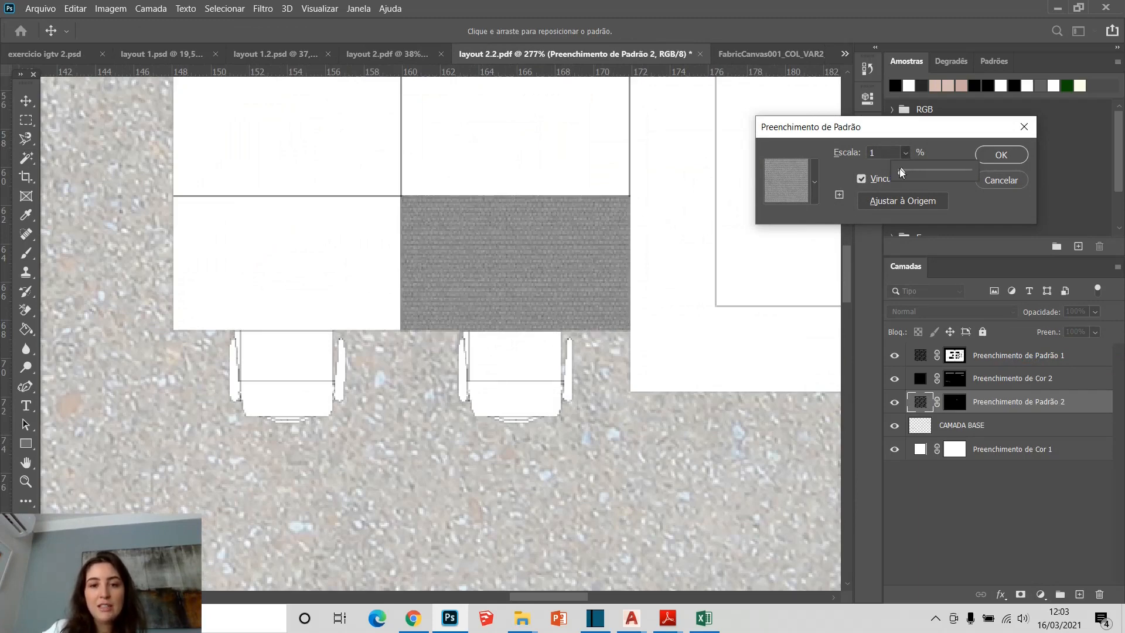
drag(905, 168, 906, 169)
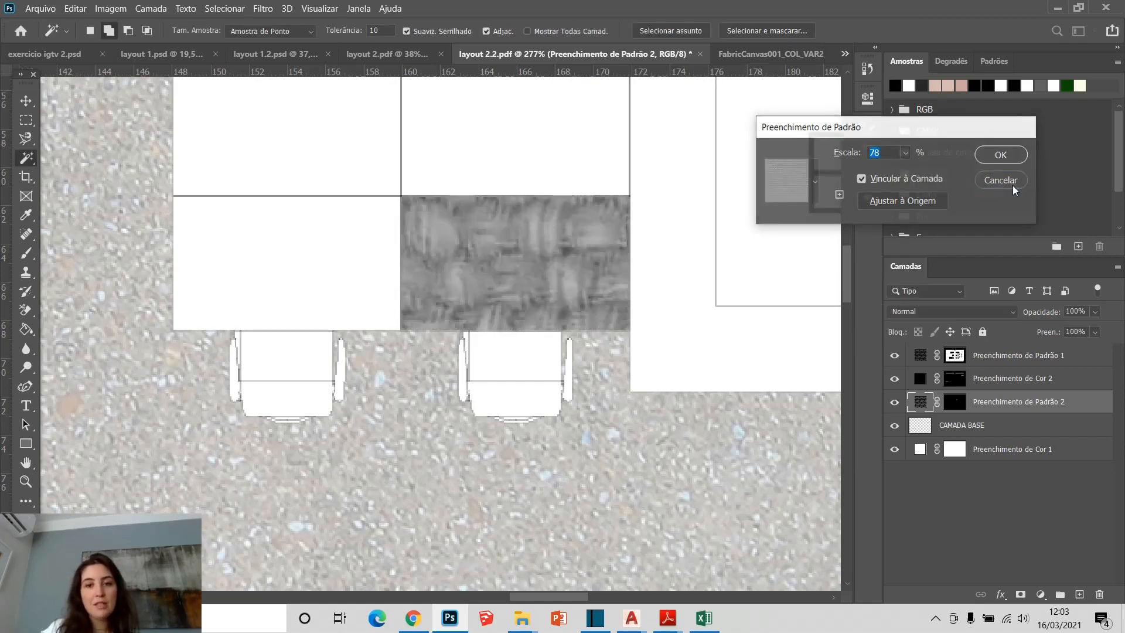
click(1001, 180)
Add the desktops of all six desk groups in the central room to the Magic Wand selection
scroll(379, 269, down, 3)
scroll(380, 269, down, 3)
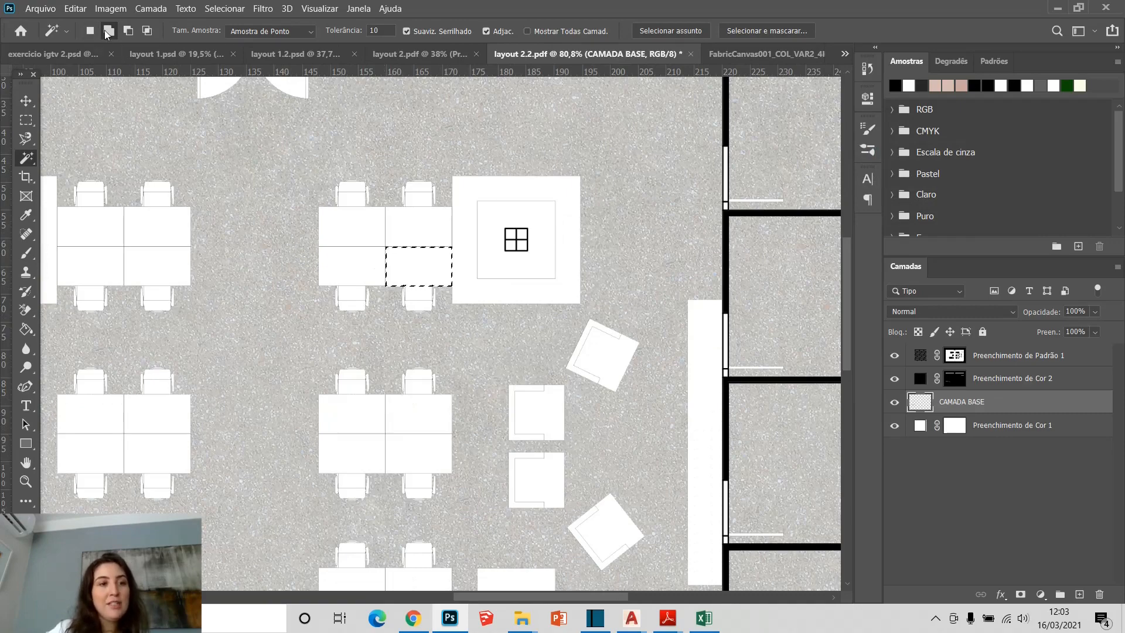
scroll(314, 264, down, 4)
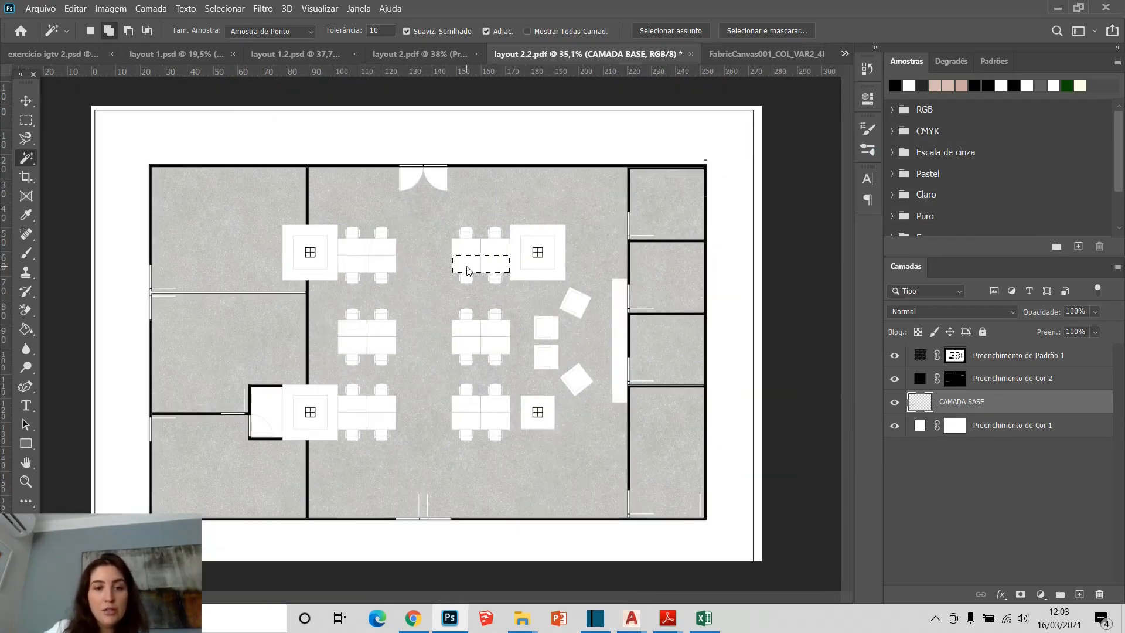
click(495, 251)
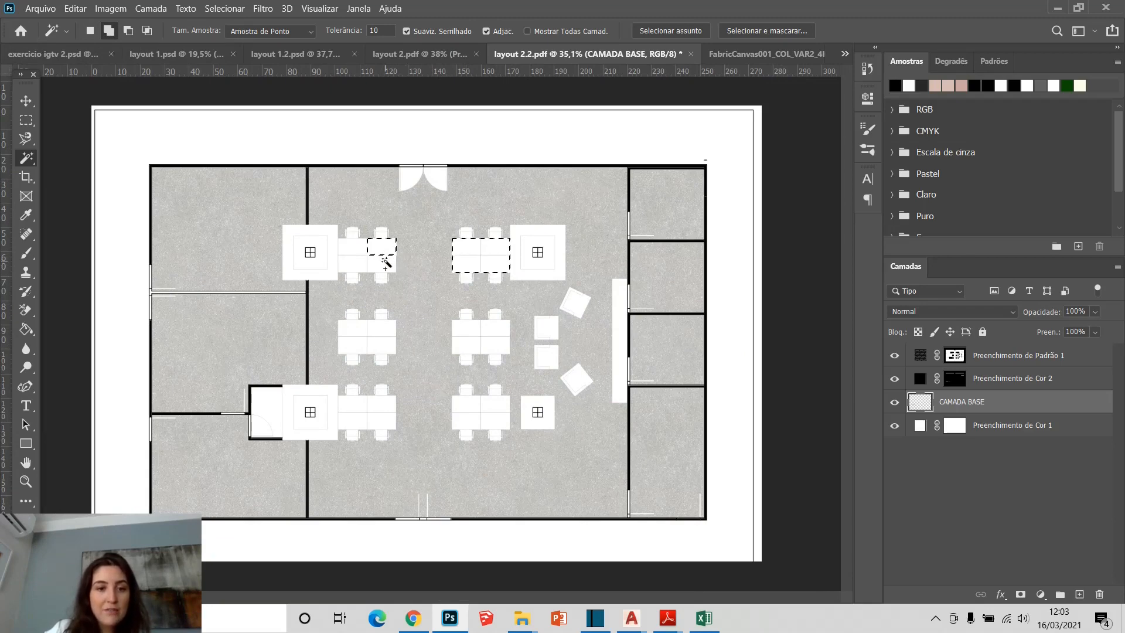
click(354, 336)
click(378, 331)
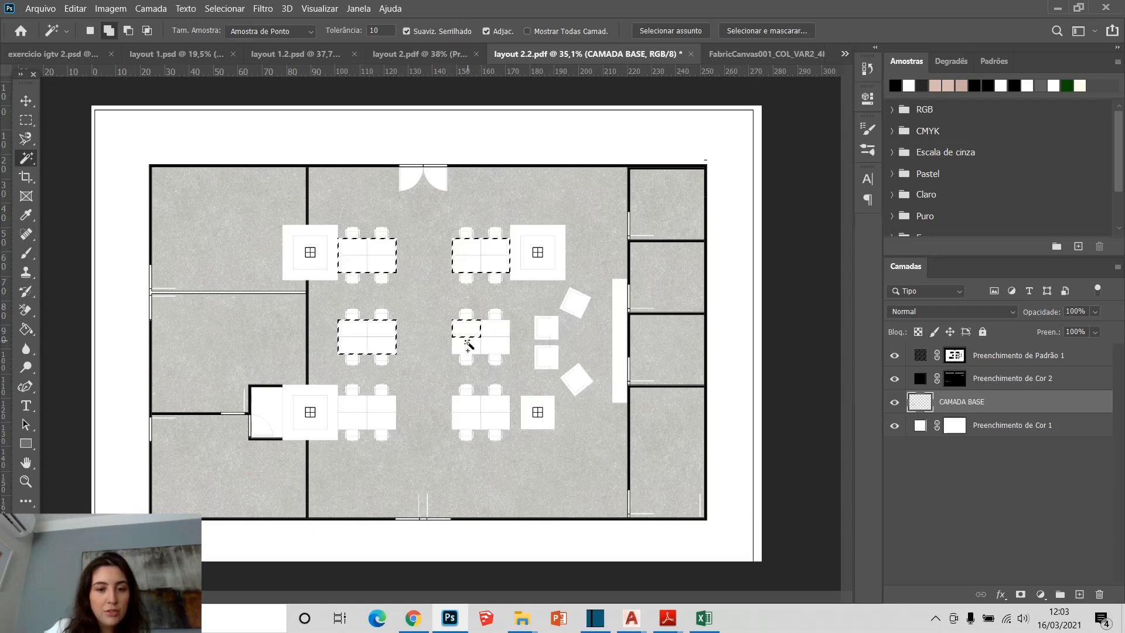
click(496, 337)
click(499, 406)
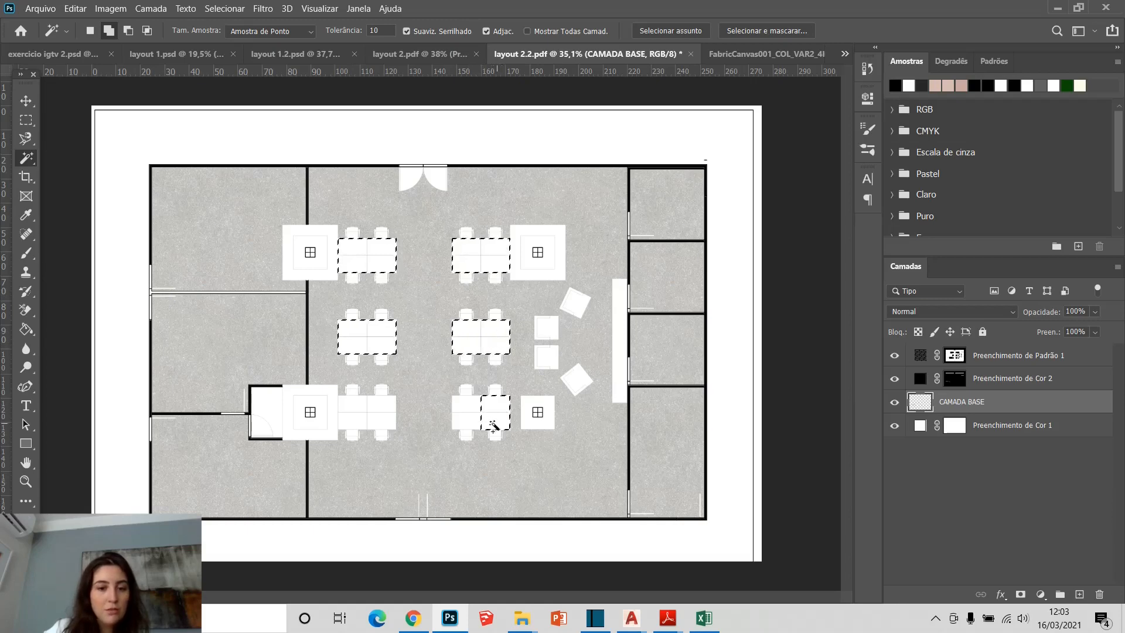
click(473, 413)
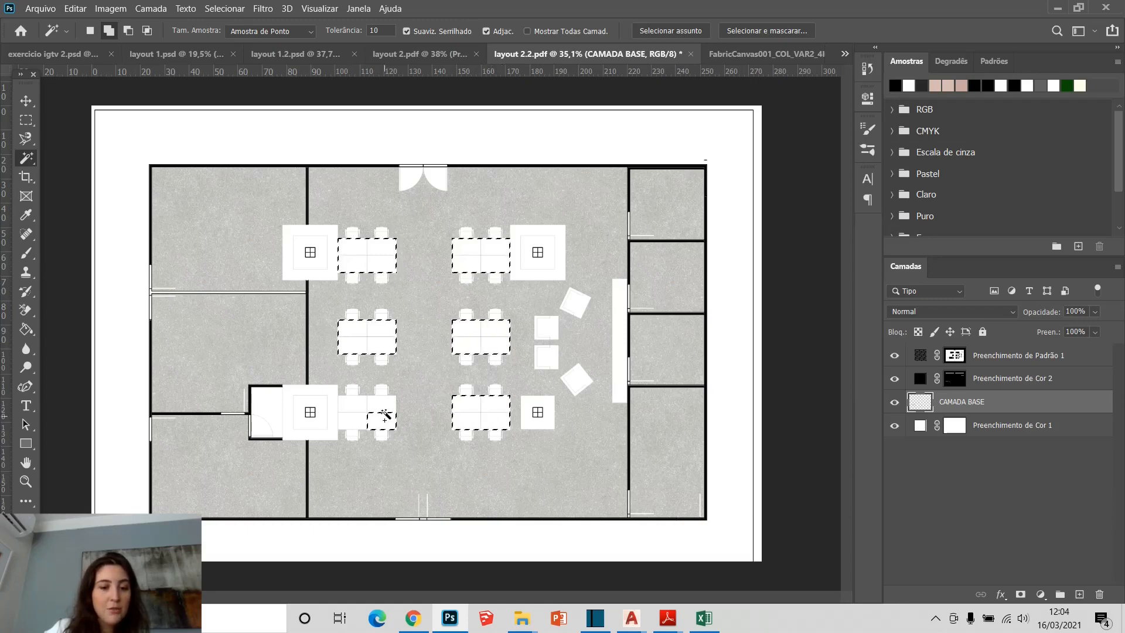
click(381, 415)
click(364, 417)
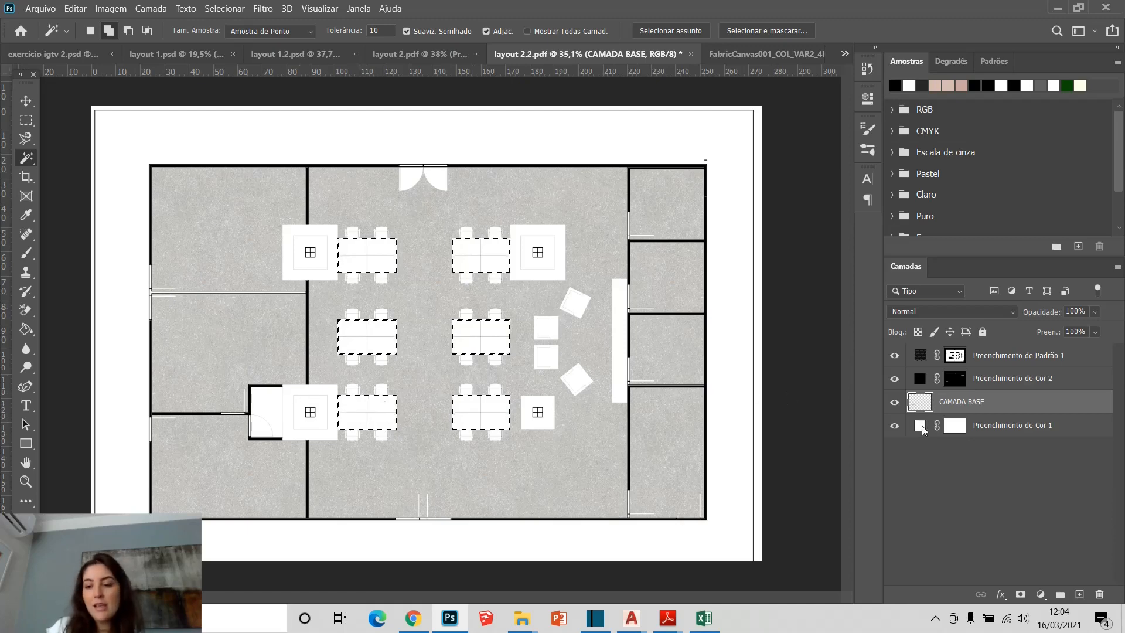
Fill the selected desktops with the light straight-grain wood pattern at 34% scale and set the fill layer's opacity to 82%
click(1041, 594)
click(1031, 360)
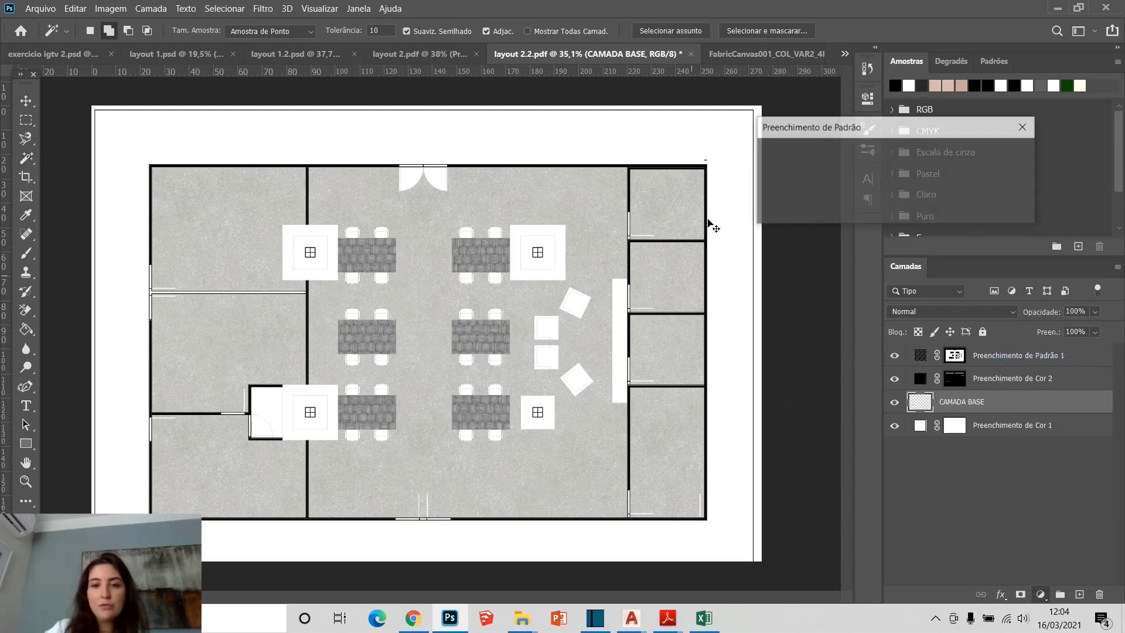
click(815, 177)
click(783, 250)
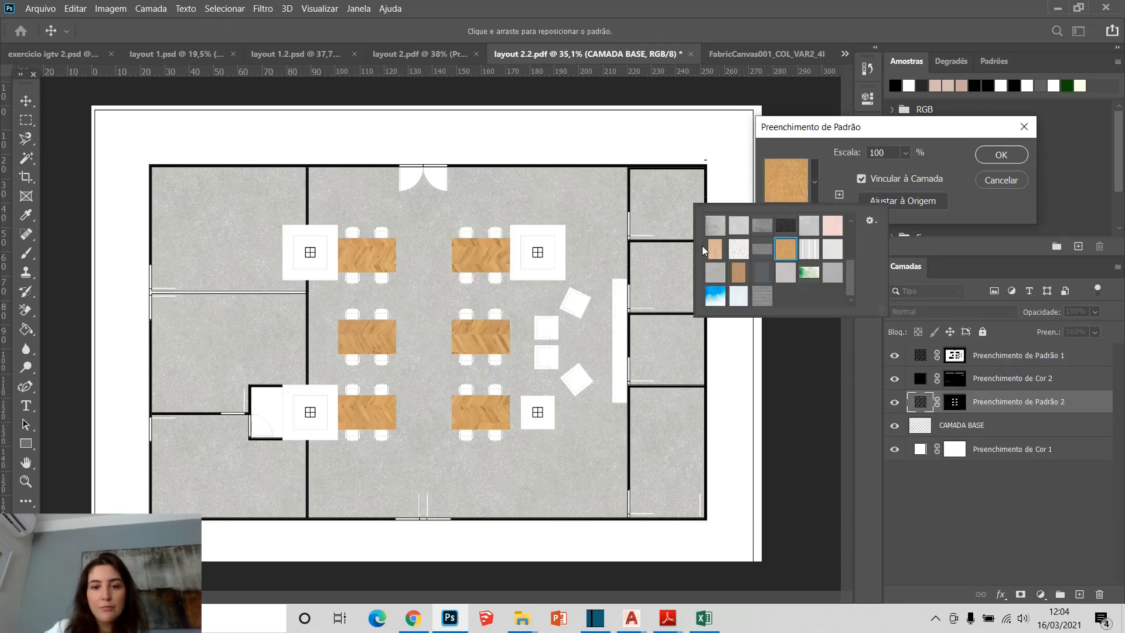
click(715, 250)
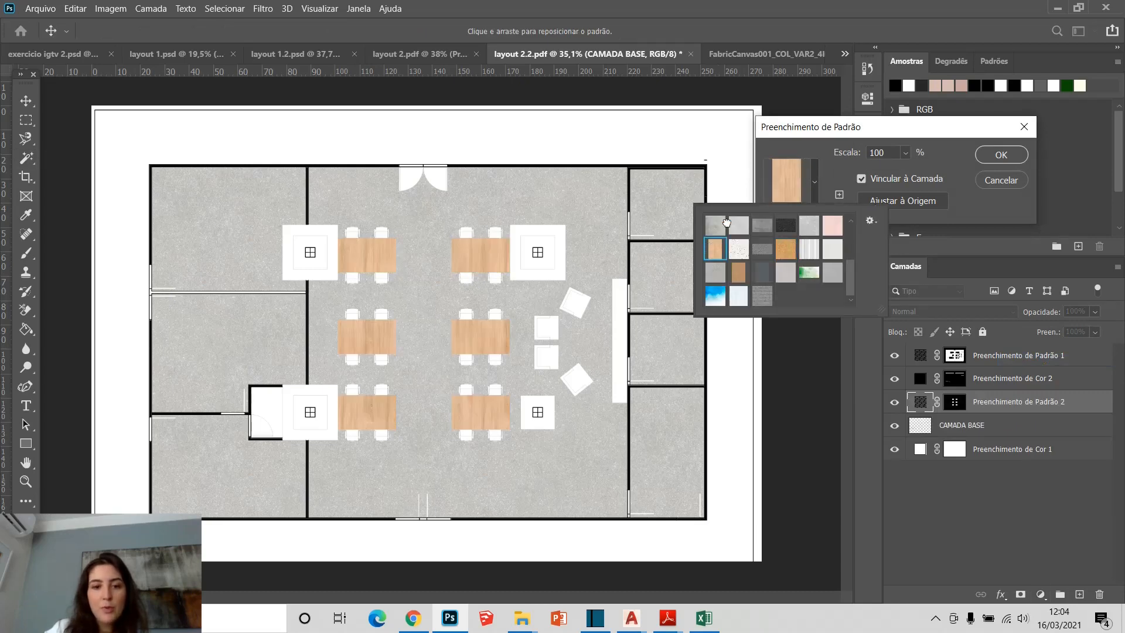
click(906, 154)
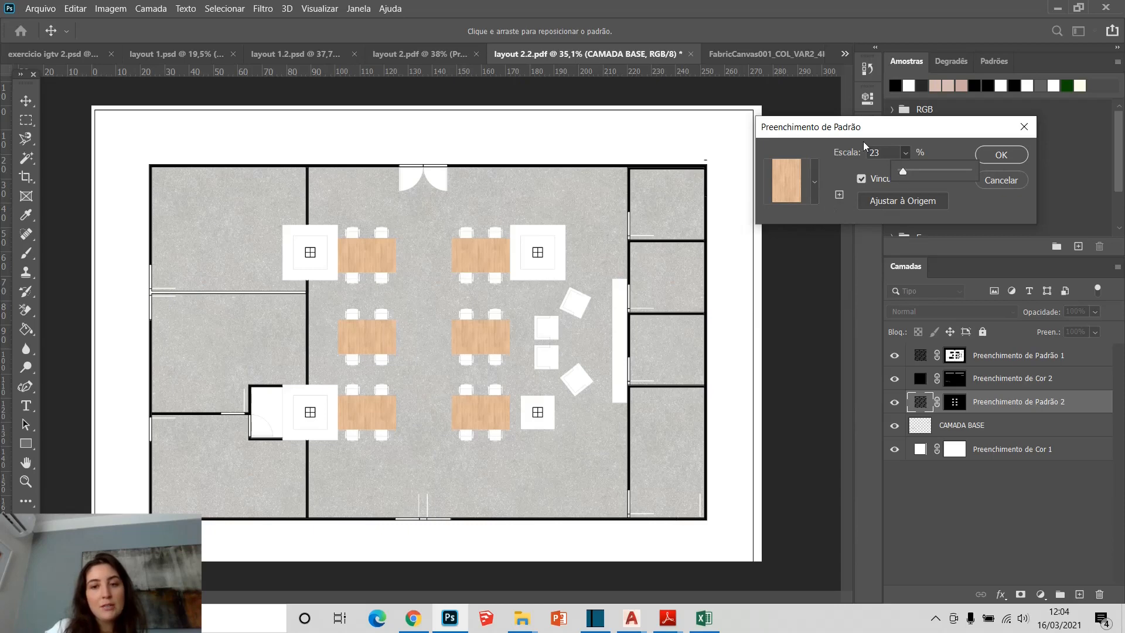
drag(903, 171, 905, 168)
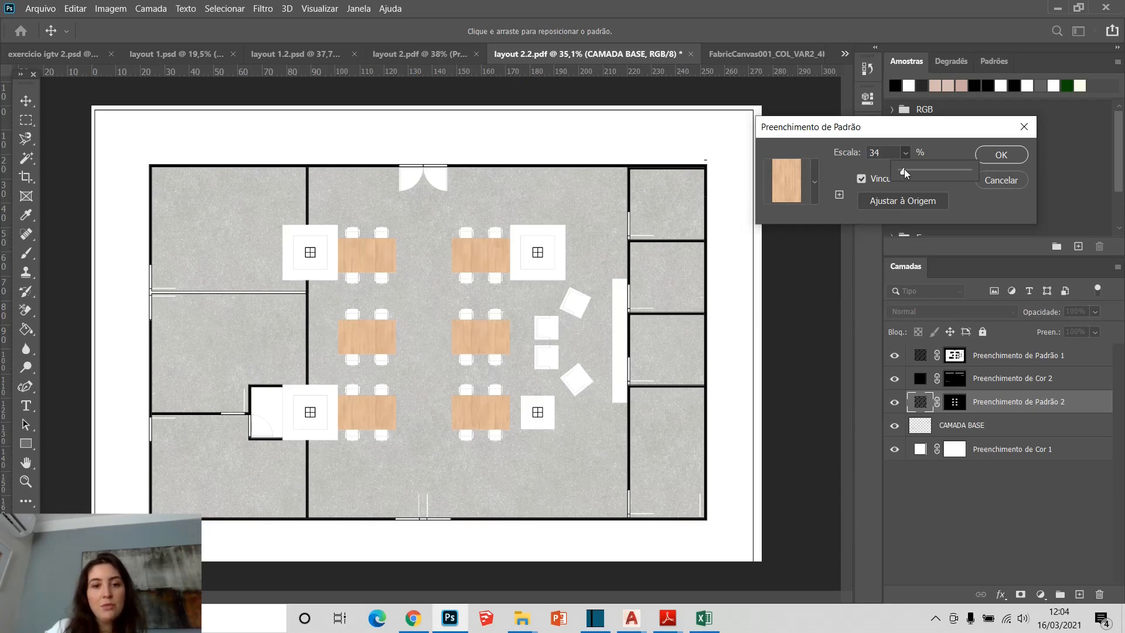
click(1002, 155)
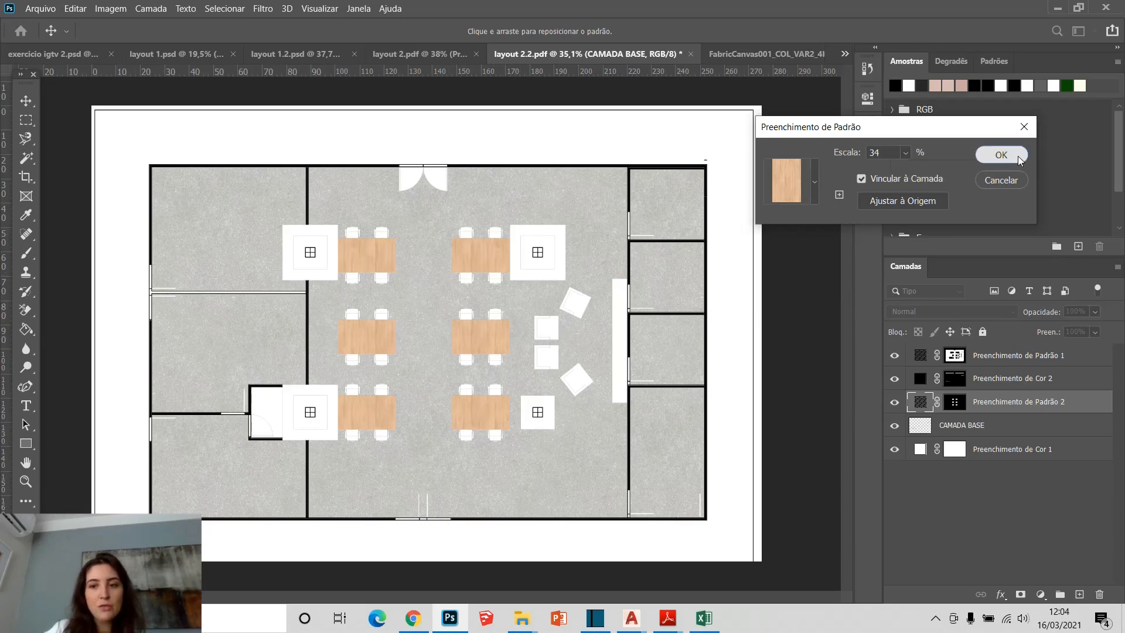
click(1002, 155)
drag(1050, 316, 1038, 317)
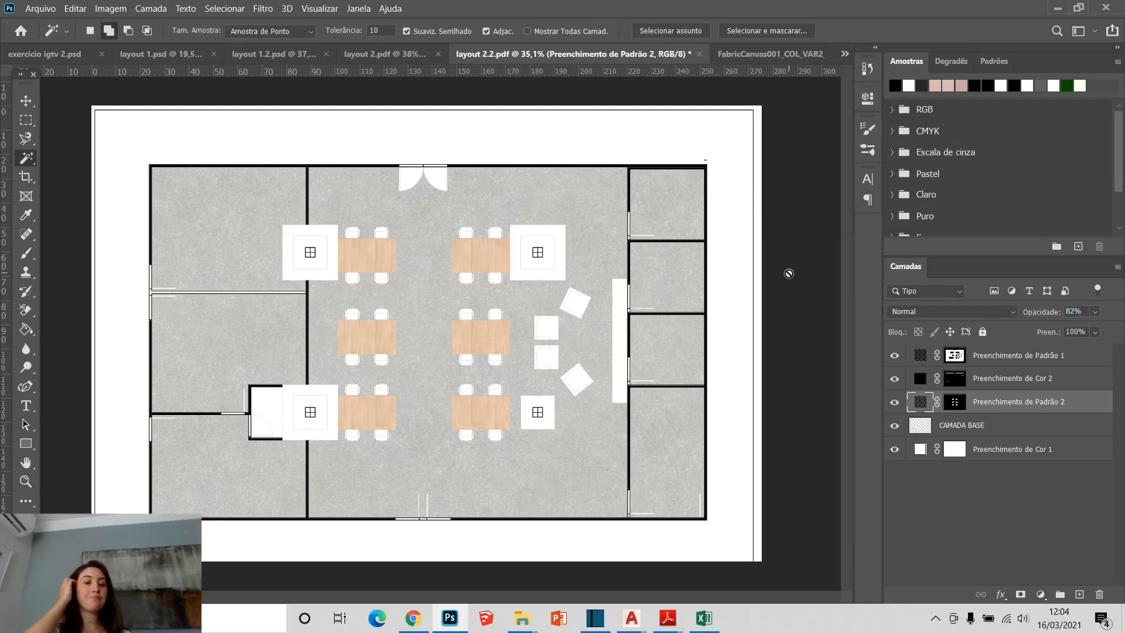
Copy a black office chair from the layout 2 document into layout 2.2 and bring its layer to the top of the stack
click(386, 53)
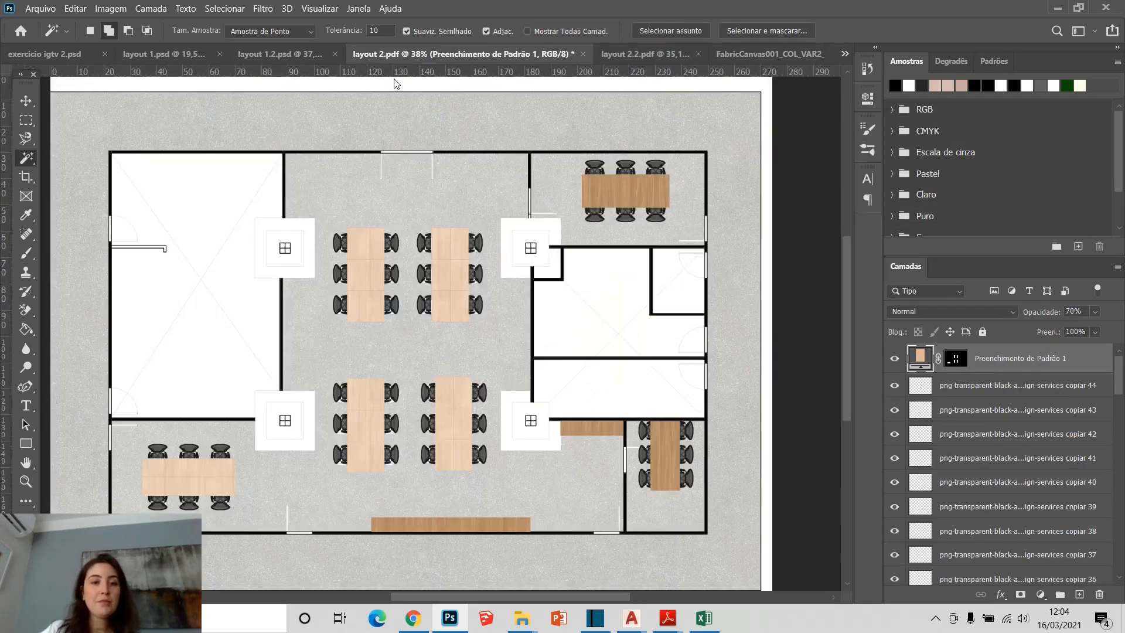
click(26, 100)
scroll(344, 231, up, 5)
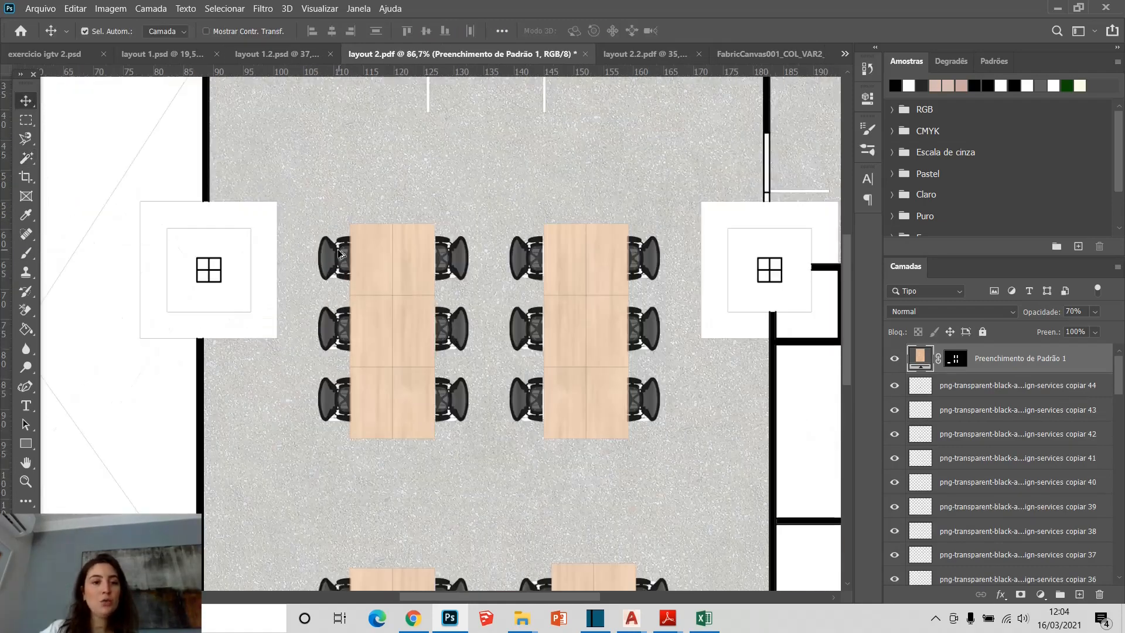
ctrl+click(338, 256)
drag(729, 119, 460, 279)
scroll(426, 336, up, 4)
scroll(426, 337, up, 3)
key(ctrl+shift+bracketright)
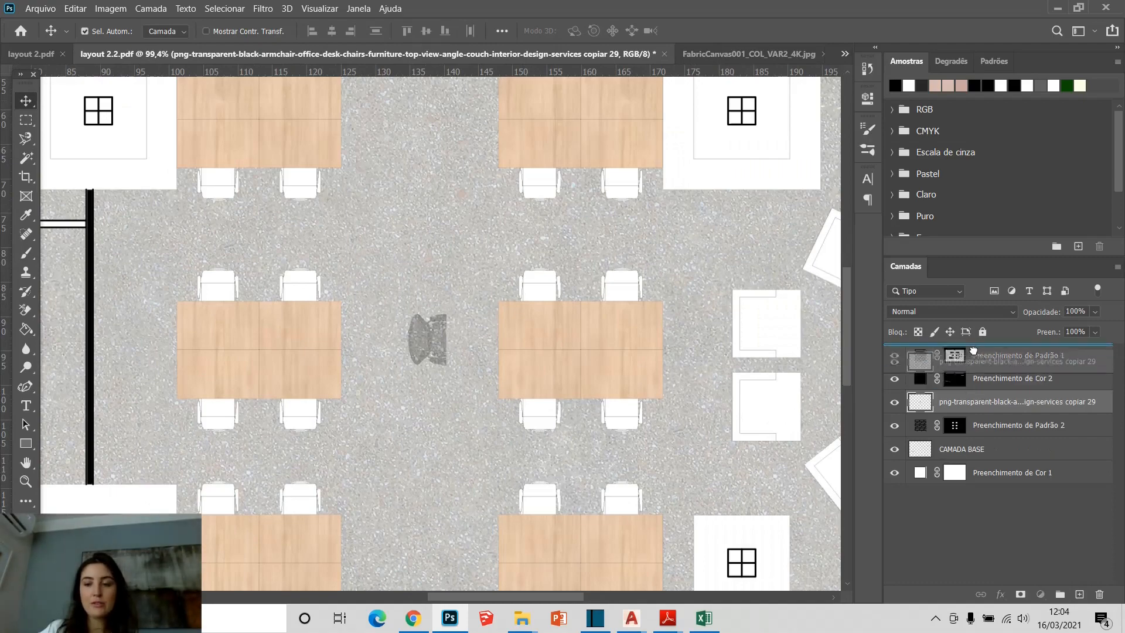
Move the black chair to open floor between the desk groups and rotate it a quarter turn clockwise so its backrest faces up
drag(423, 332, 411, 219)
scroll(414, 223, up, 2)
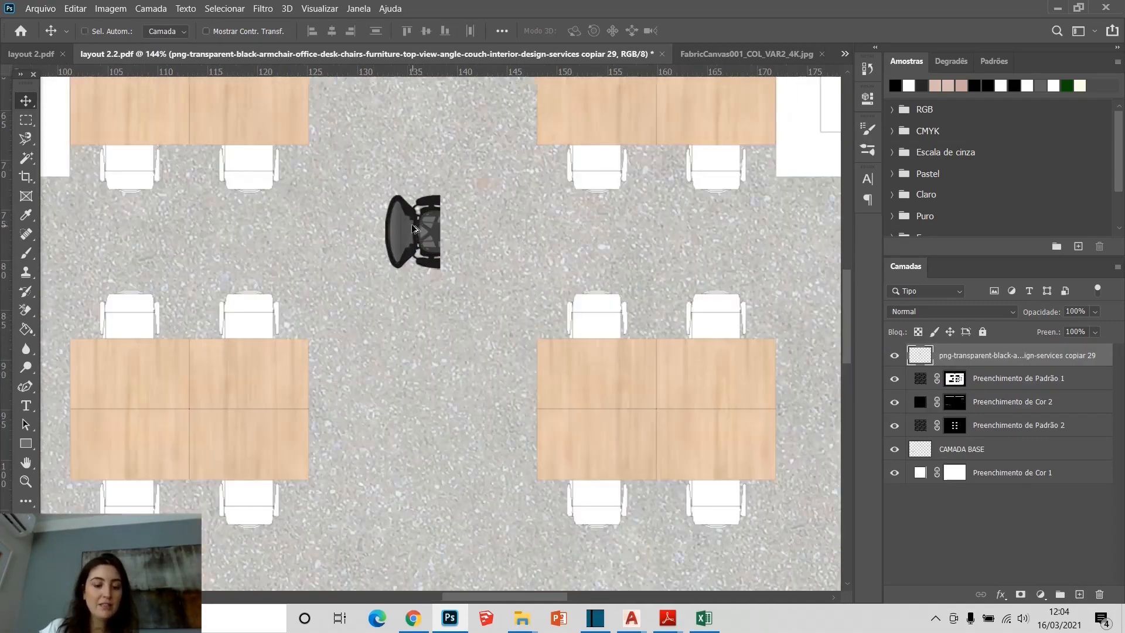
key(ctrl+t)
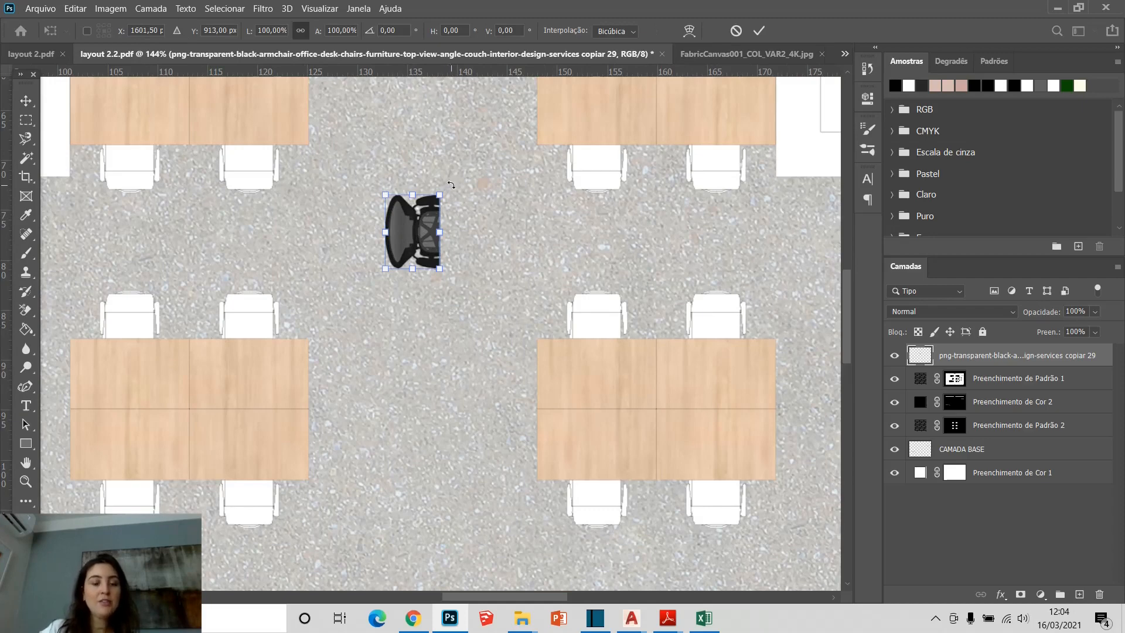
drag(451, 185, 585, 244)
key(ctrl+z)
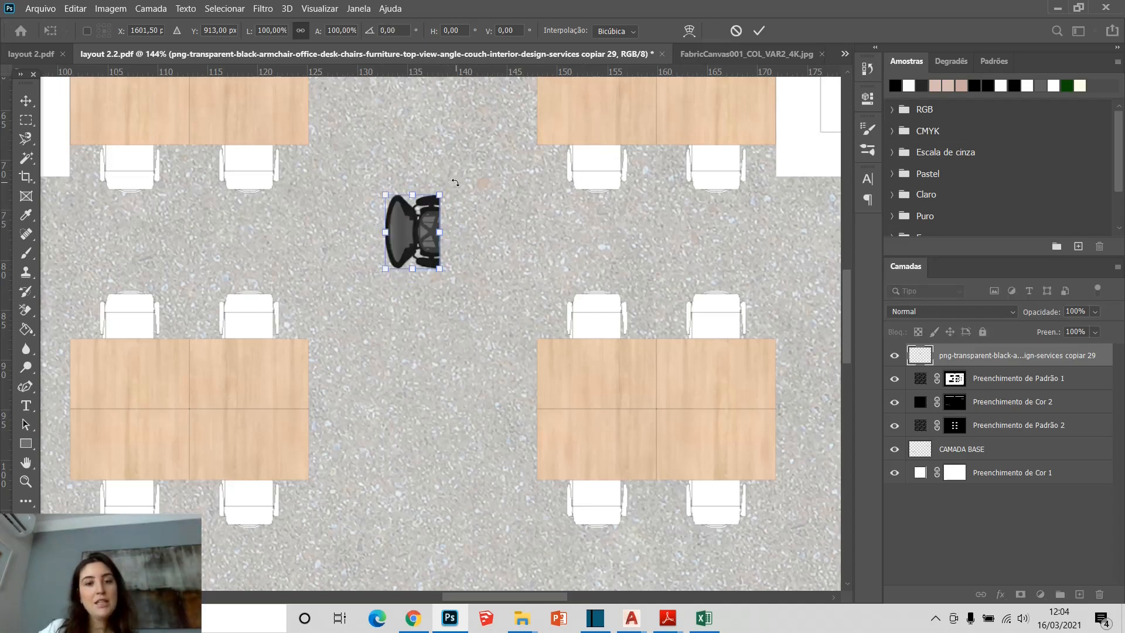
drag(455, 183, 466, 279)
key(Return)
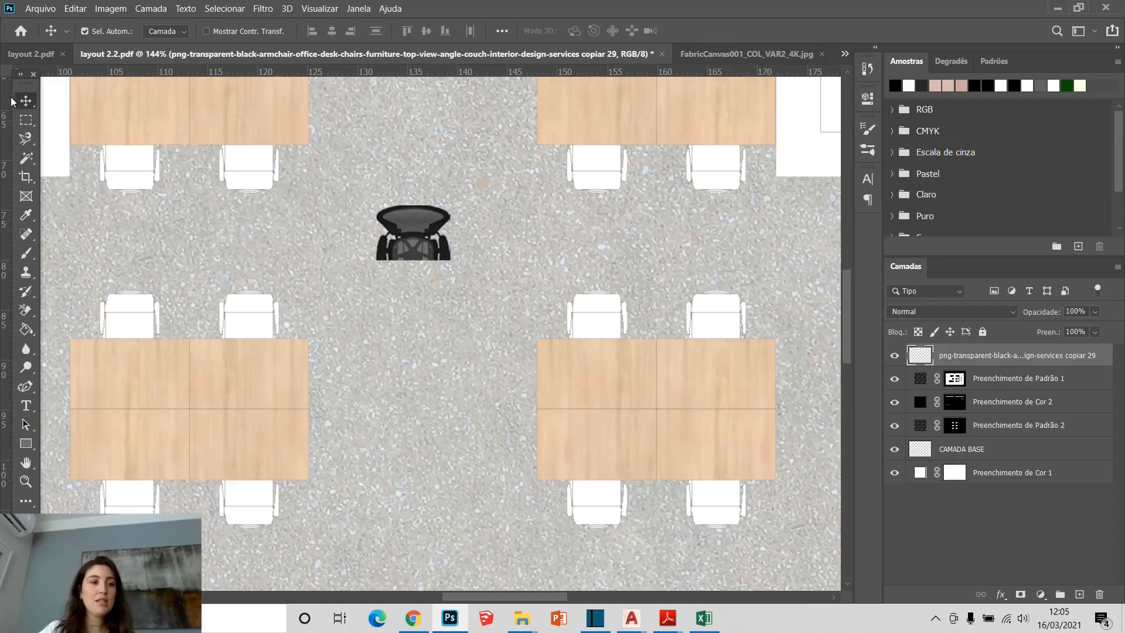
Place the black chair over the upper-right seat of the left column's middle desk group
drag(406, 233, 243, 311)
alt+scroll(352, 314, down, 4)
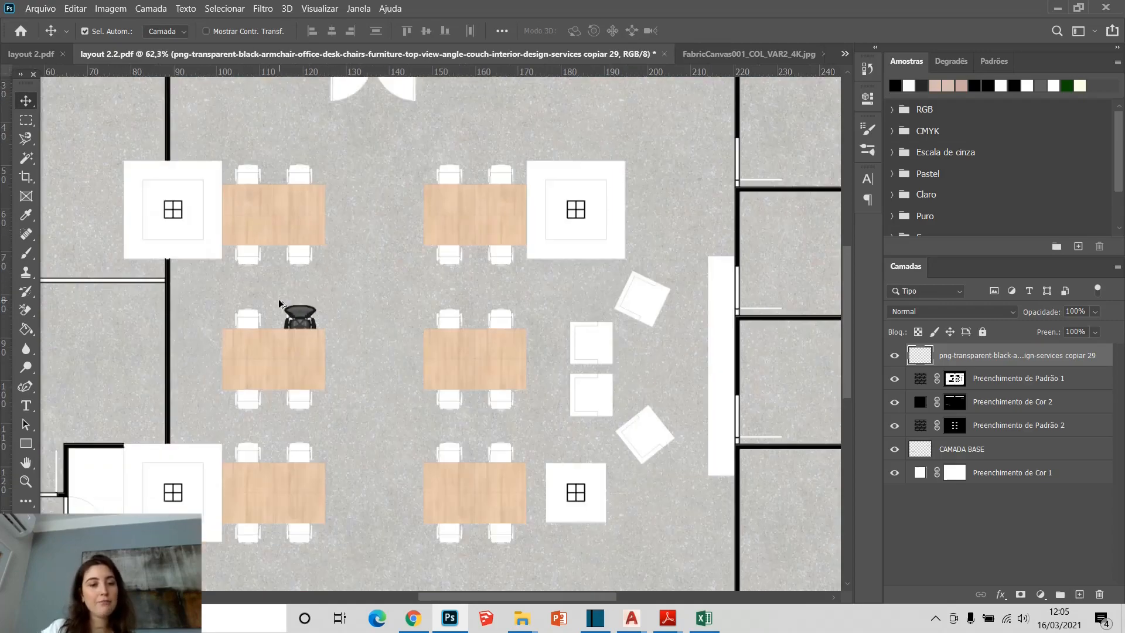
alt+scroll(314, 325, up, 4)
alt+scroll(315, 326, up, 2)
alt+scroll(305, 327, down, 5)
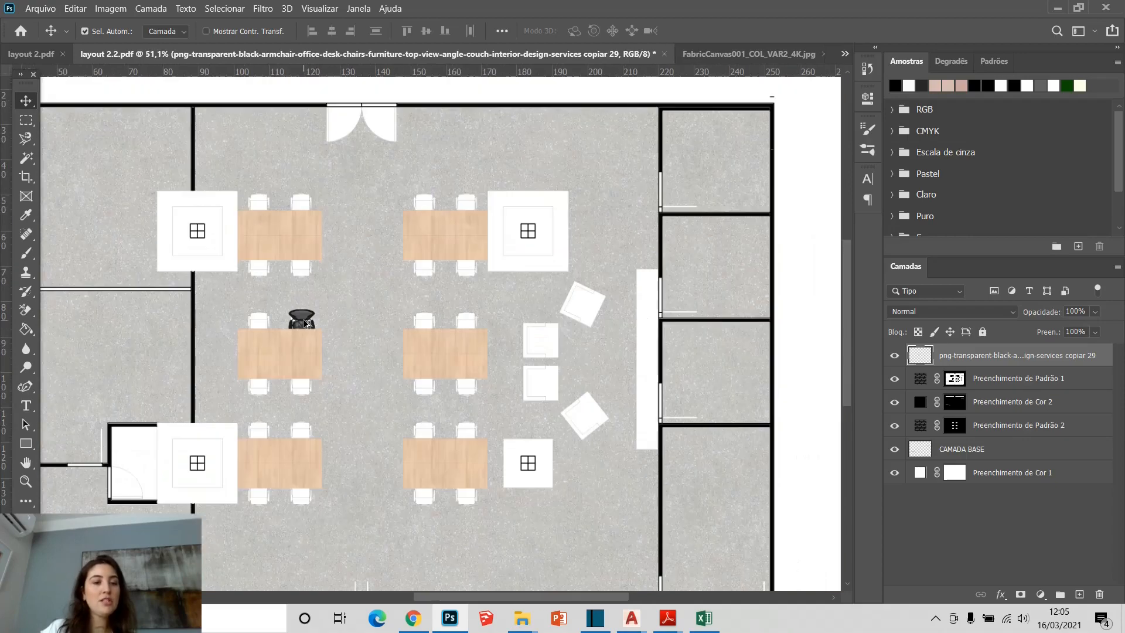
Duplicate the black chair onto the upper-left seat of the same desk group
alt+scroll(296, 328, up, 2)
alt+scroll(296, 327, up, 4)
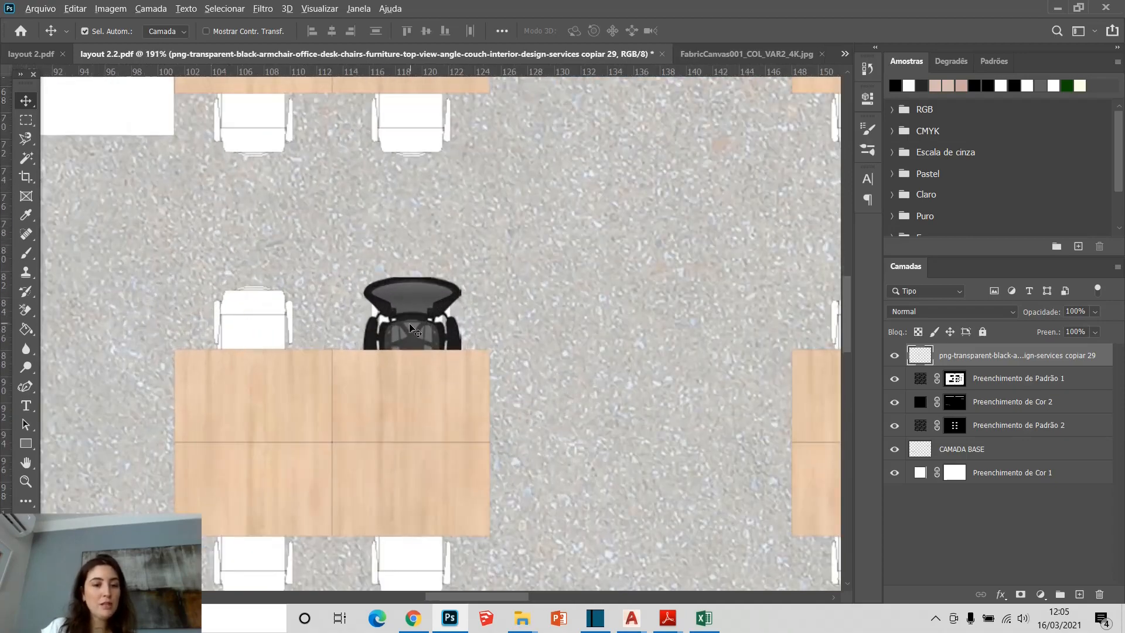
alt+drag(412, 329, 262, 312)
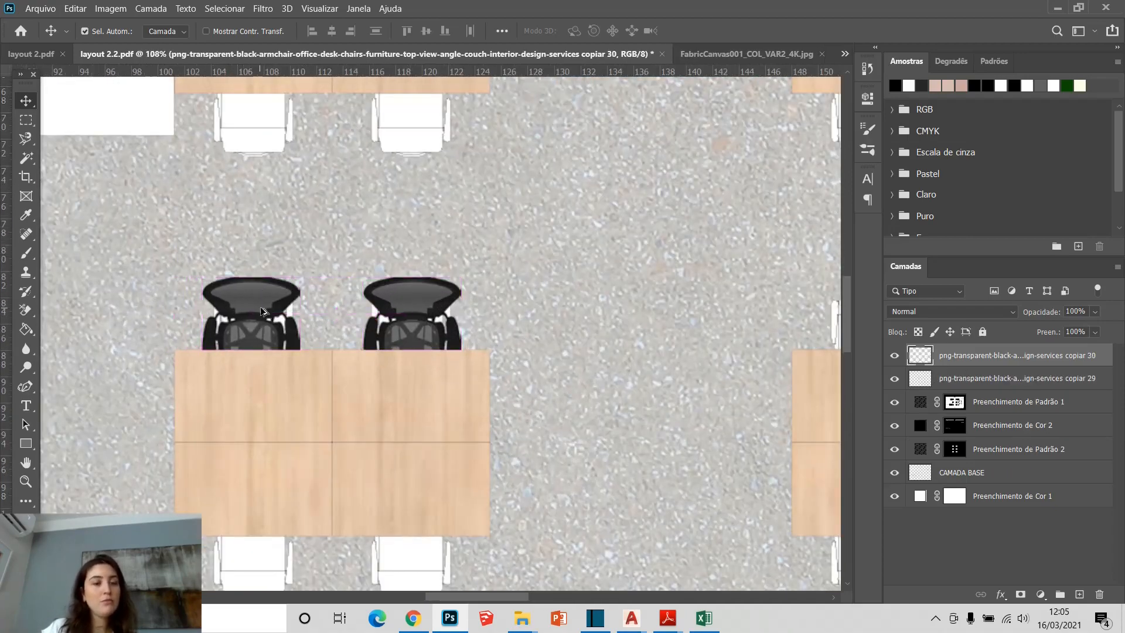
alt+scroll(262, 312, down, 2)
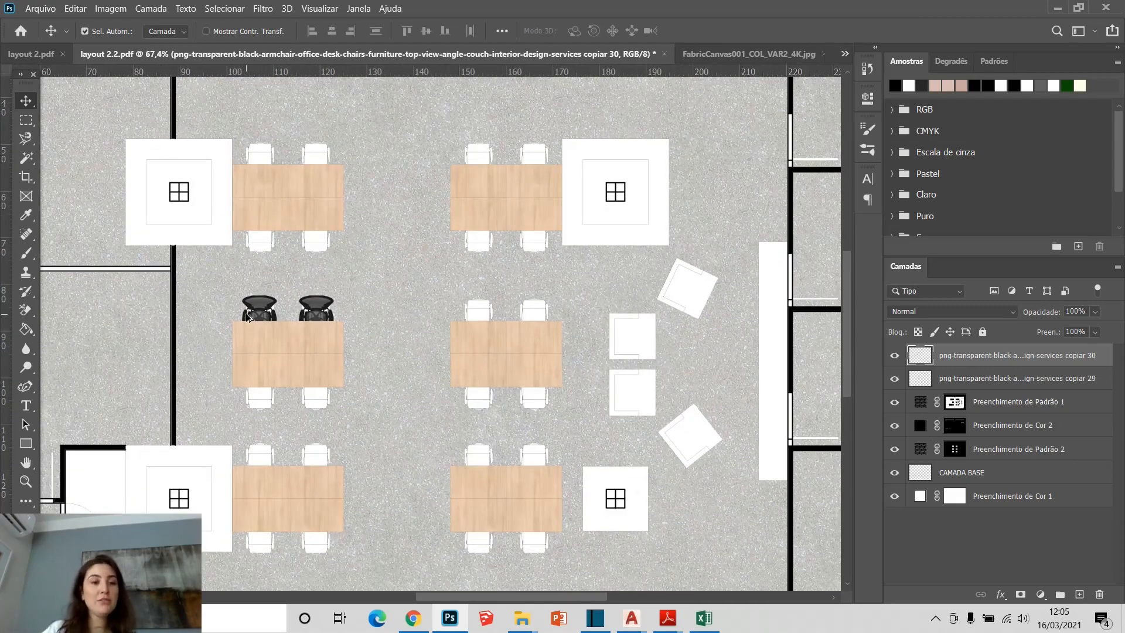
Duplicate the black chair onto both upper seats of the left column's top desk group
alt+scroll(258, 312, up, 2)
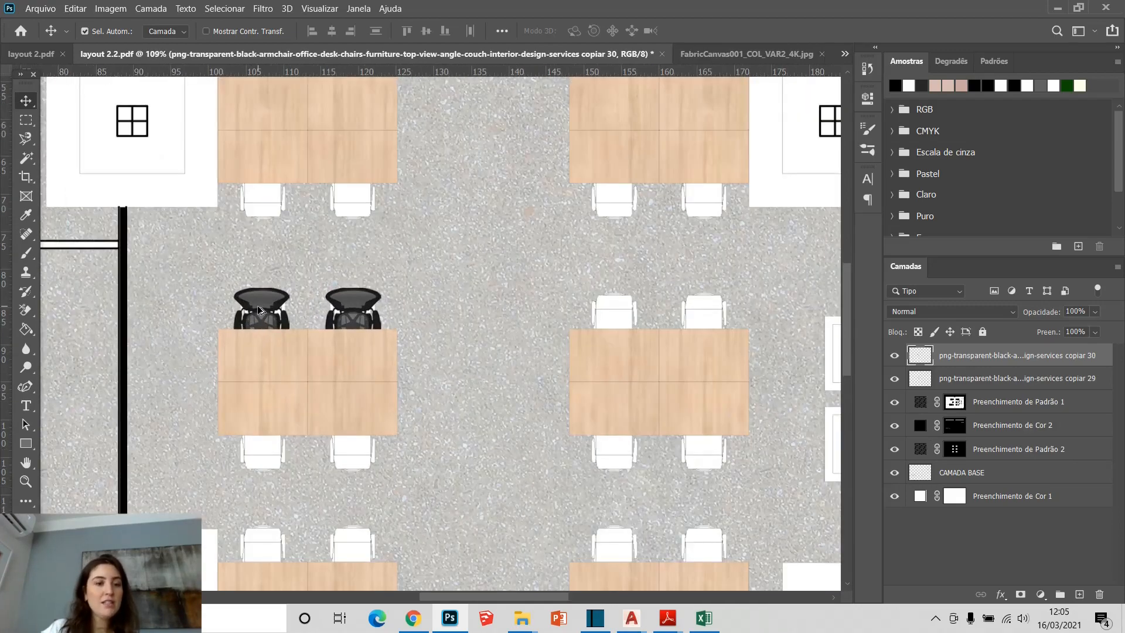
alt+scroll(257, 310, down, 2)
drag(259, 310, 265, 188)
alt+scroll(246, 173, up, 3)
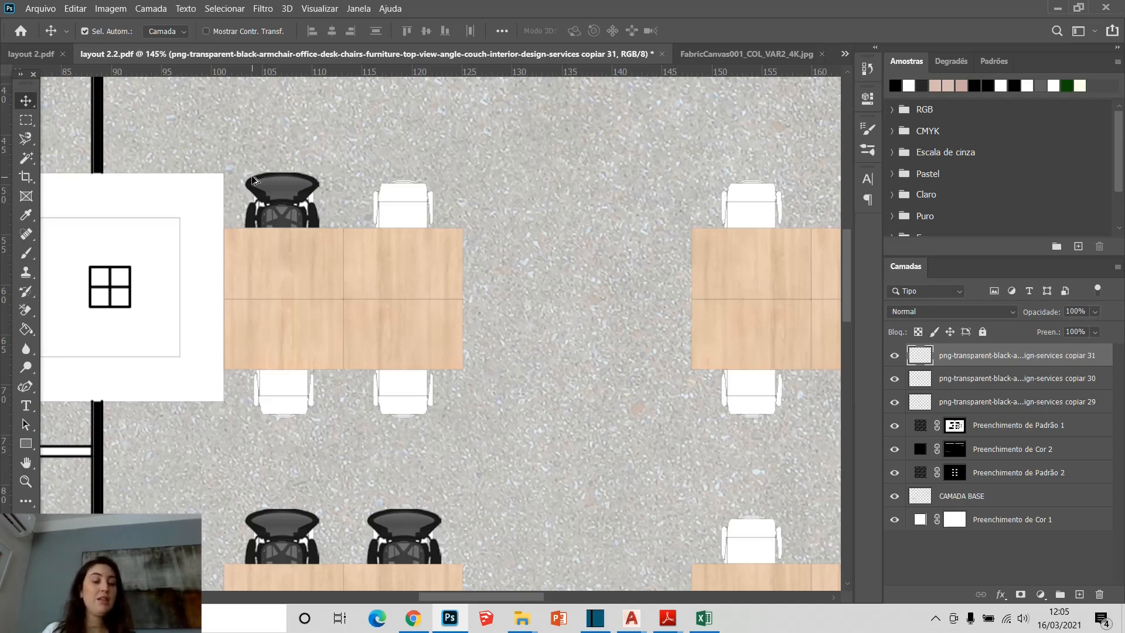
drag(298, 218, 394, 222)
alt+scroll(373, 181, down, 2)
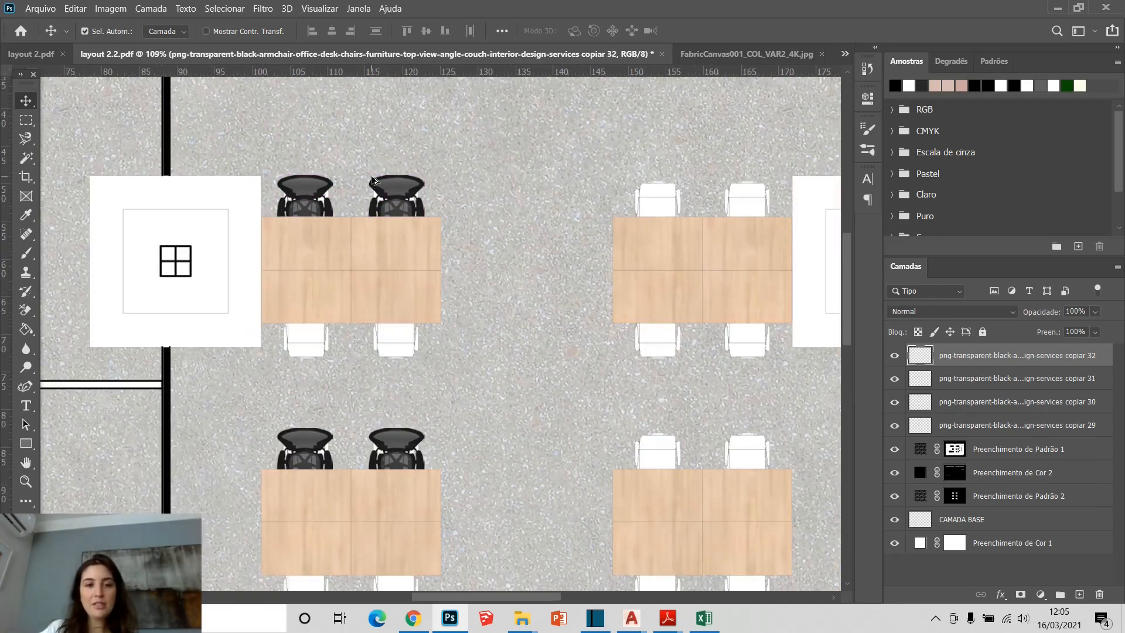
scroll(404, 211, up, 3)
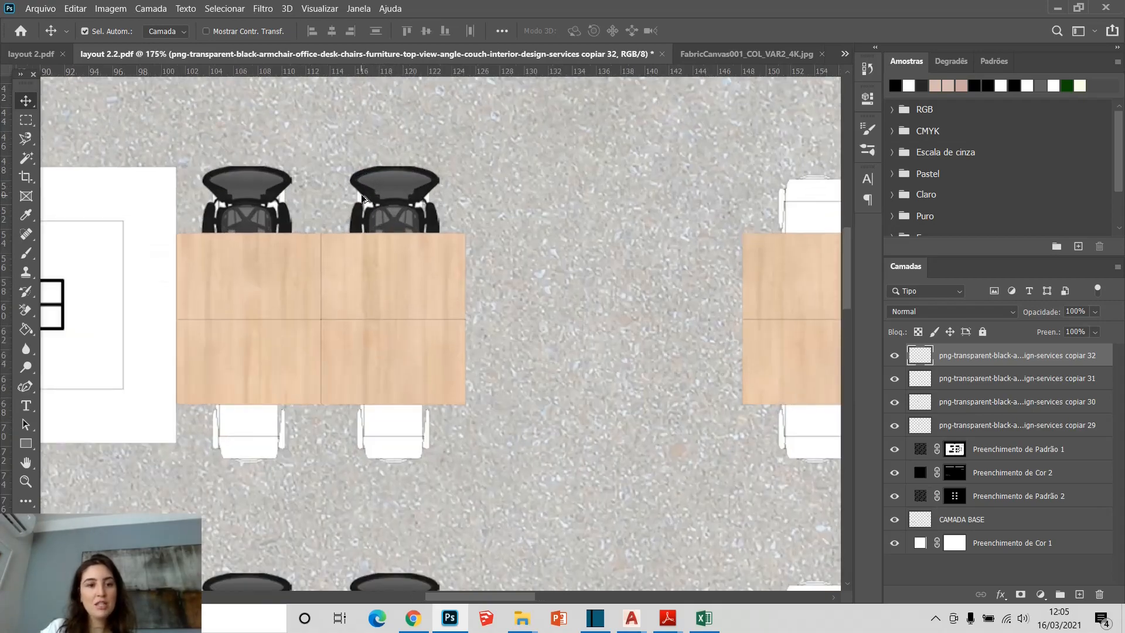
scroll(396, 196, down, 4)
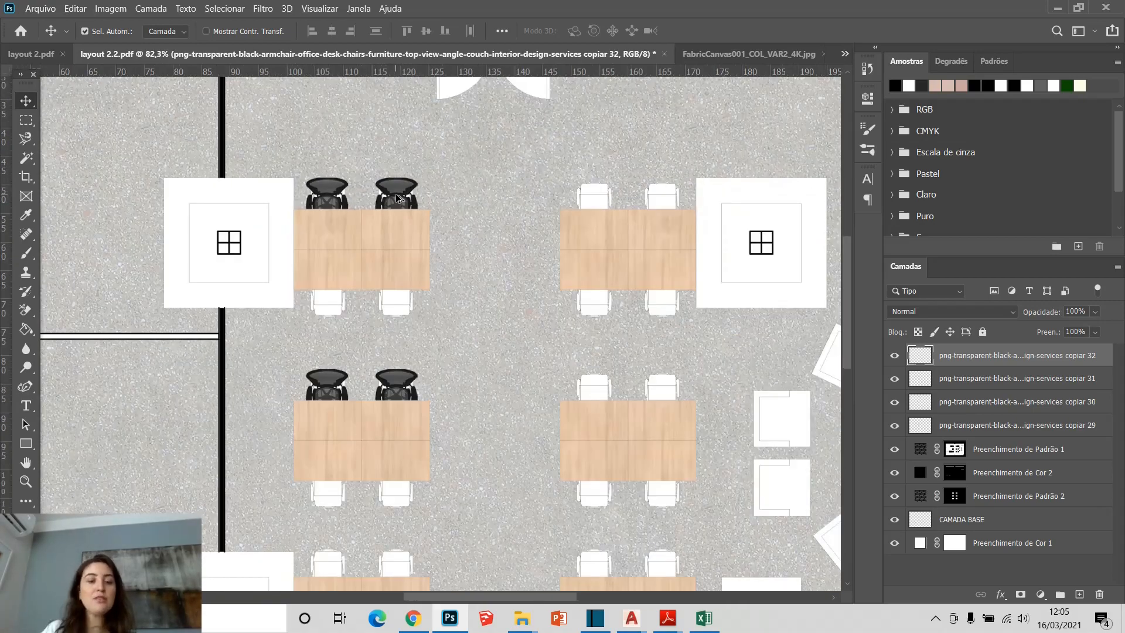
Duplicate black chairs onto the upper seats of the right column's top and middle desk groups
drag(397, 199, 723, 206)
scroll(572, 185, up, 2)
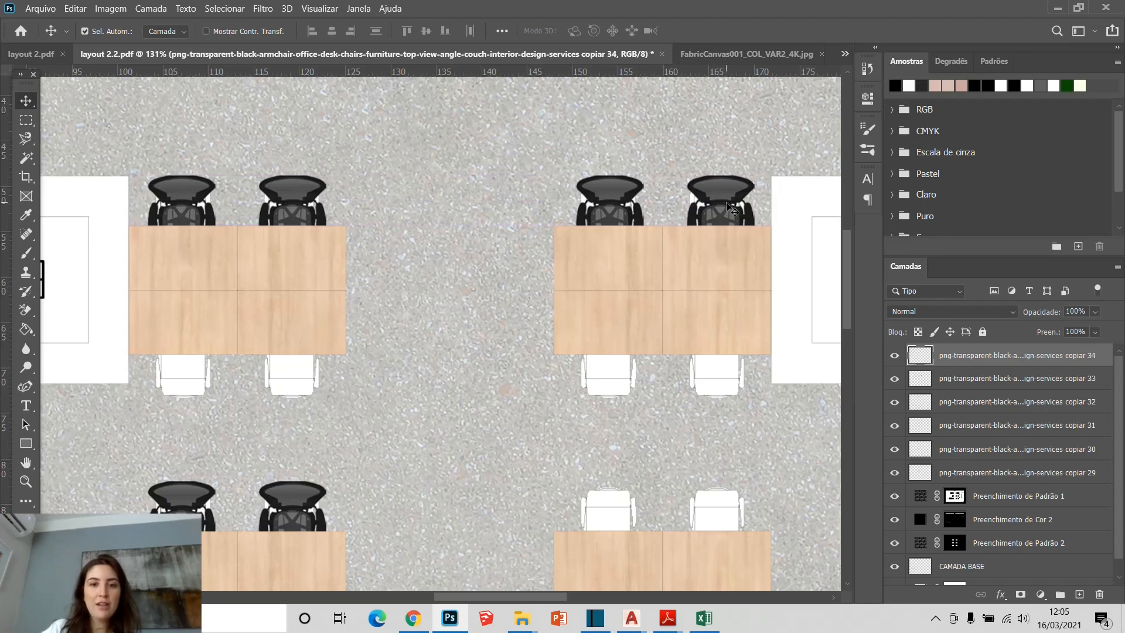
scroll(713, 202, down, 2)
drag(712, 203, 652, 391)
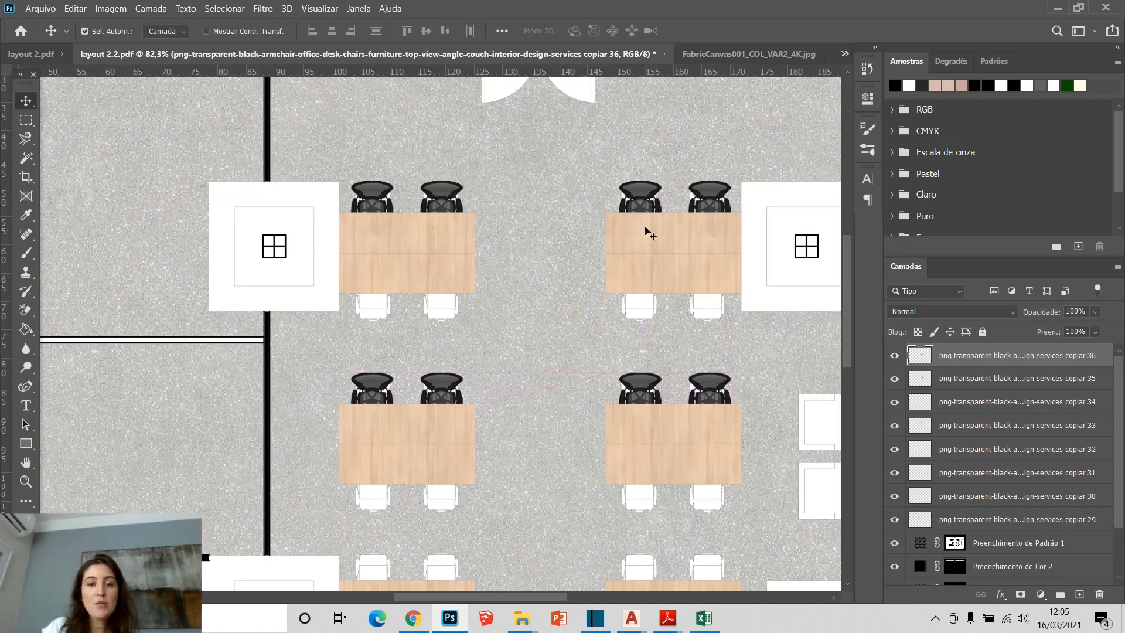
scroll(610, 350, down, 3)
scroll(619, 388, up, 3)
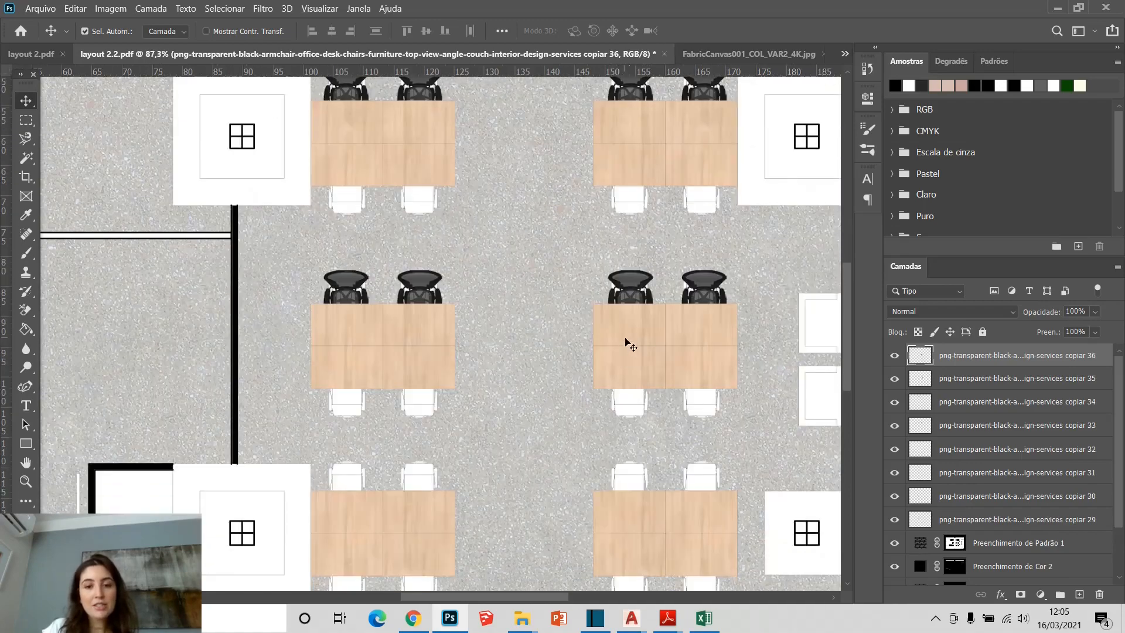
Duplicate black chairs onto both upper seats of the right column's bottom desk group
drag(626, 242, 624, 431)
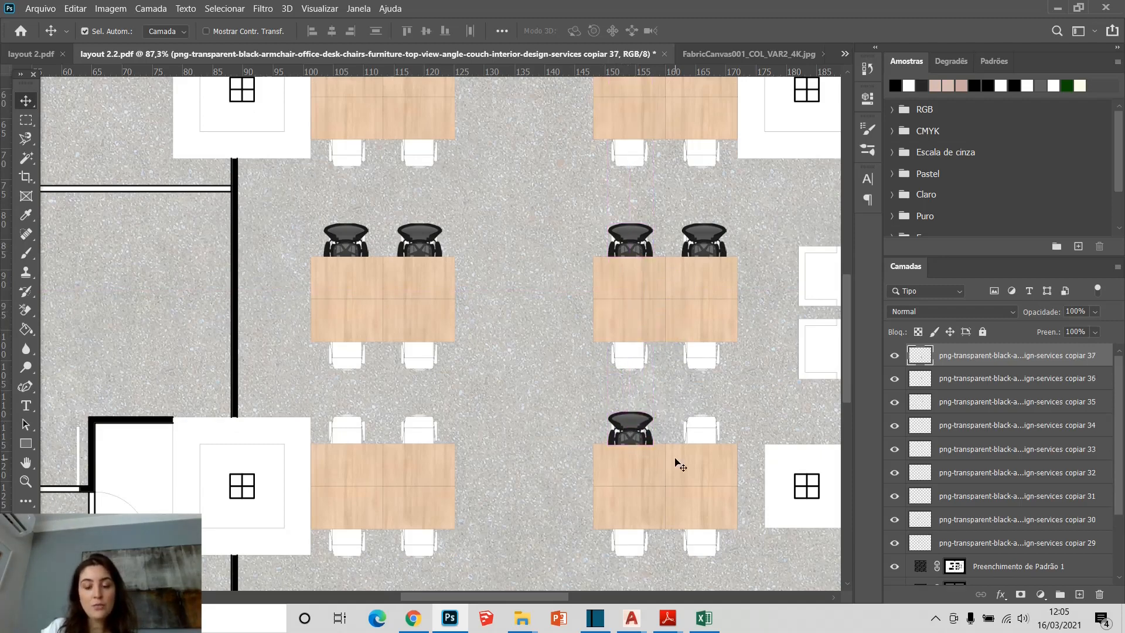
scroll(661, 454, up, 5)
drag(575, 384, 675, 396)
scroll(519, 419, down, 3)
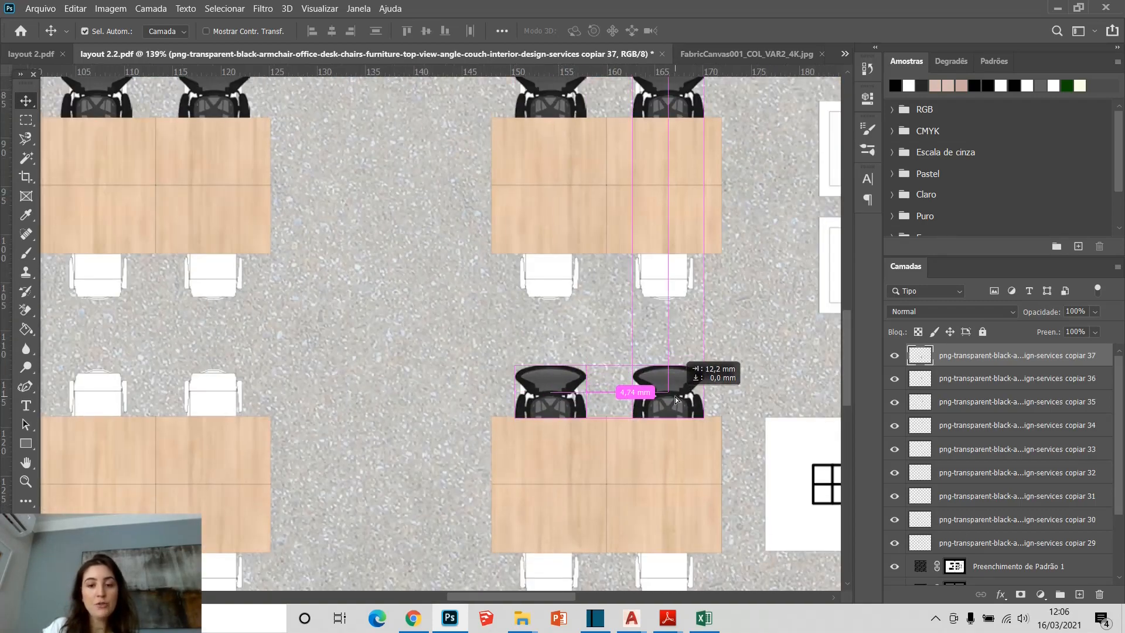
Duplicate black chairs onto both upper seats of the left column's bottom desk group
scroll(675, 396, down, 3)
drag(557, 386, 270, 386)
scroll(406, 406, up, 5)
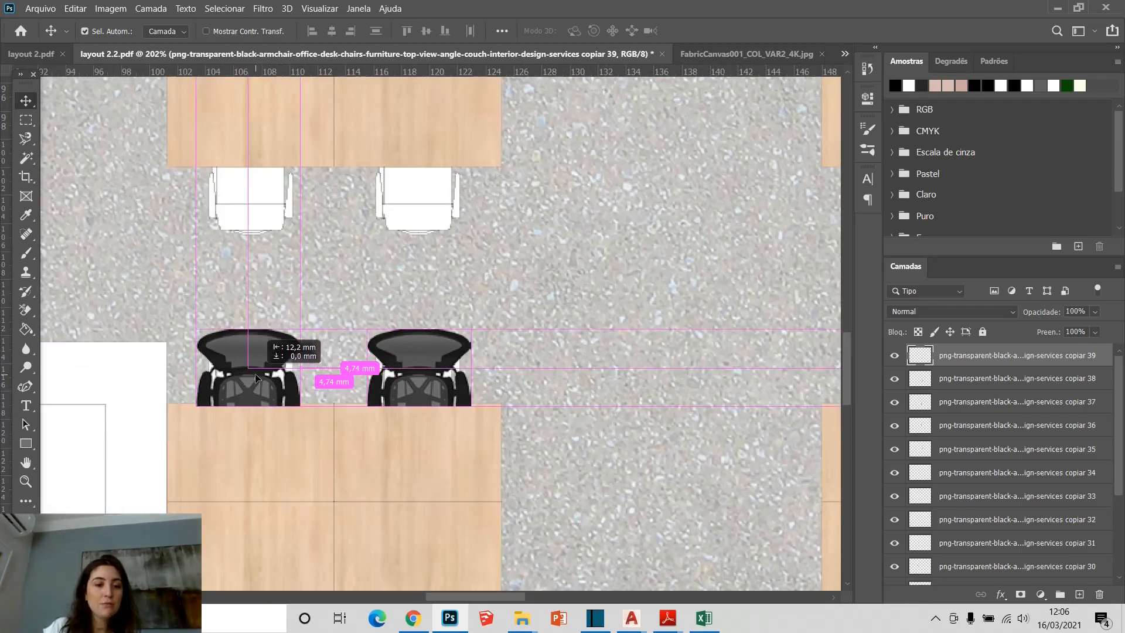
scroll(270, 381, down, 5)
scroll(267, 368, down, 3)
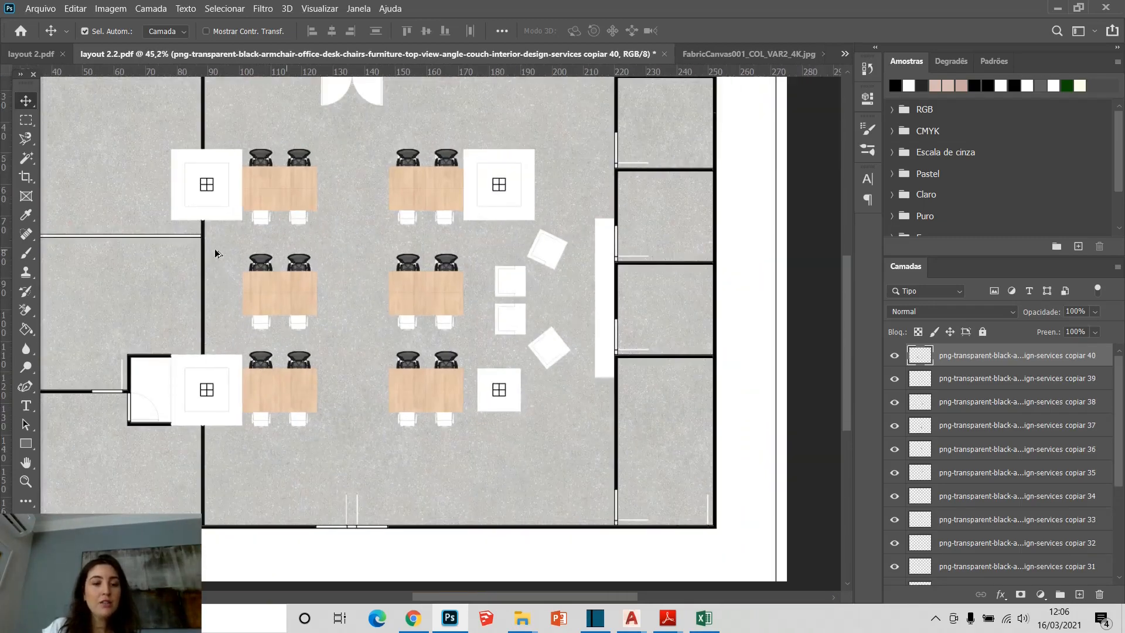
Duplicate a black chair onto the lower-left seat of the left column's middle desk group
scroll(258, 363, up, 7)
drag(279, 345, 276, 216)
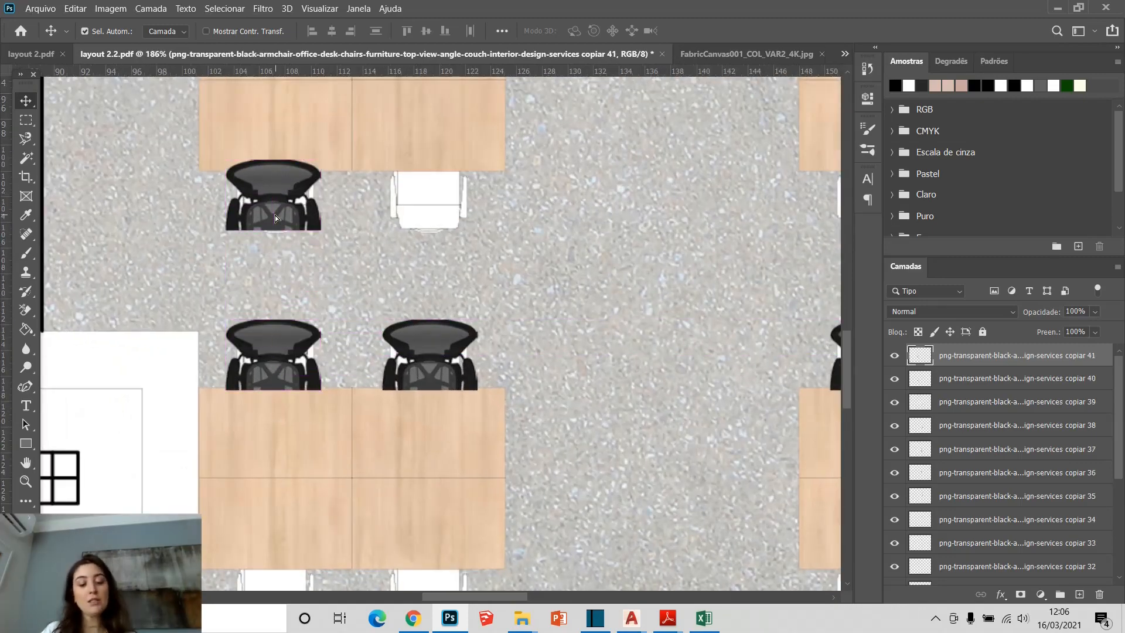
Try rotating the duplicated chair 180° with Free Transform, then undo the rotation
key(ctrl+t)
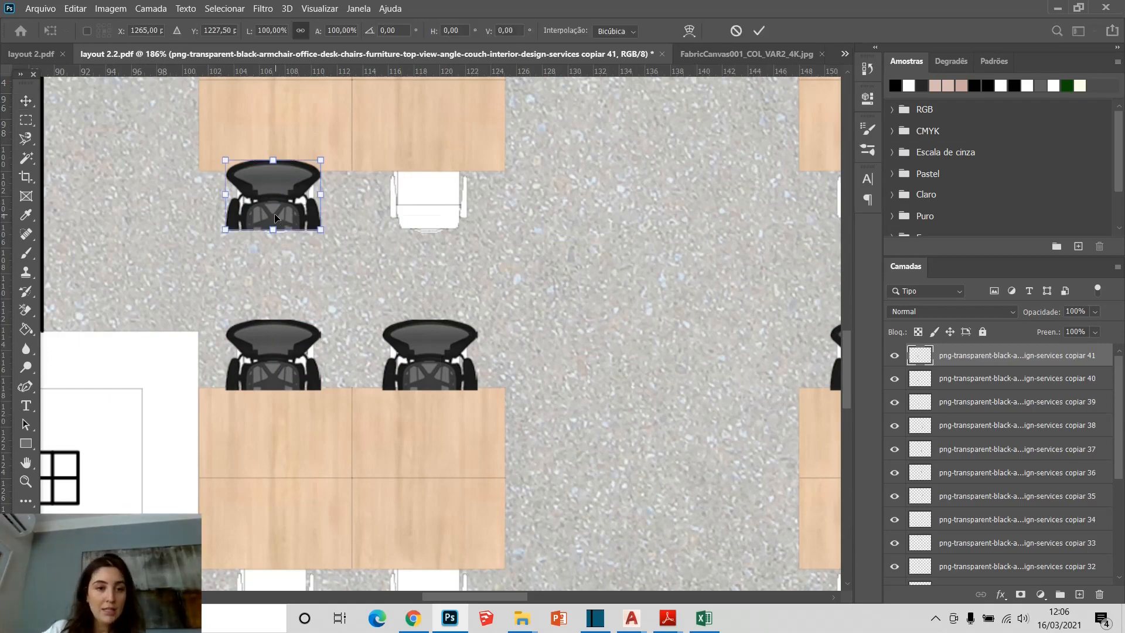
right_click(275, 218)
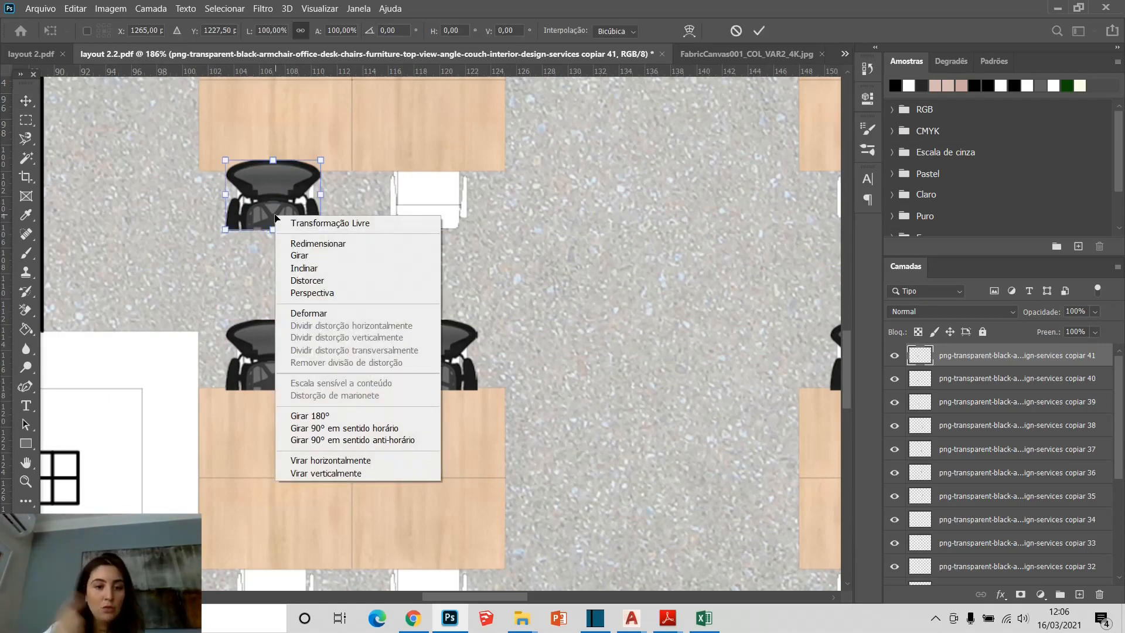
click(341, 417)
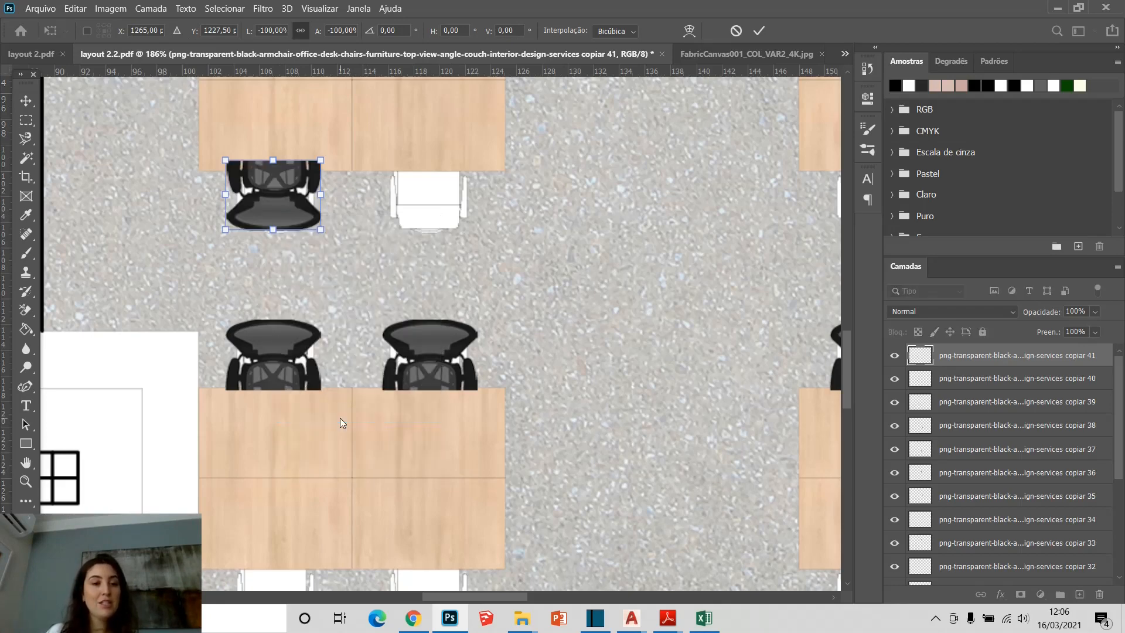
key(ctrl+z)
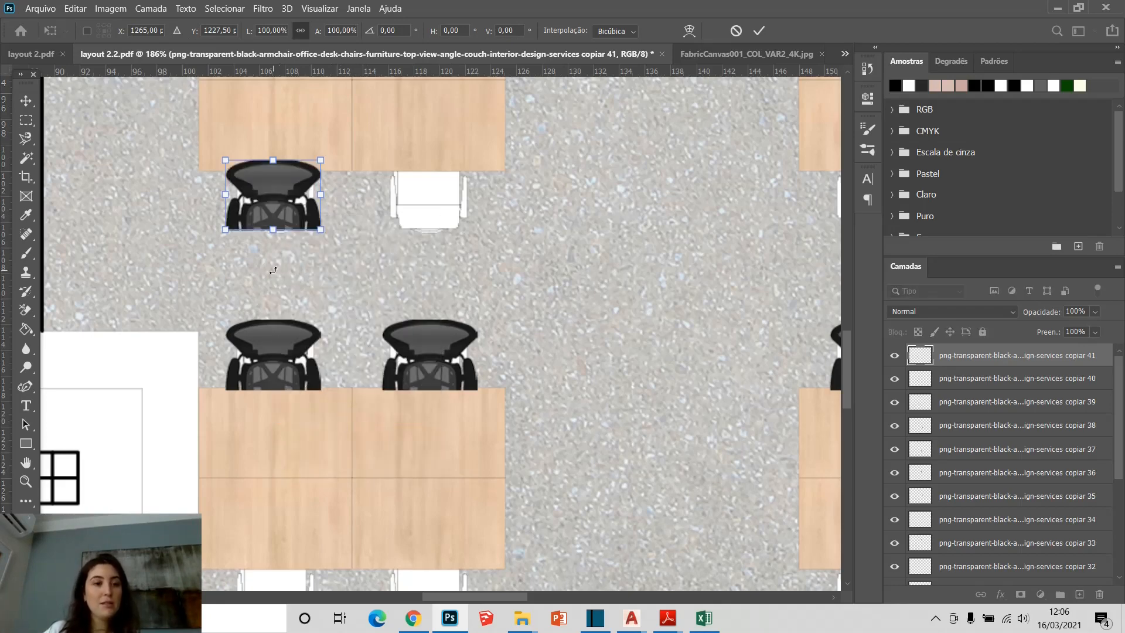
Try flipping the chair horizontally and vertically, try a 90° clockwise rotation and undo that rotation
right_click(278, 212)
click(333, 455)
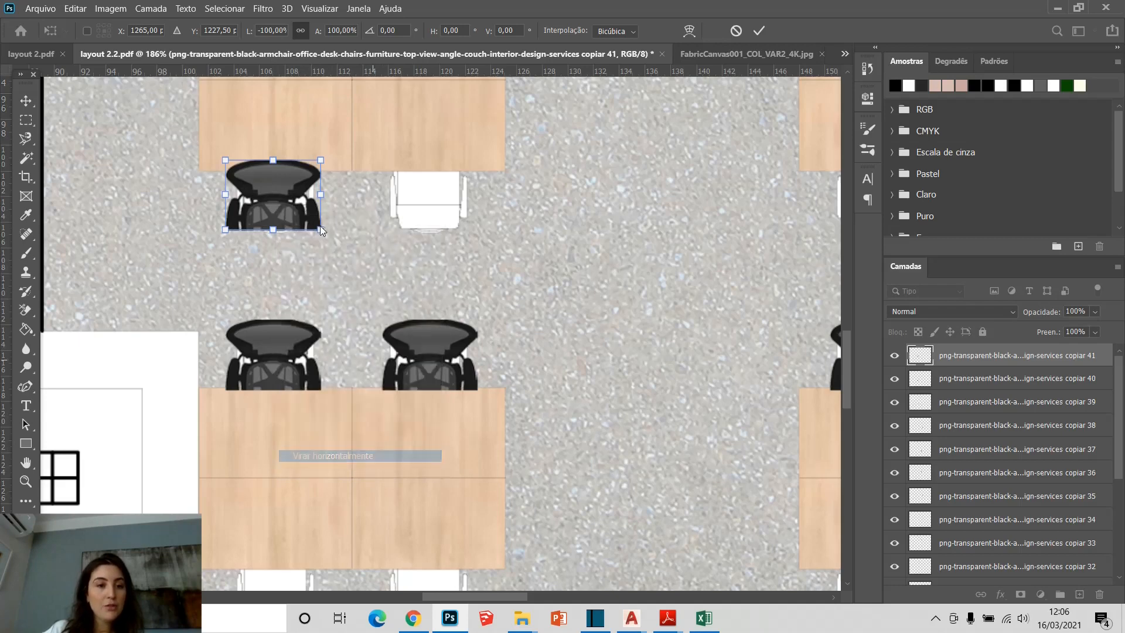
right_click(262, 203)
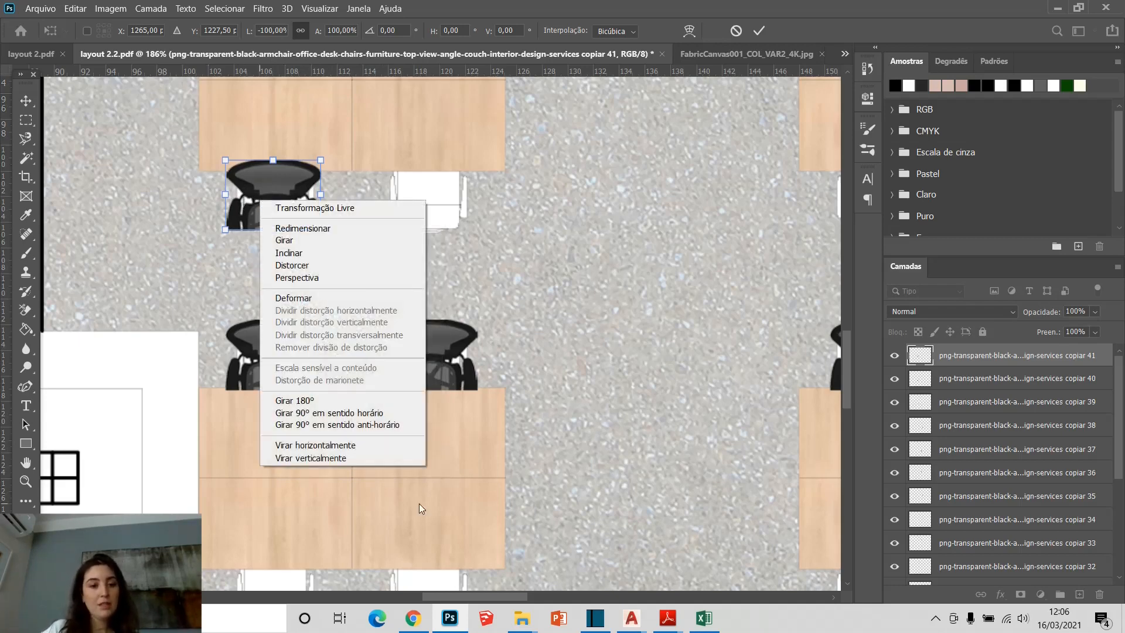
click(317, 457)
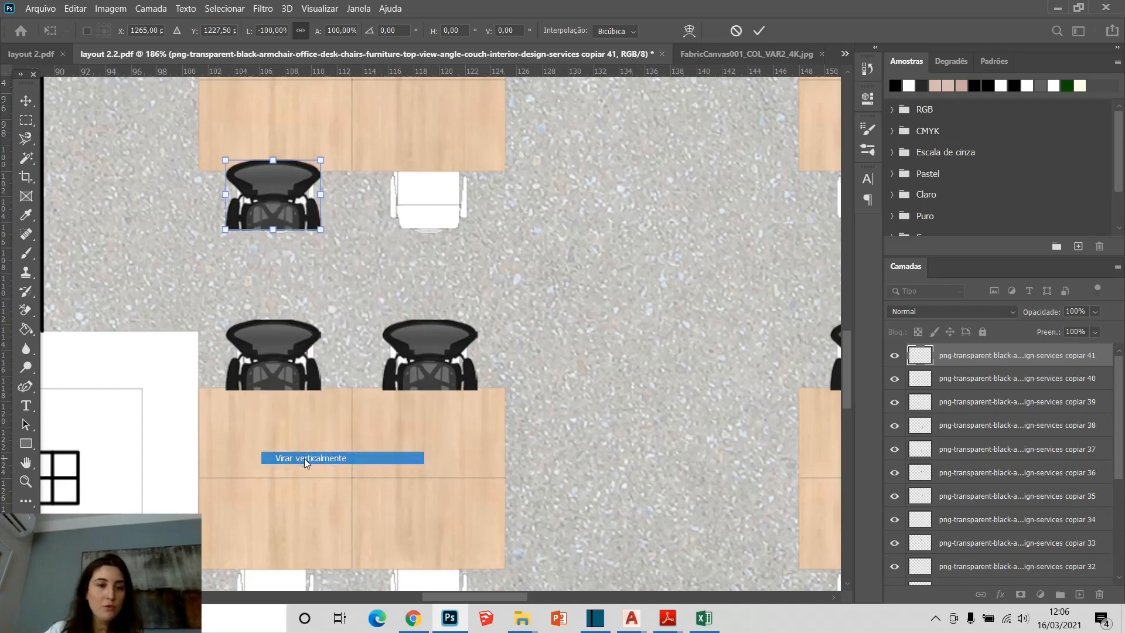
right_click(291, 189)
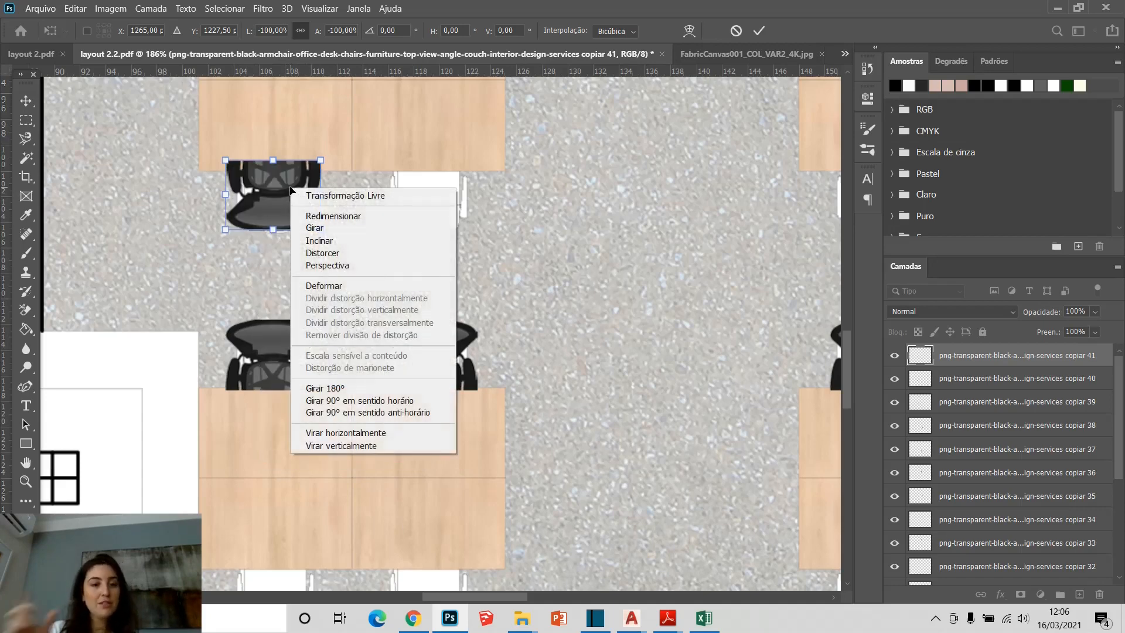
click(352, 400)
key(ctrl+z)
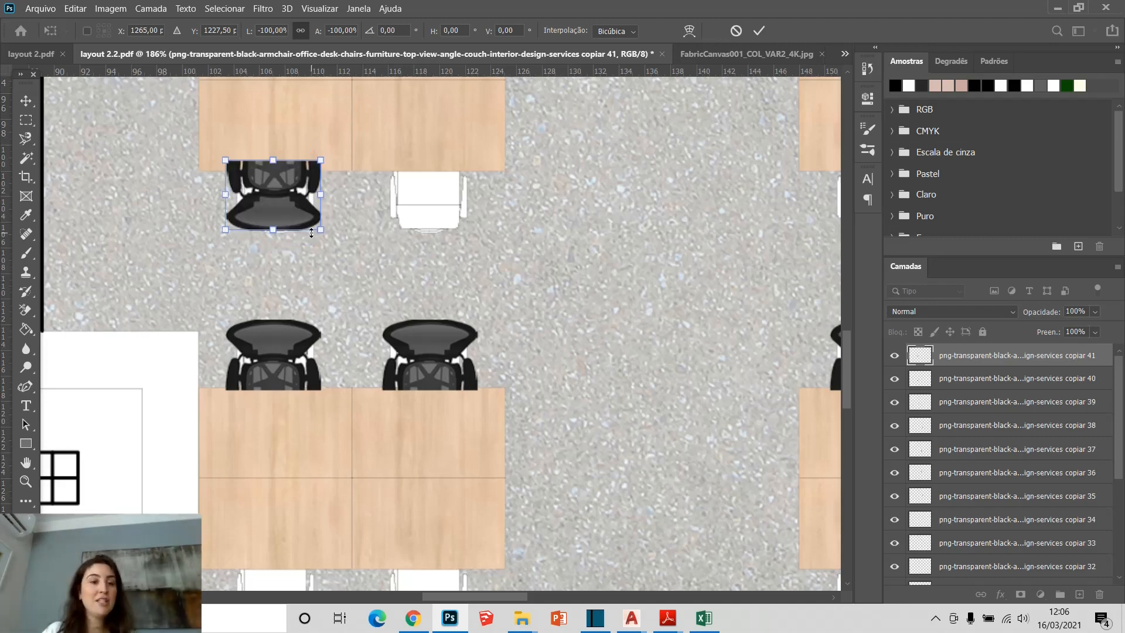
Try shifting the flipped chair slightly down from the desk, then cancel the transform
drag(268, 177, 276, 193)
scroll(275, 192, down, 4)
scroll(276, 196, down, 2)
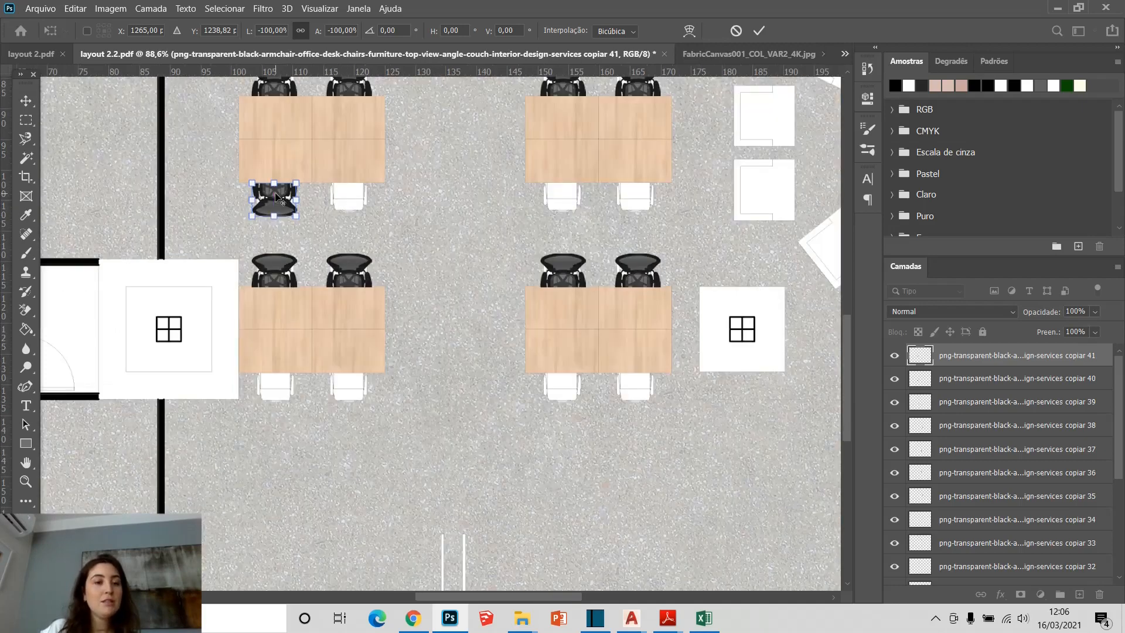
key(alt+space)
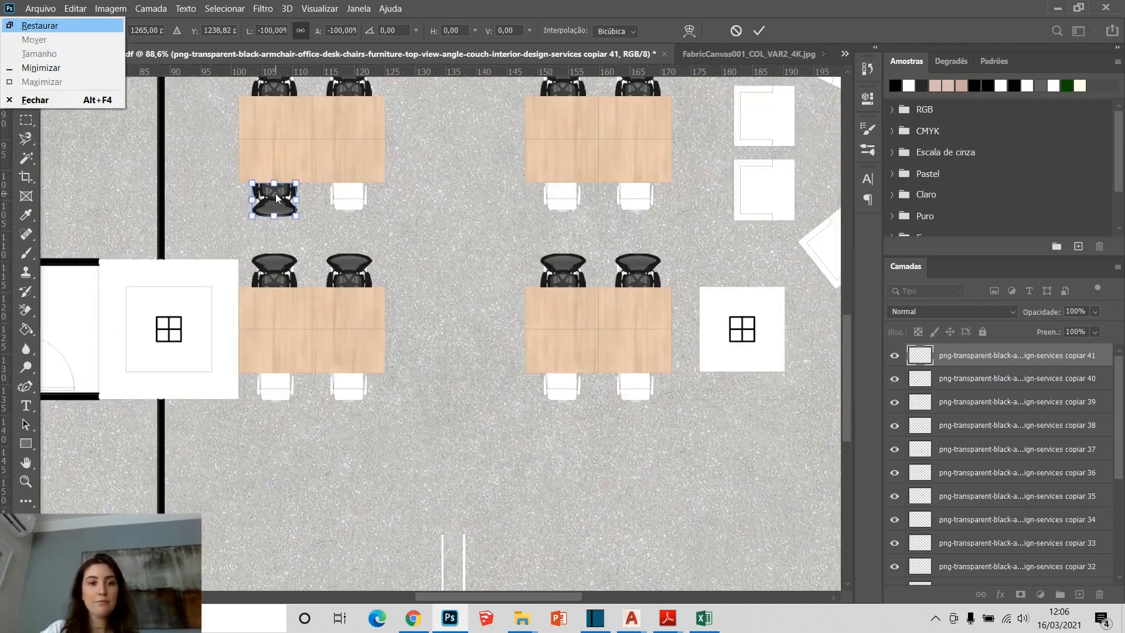
key(Escape)
key(Return)
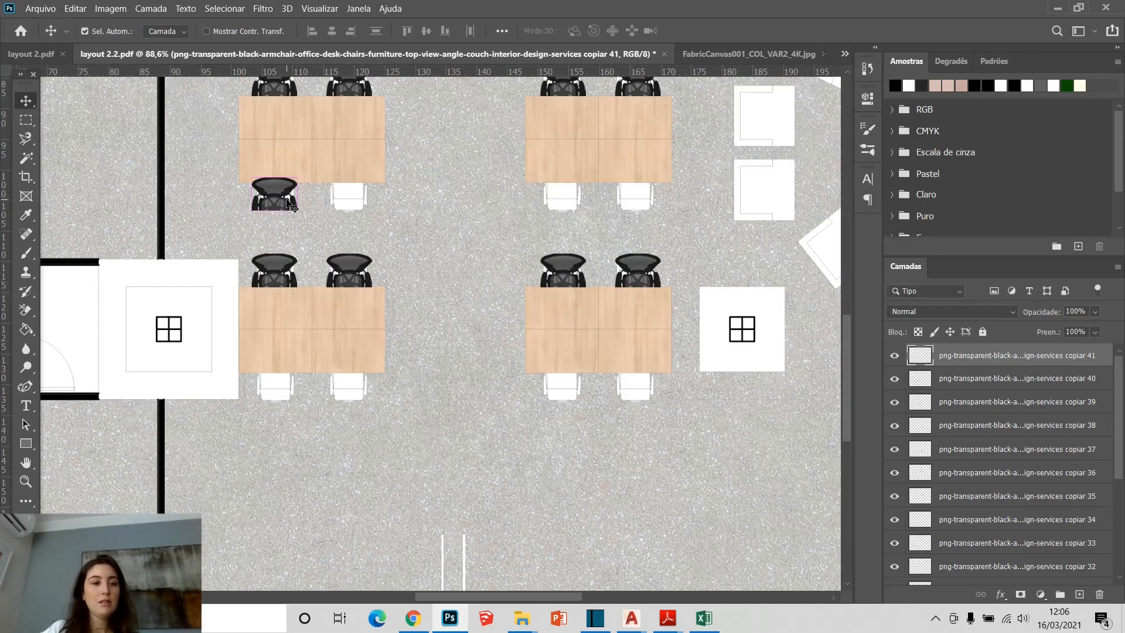
Flip the duplicated chair vertically so its backrest faces down, and apply the transform
scroll(280, 195, up, 2)
scroll(280, 194, up, 2)
key(ctrl+t)
right_click(280, 195)
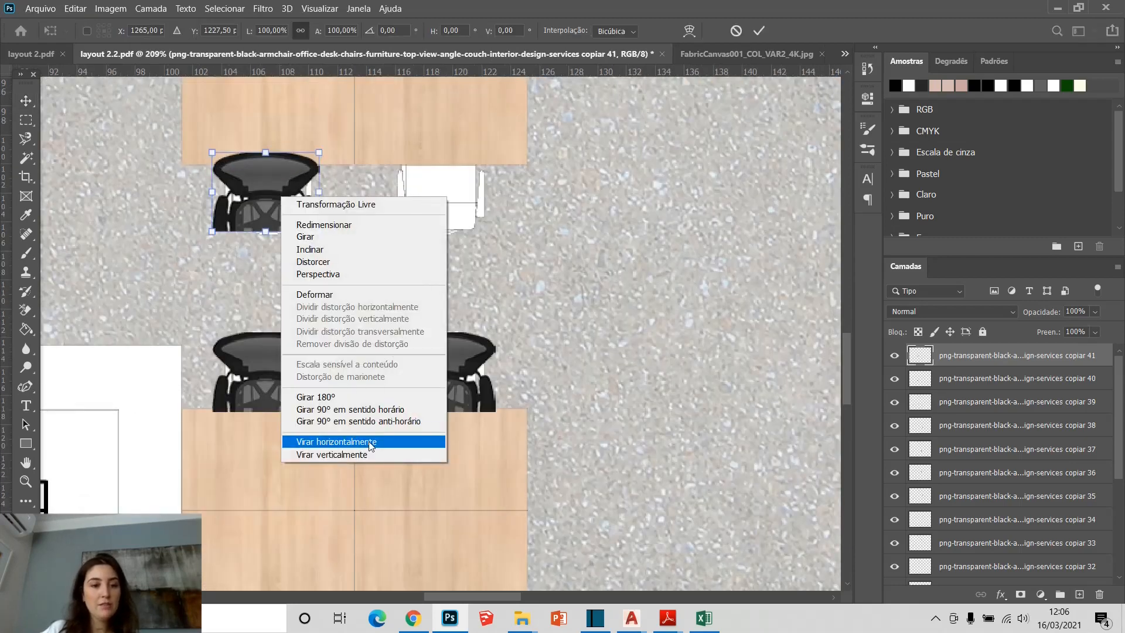
click(360, 455)
key(Return)
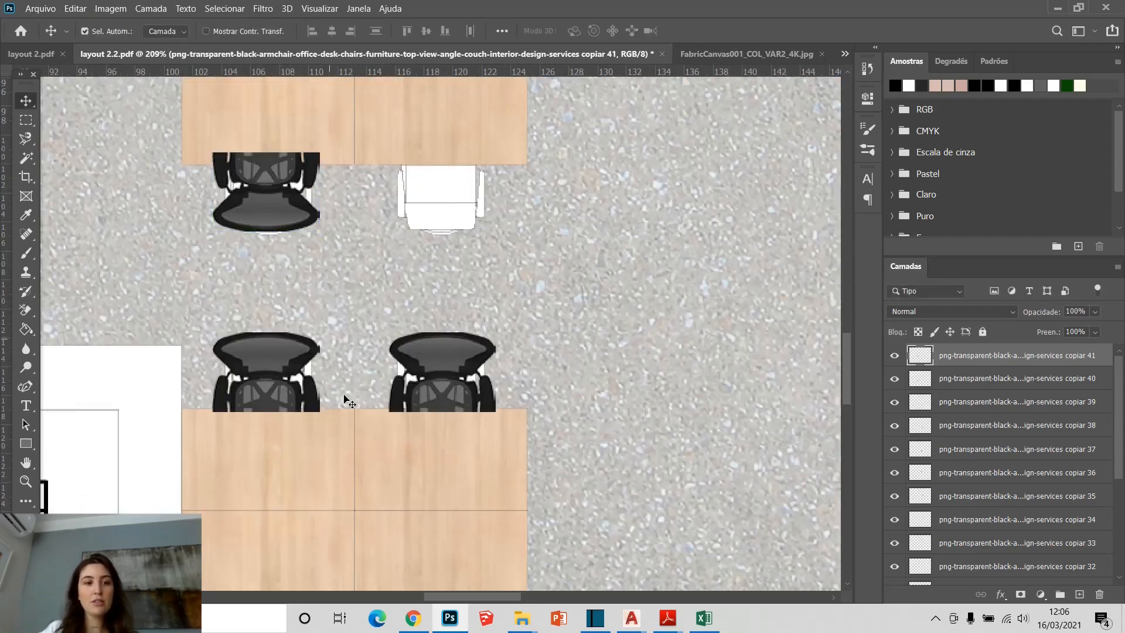
Duplicate the flipped chair onto the remaining lower seats of the left and right middle desk groups
drag(270, 190, 624, 196)
scroll(452, 190, down, 5)
scroll(548, 256, down, 3)
scroll(684, 193, up, 6)
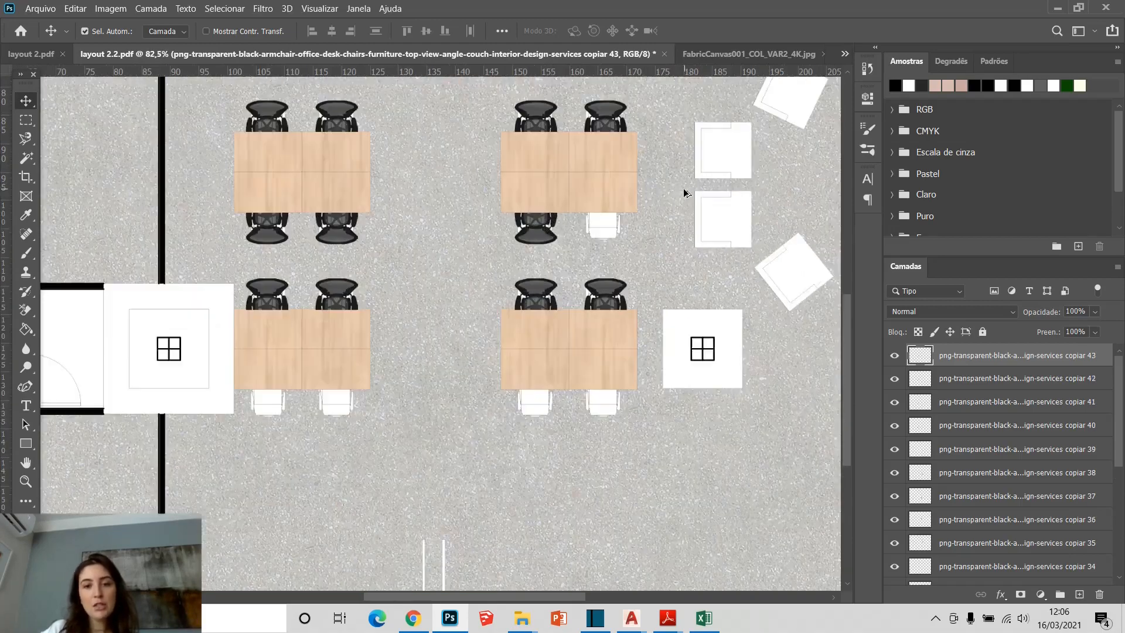
drag(475, 242, 583, 242)
Duplicate flipped chairs onto the lower seats of both bottom desk groups
scroll(568, 223, down, 2)
drag(570, 439, 286, 434)
scroll(417, 397, down, 3)
Duplicate flipped chairs onto the lower seats of both top desk groups
scroll(287, 435, up, 8)
drag(299, 412, 601, 169)
scroll(171, 412, down, 9)
scroll(172, 124, up, 5)
scroll(322, 141, down, 3)
scroll(556, 170, down, 3)
scroll(450, 188, down, 3)
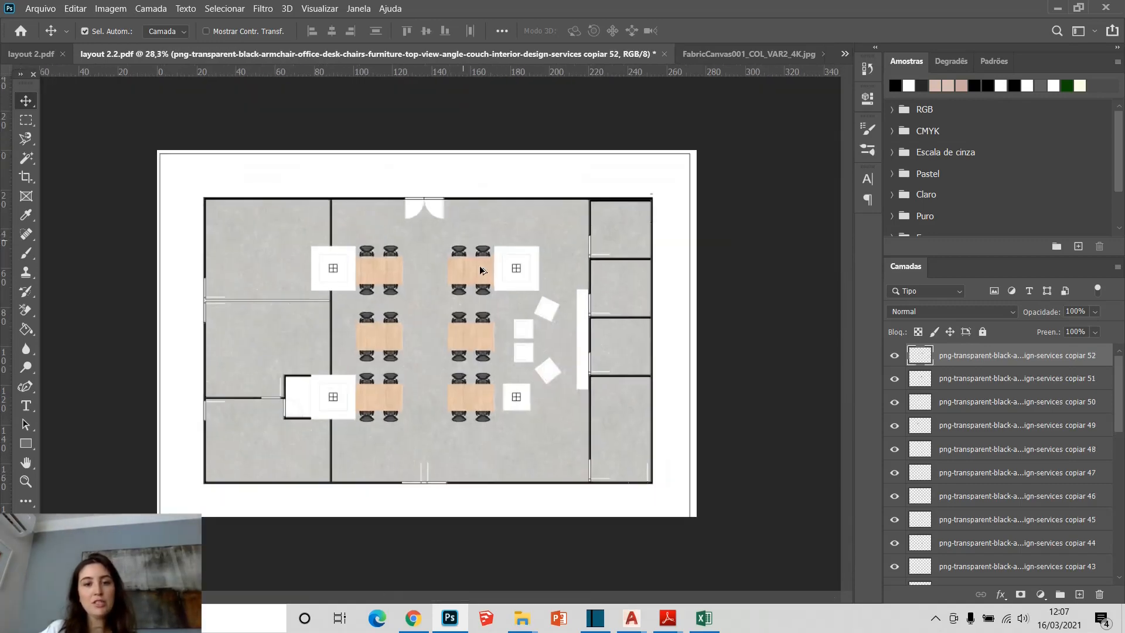
Nudge the lower-right chair of the right column's top desk group slightly into place
scroll(472, 275, up, 8)
drag(472, 275, 474, 271)
scroll(473, 271, down, 5)
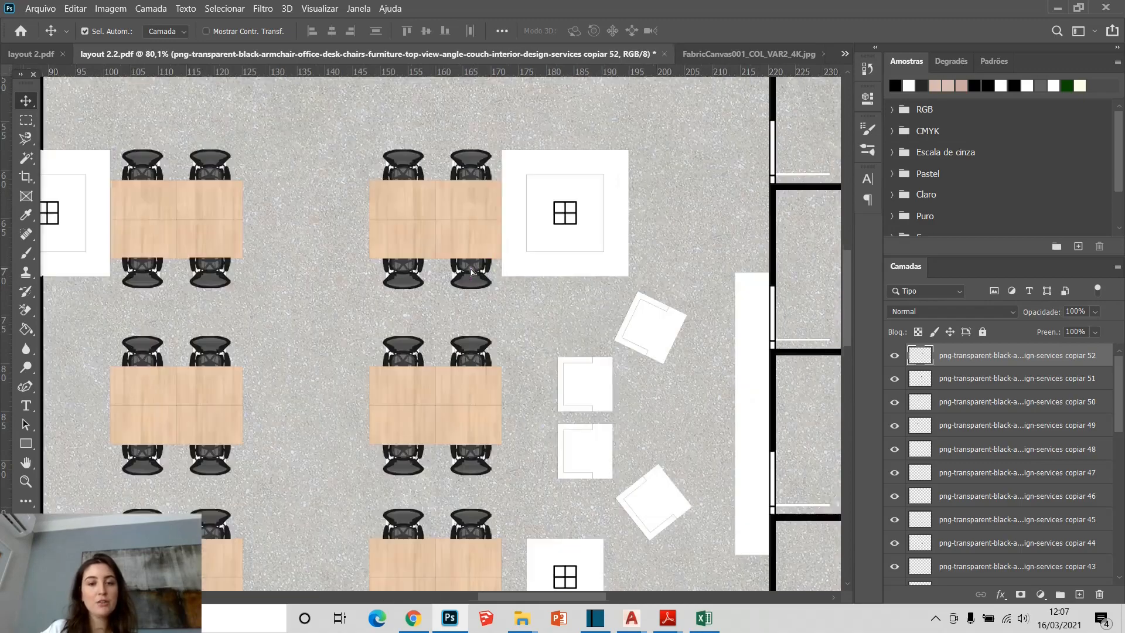
scroll(435, 264, down, 3)
scroll(431, 265, up, 2)
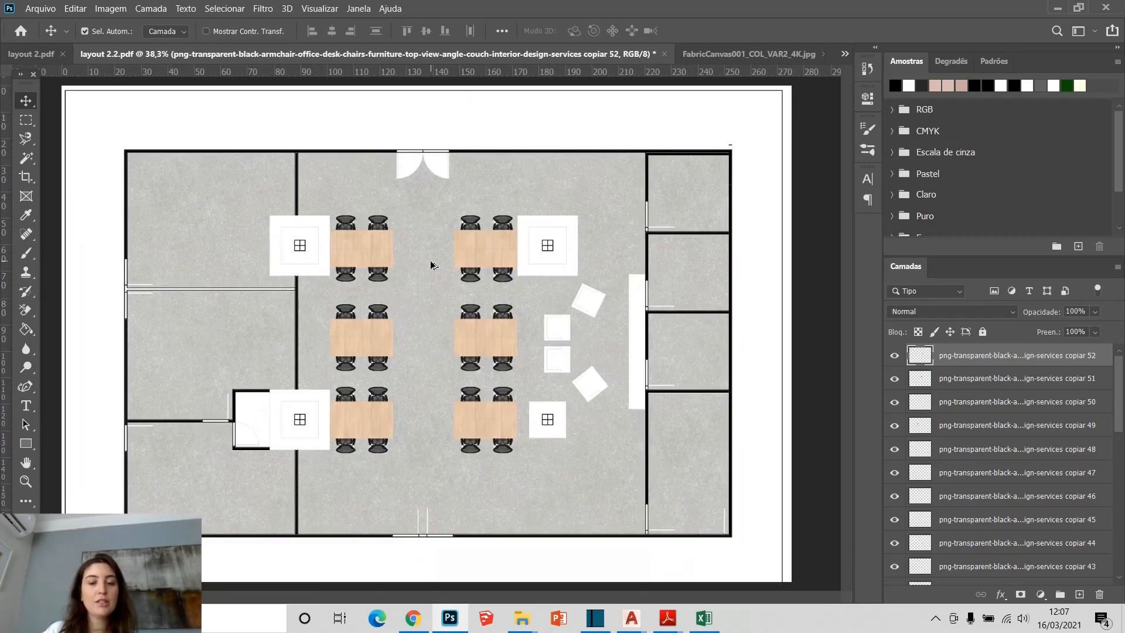
Place the 3dm_12_sofa-1L image from the Downloads folder into the layout 2.2 document
mouse_move(523, 618)
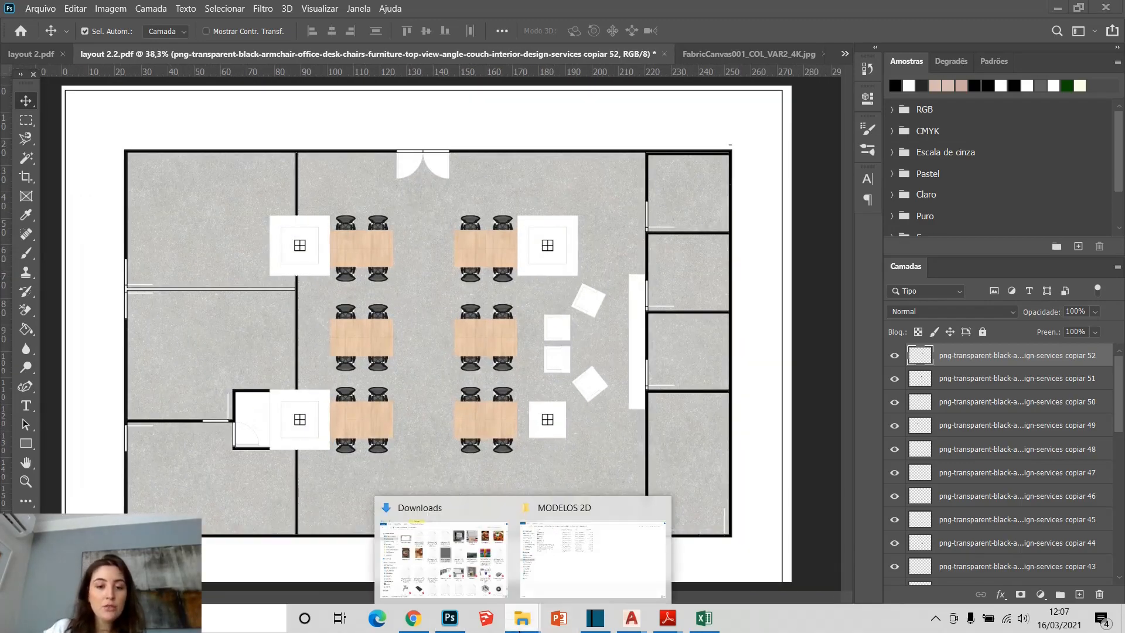
click(451, 570)
scroll(379, 348, down, 10)
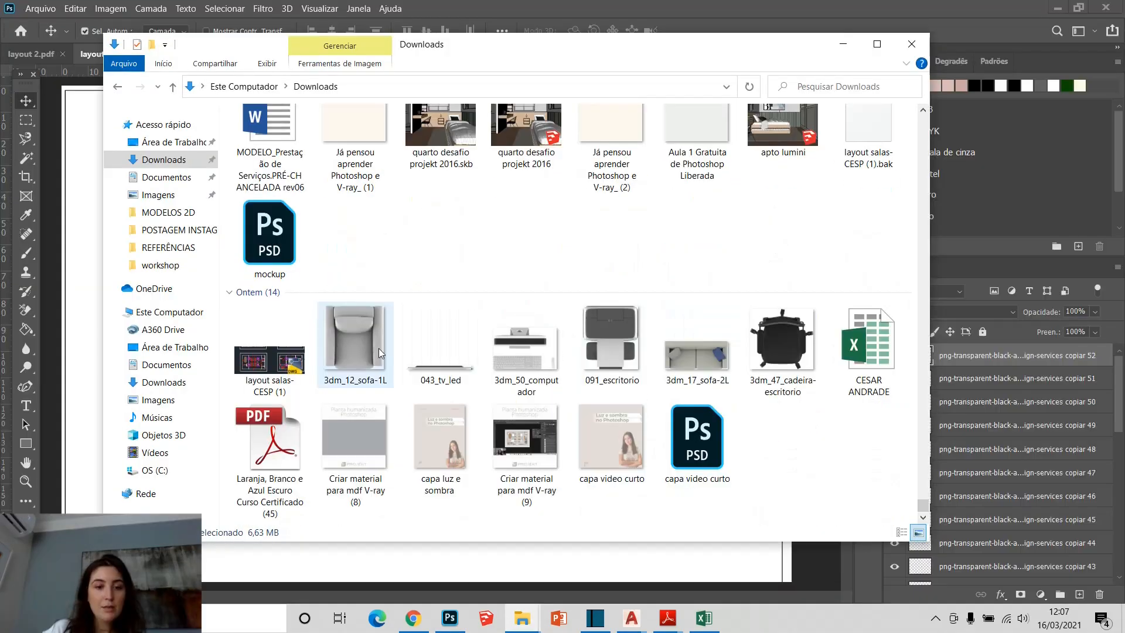
drag(378, 349, 597, 576)
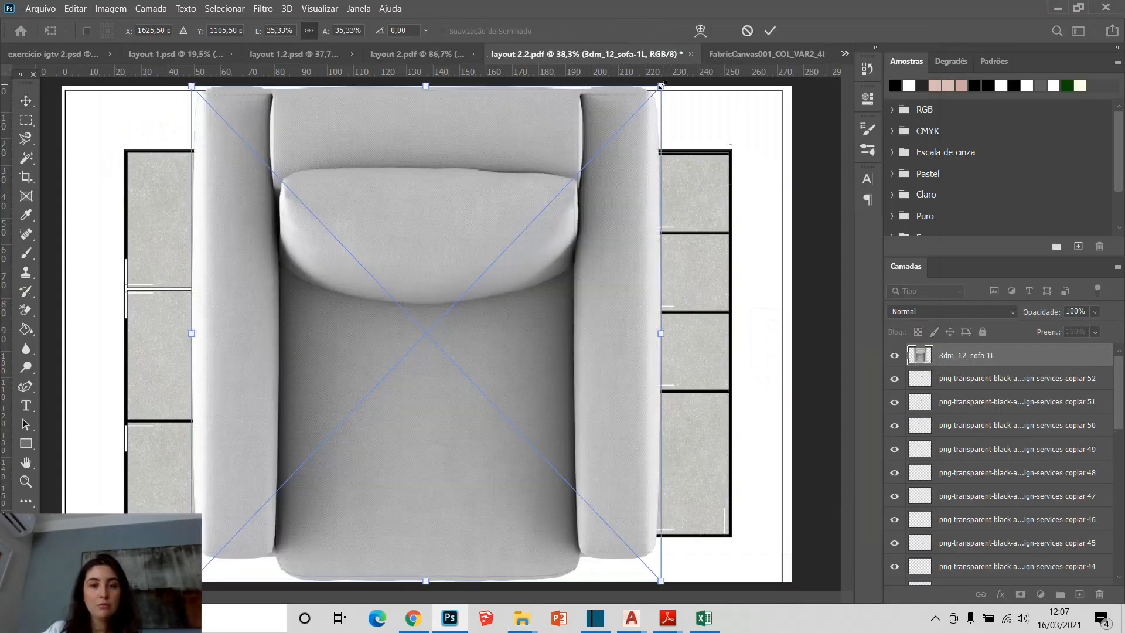
Scale the sofa image down to armchair size, place it over the upper tilted white armchair and apply the transform
drag(661, 86, 603, 283)
key(Return)
scroll(589, 296, up, 5)
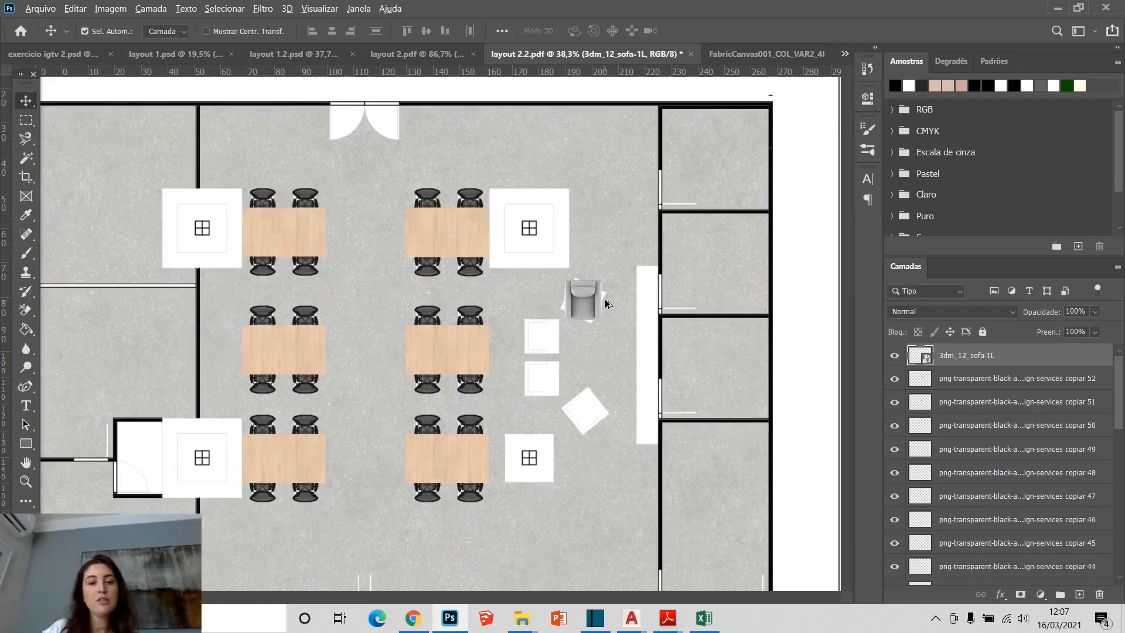
Rotate the armchair image to about -66° so it matches the upper tilted armchair in the plan, and apply the transform
key(ctrl+t)
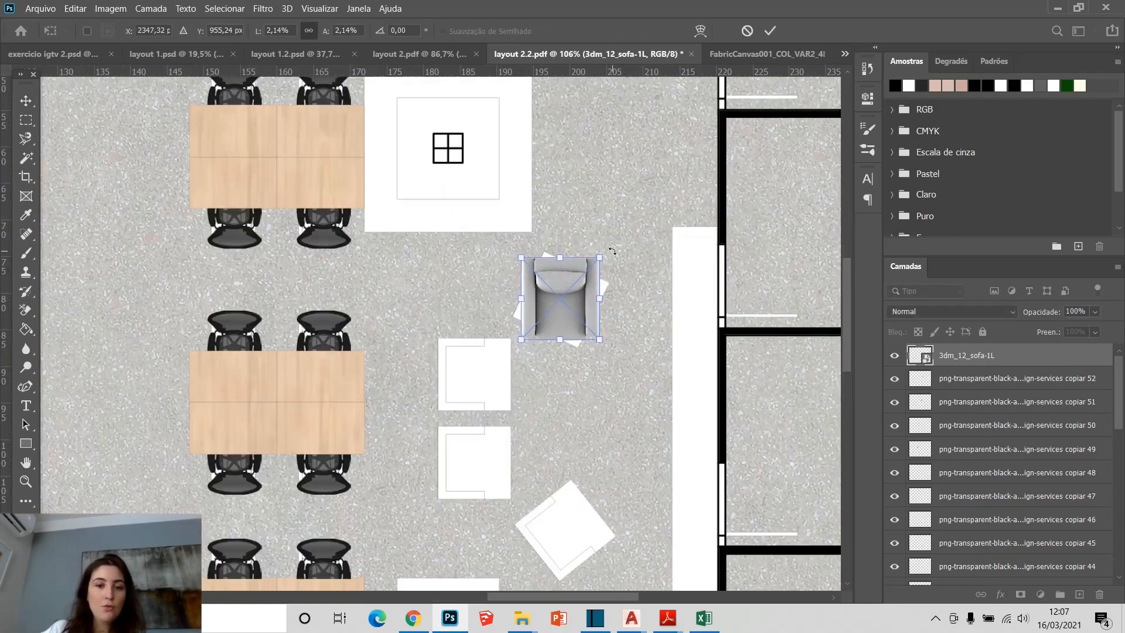
drag(613, 252, 538, 233)
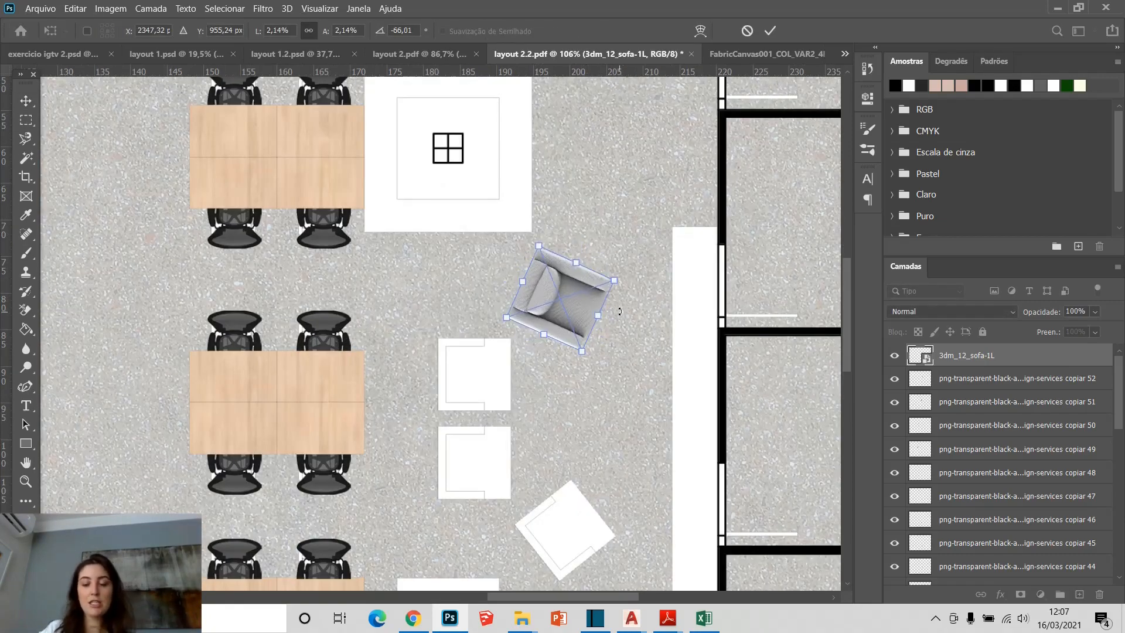
key(Return)
Duplicate the armchair onto the lower tilted white armchair and rotate the copy to about -125° to match its outline
drag(557, 297, 568, 525)
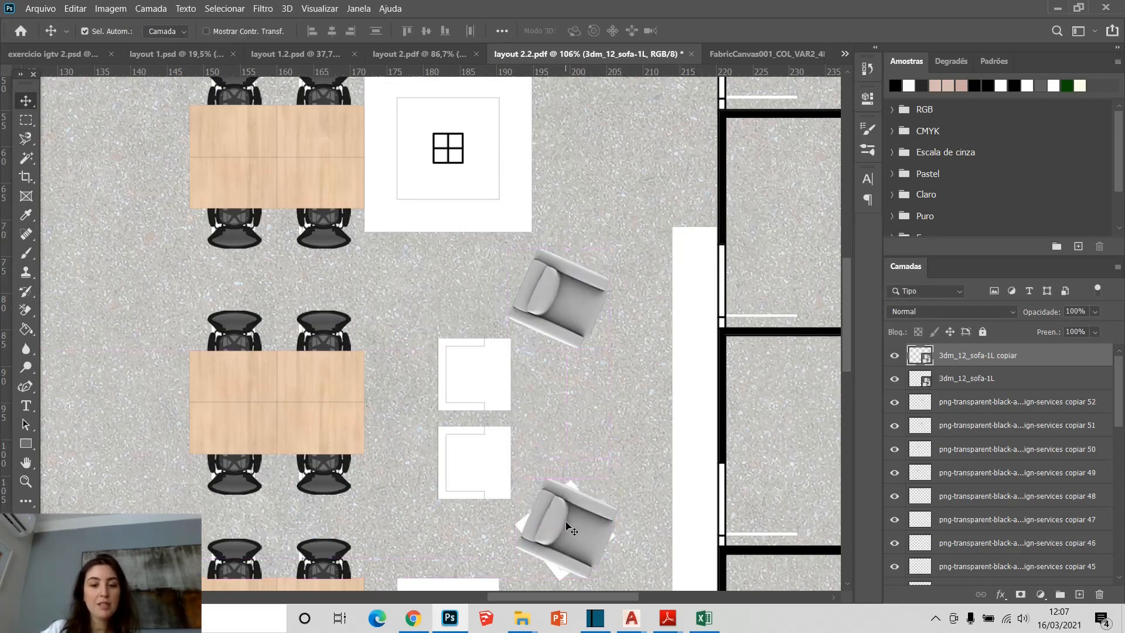
key(ctrl+t)
scroll(571, 528, down, 3)
right_click(562, 523)
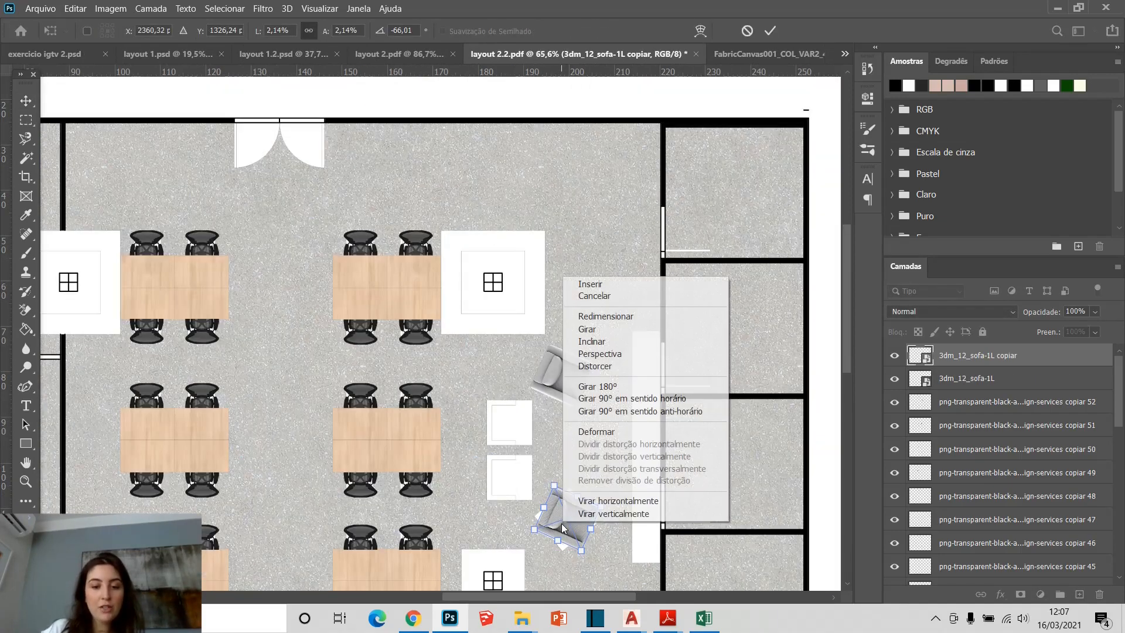
click(601, 499)
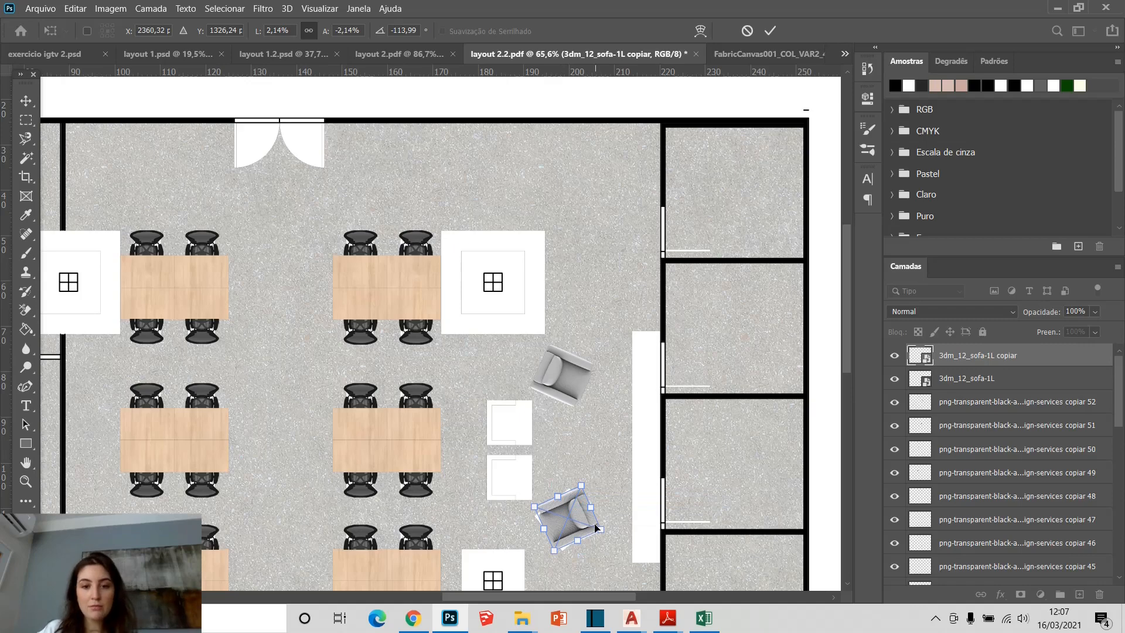
right_click(577, 520)
click(589, 519)
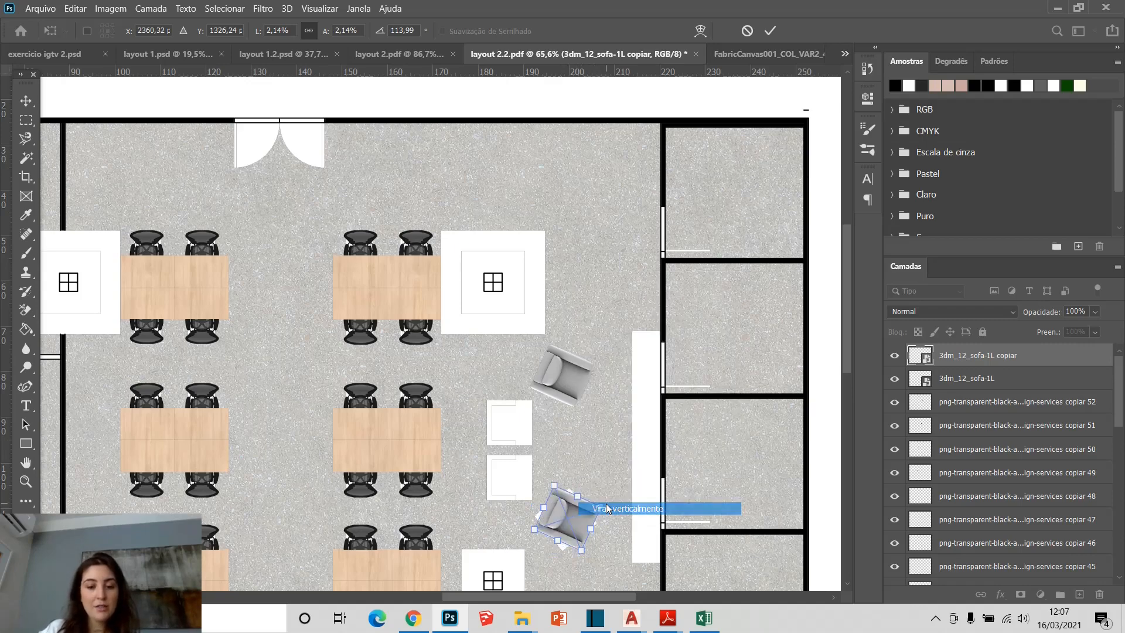
drag(567, 467, 624, 548)
key(Return)
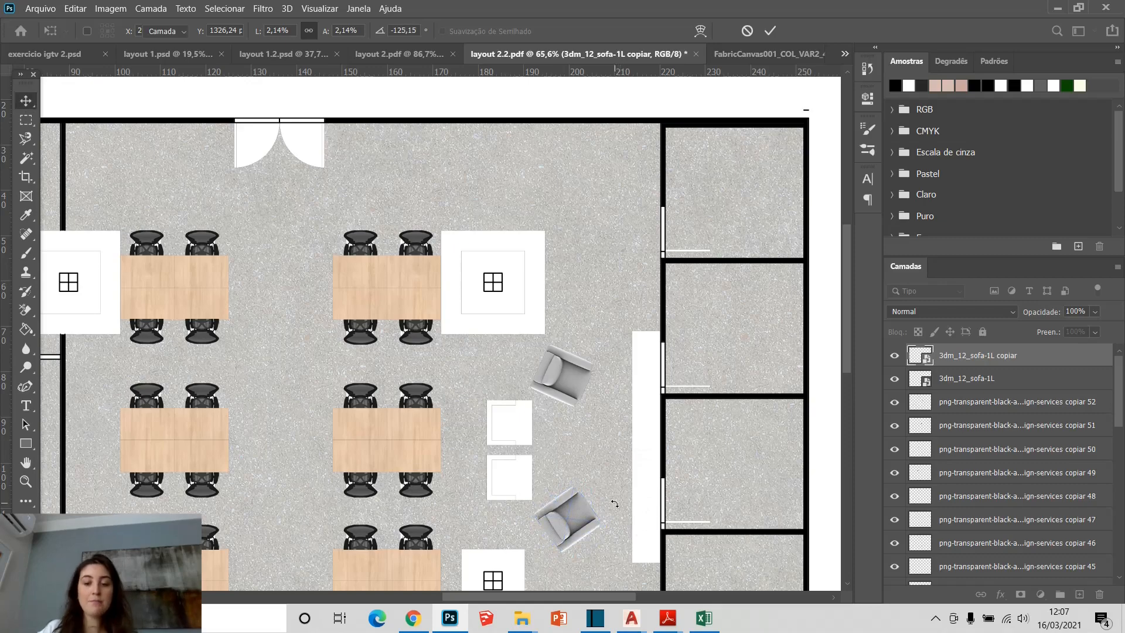
Duplicate the armchair, straighten the copy over the upper of the two square white armchairs, and copy it onto the one below
drag(571, 519, 514, 418)
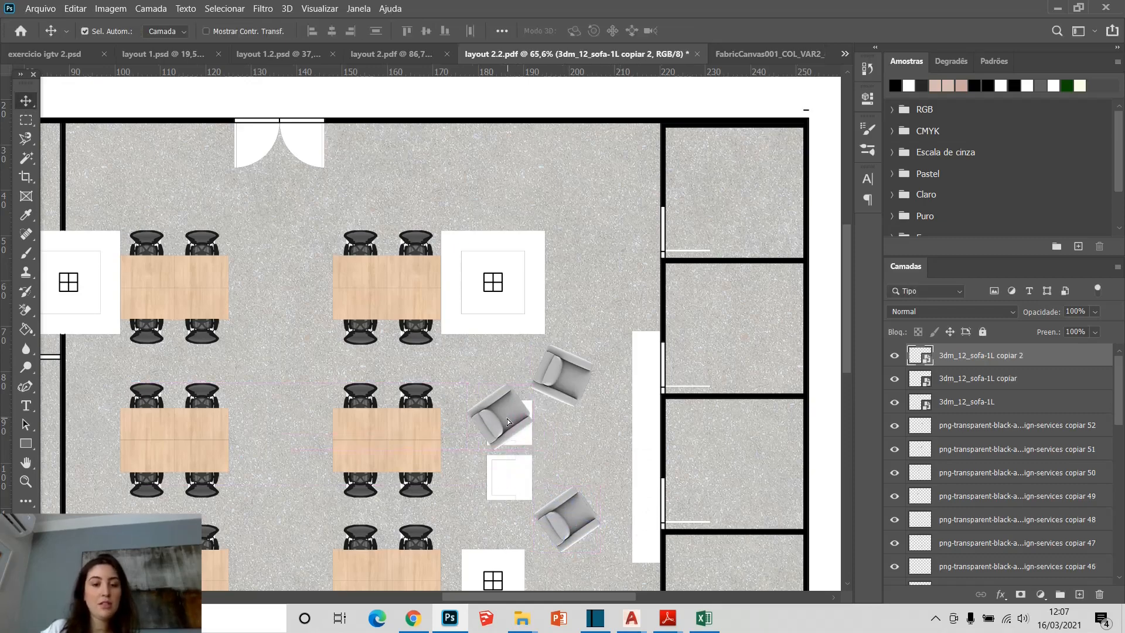
key(ctrl+t)
drag(519, 368, 556, 374)
key(Return)
scroll(493, 419, up, 6)
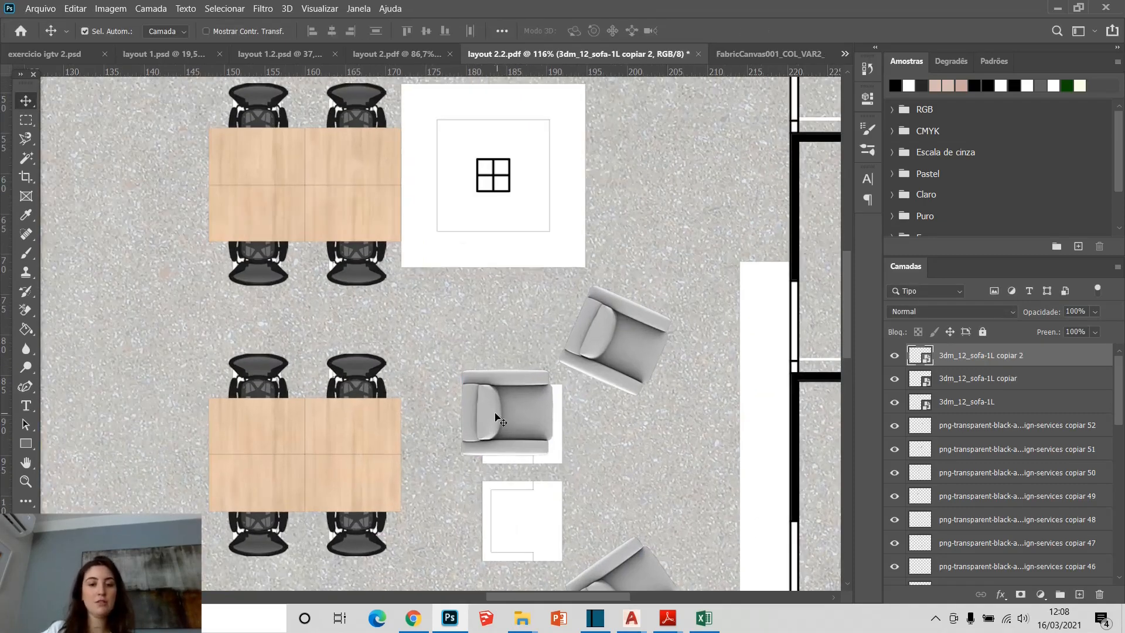
drag(494, 417, 508, 430)
drag(514, 431, 514, 522)
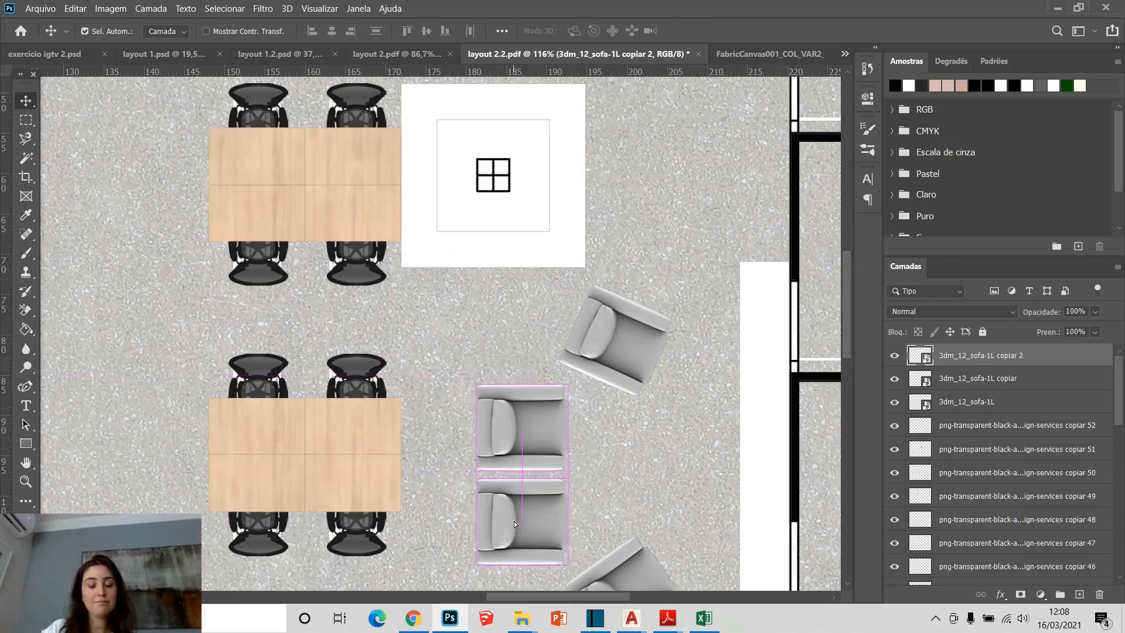
Select the long white counter facing the armchairs on the CAMADA BASE layer and give it a brown wood pattern fill at 100% scale
scroll(514, 522, down, 5)
click(37, 163)
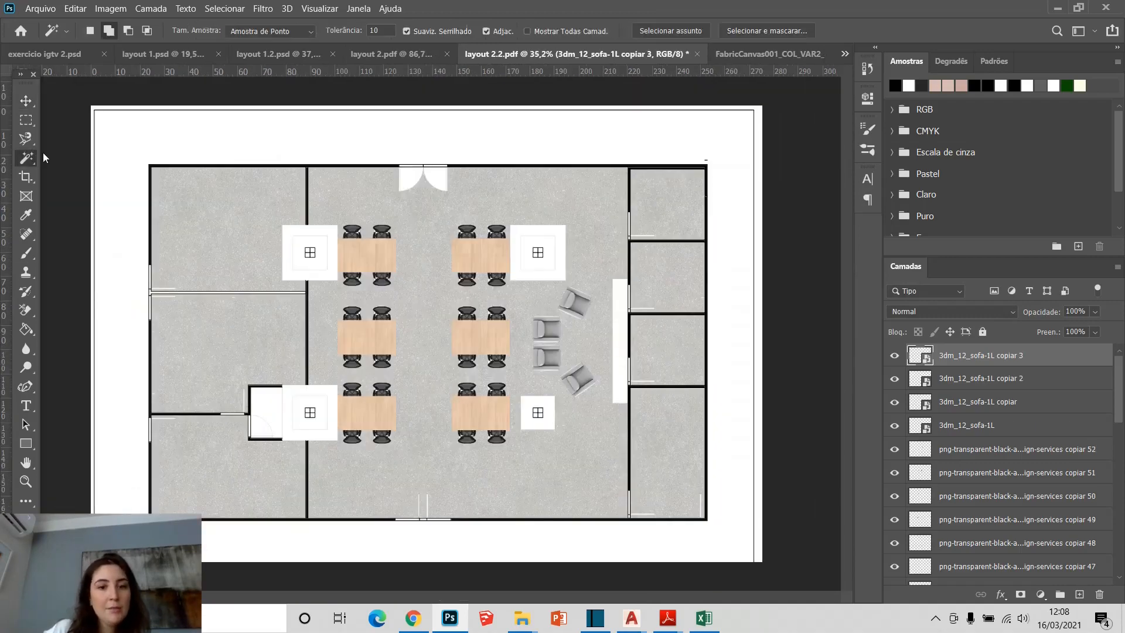
click(626, 302)
key(ctrl+d)
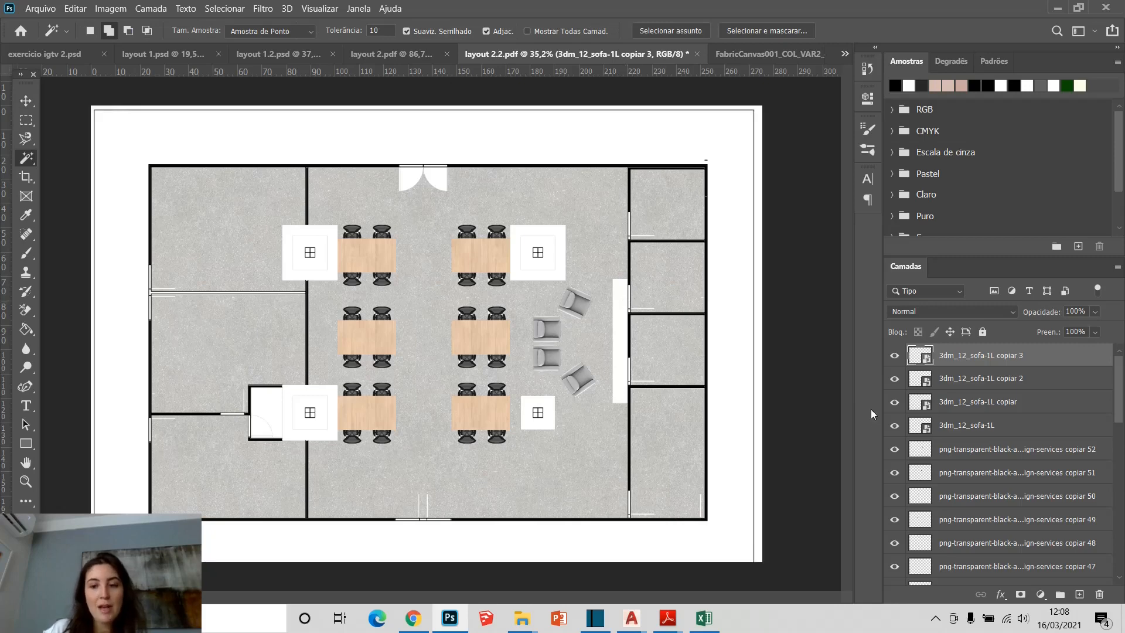
scroll(1008, 382, down, 8)
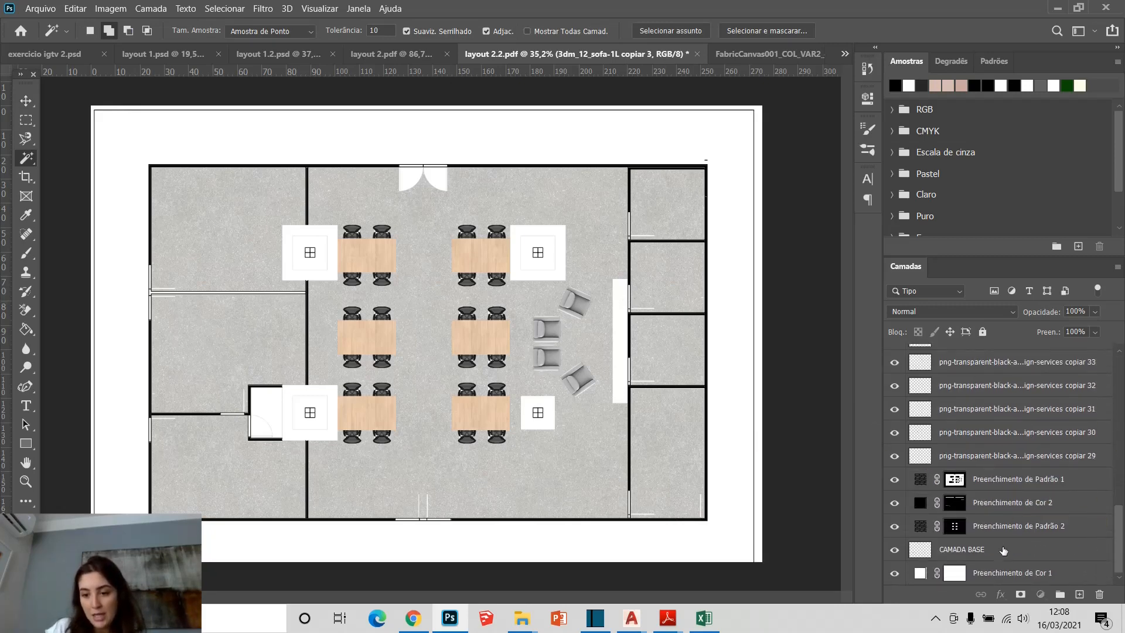
click(1004, 551)
click(614, 344)
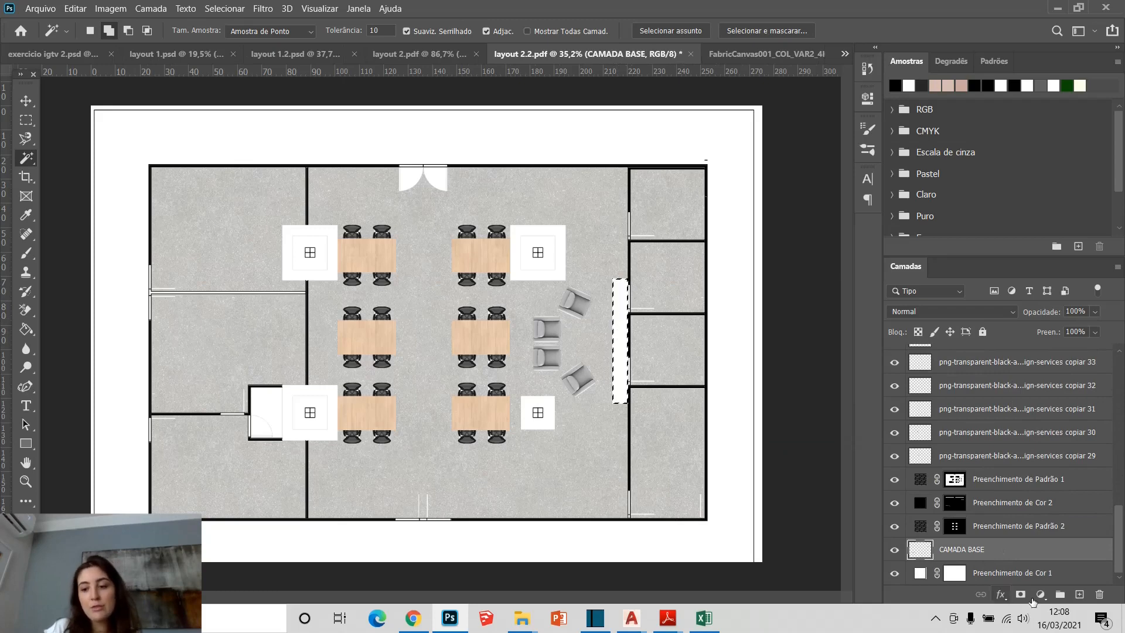
click(1041, 595)
click(1030, 367)
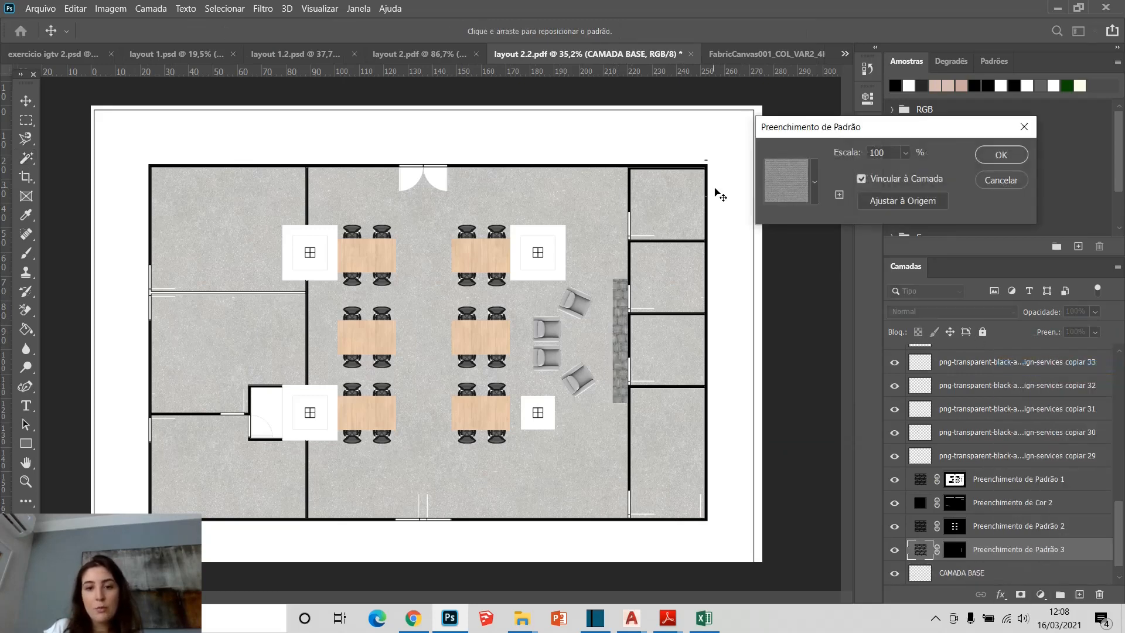
click(808, 183)
click(740, 272)
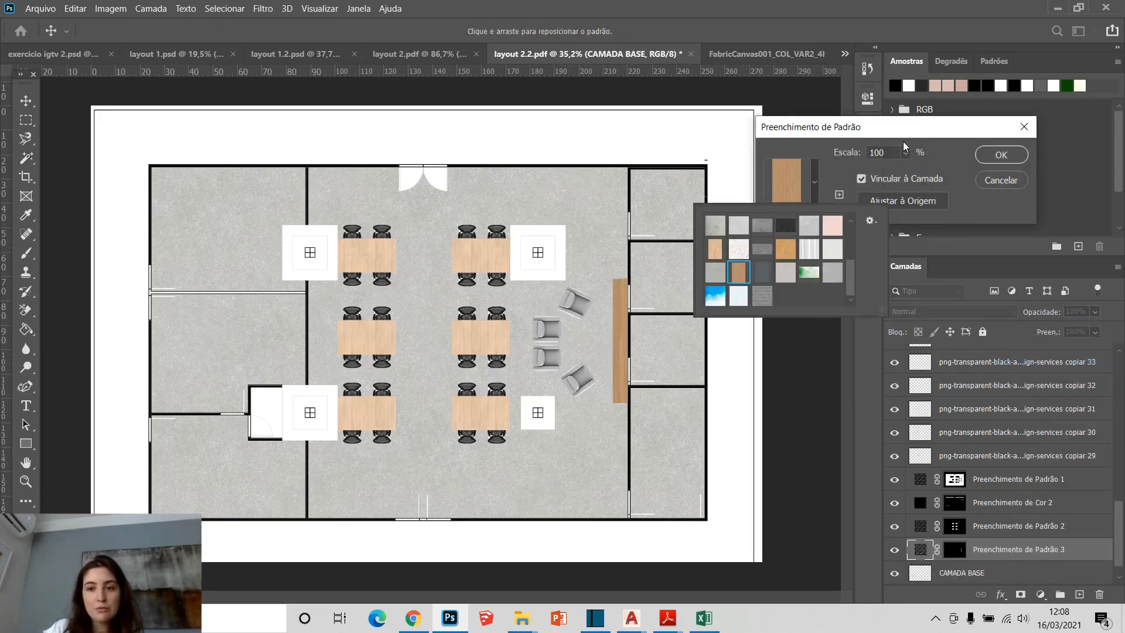
click(996, 155)
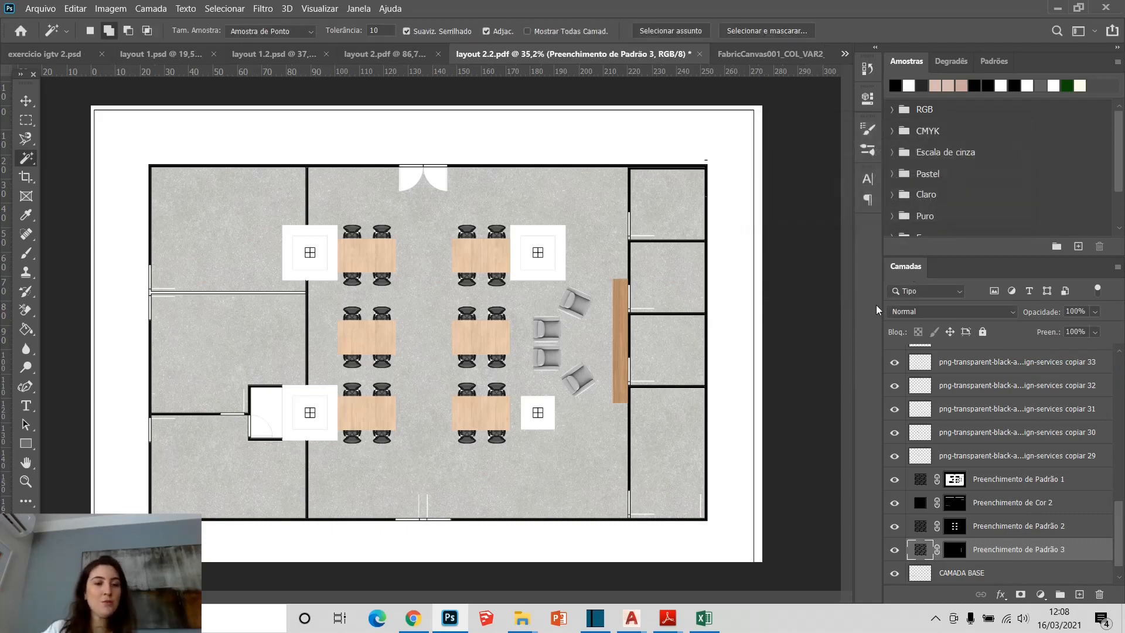
click(34, 121)
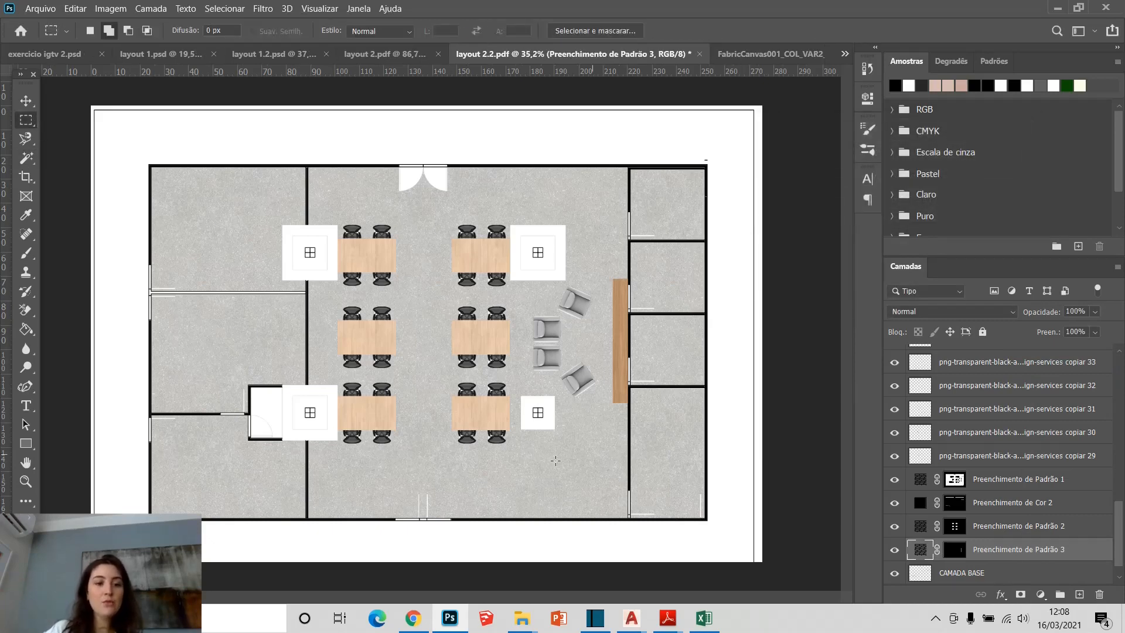
mouse_move(372, 413)
mouse_down()
mouse_move(653, 456)
mouse_move(528, 424)
mouse_up()
scroll(652, 456, up, 1)
key(ctrl+d)
scroll(505, 435, up, 3)
key(ctrl+d)
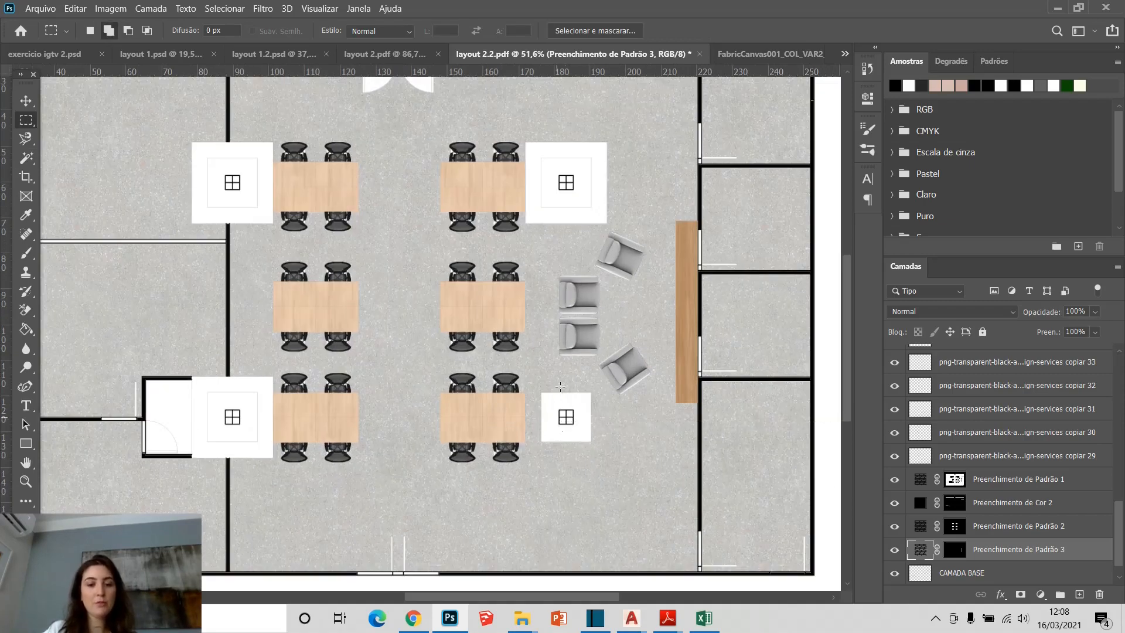
scroll(466, 376, up, 5)
scroll(447, 413, down, 9)
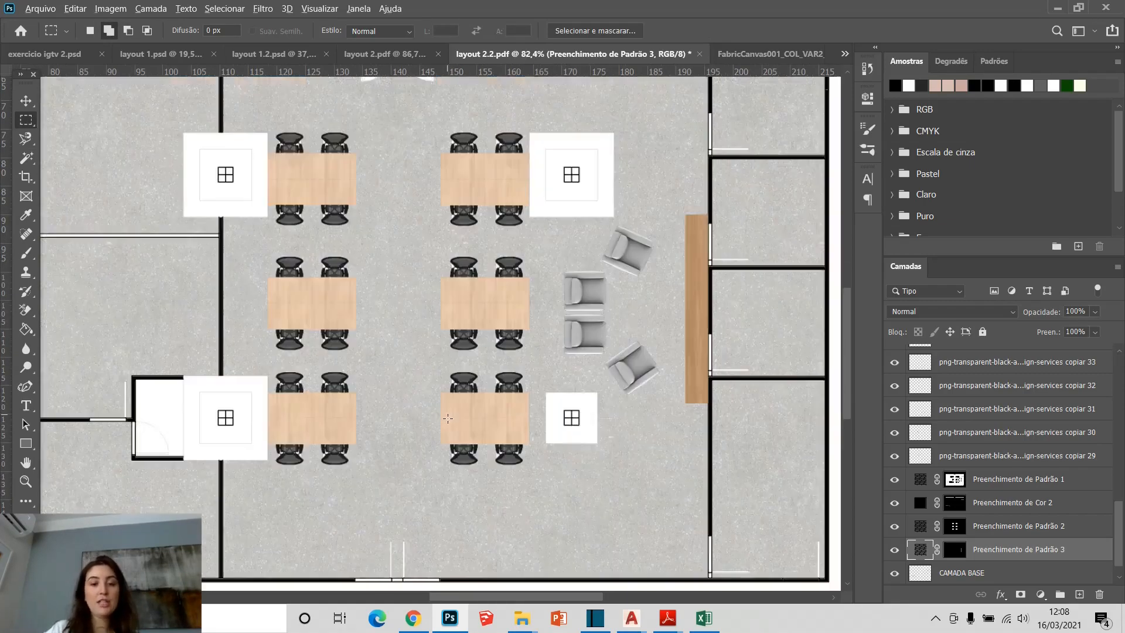
scroll(644, 415, up, 6)
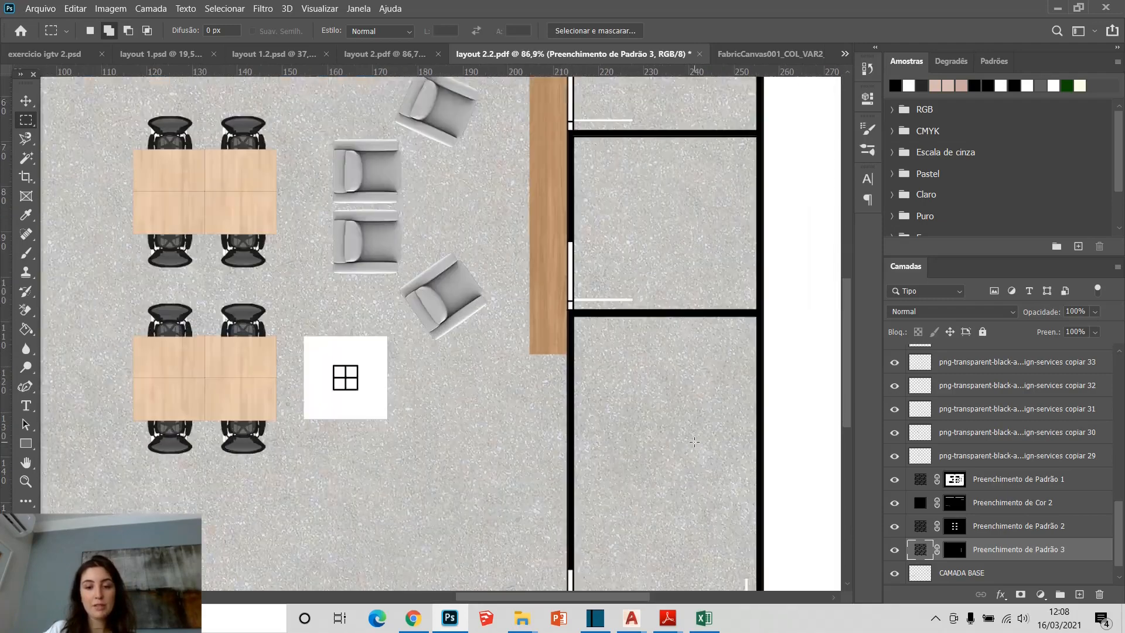
drag(642, 400, 712, 580)
scroll(639, 475, down, 3)
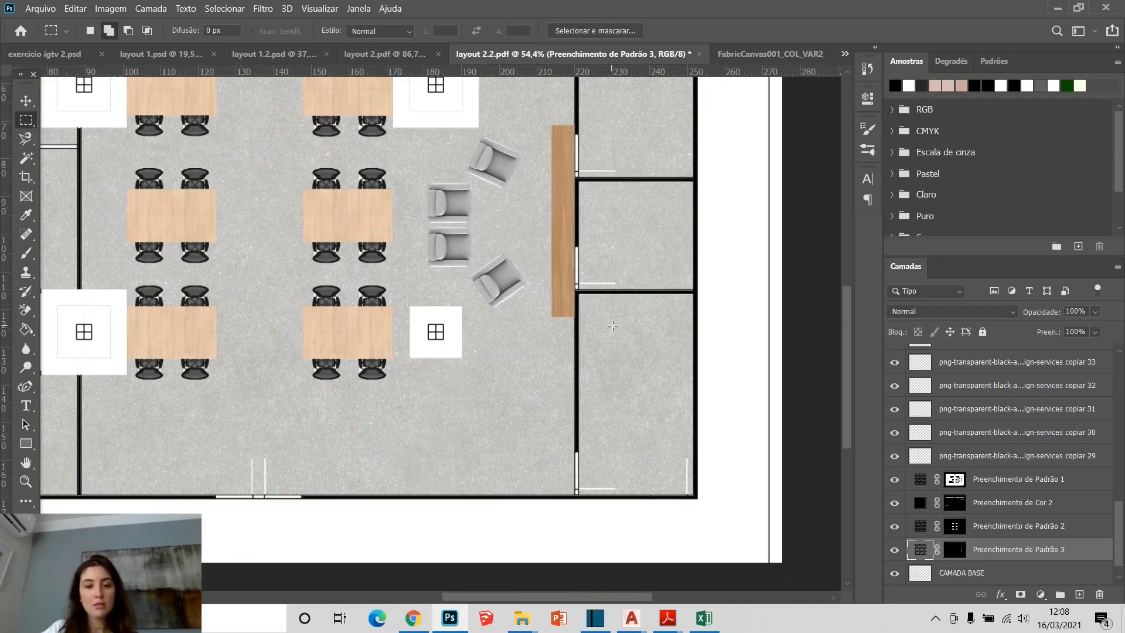
Fill a rectangular table area in the lower-right room with the brown wood pattern and raise its fill layer among the sofa layers
drag(614, 326, 662, 440)
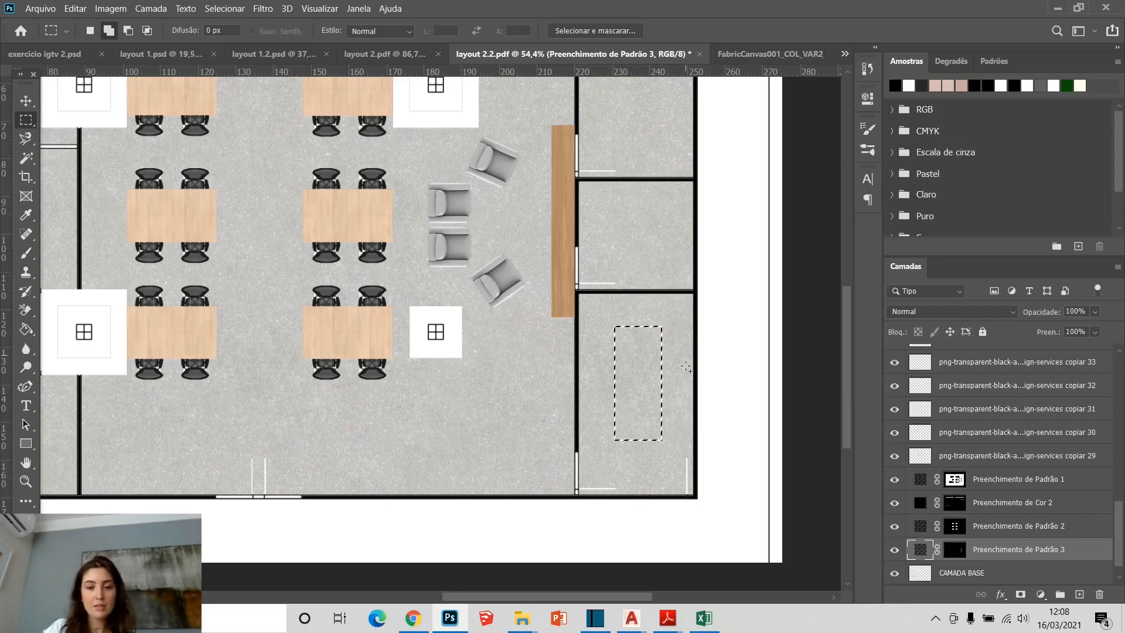
click(1041, 594)
click(1030, 358)
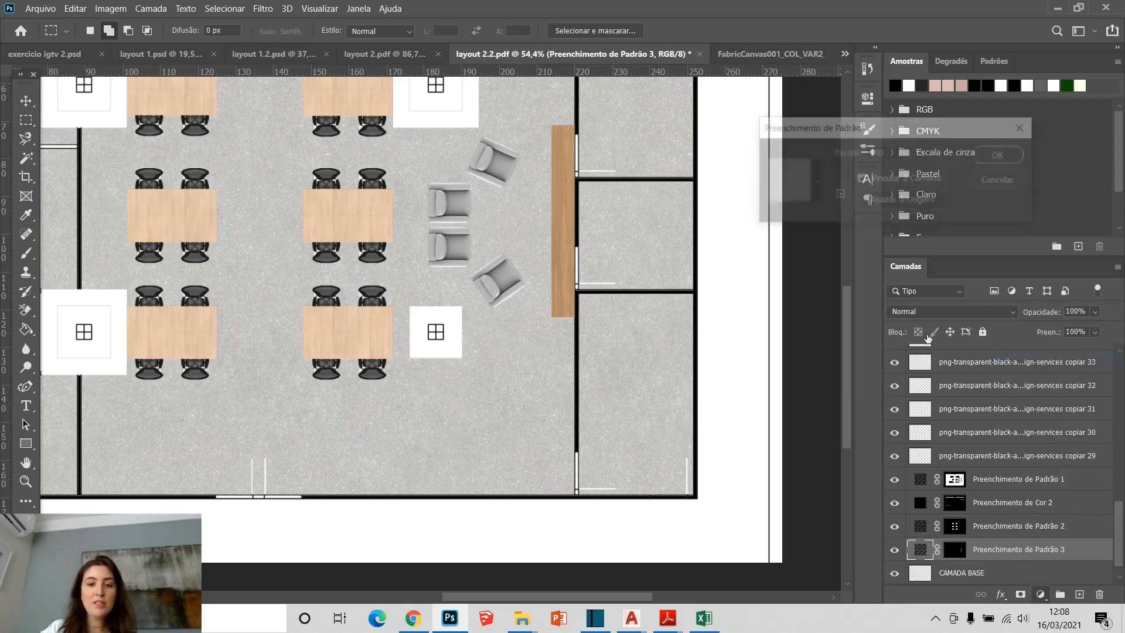
click(813, 183)
click(738, 272)
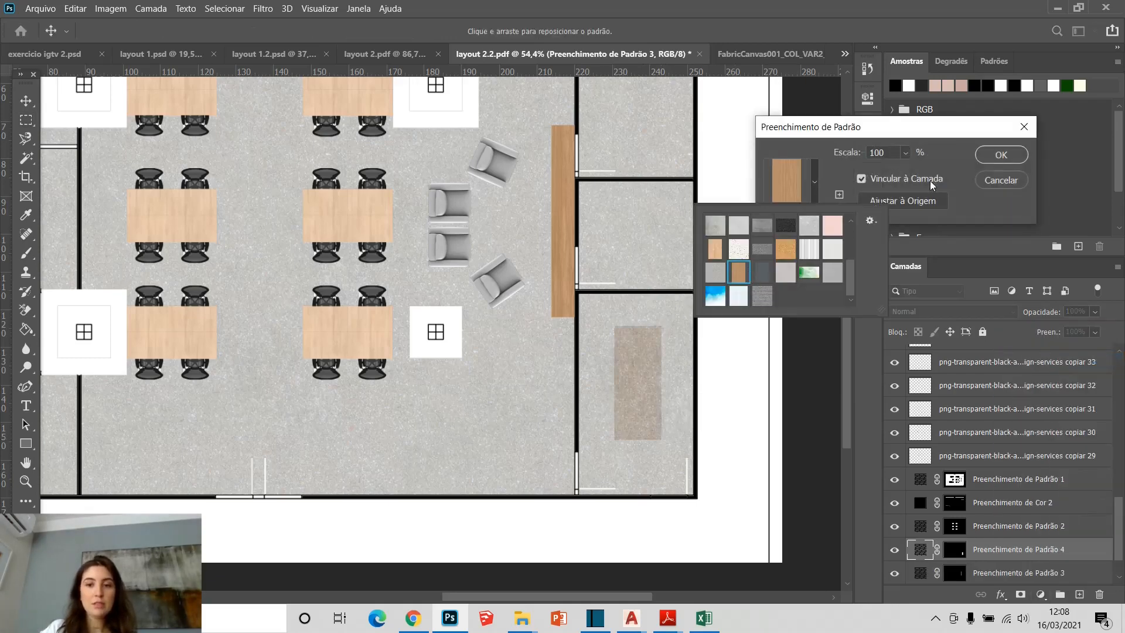
click(1001, 155)
click(1001, 155)
drag(989, 554, 974, 369)
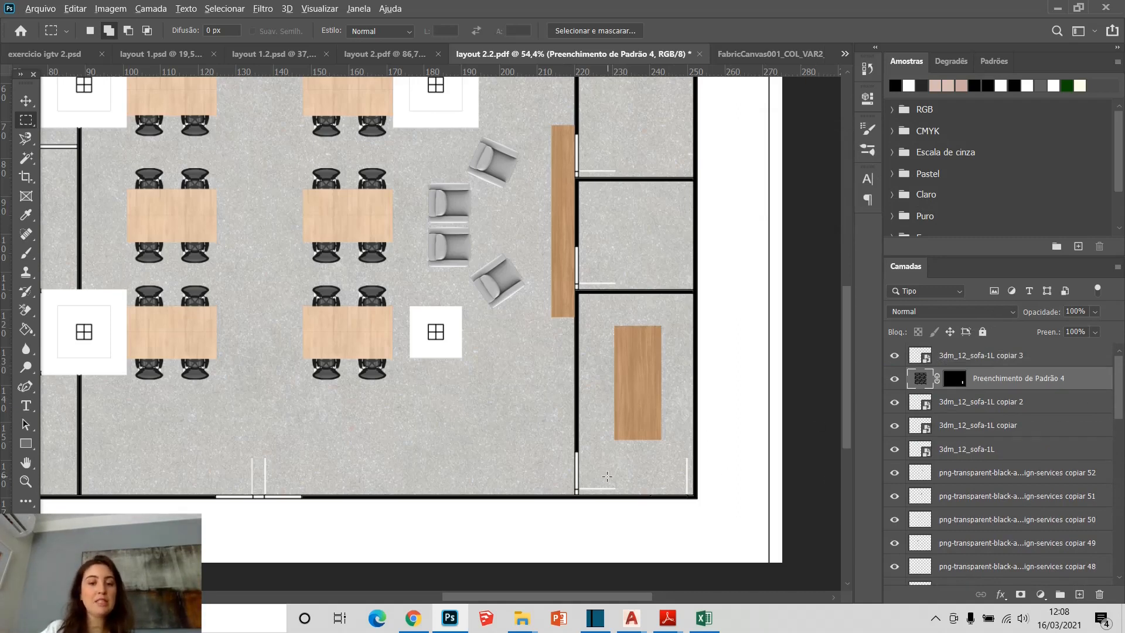
Rename the Preenchimento de Padrão 2 layer as MESAS MADEIRA
scroll(607, 475, down, 4)
scroll(1014, 498, down, 10)
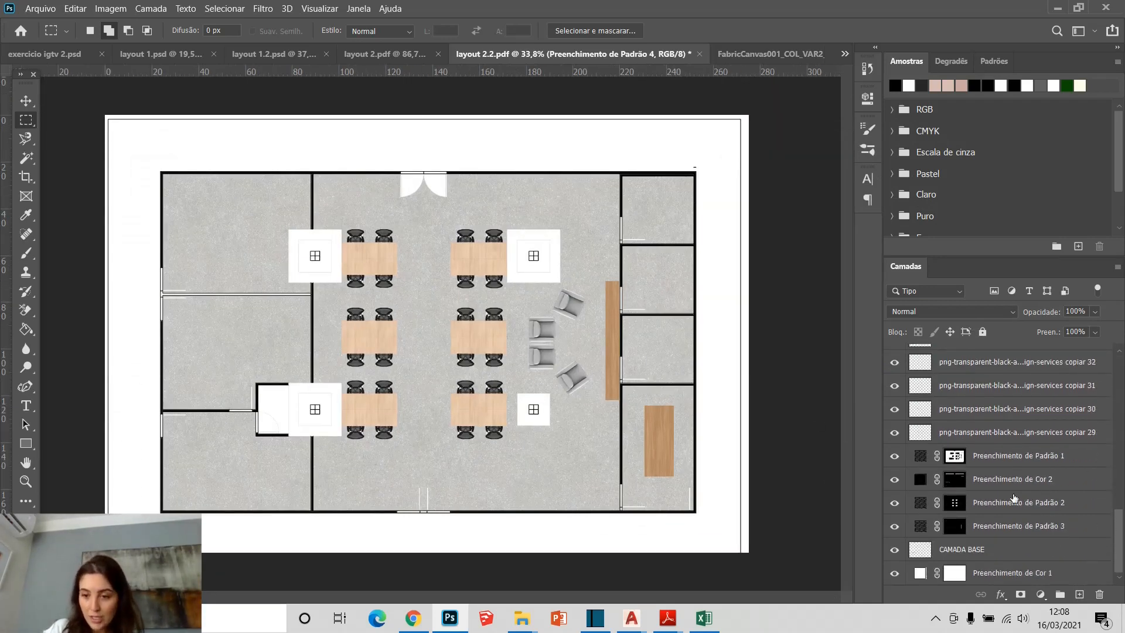
click(1031, 524)
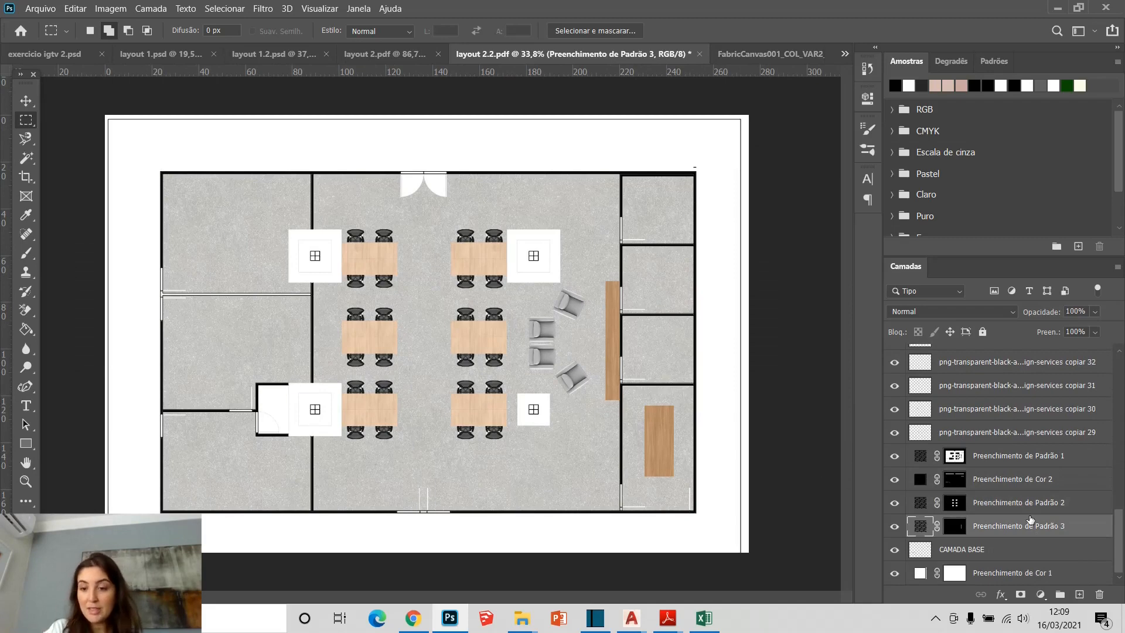
click(1005, 504)
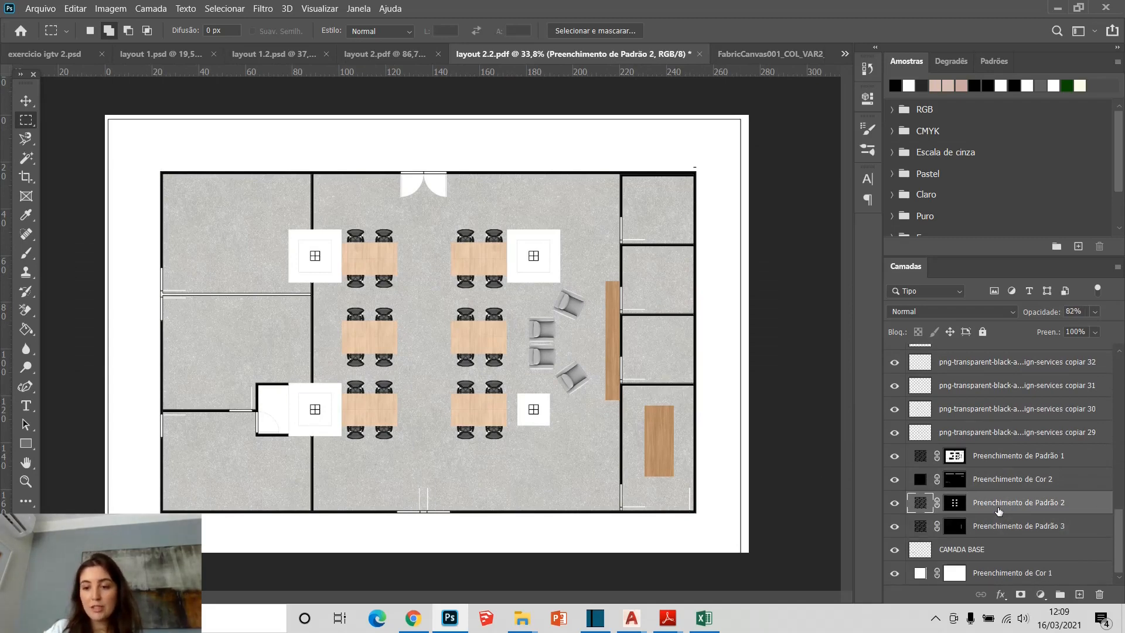
double_click(999, 507)
text(MESAS M)
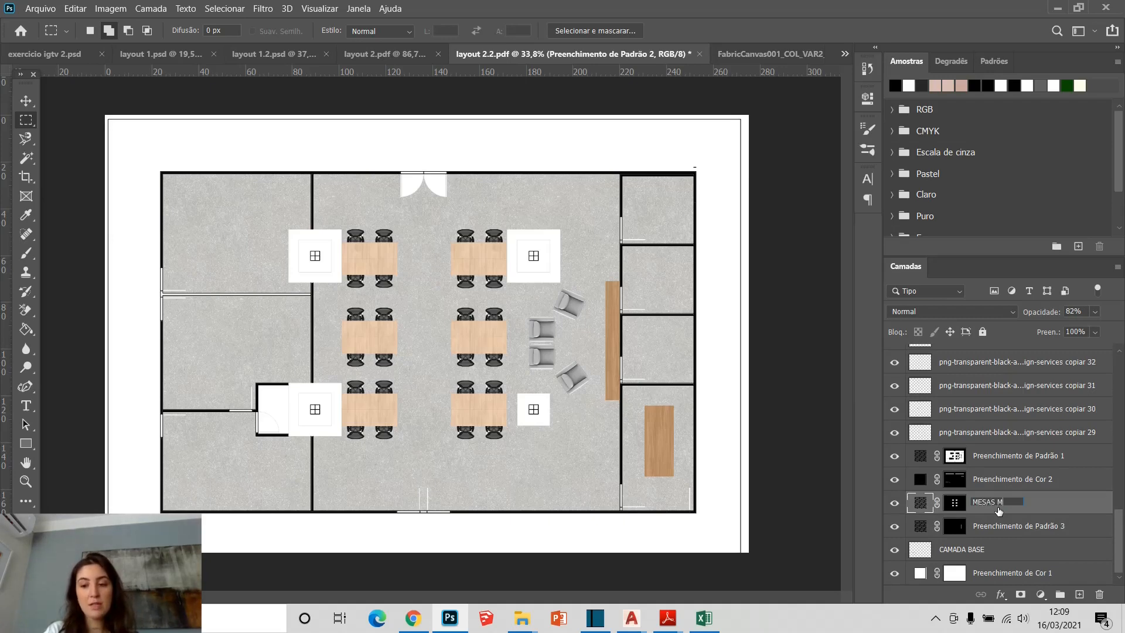
text(ADEIRA)
key(Return)
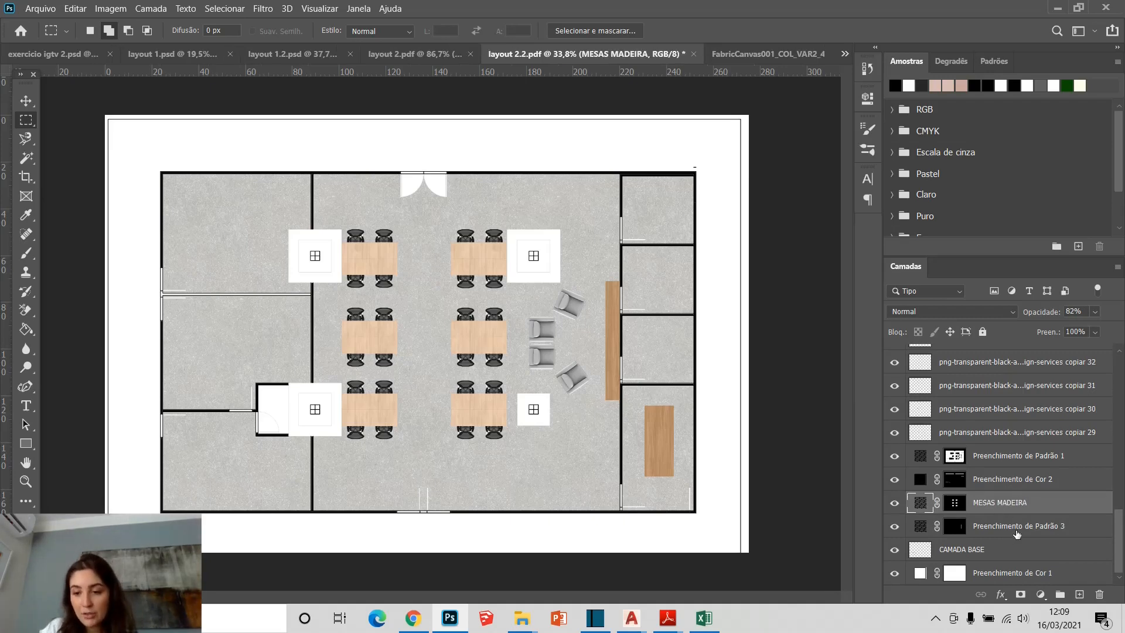
Identify the Preenchimento de Padrão 3 layer by toggling its visibility and rename it as Mesa televisão
click(895, 527)
click(895, 527)
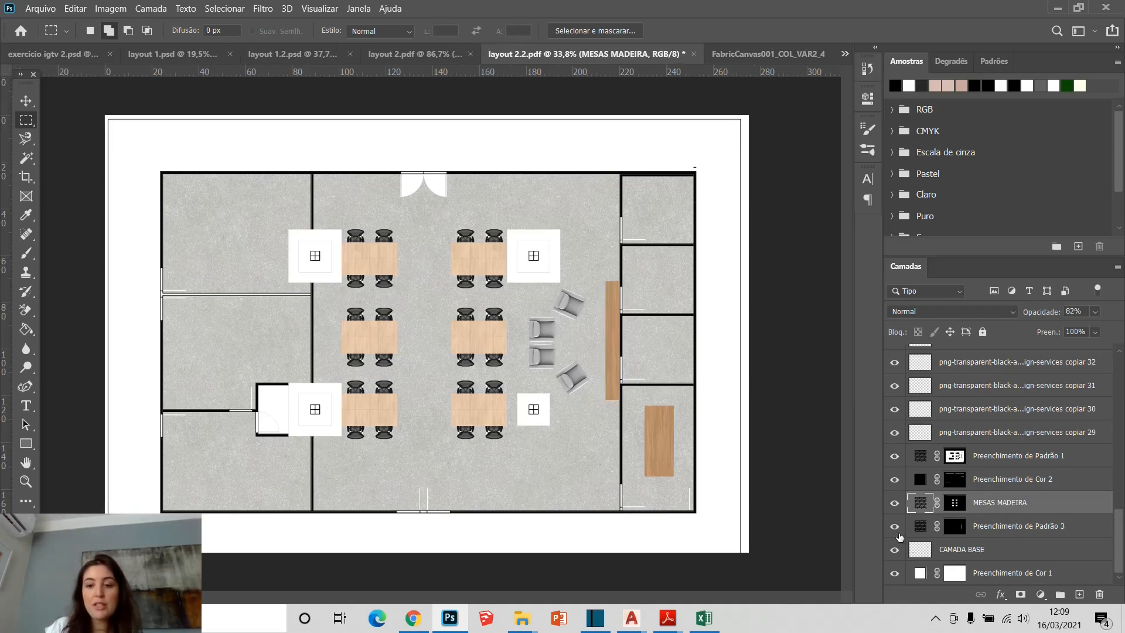
click(895, 527)
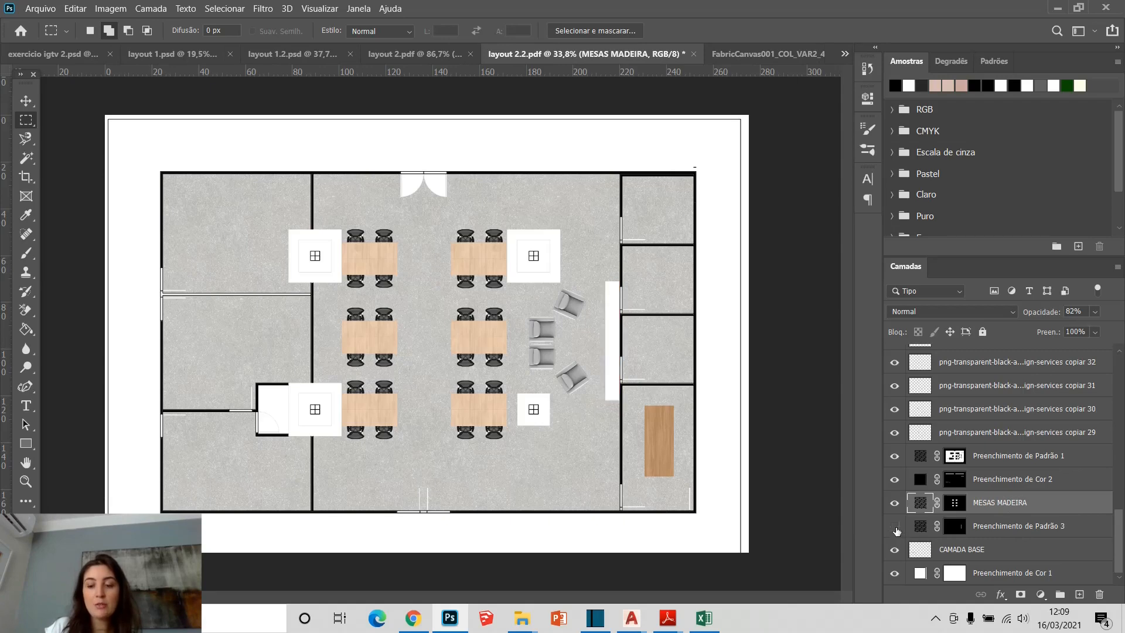
double_click(1025, 527)
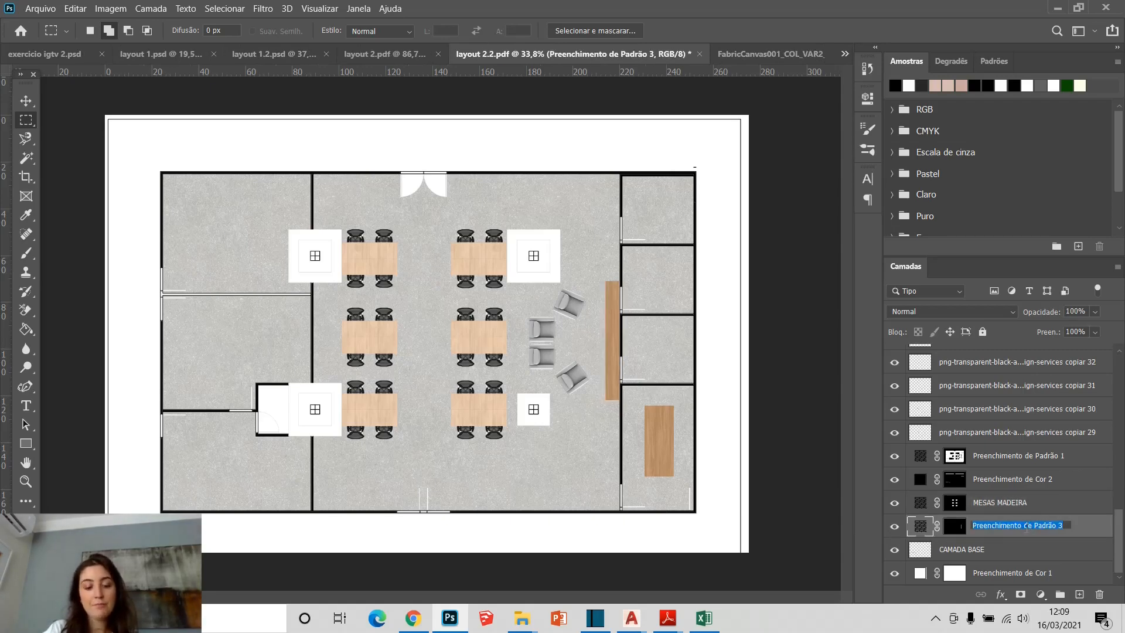
text(Mesa televisão)
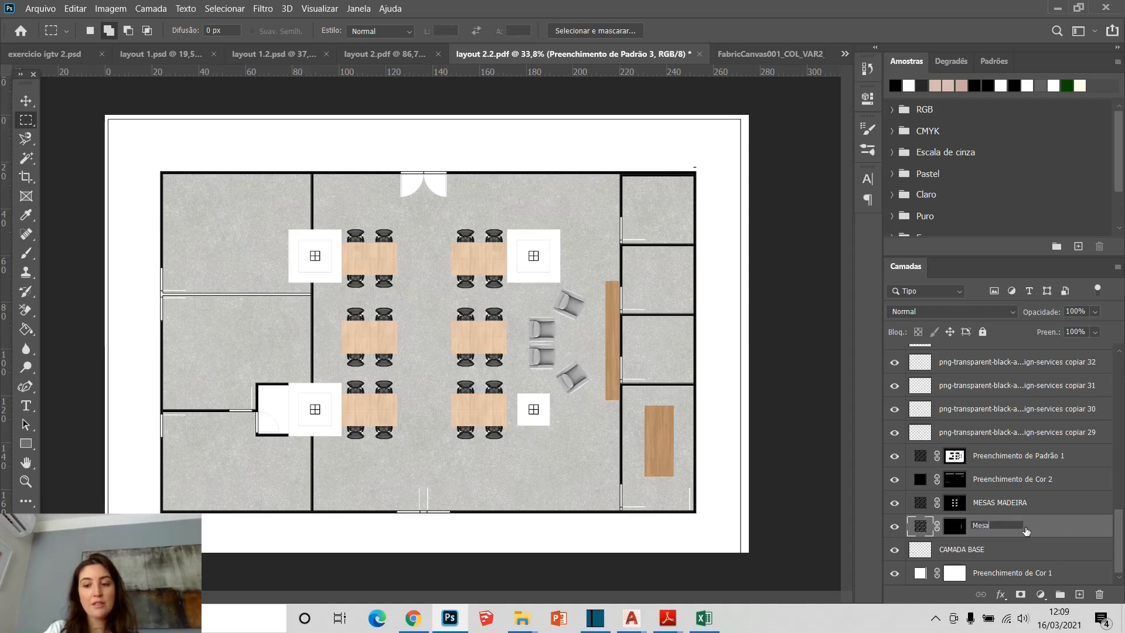
Check what the Preenchimento de Cor 2 layer shows and rename it as PAREDES
click(894, 479)
click(894, 480)
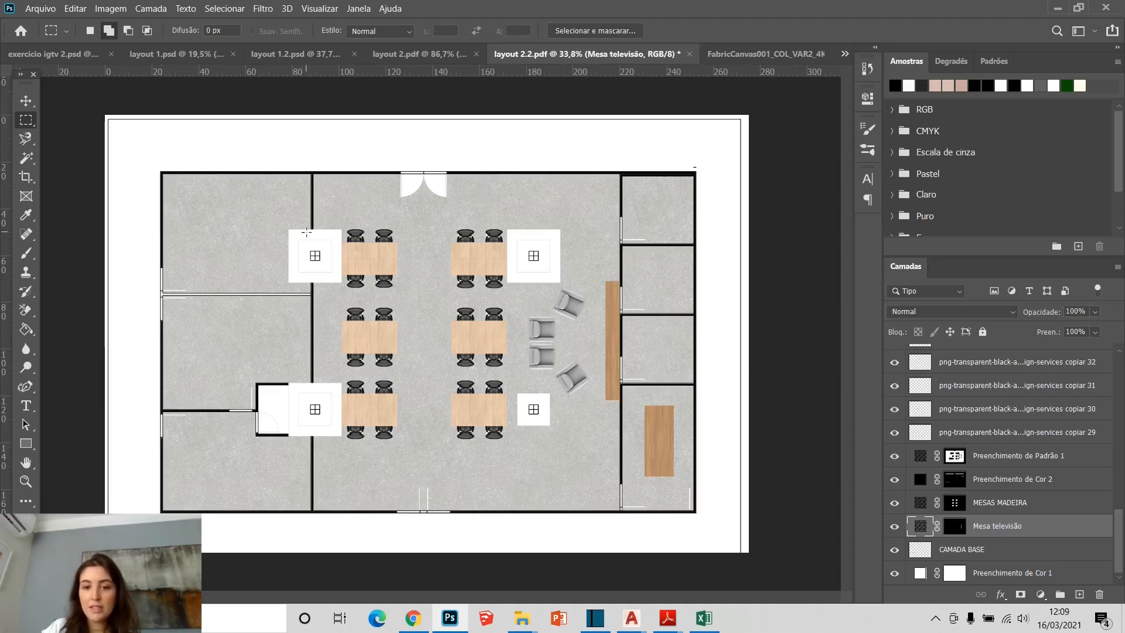
double_click(1036, 477)
text(PAREDES)
key(Return)
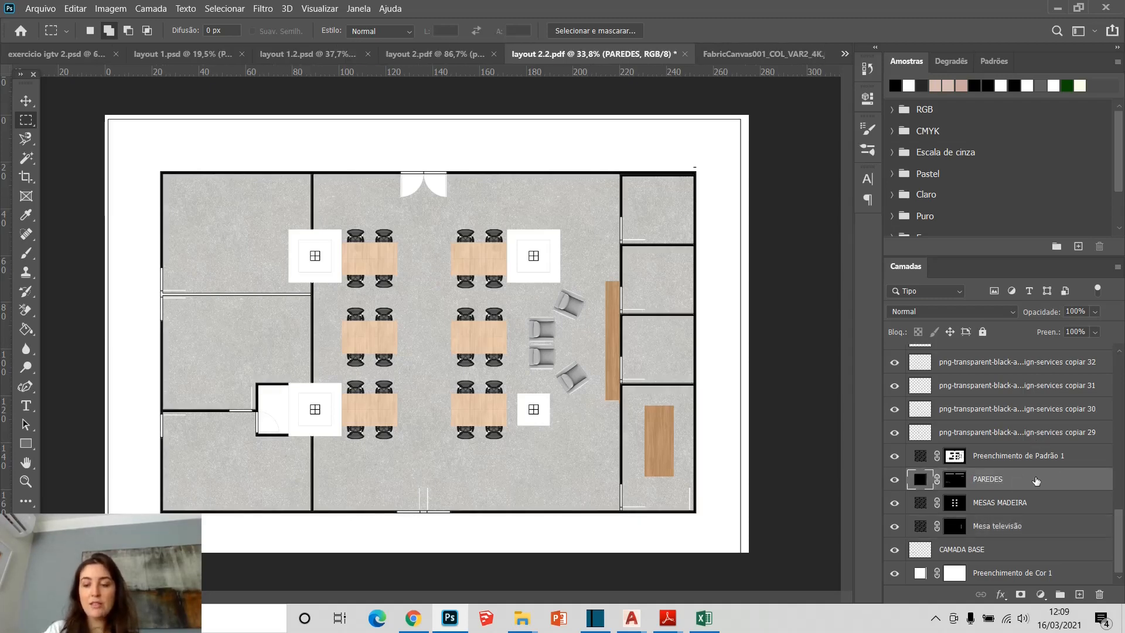
Check what the Preenchimento de Padrão 1 layer shows and rename it as chão
click(895, 456)
click(895, 457)
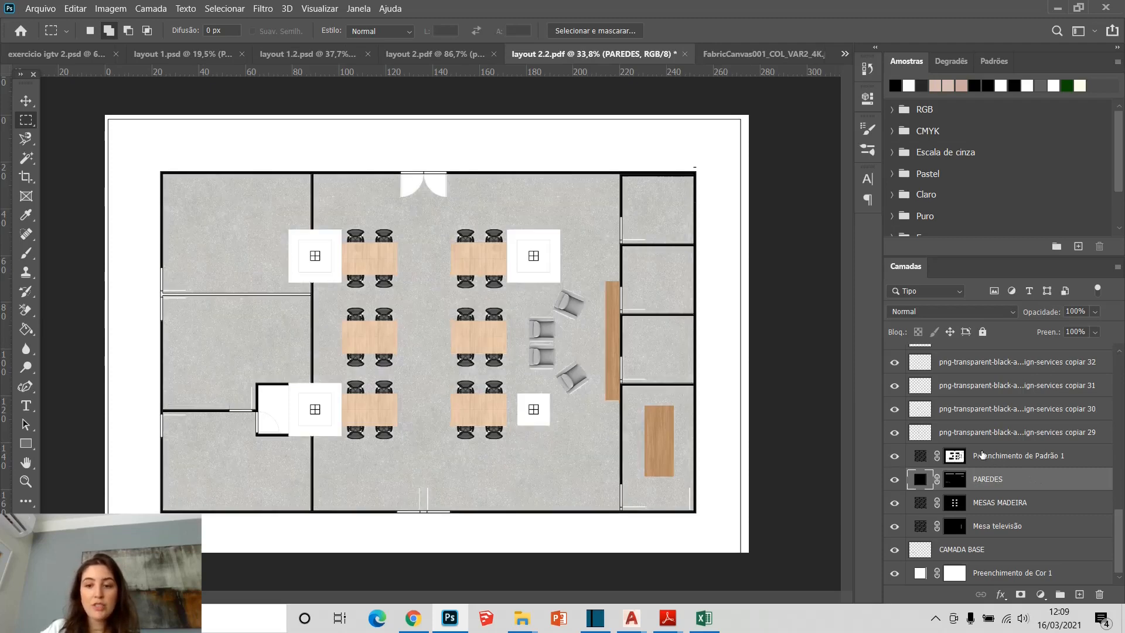
double_click(1005, 455)
text(chão)
key(Return)
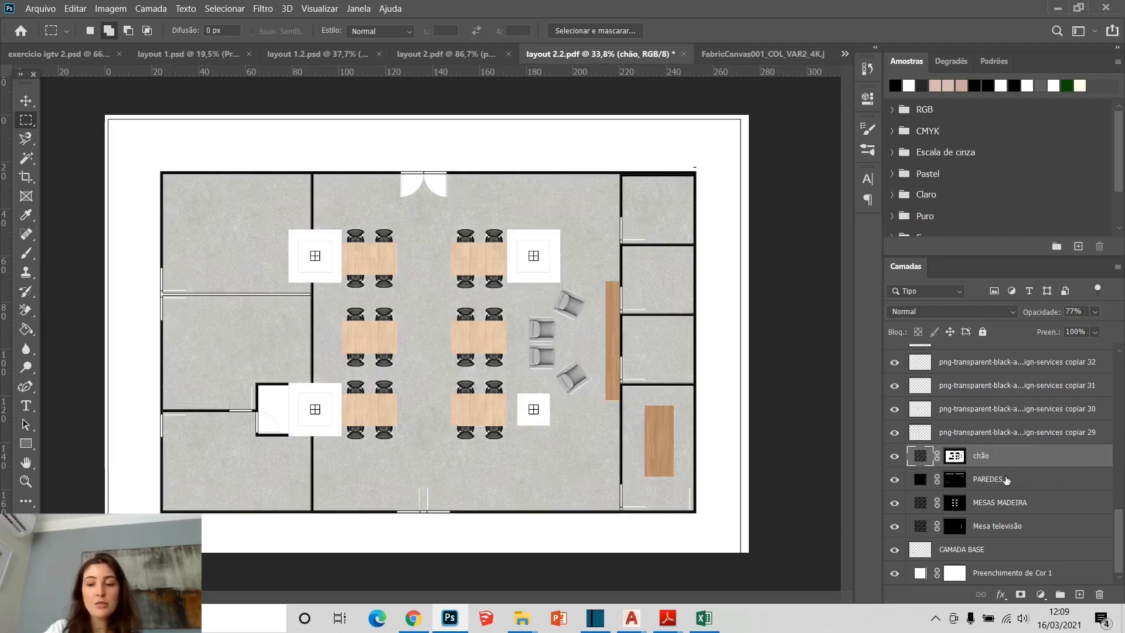
Try a grey pattern fill at 100% scale on a square in the third small right-hand room, raised above the chão layer
click(1027, 551)
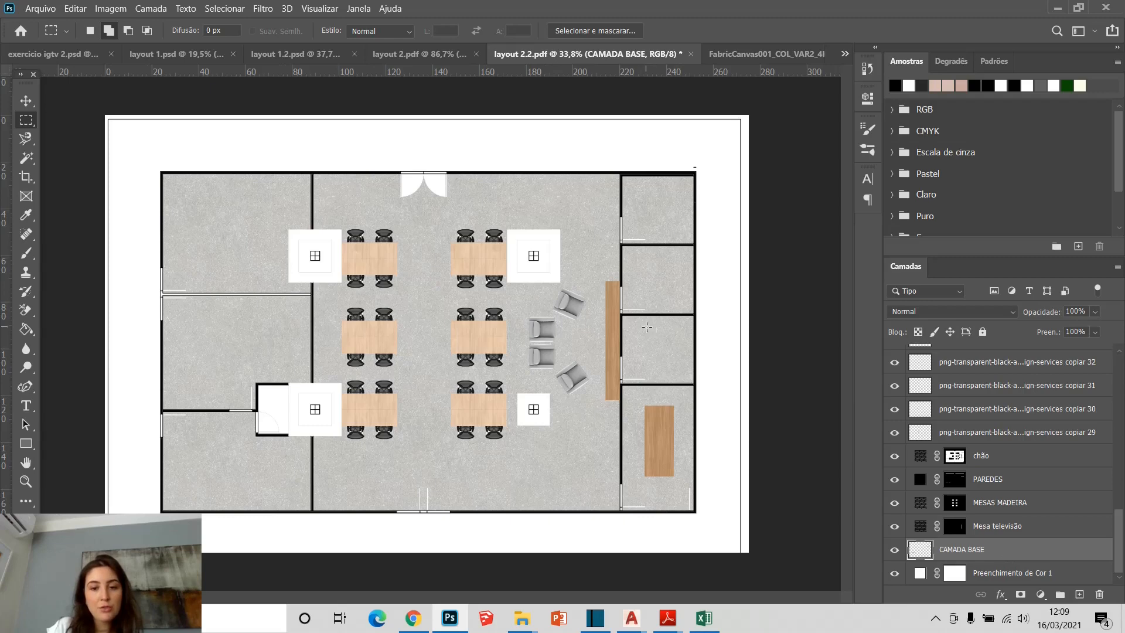
drag(640, 330, 672, 364)
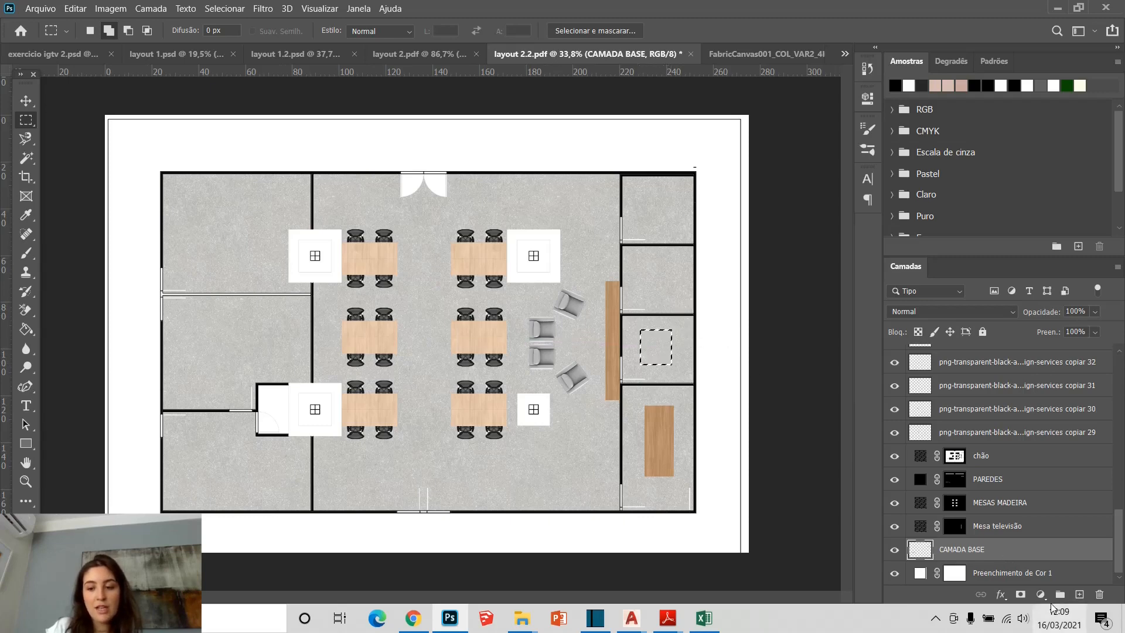
click(1041, 594)
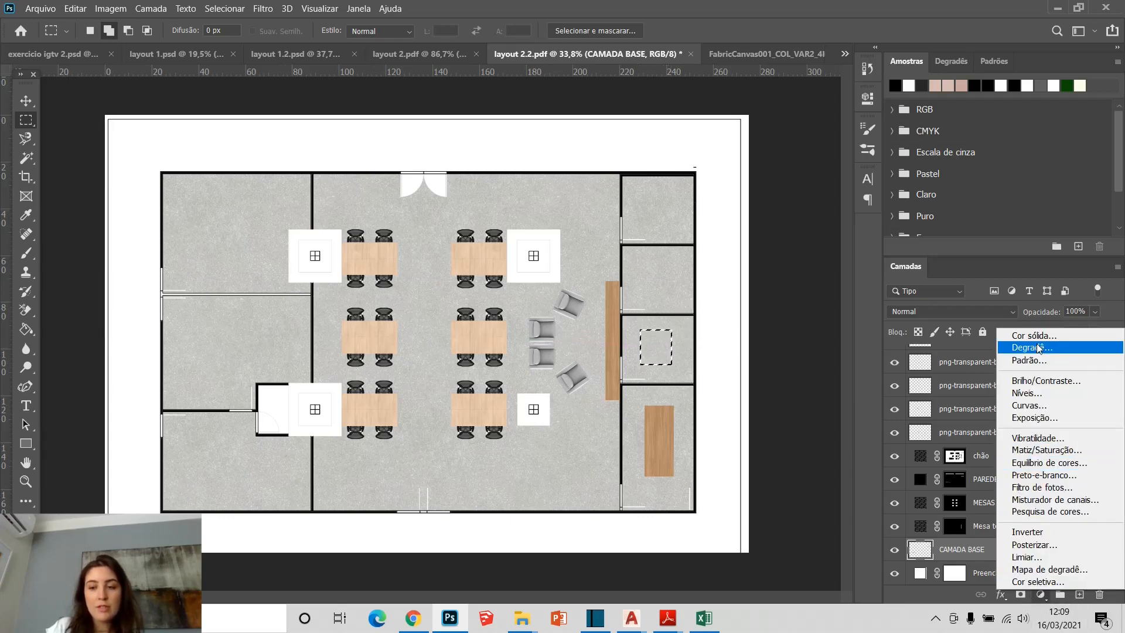
click(1032, 360)
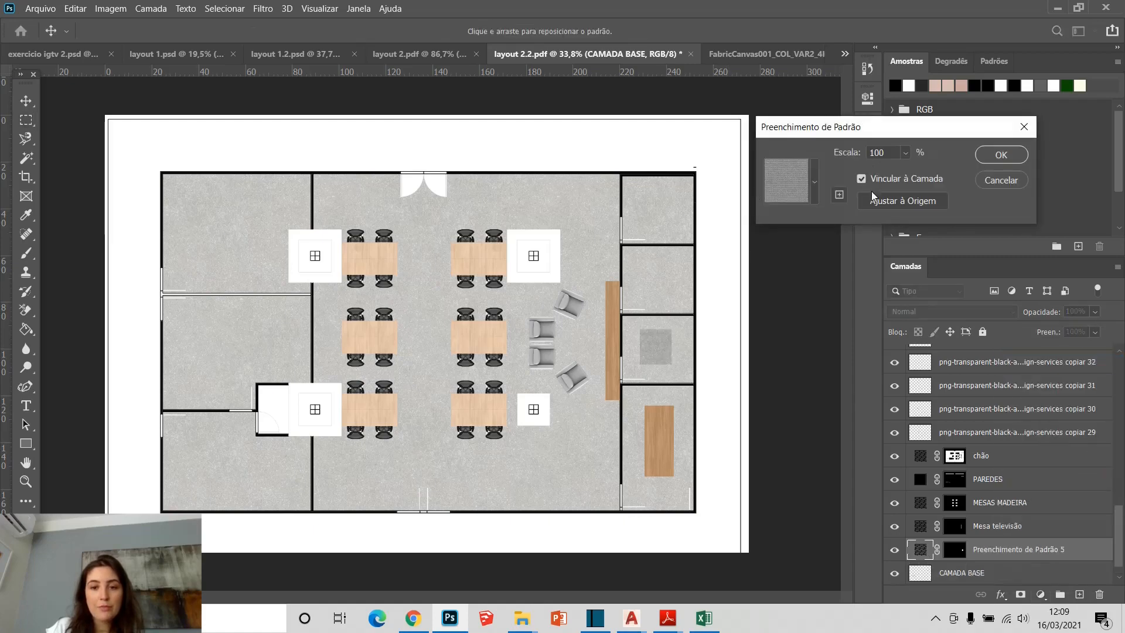
click(983, 157)
scroll(682, 367, up, 5)
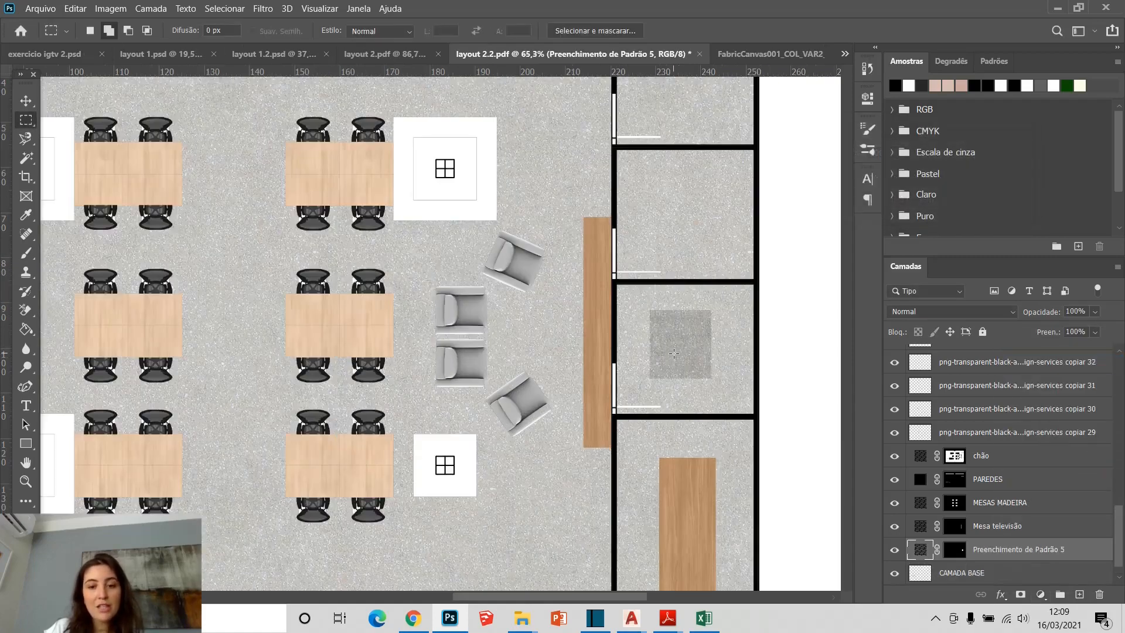
drag(1022, 558, 1011, 449)
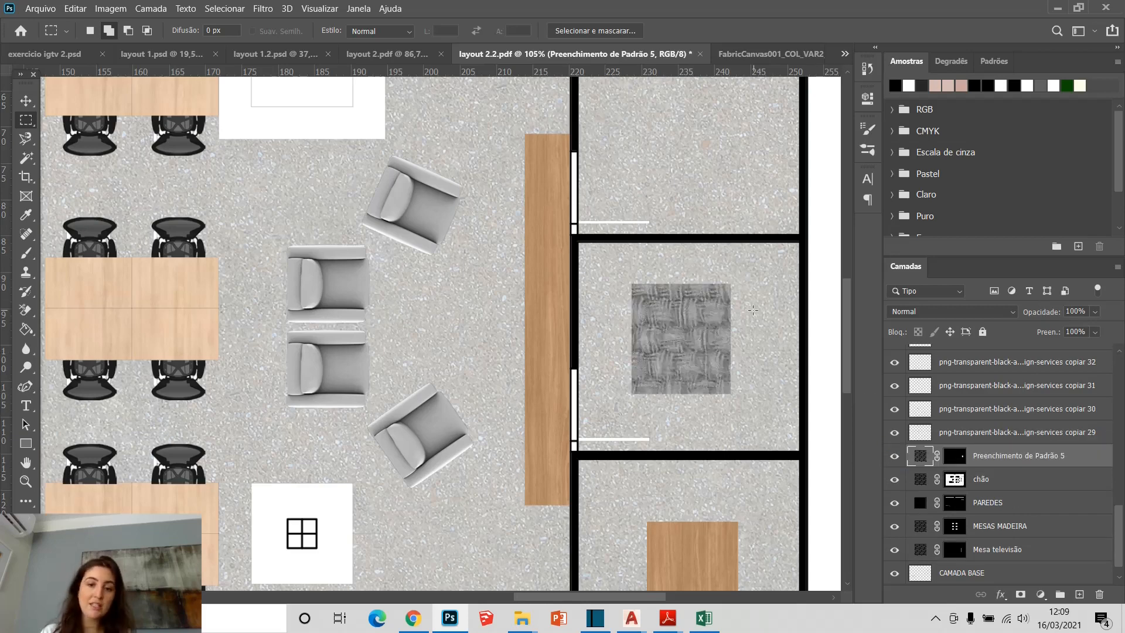
key(Delete)
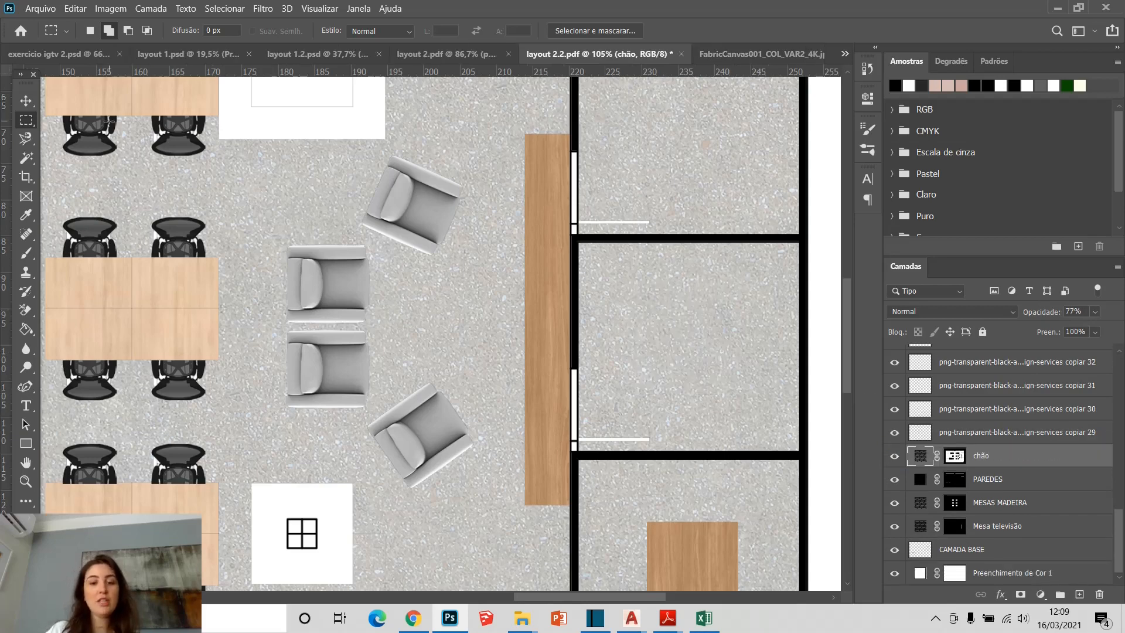
Place the 3dm_50_computador image from the Downloads folder into the floor plan
scroll(108, 121, down, 3)
scroll(314, 286, down, 2)
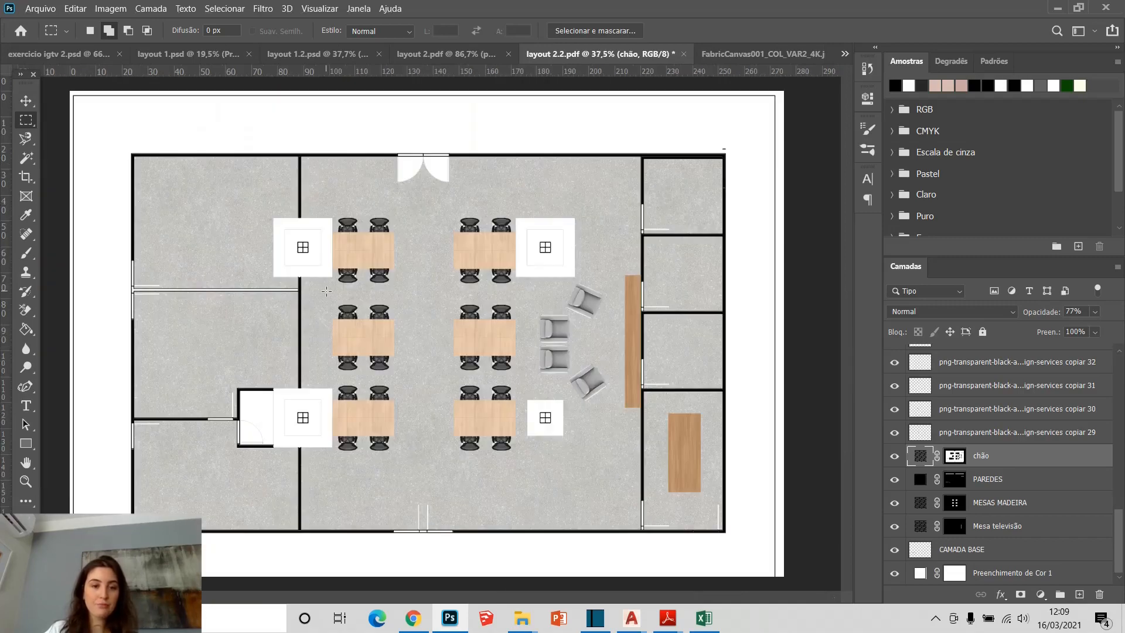
click(27, 102)
scroll(446, 369, down, 2)
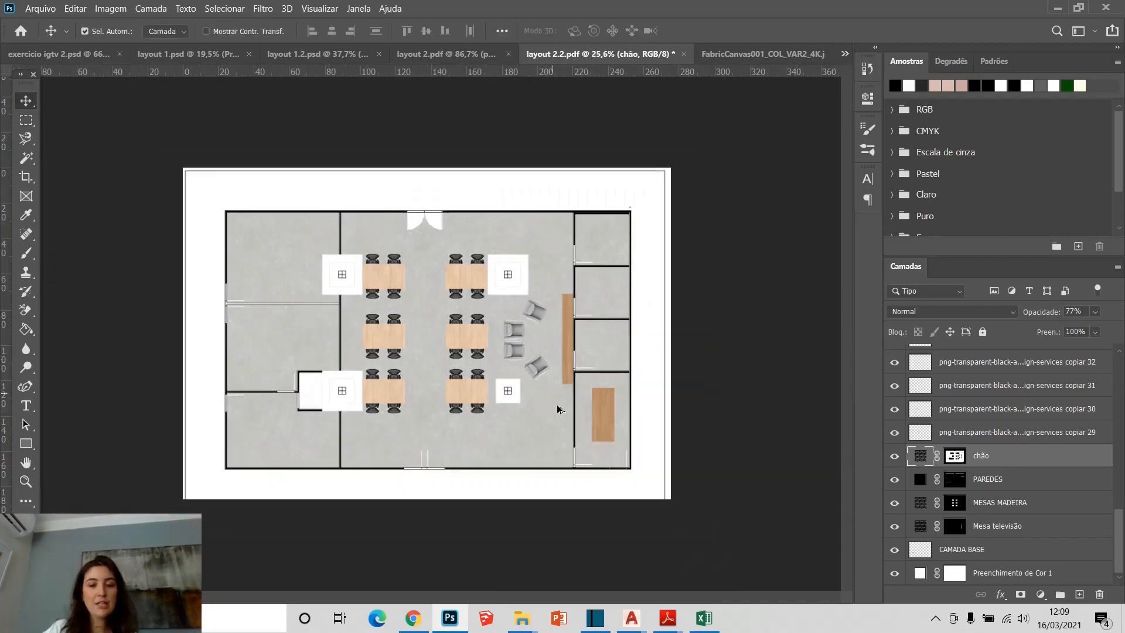
scroll(458, 369, up, 5)
scroll(459, 368, down, 4)
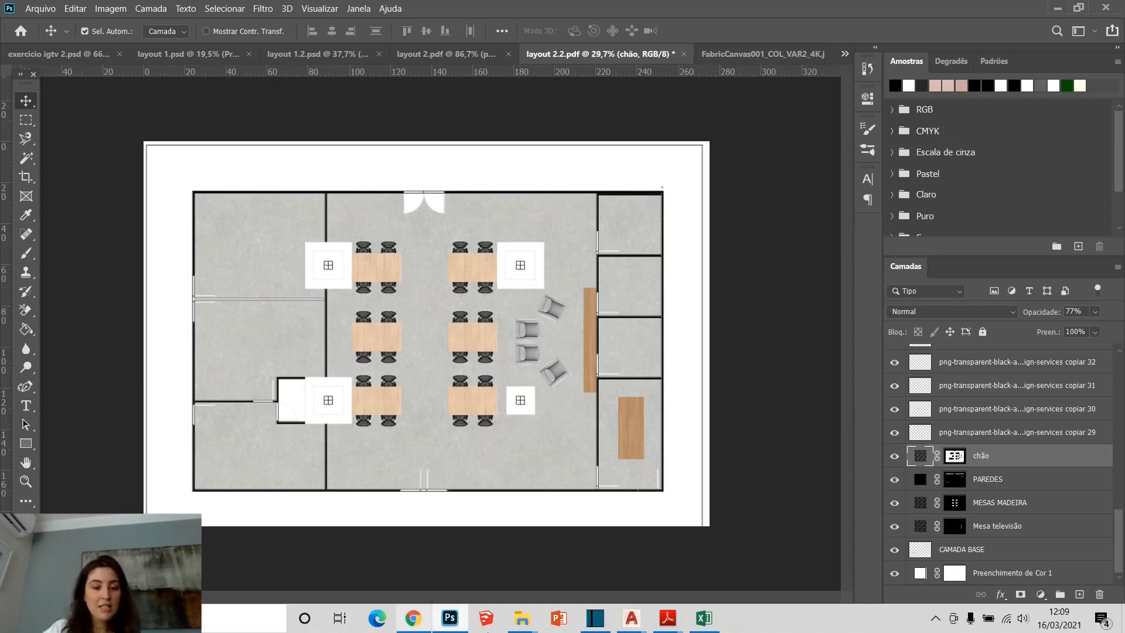
mouse_move(522, 619)
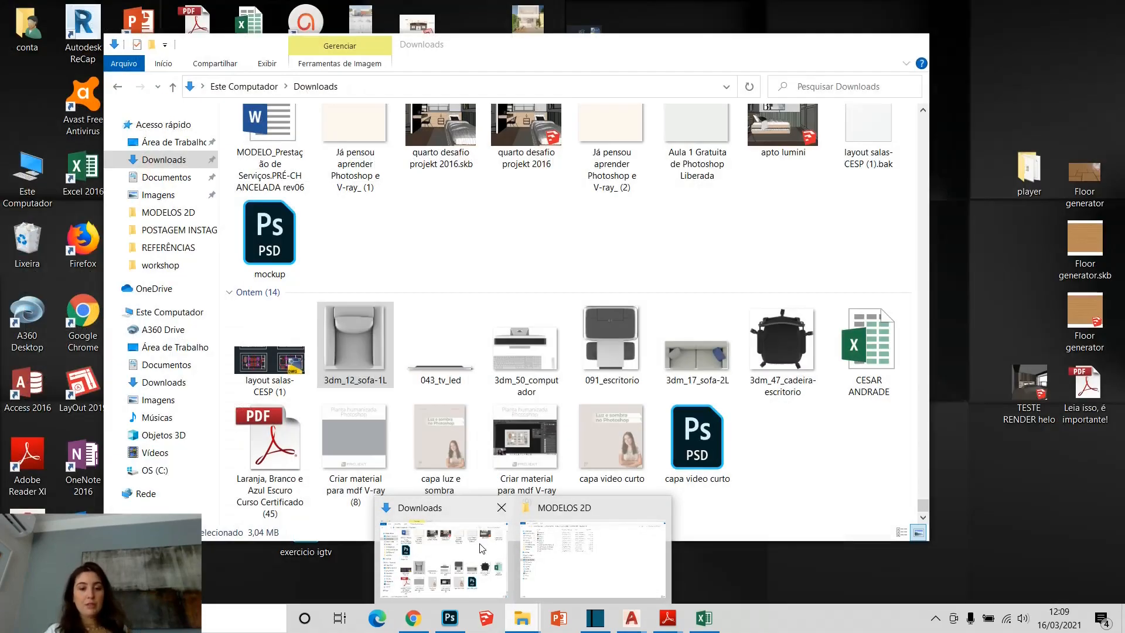
click(444, 560)
drag(530, 357, 551, 457)
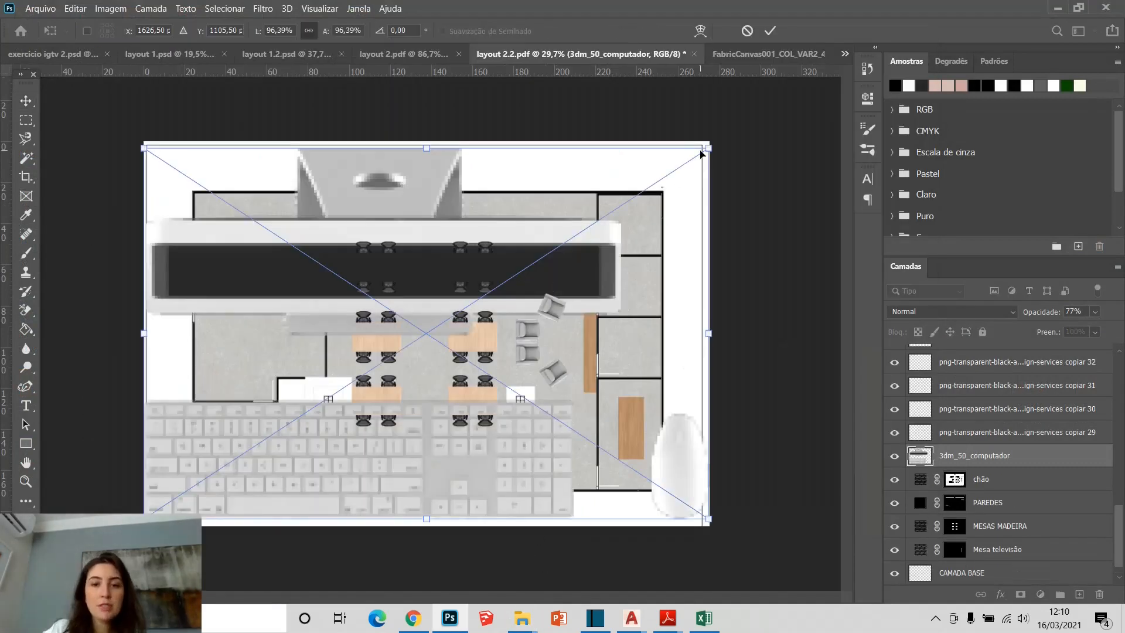
Shrink the computer image to about -1.93% in width and height so it faces the upper-right chair on the lower-left table group
drag(702, 154, 354, 451)
scroll(410, 398, up, 5)
scroll(337, 462, up, 5)
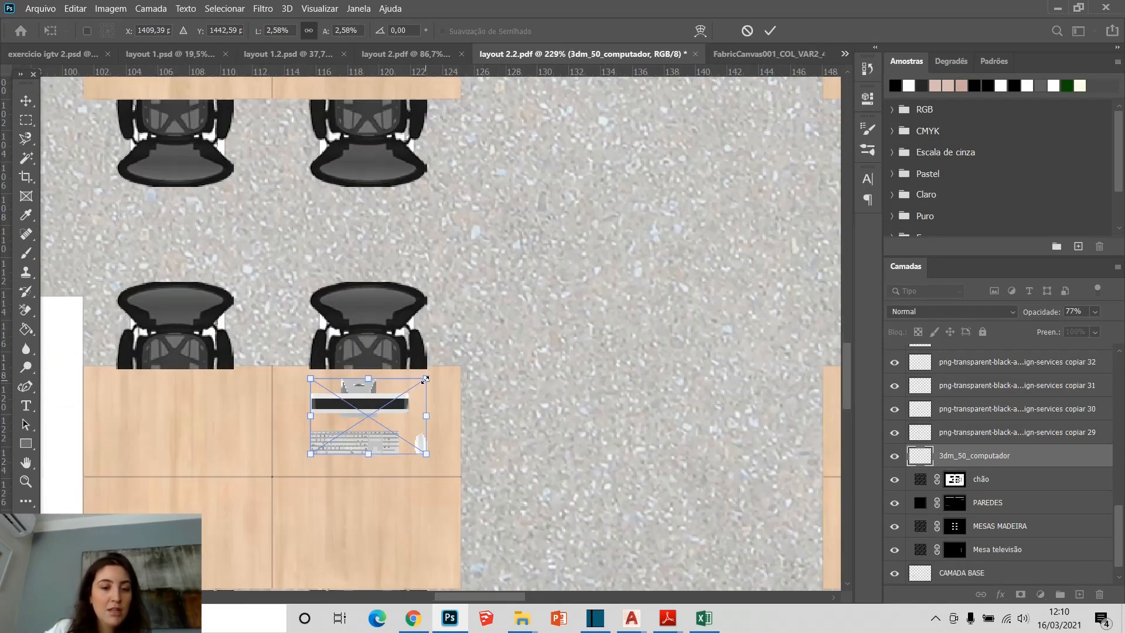
drag(426, 379, 293, 477)
key(Return)
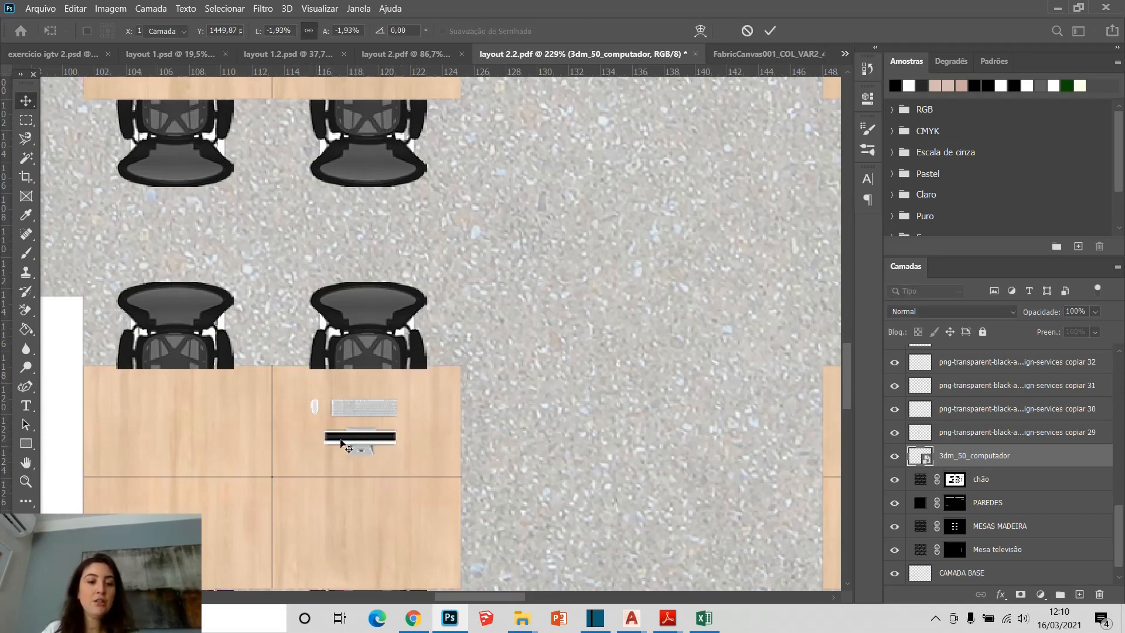
Duplicate the computer onto the upper-left seats of the lower-left and middle-left table groups
scroll(378, 435, down, 5)
scroll(374, 432, up, 5)
drag(364, 414, 253, 100)
scroll(372, 414, down, 2)
scroll(280, 281, down, 6)
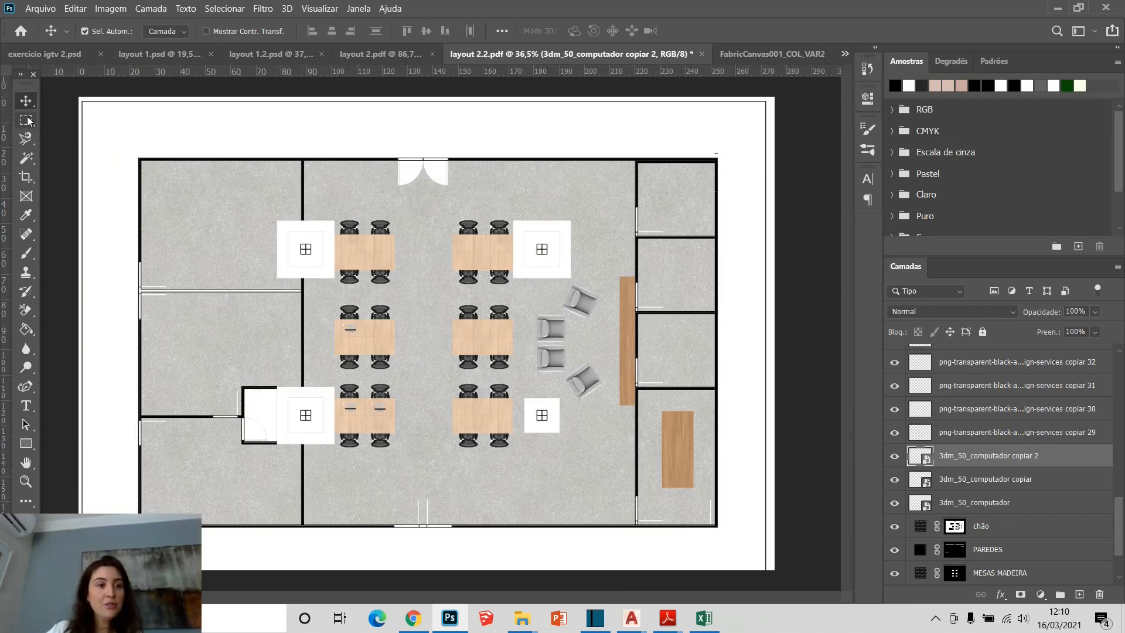
Examine the furniture in the layout 2 and layout 1.2 plans as reference and return to layout 2.2
drag(28, 121, 82, 130)
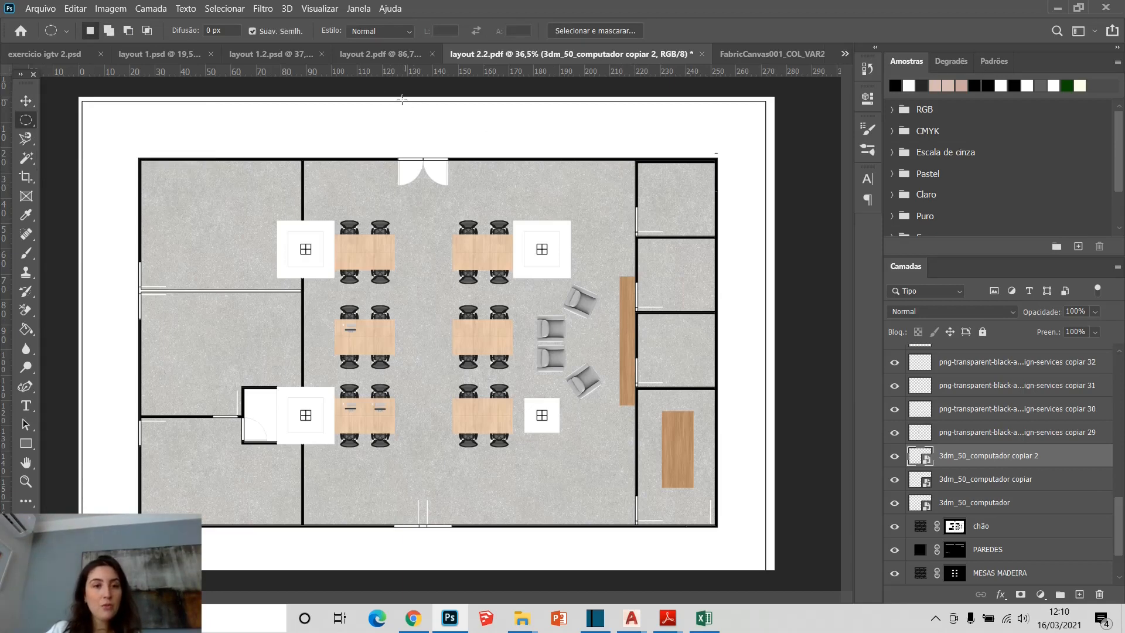
click(378, 53)
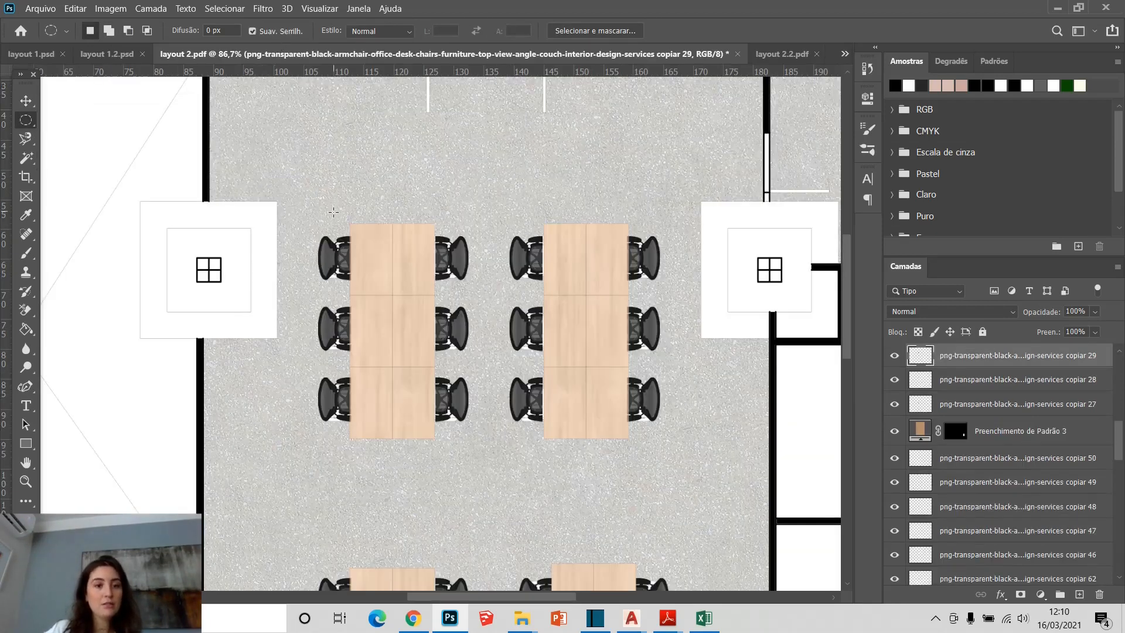
scroll(333, 212, down, 1)
scroll(188, 271, down, 3)
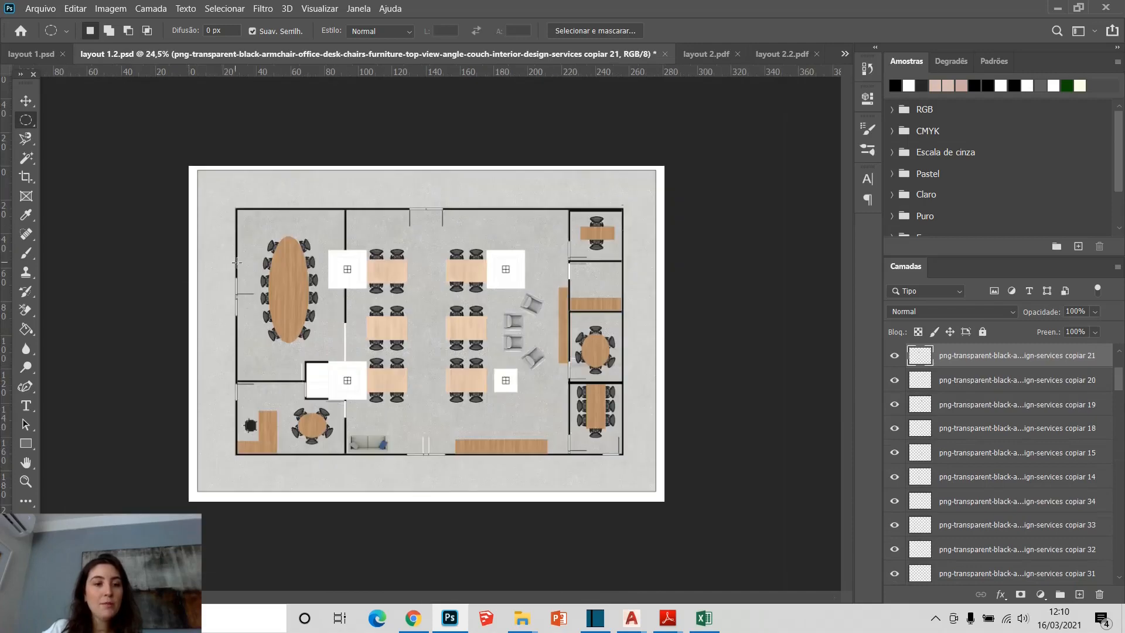
scroll(237, 257, up, 4)
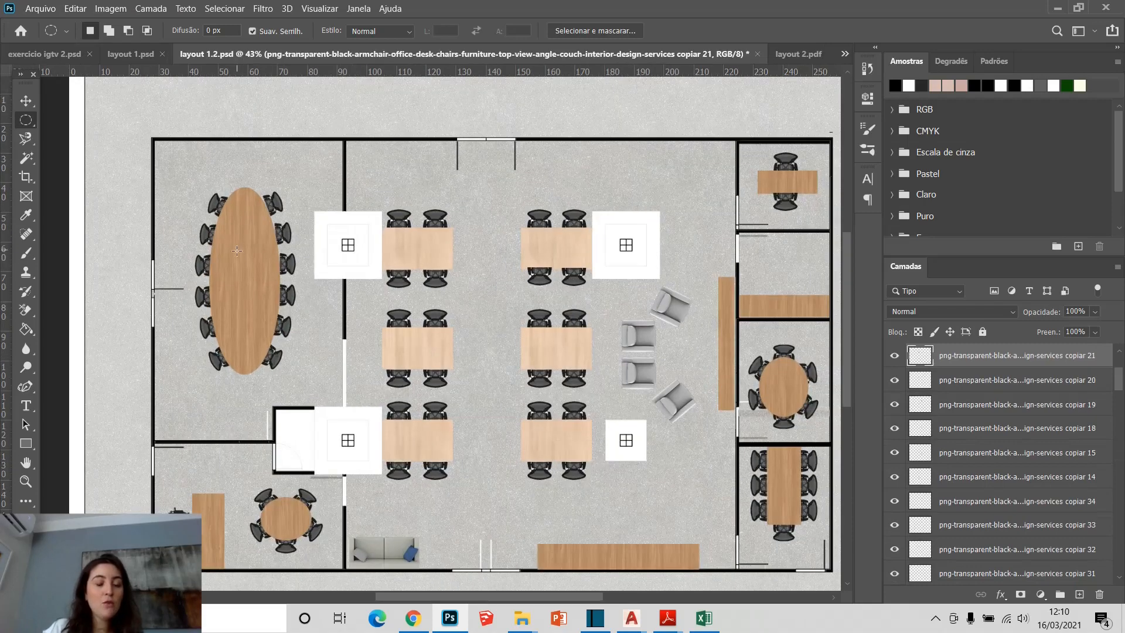
click(798, 54)
click(845, 53)
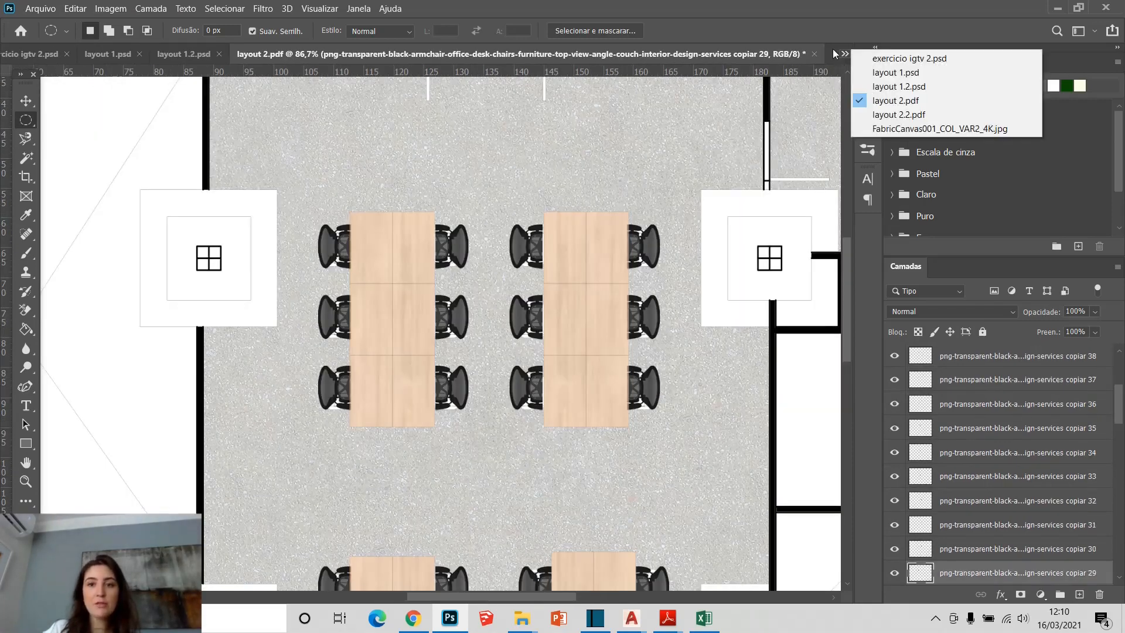
click(899, 114)
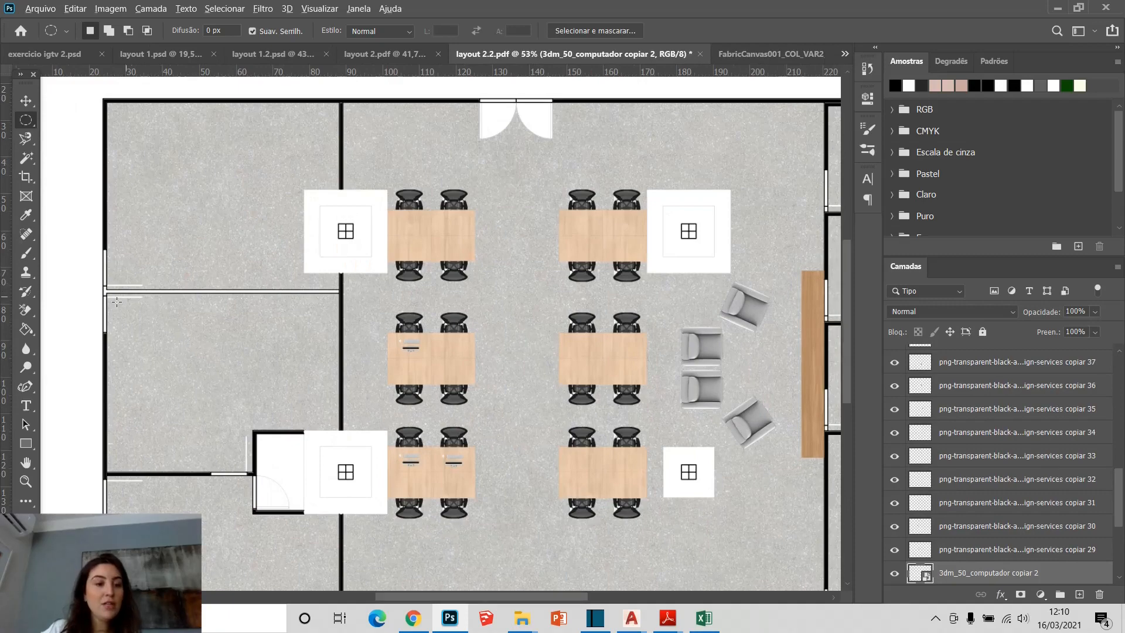
Select the horizontal double-line partition between the two upper-left rooms with the rectangular marquee and erase its lines from CAMADA BASE
scroll(118, 299, up, 4)
right_click(25, 121)
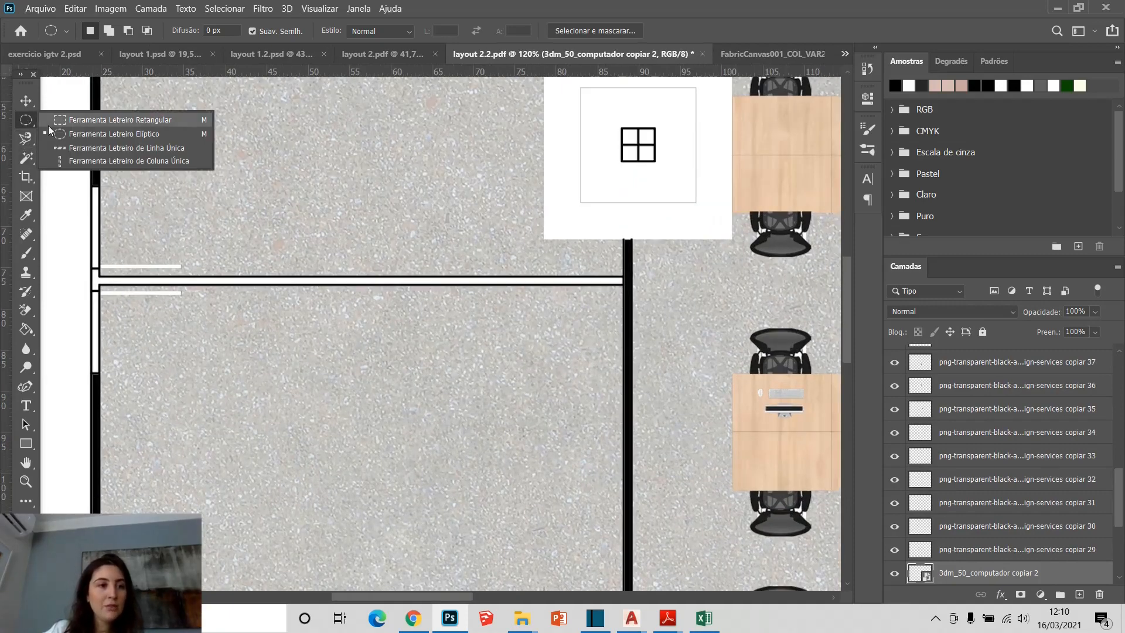
click(76, 116)
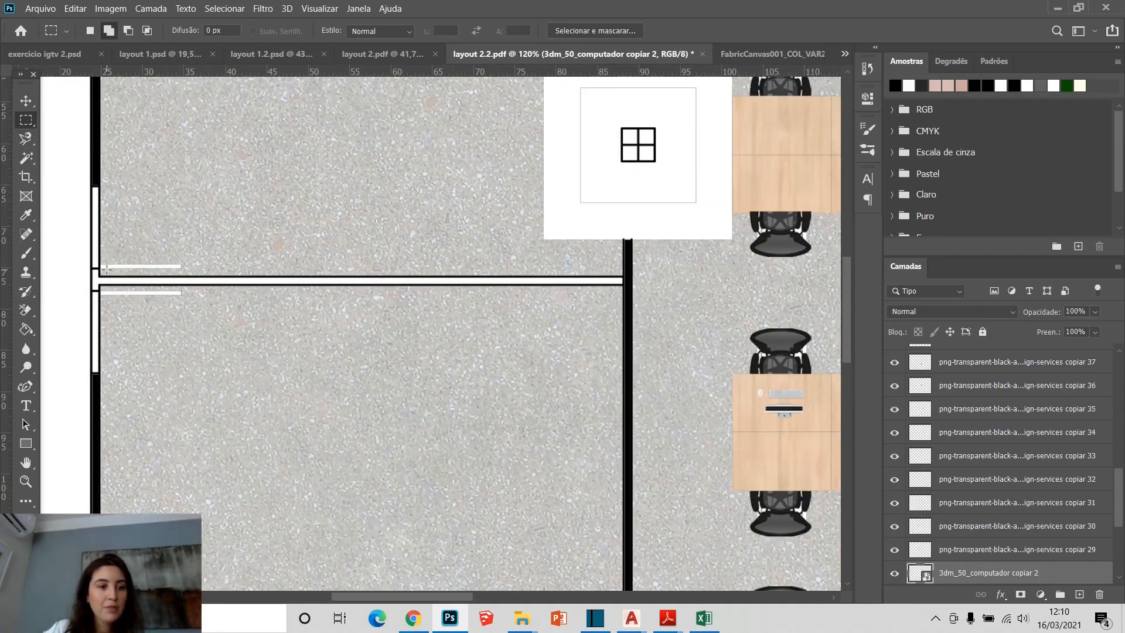
drag(101, 272, 624, 286)
scroll(1004, 463, down, 3)
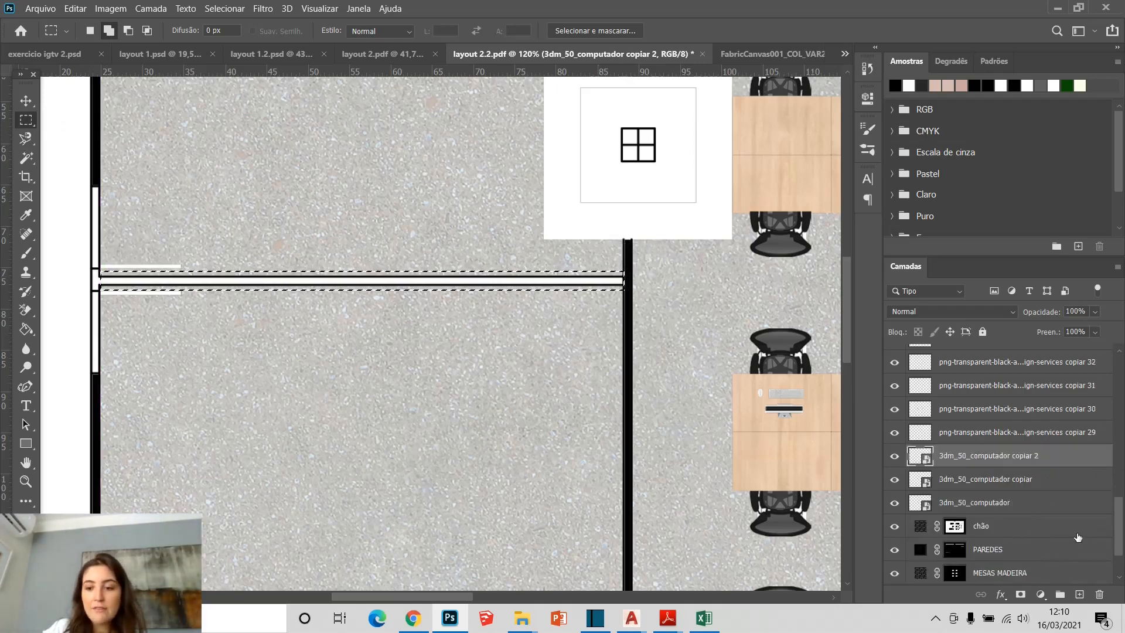
click(1017, 552)
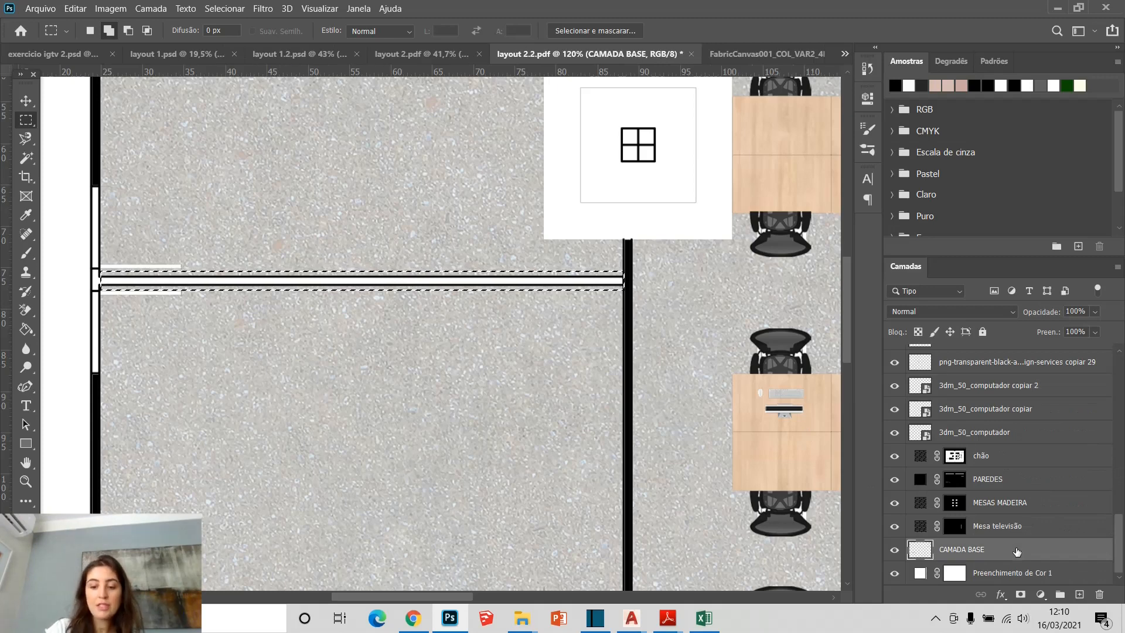
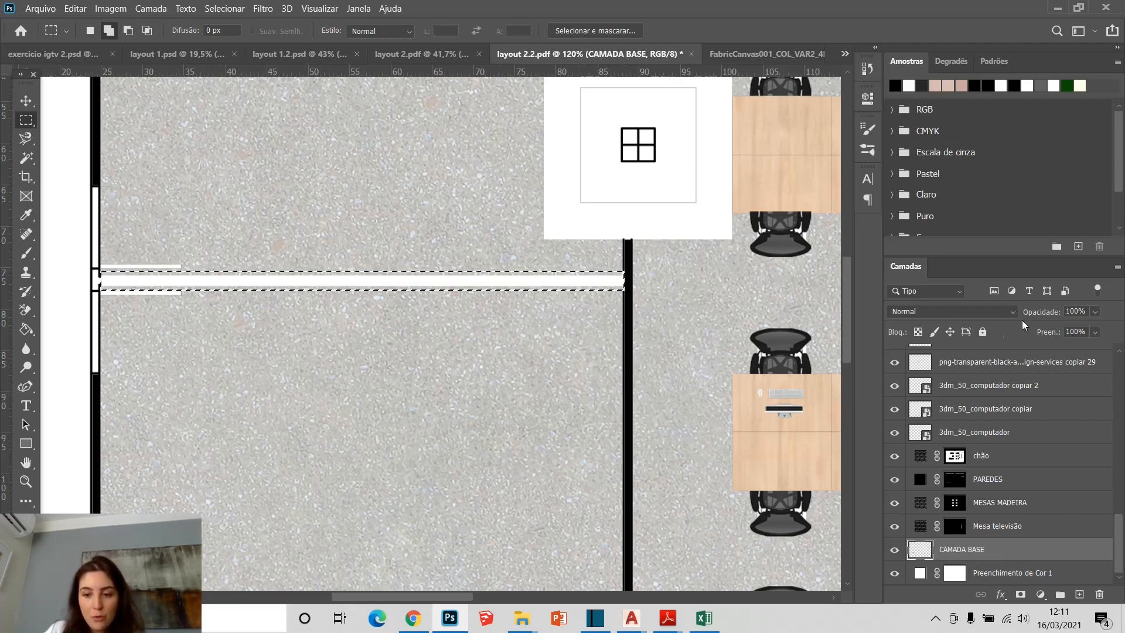
Try painting on the chão layer mask inside the selected partition strip with a 472 px brush, and undo the stroke
click(985, 462)
click(956, 461)
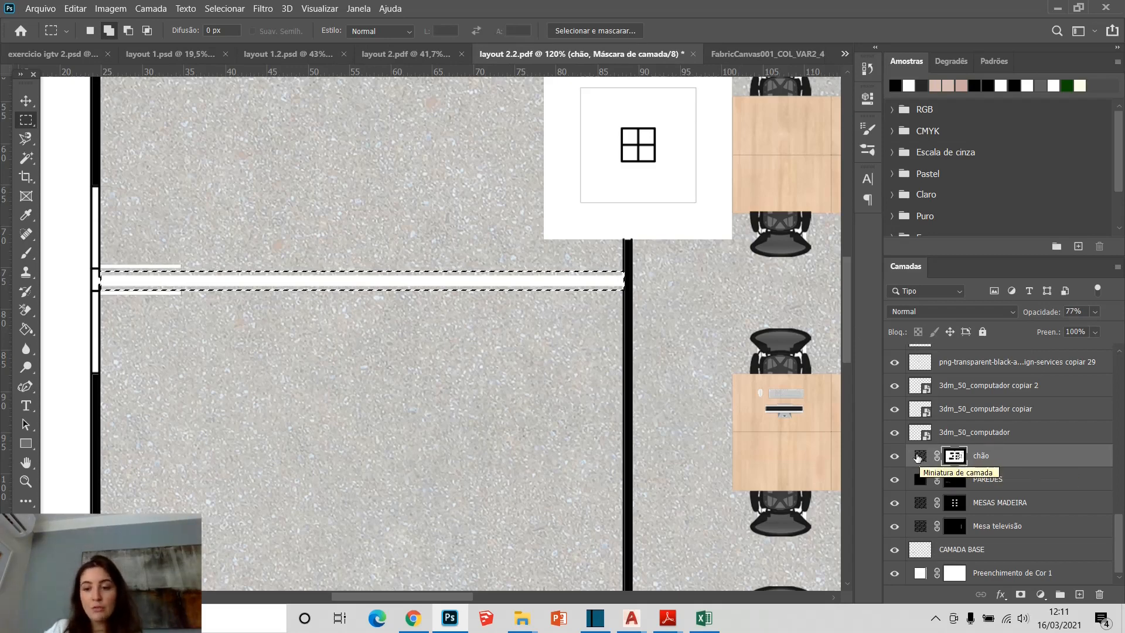
click(920, 457)
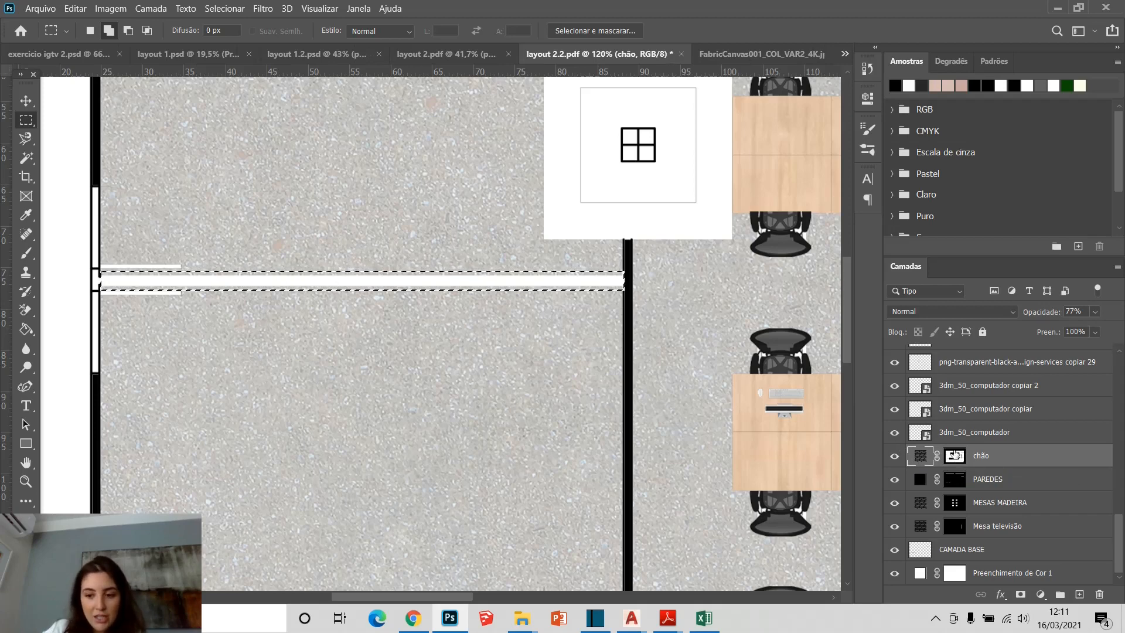
click(955, 455)
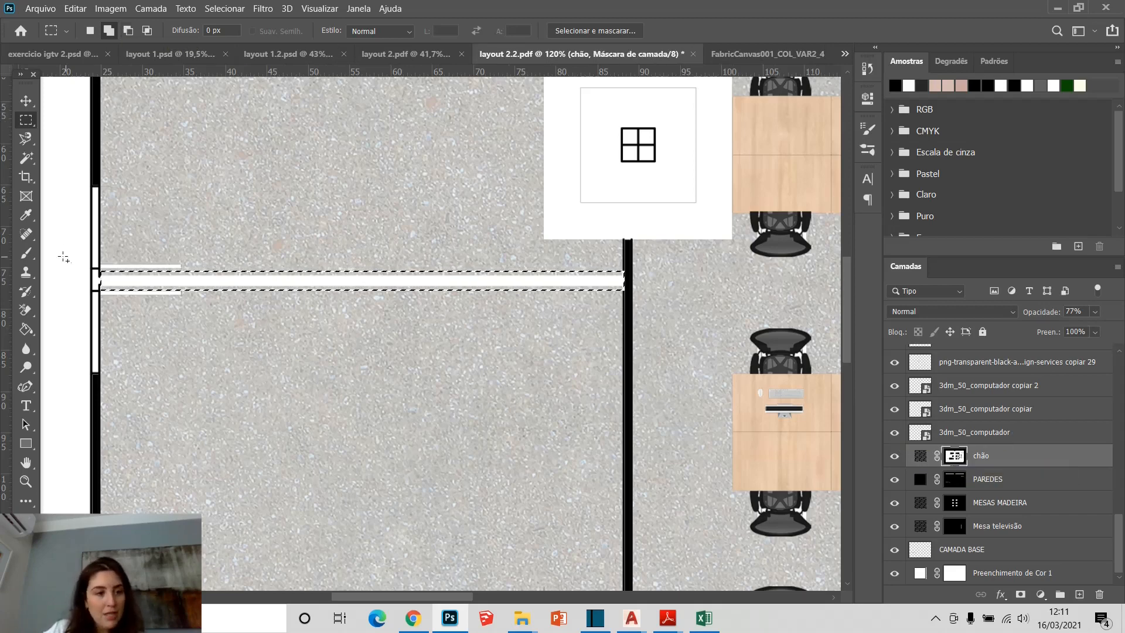
click(26, 253)
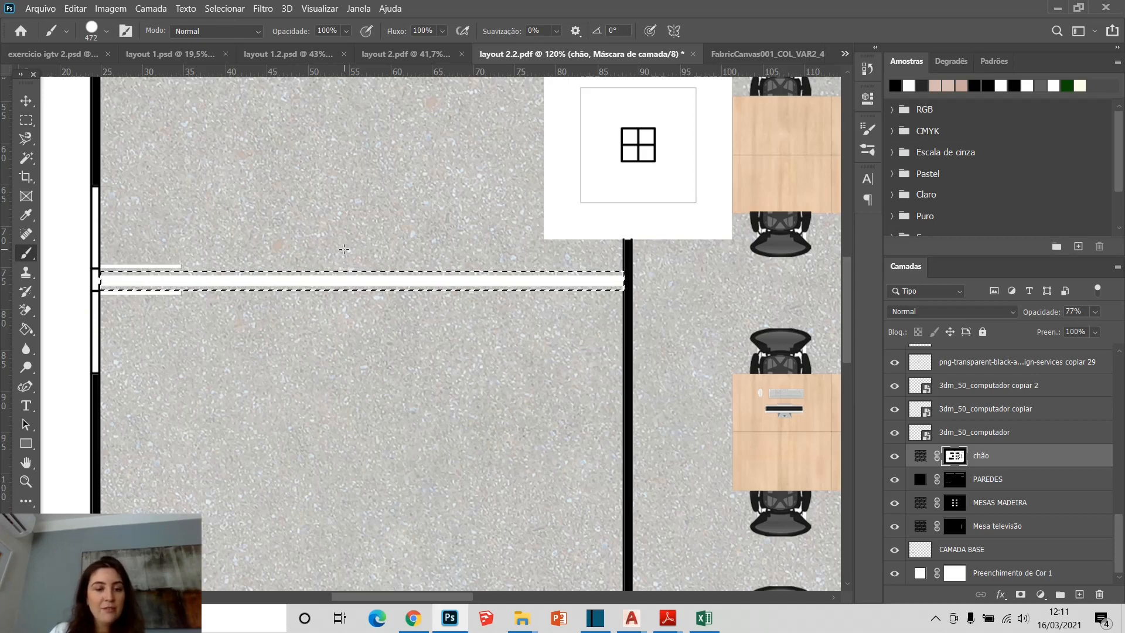
click(373, 331)
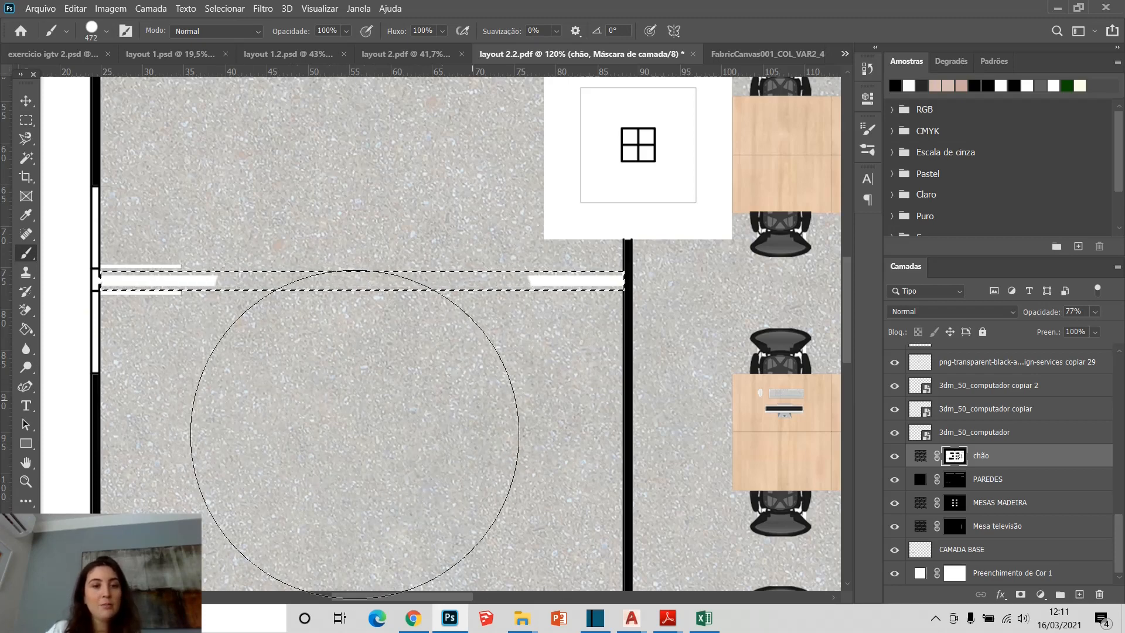
key(ctrl+z)
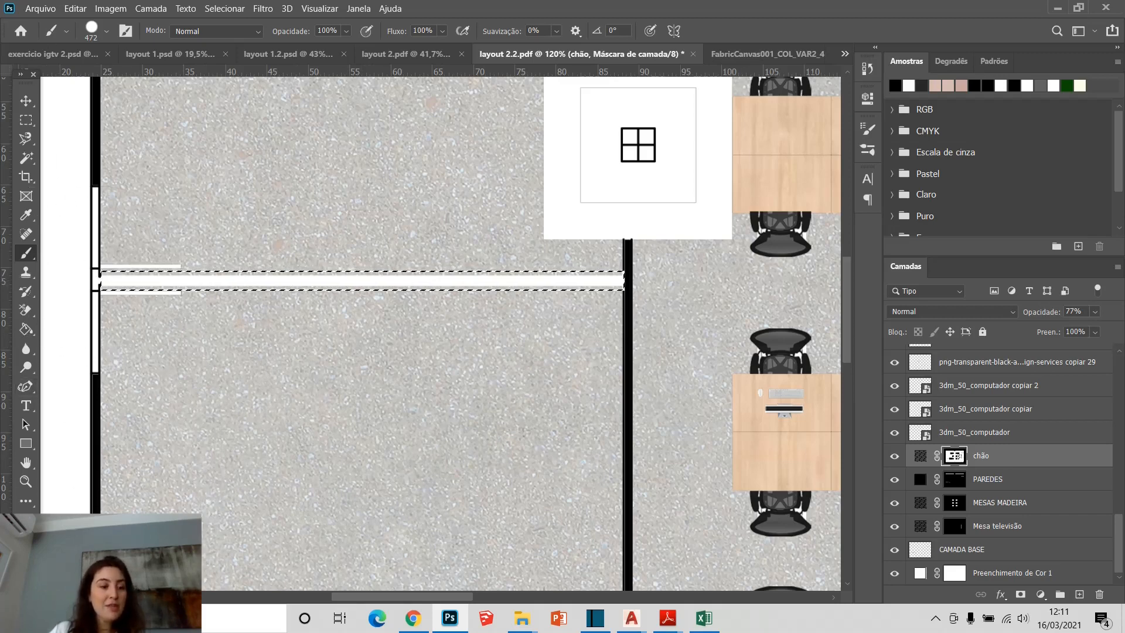
Set the foreground colour to white (ffffff), paint the chão layer mask across the whole selected partition strip, and clear the selection
click(22, 531)
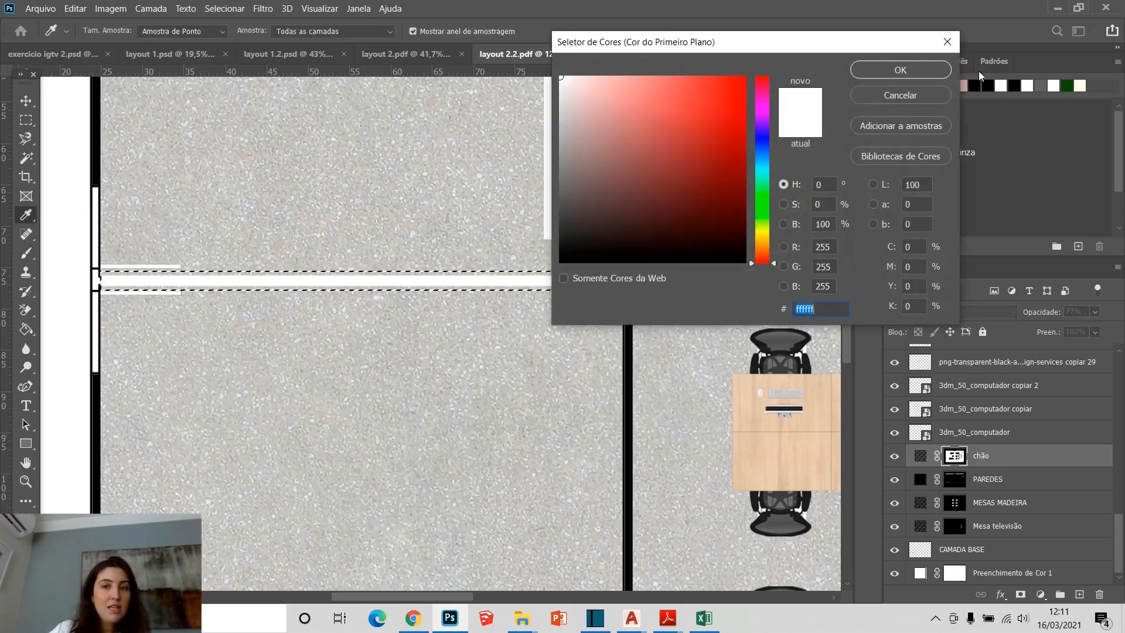
click(941, 63)
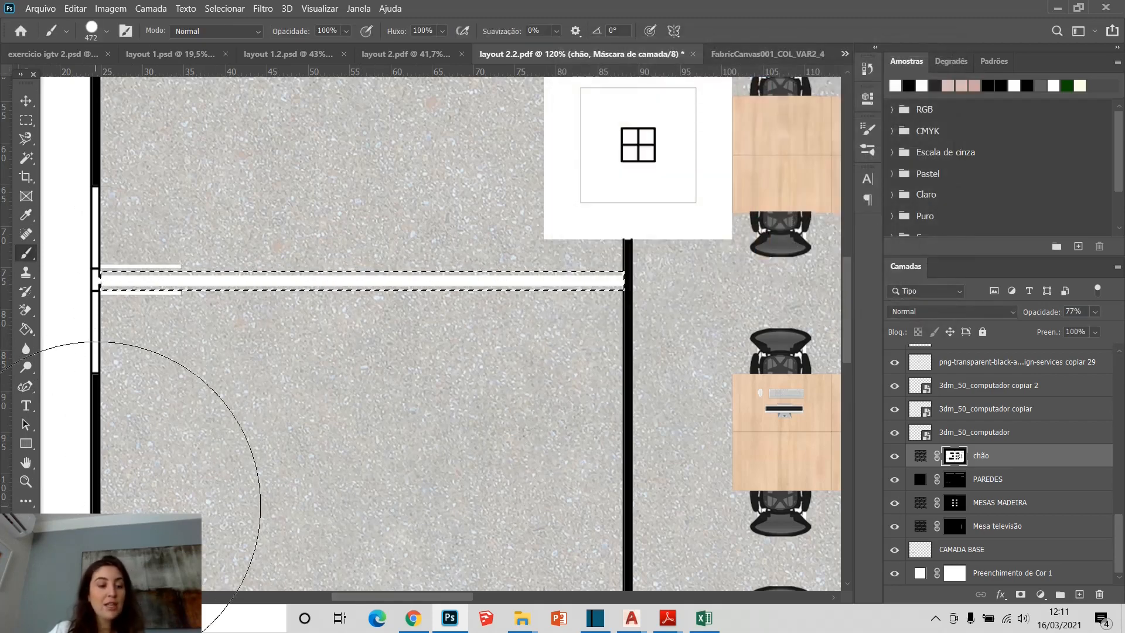
click(416, 318)
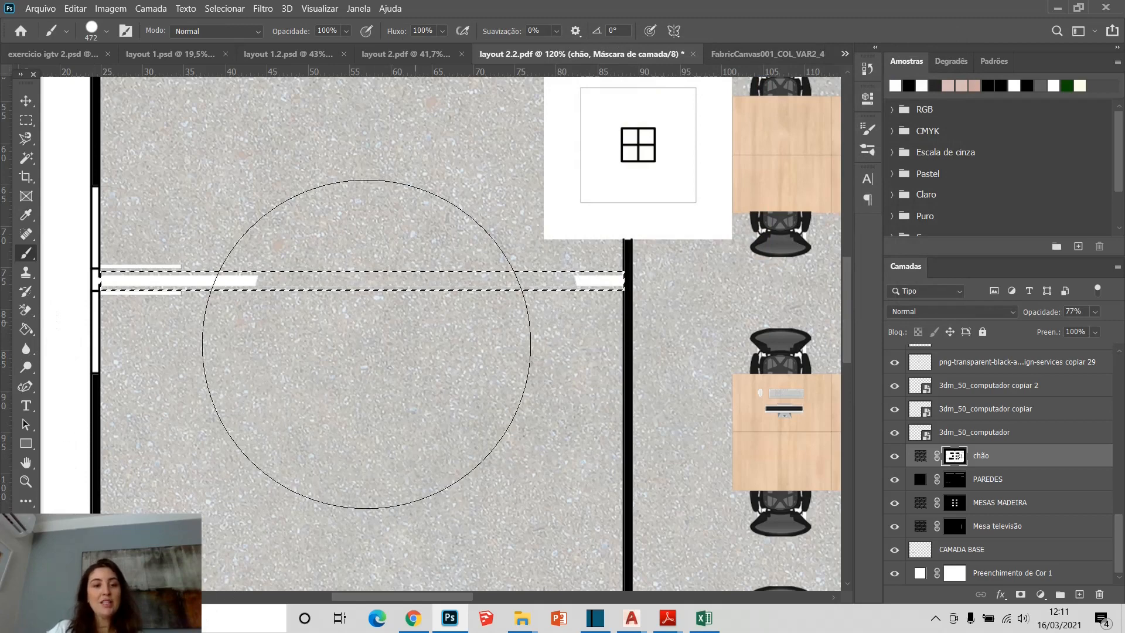
click(505, 271)
click(207, 277)
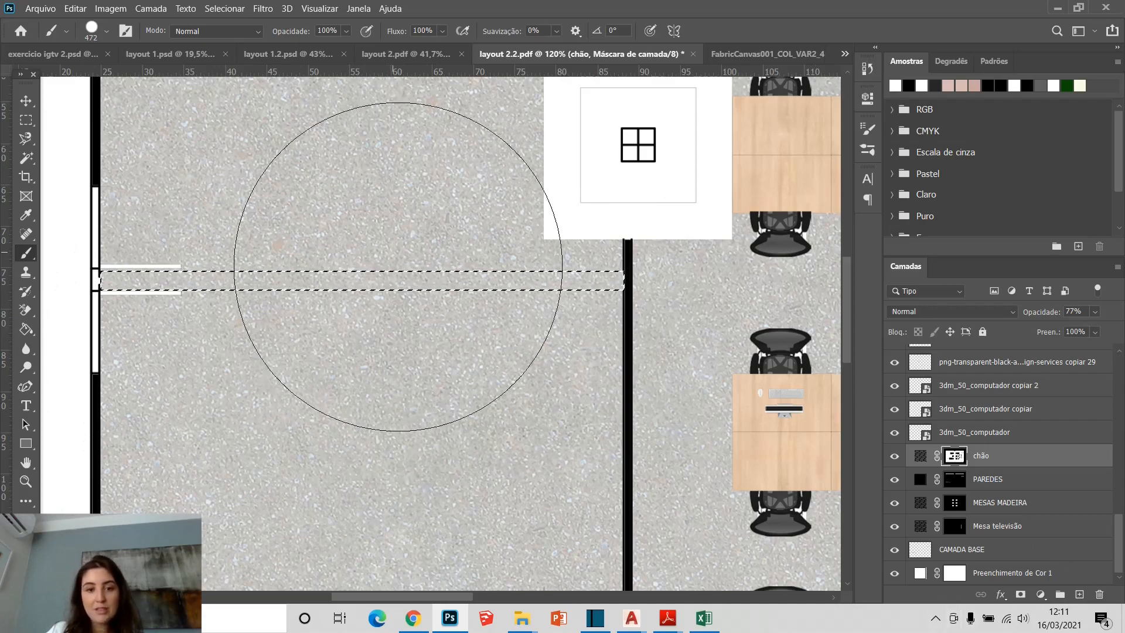
key(ctrl+d)
scroll(212, 340, down, 5)
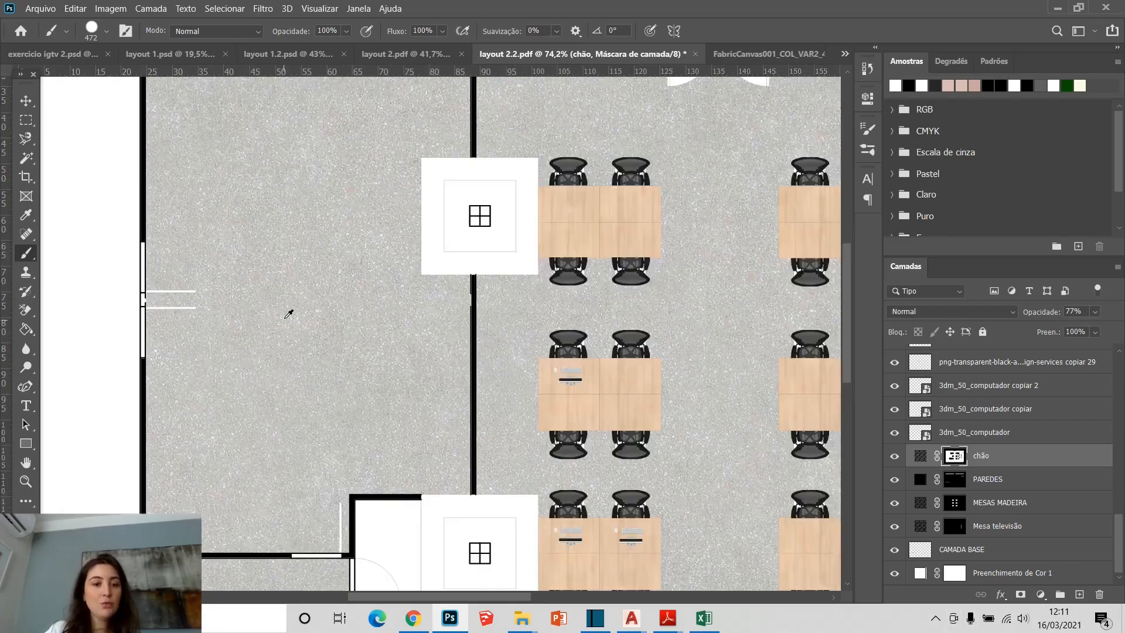
scroll(269, 314, up, 4)
scroll(268, 354, up, 2)
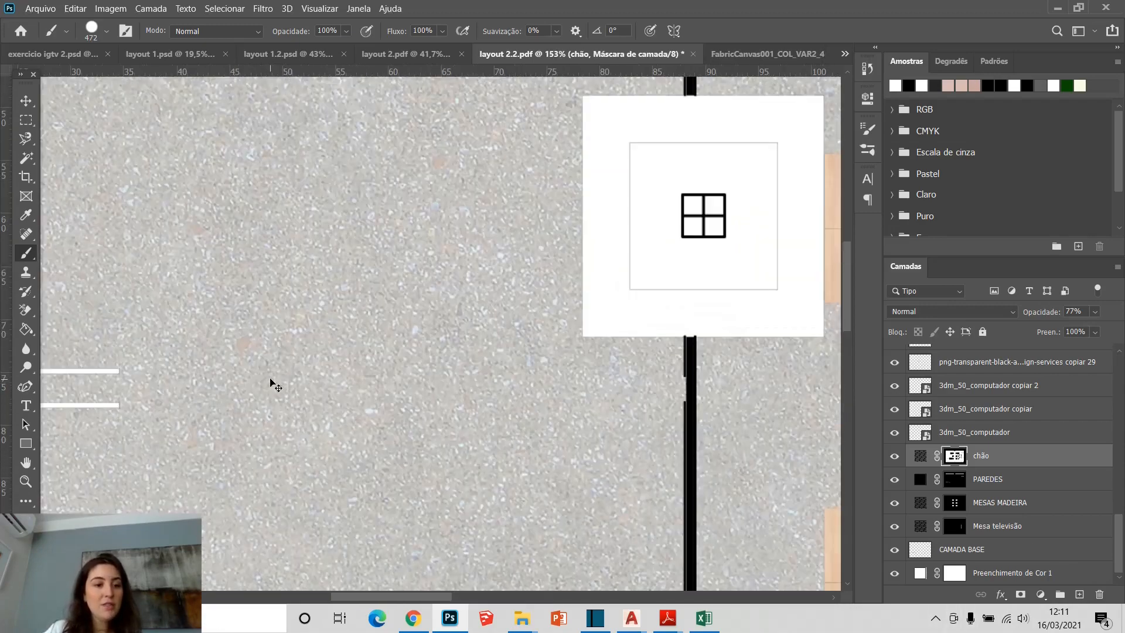
Undo the deselection and the floor painting on the chão mask along the partition strip
key(ctrl+shift+d)
key(ctrl+z)
key(ctrl+z)
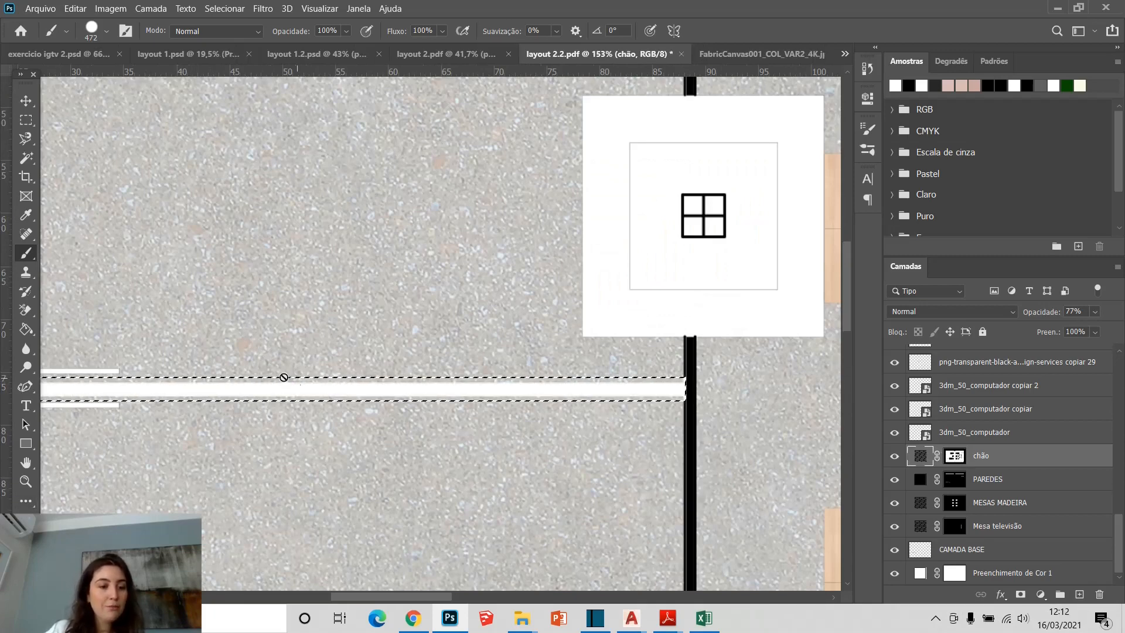
Try hiding the floor in the partition strip by painting its chão mask, and undo back to before the partition lines were erased
click(955, 455)
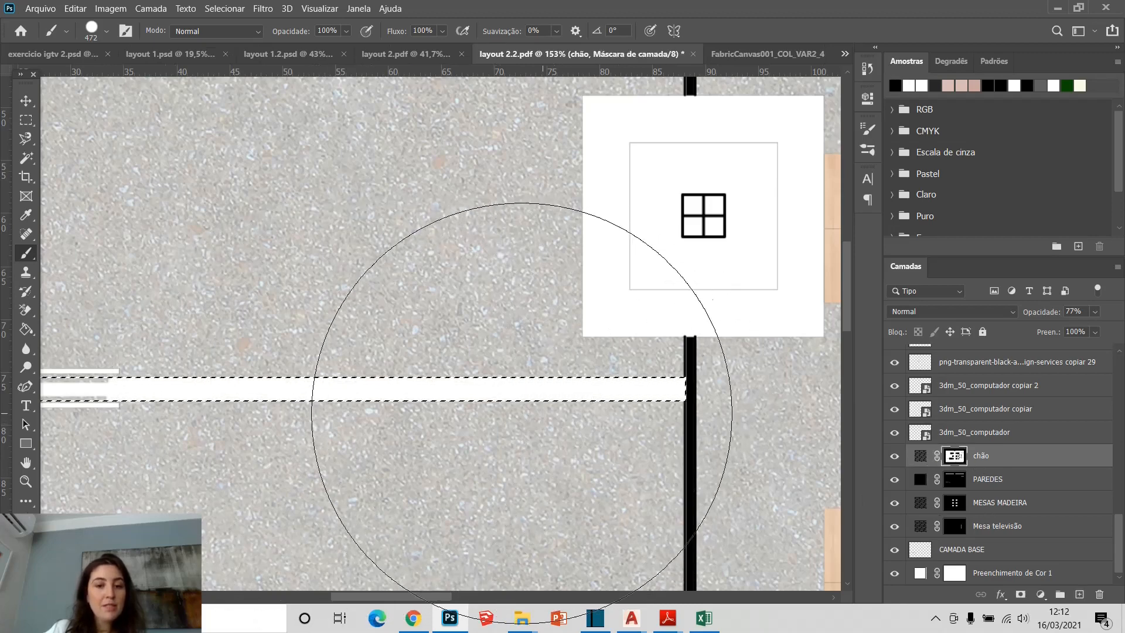
scroll(387, 295, down, 3)
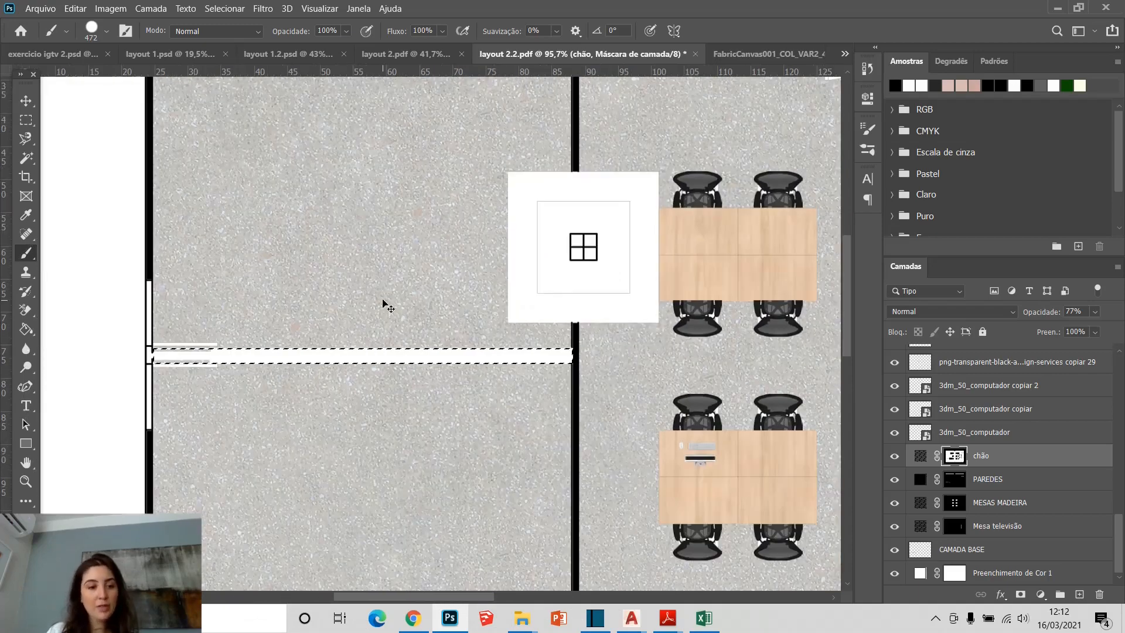
key(ctrl+z)
key(ctrl+z)
key(ctrl+z)
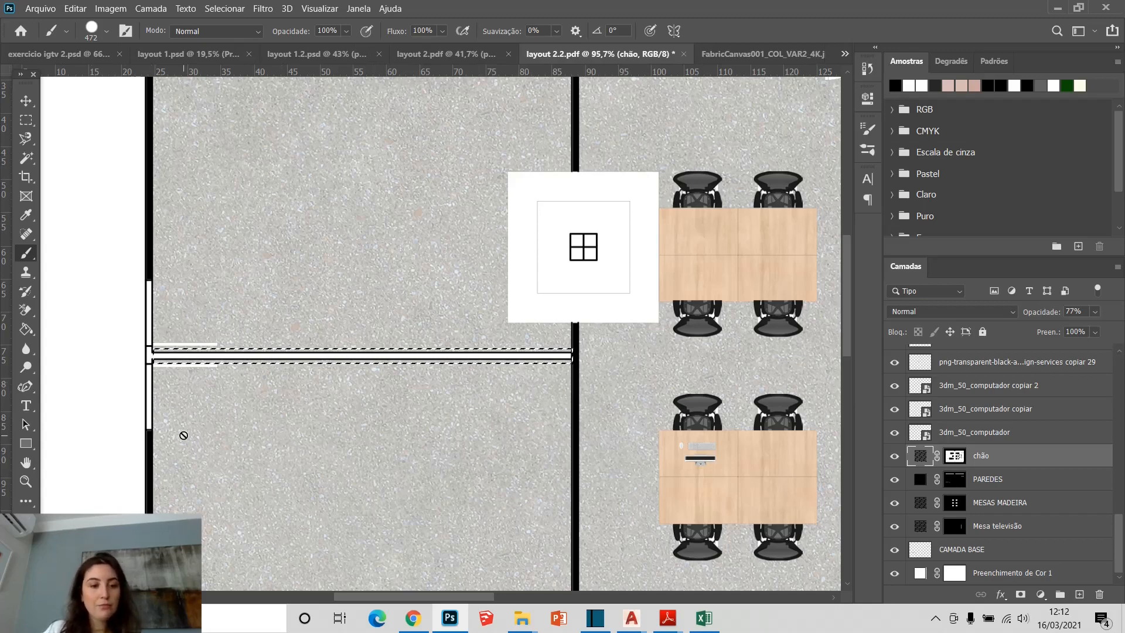
Erase the partition lines from CAMADA BASE, paint the strip white on the chão mask to fill it with floor, and deselect
key(ctrl+y)
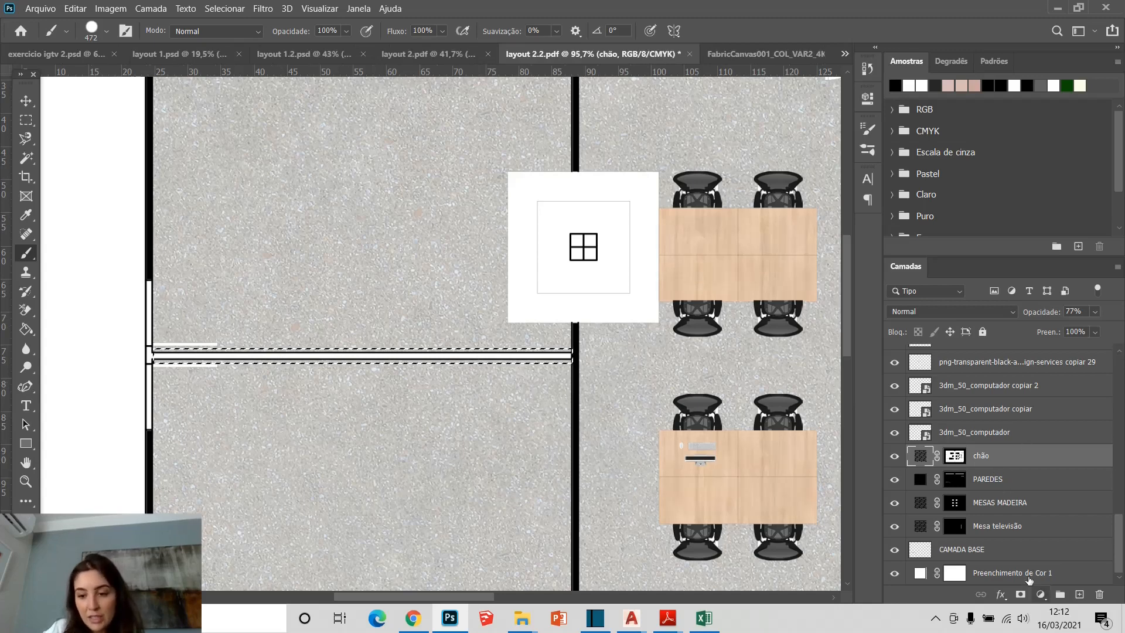
click(1007, 550)
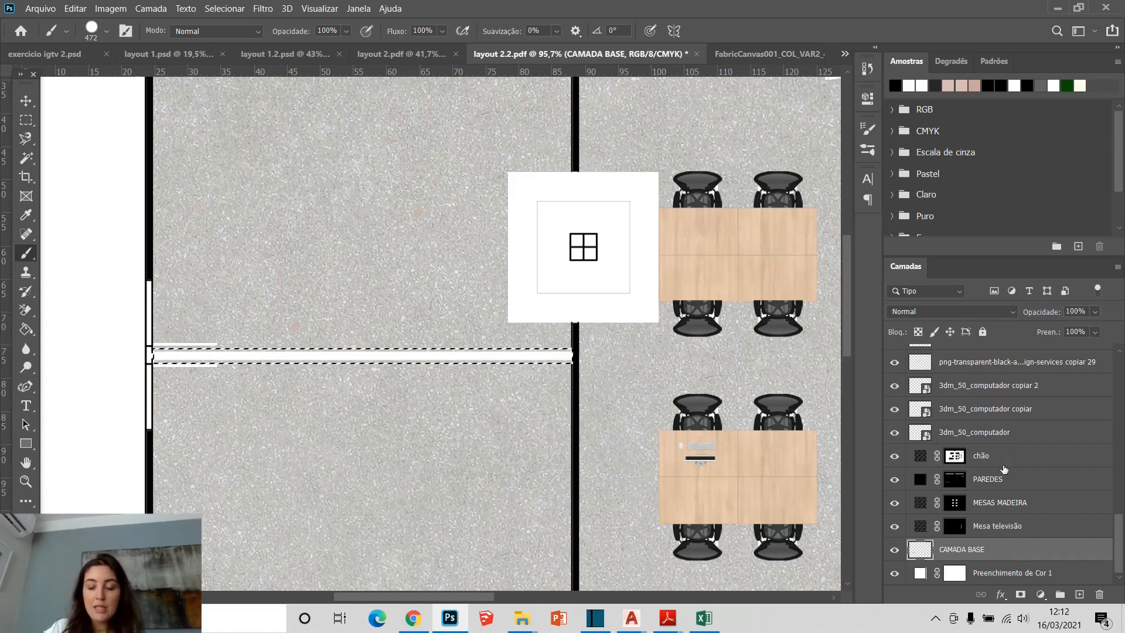
click(955, 456)
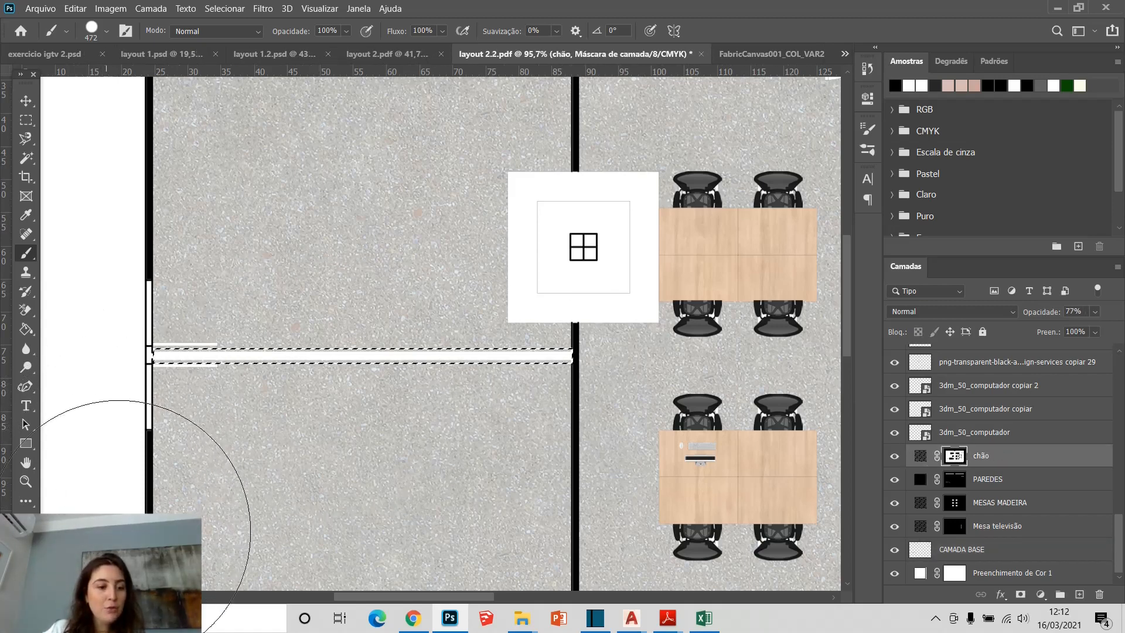
key(x)
mouse_move(191, 388)
mouse_down()
mouse_move(412, 354)
mouse_move(459, 377)
mouse_move(101, 364)
mouse_up()
key(ctrl+d)
alt+scroll(167, 322, down, 3)
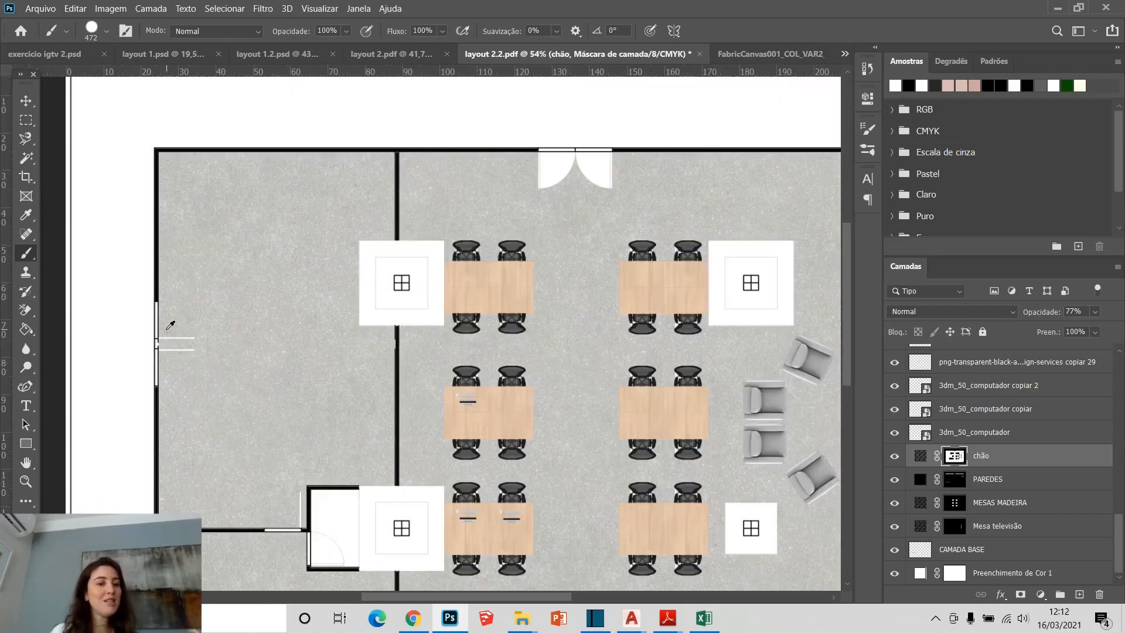
Draw a tall, narrow elliptical selection near the centre of the large upper-left room
scroll(170, 325, down, 2)
click(26, 120)
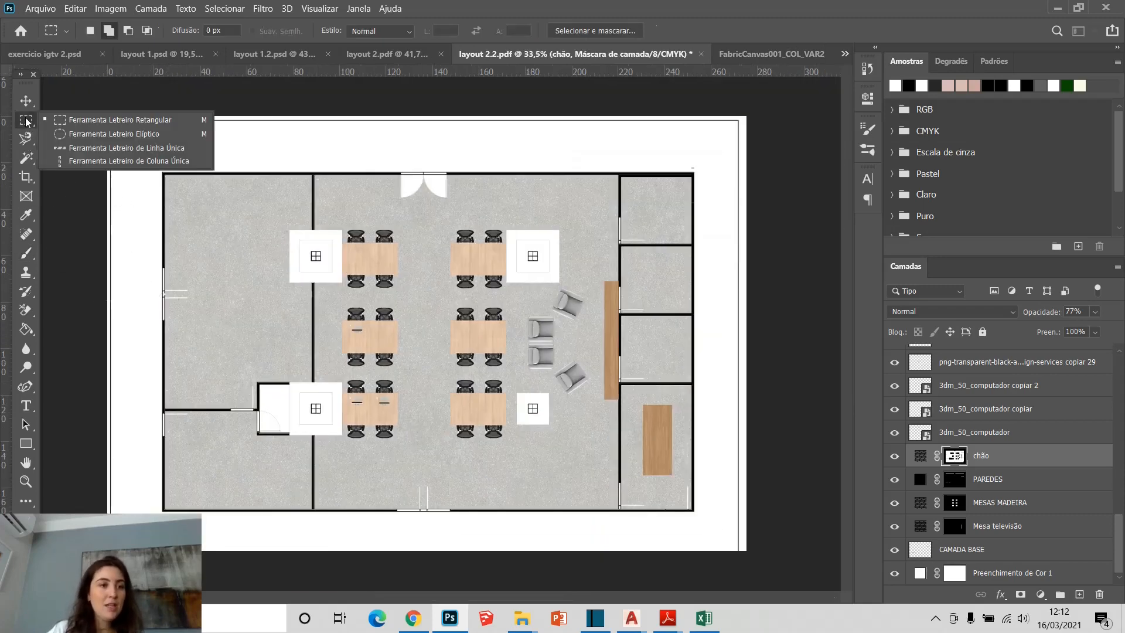
click(82, 133)
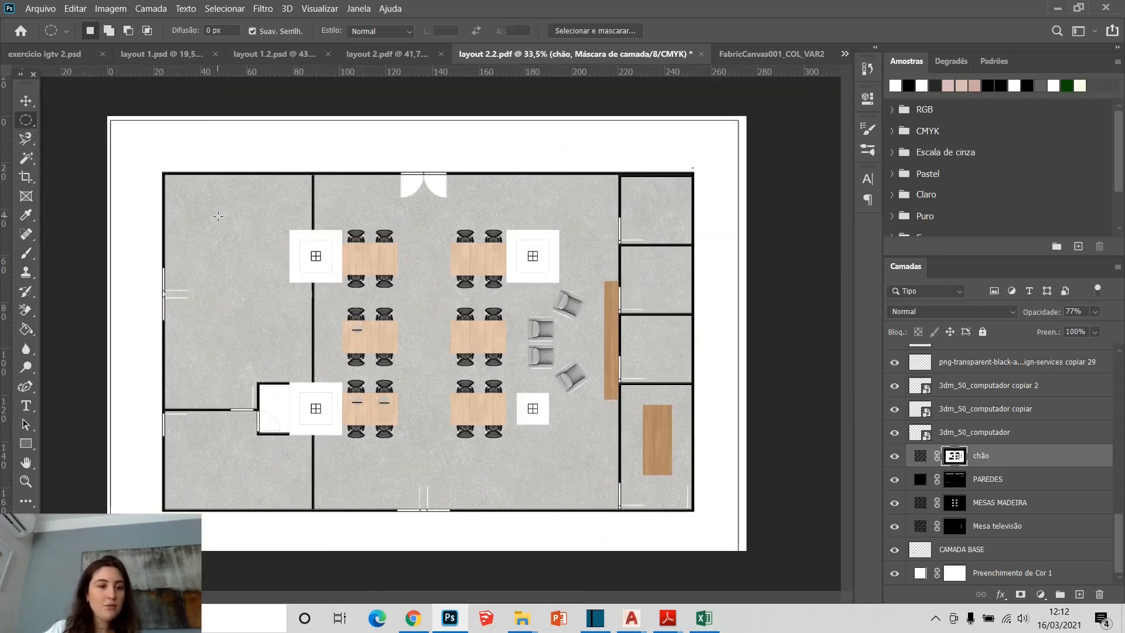
drag(216, 216, 264, 358)
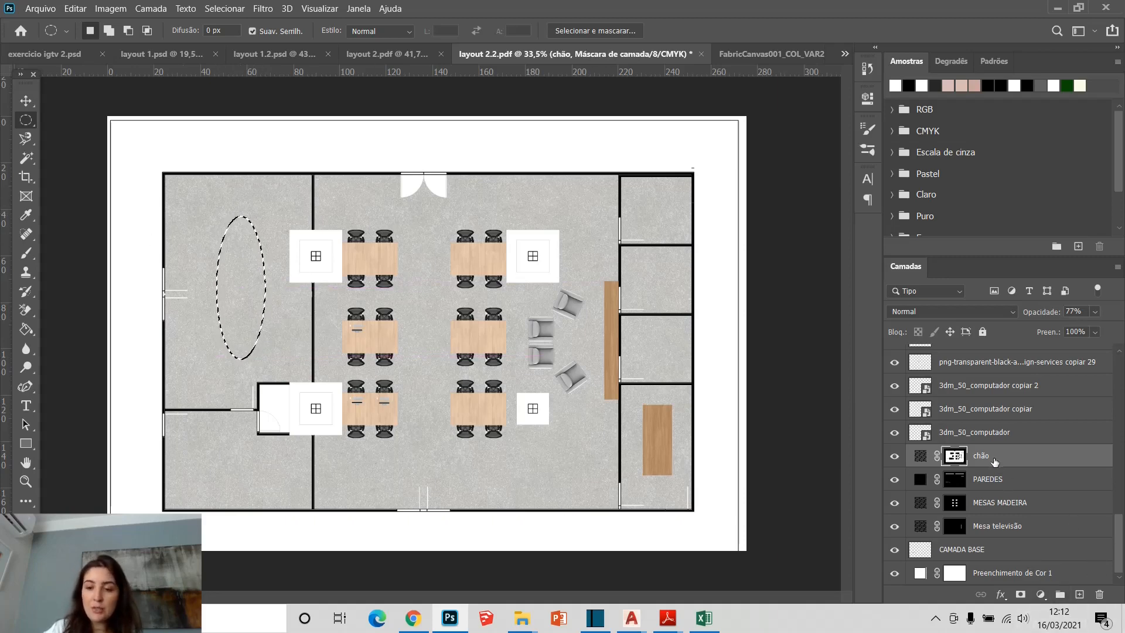
Add a pattern fill layer to the elliptical selection using the medium-brown wood pattern at 100% scale
click(1040, 593)
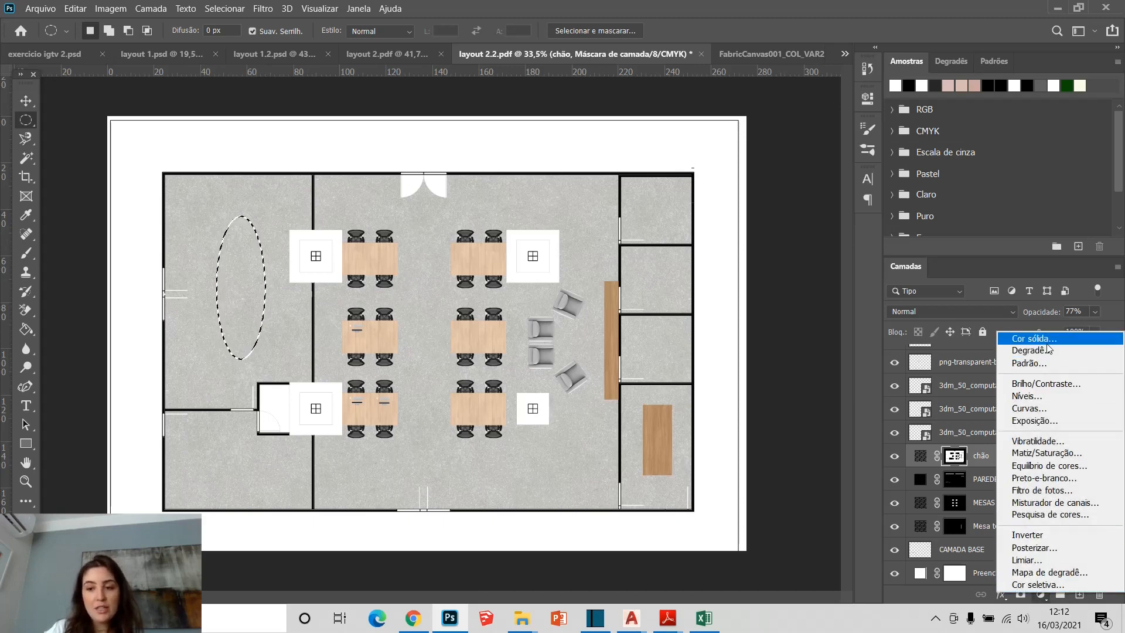
click(1047, 364)
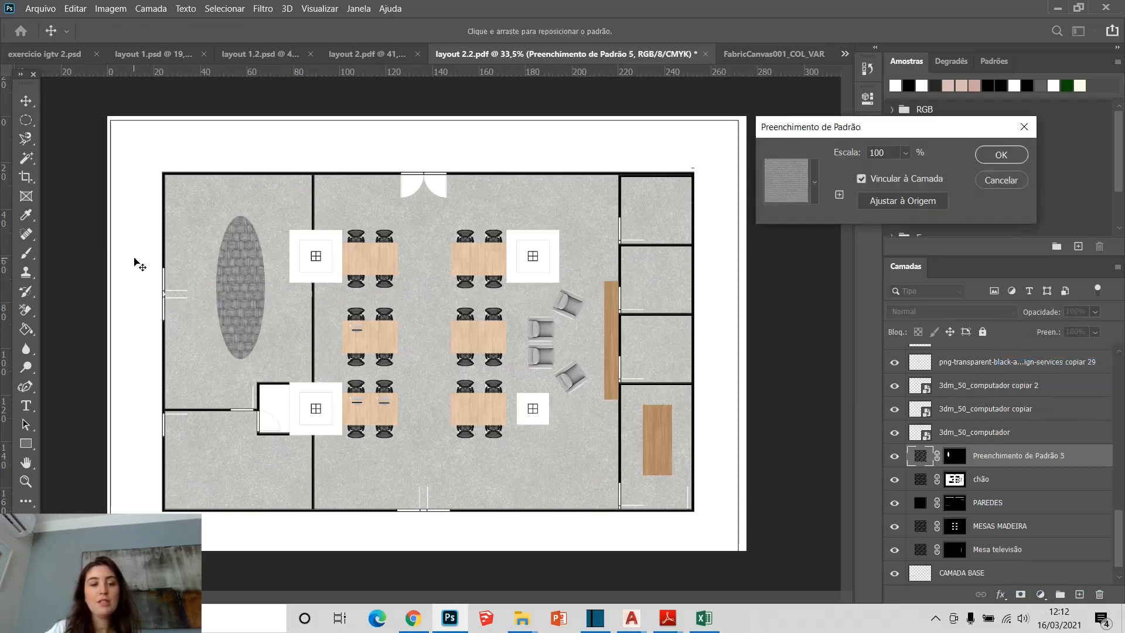
click(808, 186)
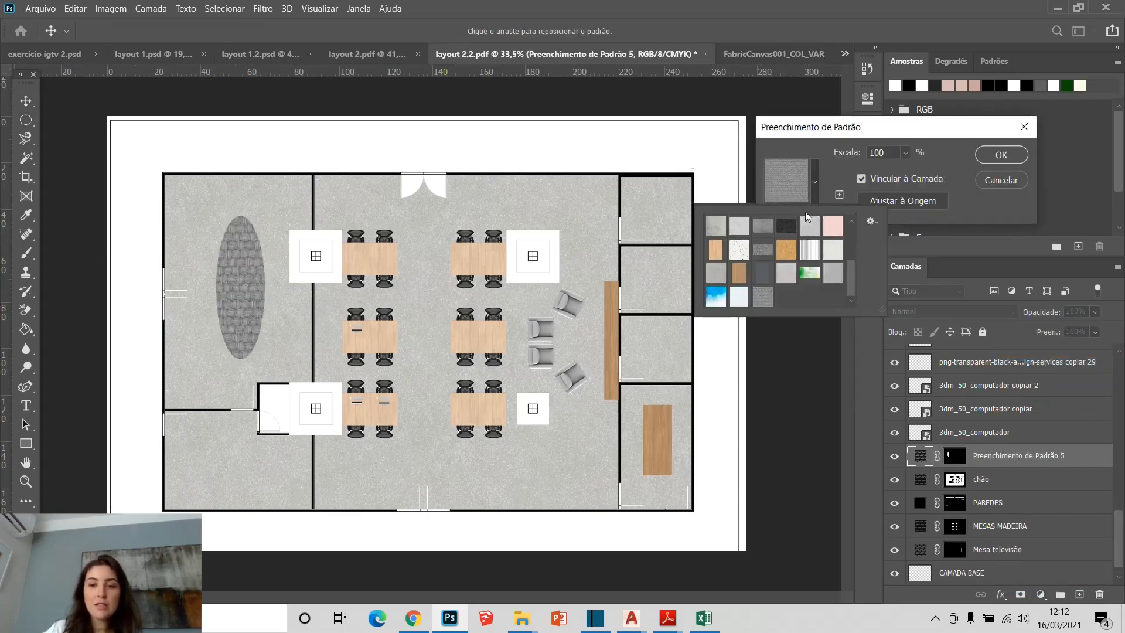
click(739, 271)
click(995, 156)
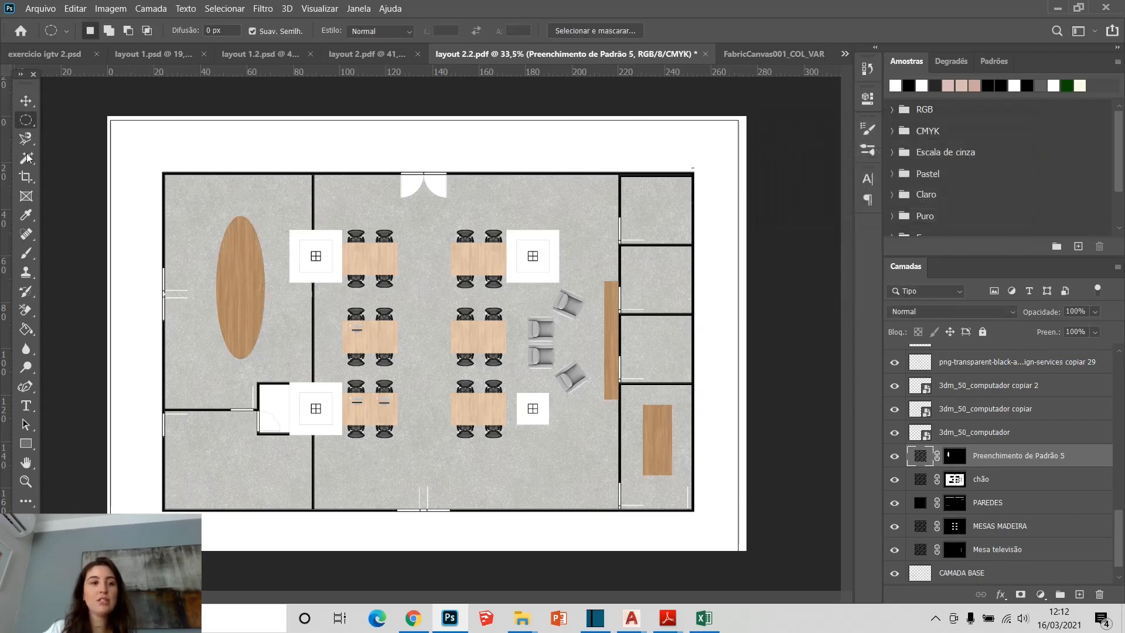
Move the oval wood table slightly toward the outer left wall of its room and check its layer by toggling visibility
click(29, 103)
scroll(223, 287, up, 3)
drag(205, 274, 184, 280)
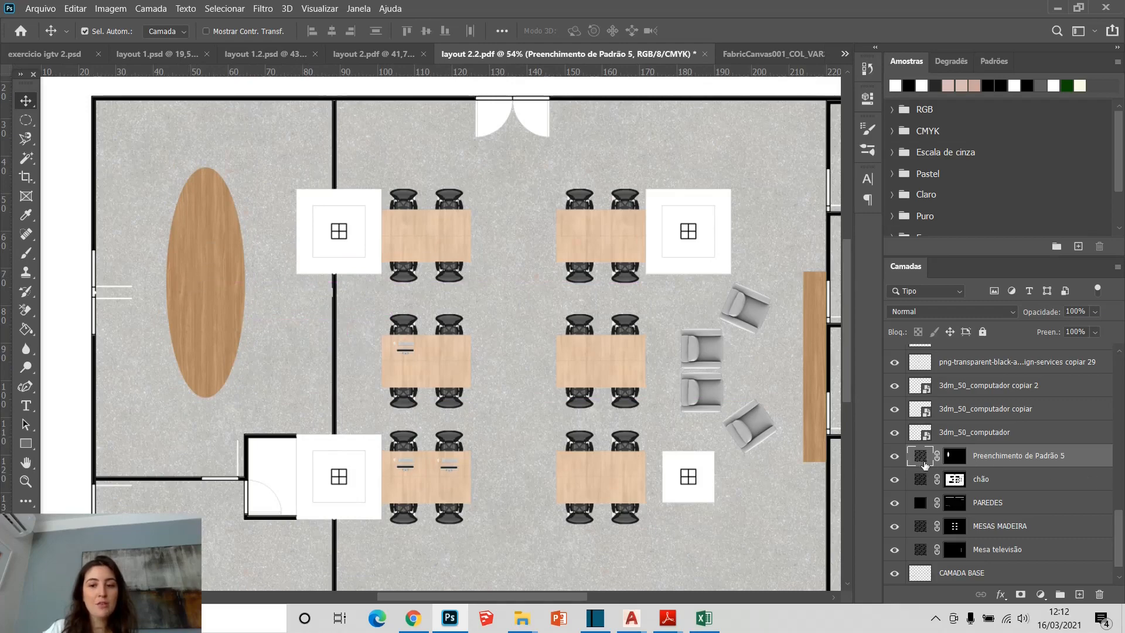
click(894, 455)
click(894, 456)
scroll(163, 348, down, 4)
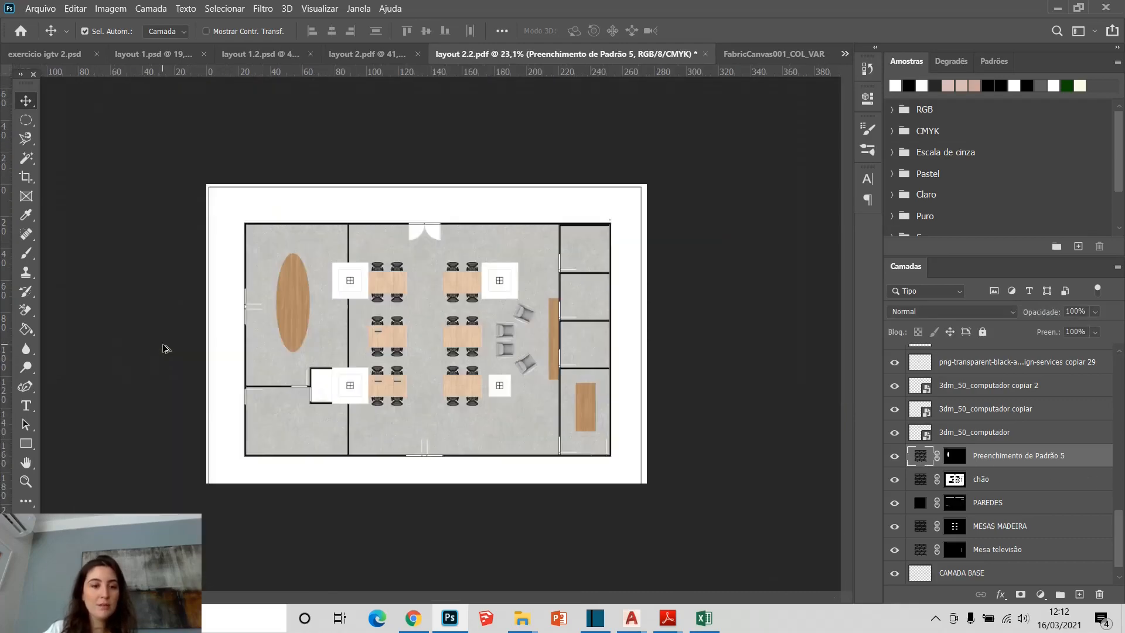
scroll(405, 316, up, 2)
scroll(399, 340, up, 2)
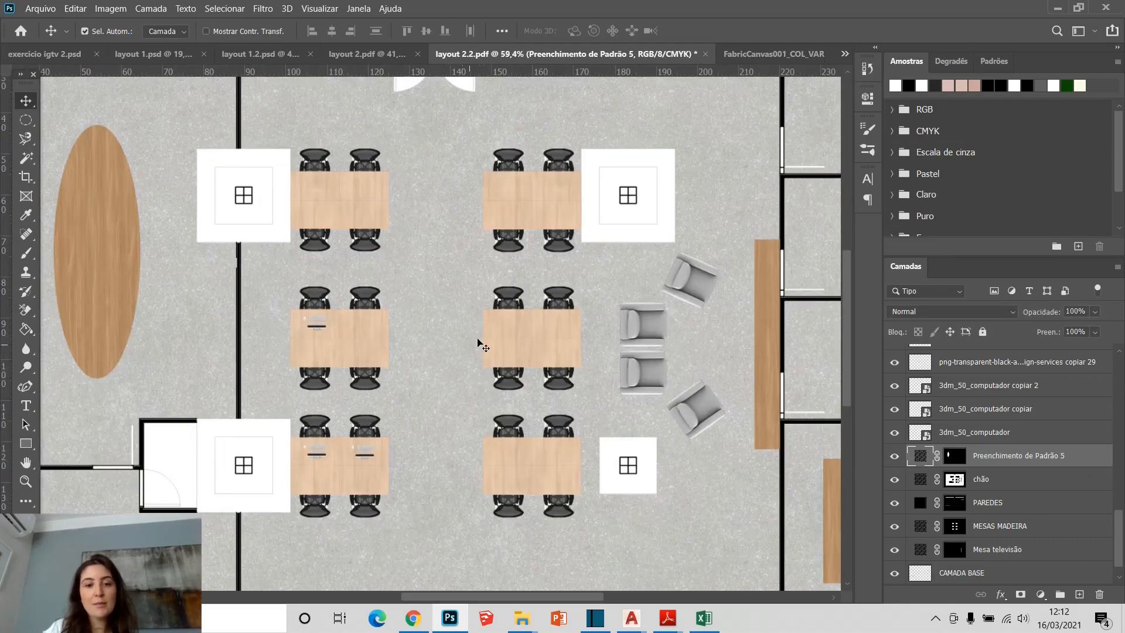
drag(503, 327, 481, 325)
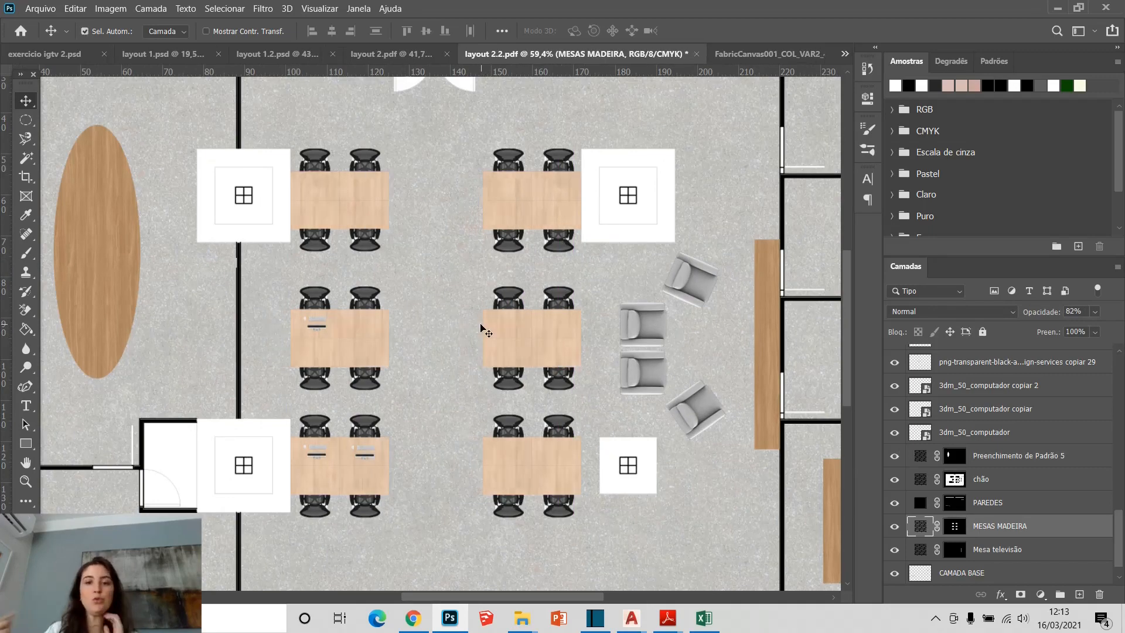
scroll(414, 333, down, 3)
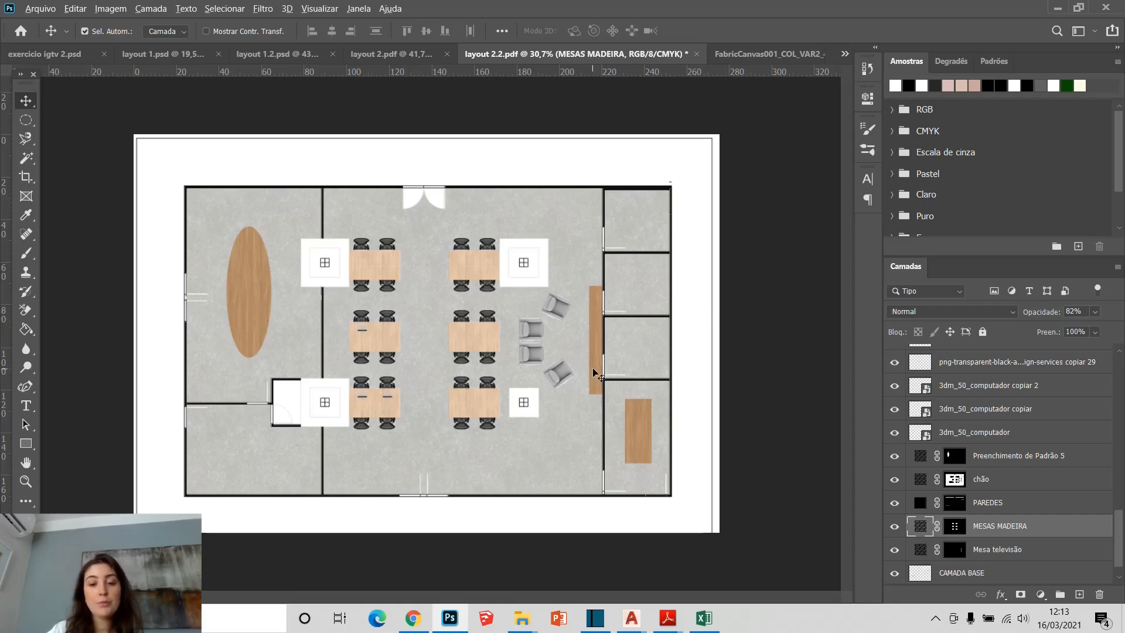
scroll(598, 369, up, 3)
key(ctrl+t)
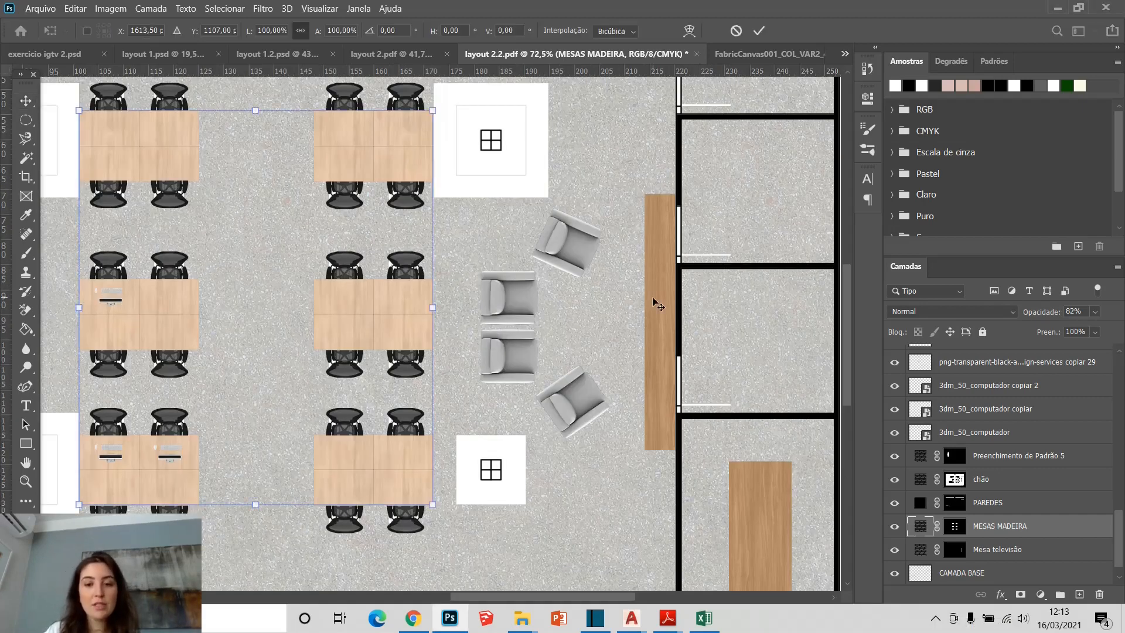
key(Escape)
Turn off automatic layer selection and try to pick an armchair on the plan while a chair layer is active
click(666, 299)
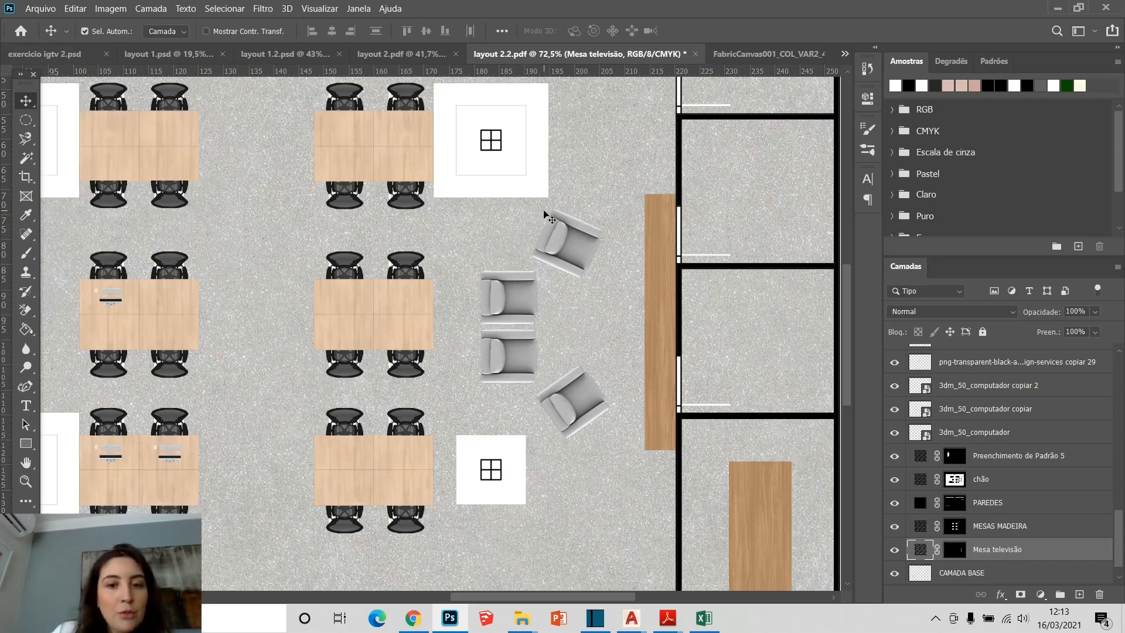
drag(562, 230, 568, 233)
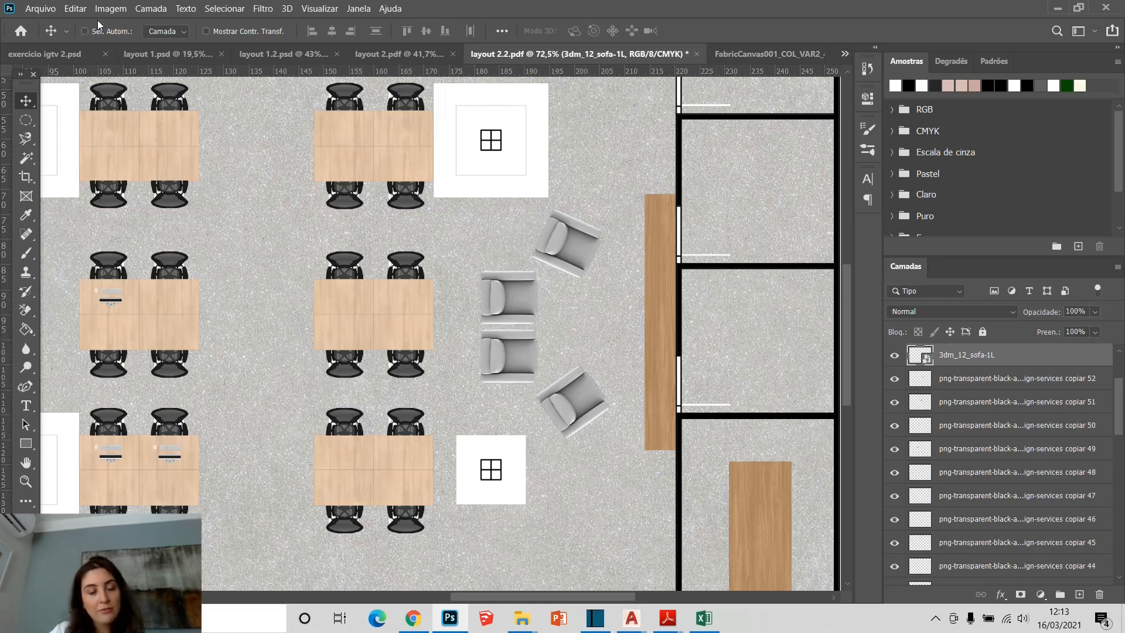
scroll(1092, 415, down, 10)
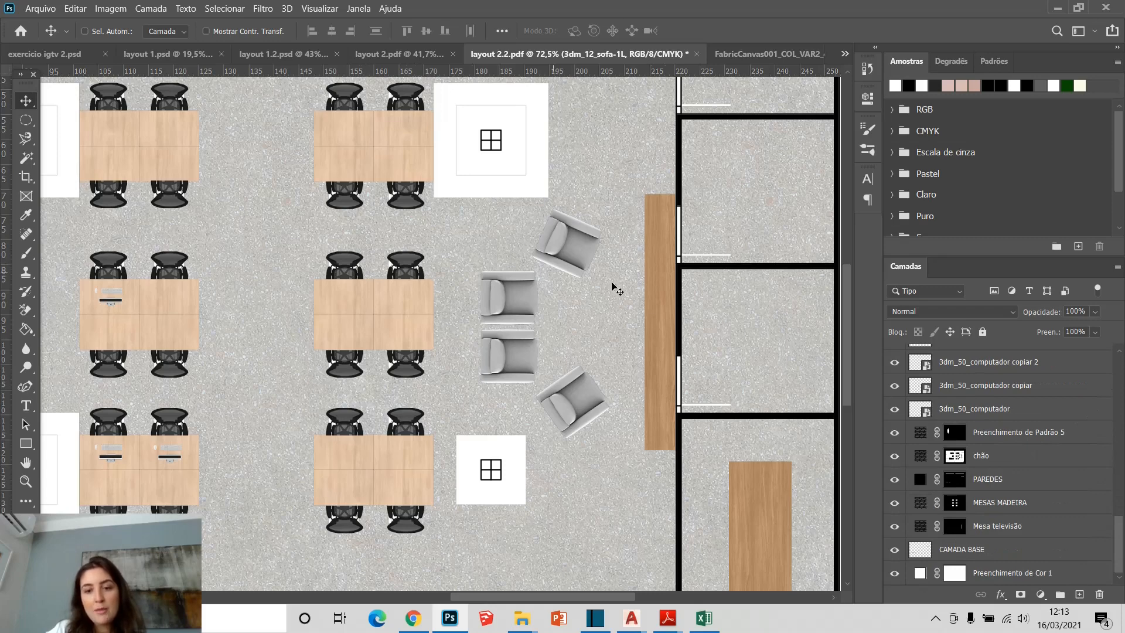
scroll(1087, 452, up, 3)
scroll(1087, 451, up, 7)
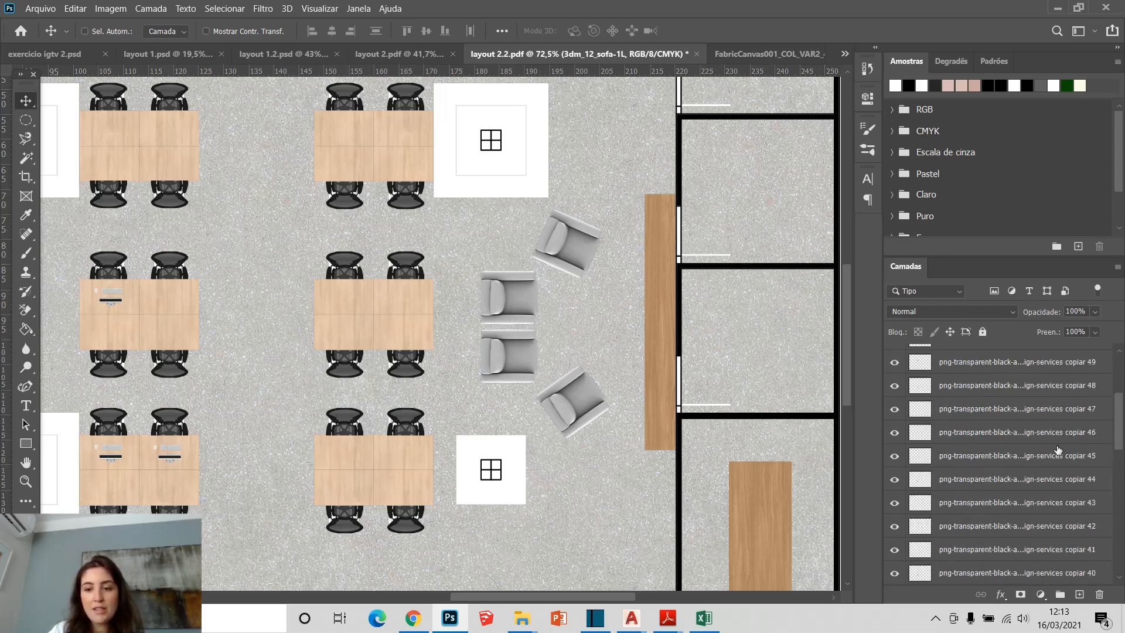
click(1053, 436)
drag(500, 300, 519, 298)
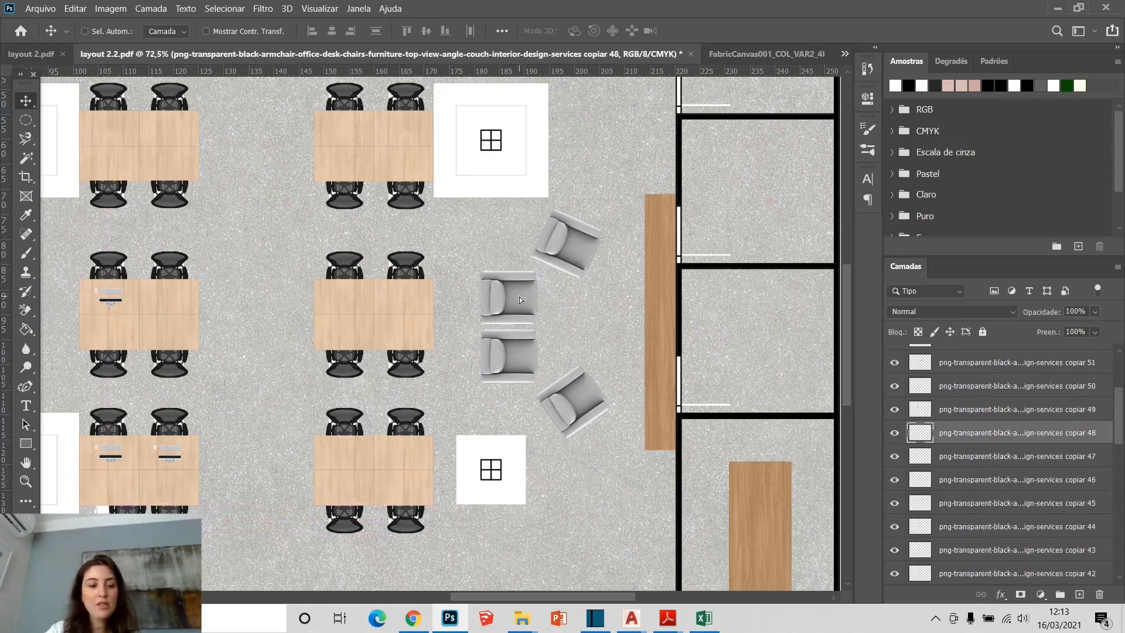
Turn automatic layer selection back on and pick a desk chair, the armchairs and the television table directly on the plan
key(ctrl)
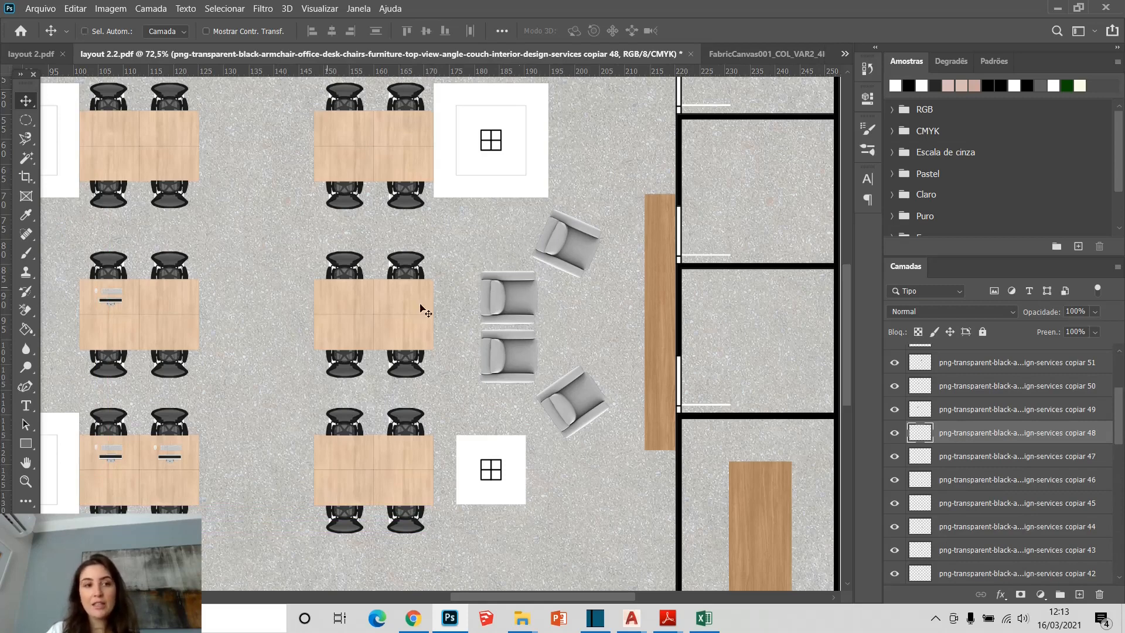
click(403, 265)
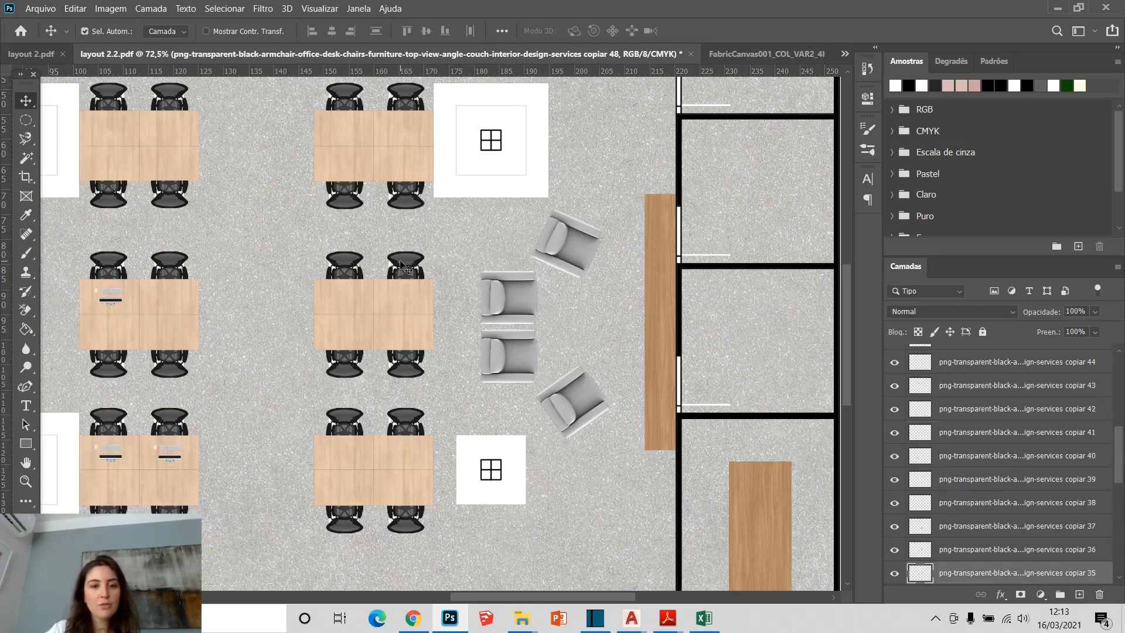
click(486, 288)
click(568, 267)
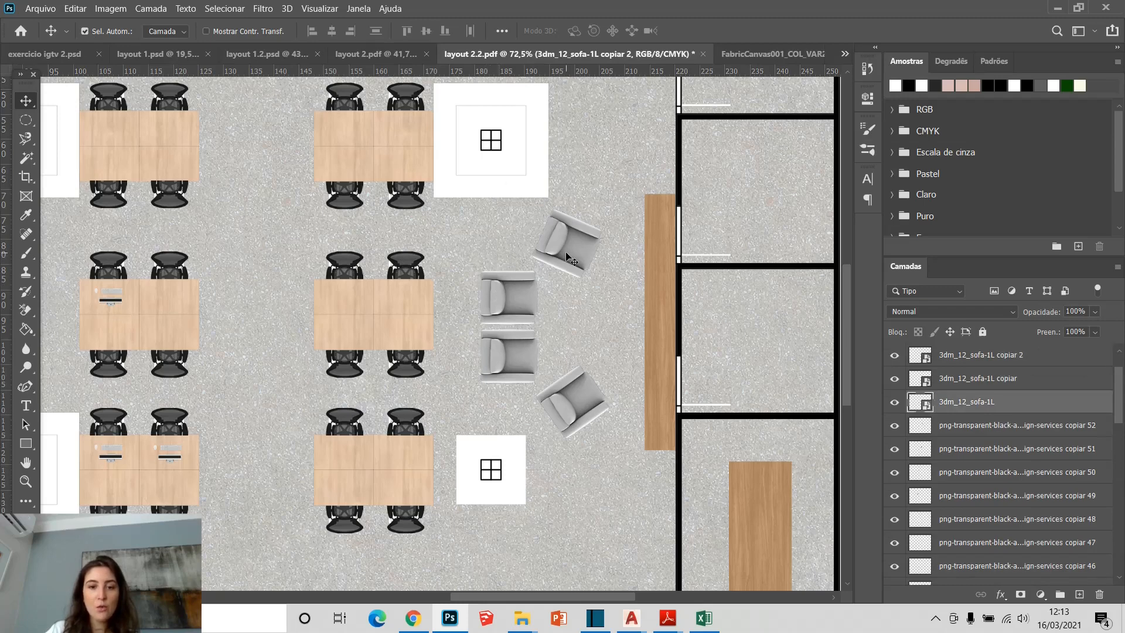
click(674, 302)
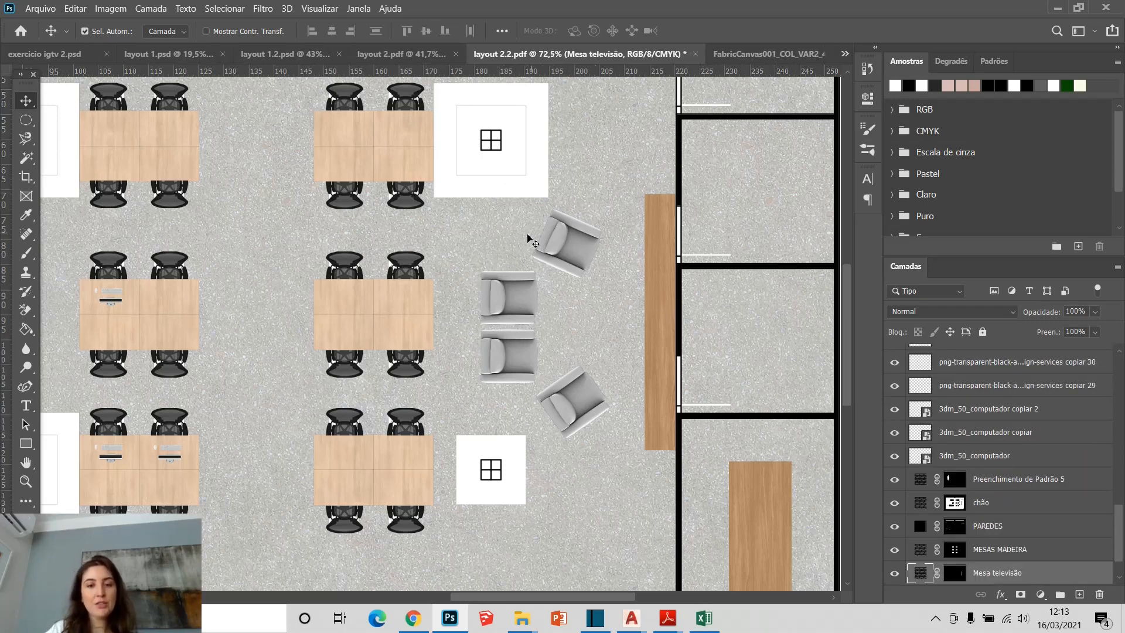
click(583, 245)
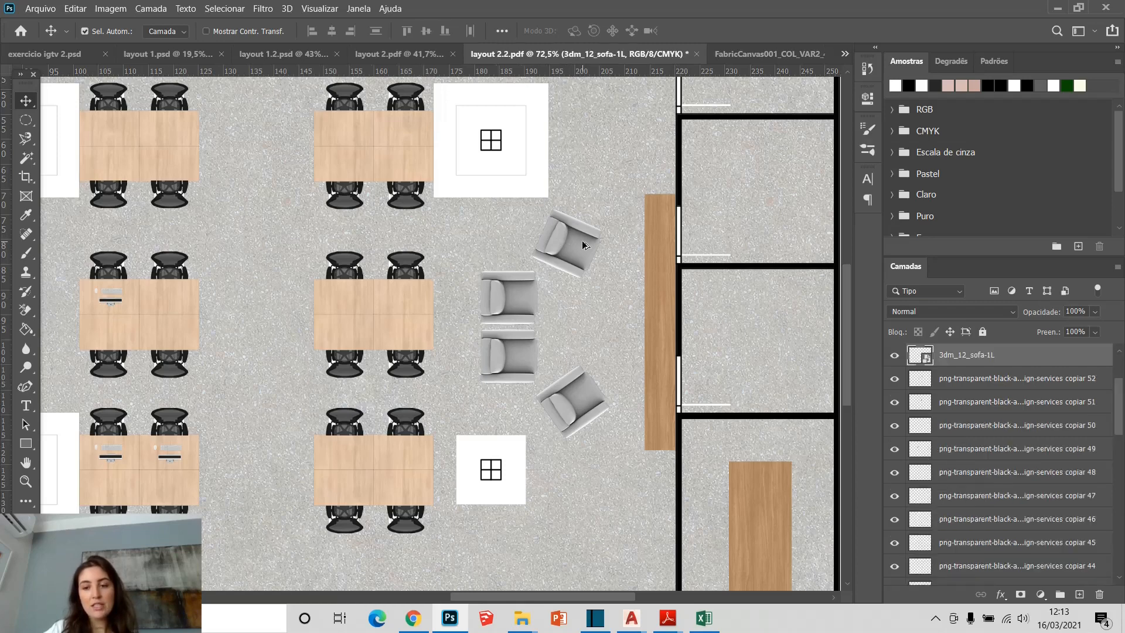
Scale the television table down proportionally from its lower end to about 5.2 × 42.7 mm and apply the transform
scroll(1040, 460, down, 10)
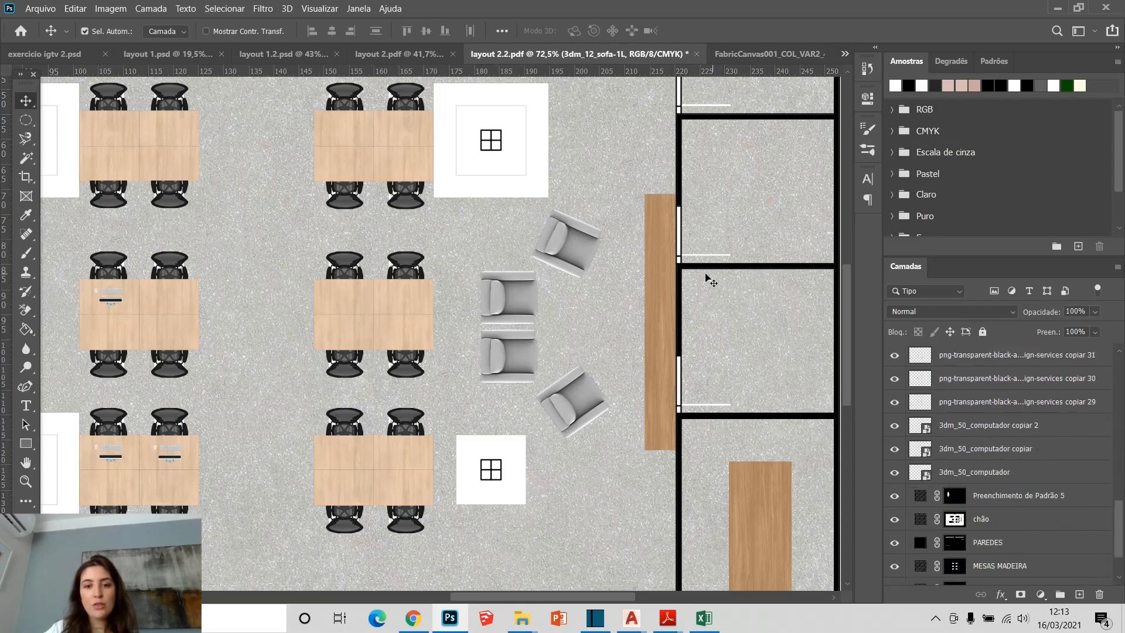
mouse_move(657, 240)
mouse_down()
mouse_move(654, 252)
mouse_move(655, 240)
mouse_up()
scroll(637, 260, down, 3)
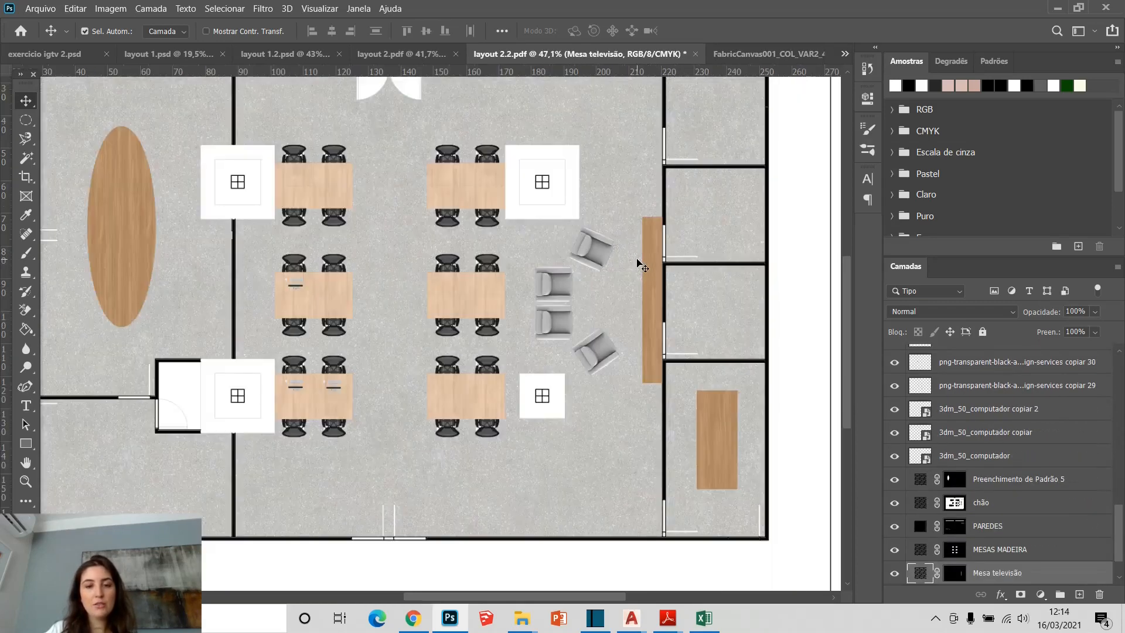
key(ctrl+t)
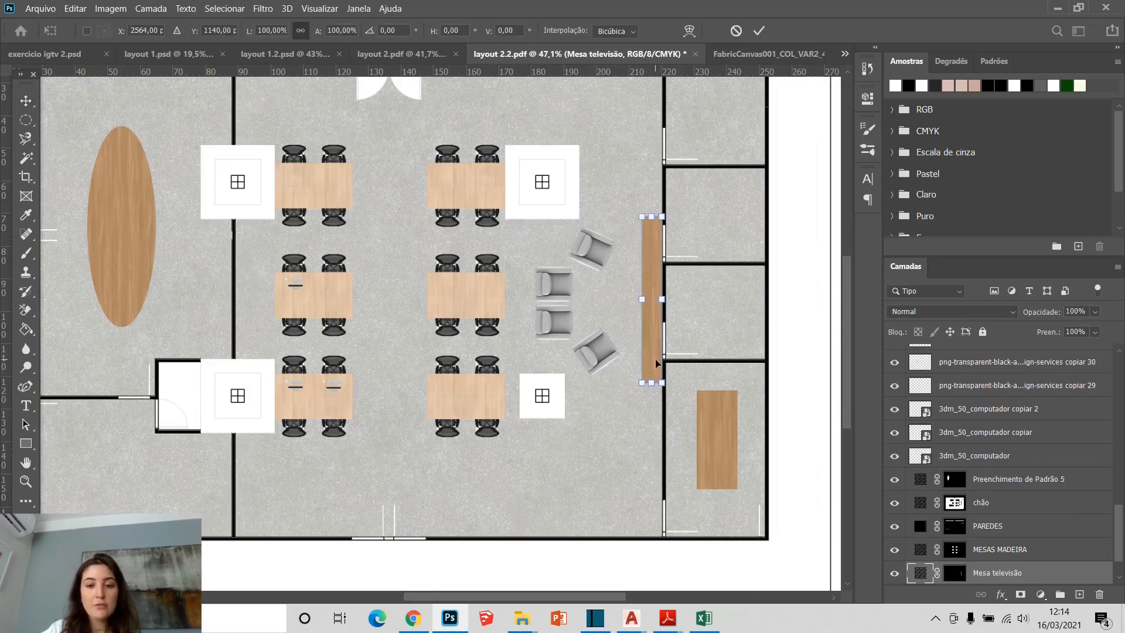
drag(653, 382, 652, 357)
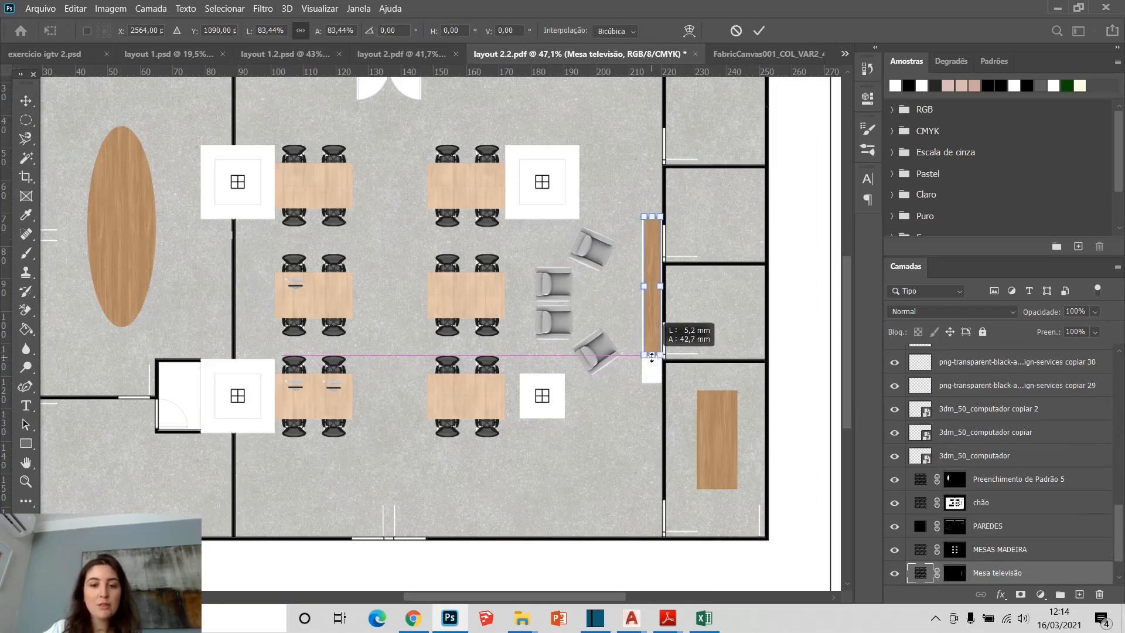
key(Return)
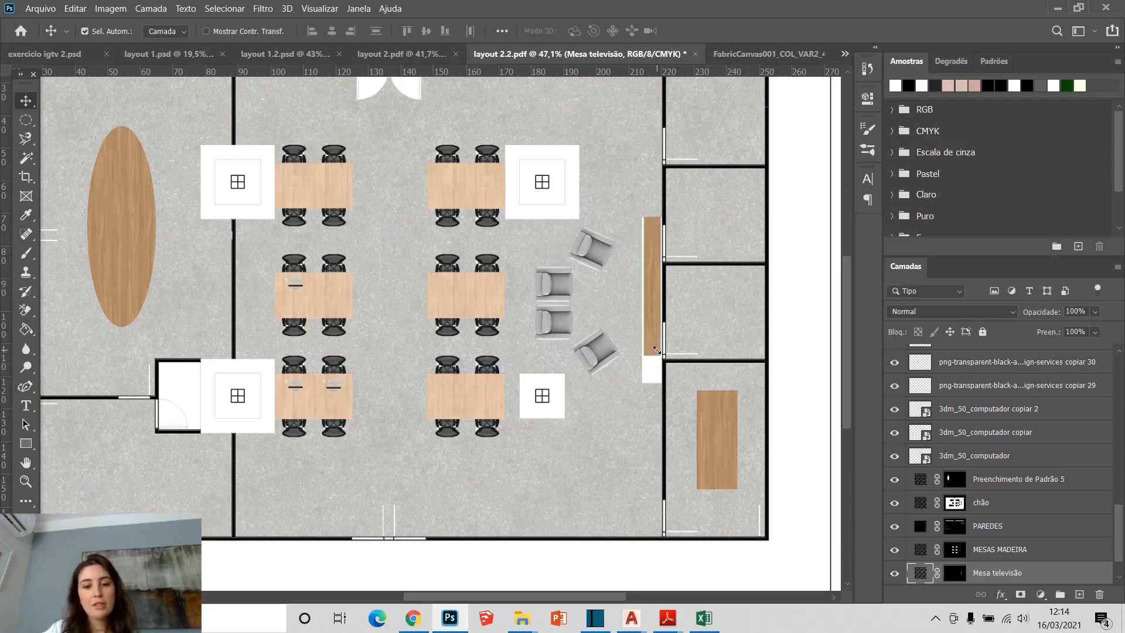
Select the television table's original area on CAMADA BASE and paint it white on the chão mask to fill it with floor
scroll(654, 275, up, 5)
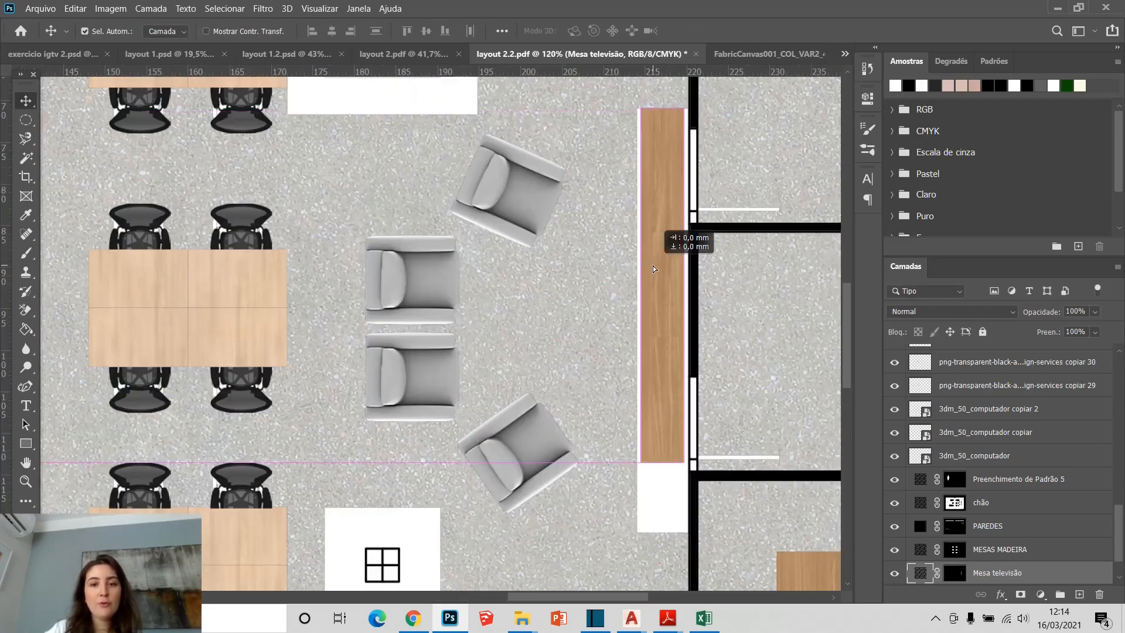
scroll(653, 266, down, 3)
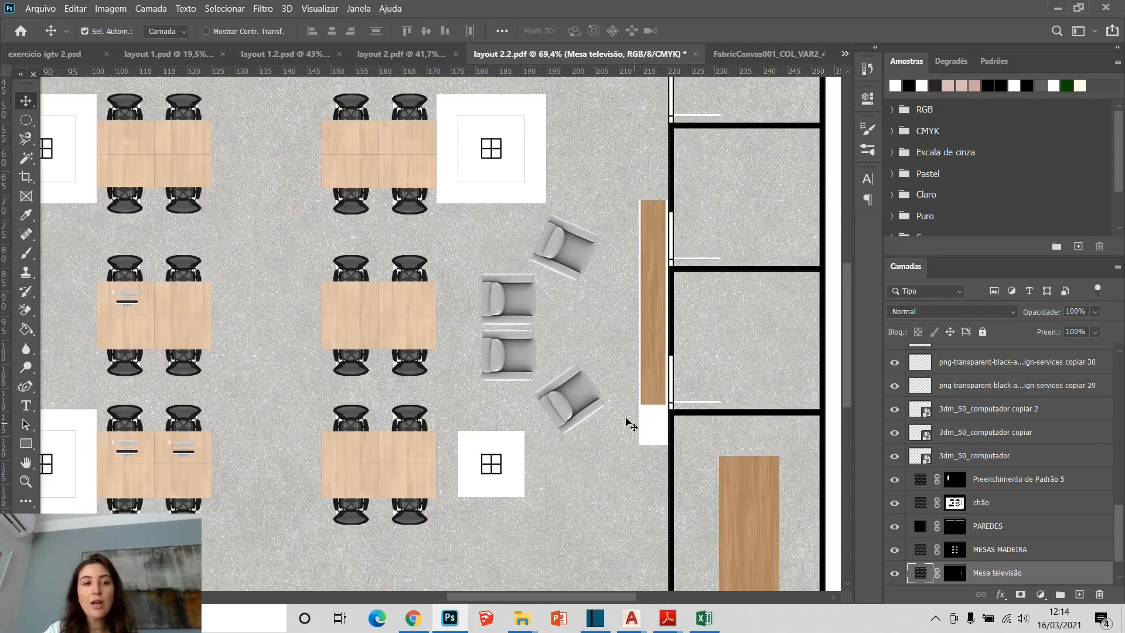
click(26, 158)
scroll(1004, 433, down, 2)
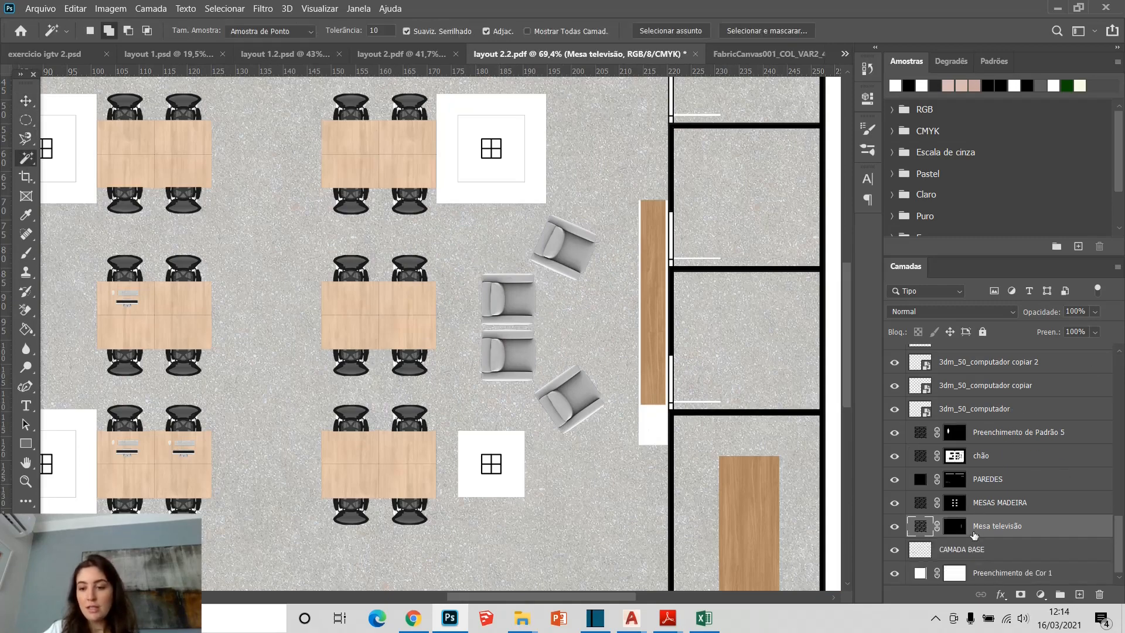
click(981, 548)
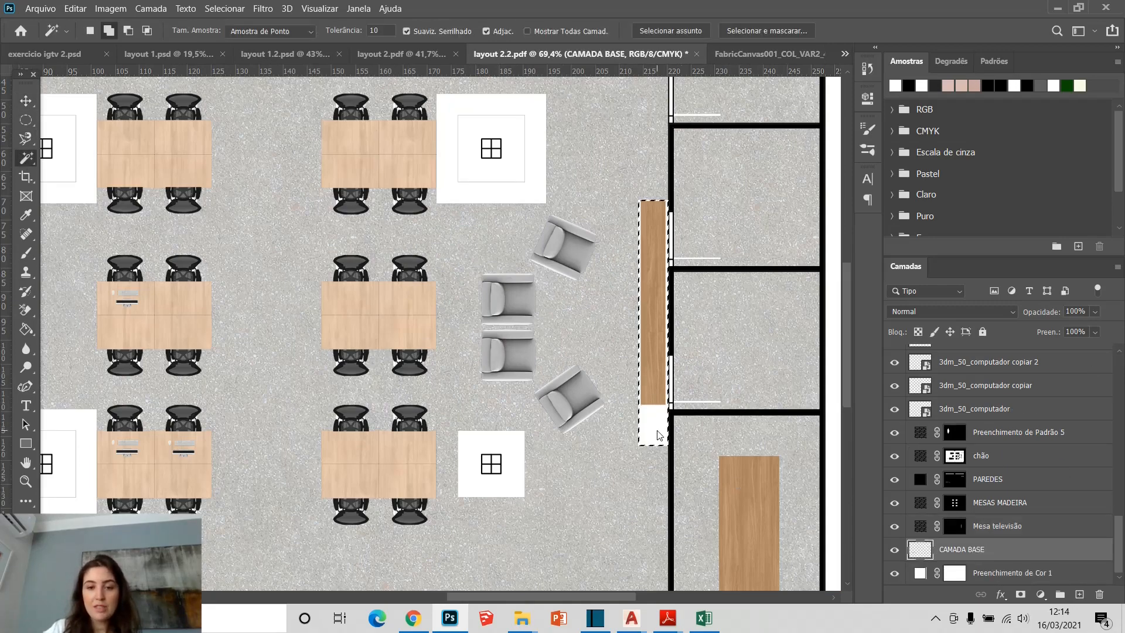
click(986, 462)
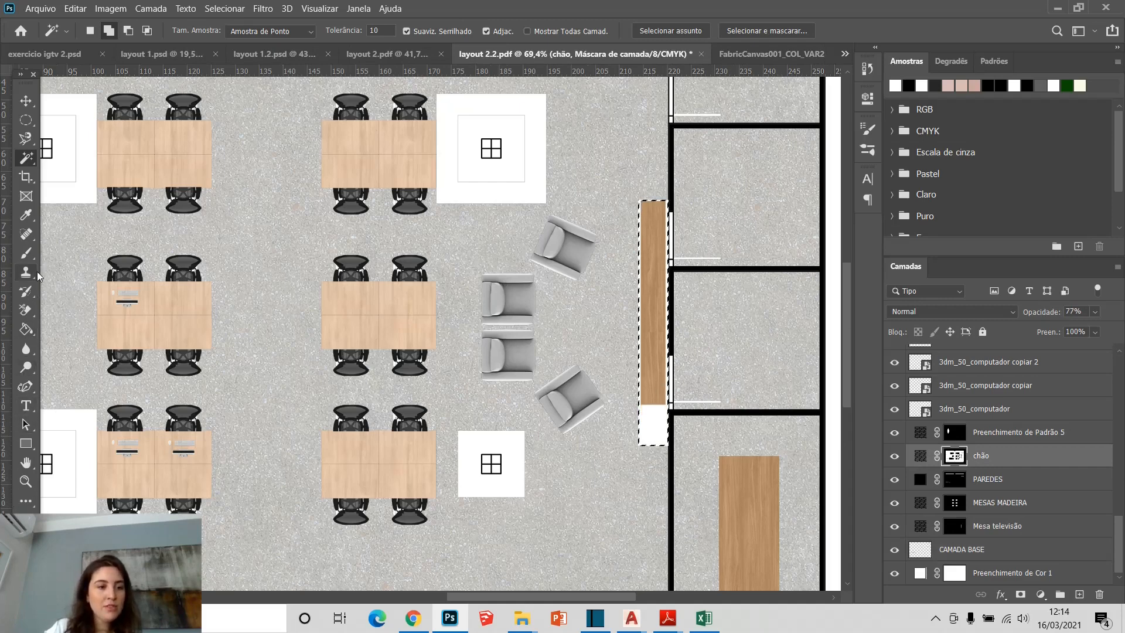
click(26, 253)
click(587, 275)
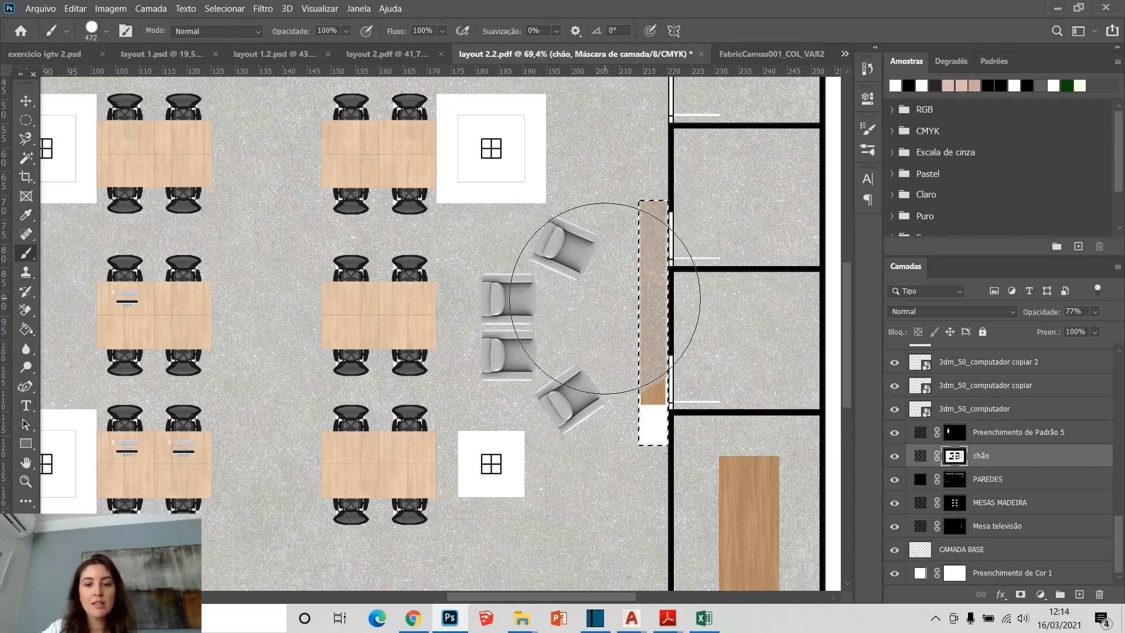
drag(608, 251, 665, 448)
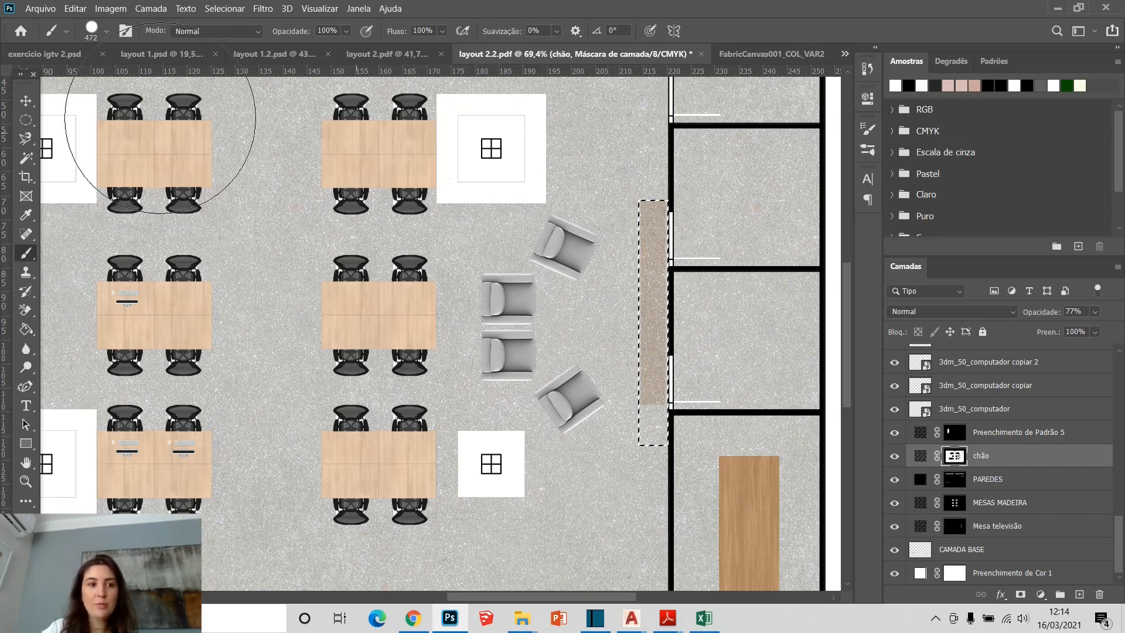
Move the Mesa televisão layer above Preenchimento de Padrão 5 and chão in the layer stack, and clear the selection
click(26, 101)
click(1021, 434)
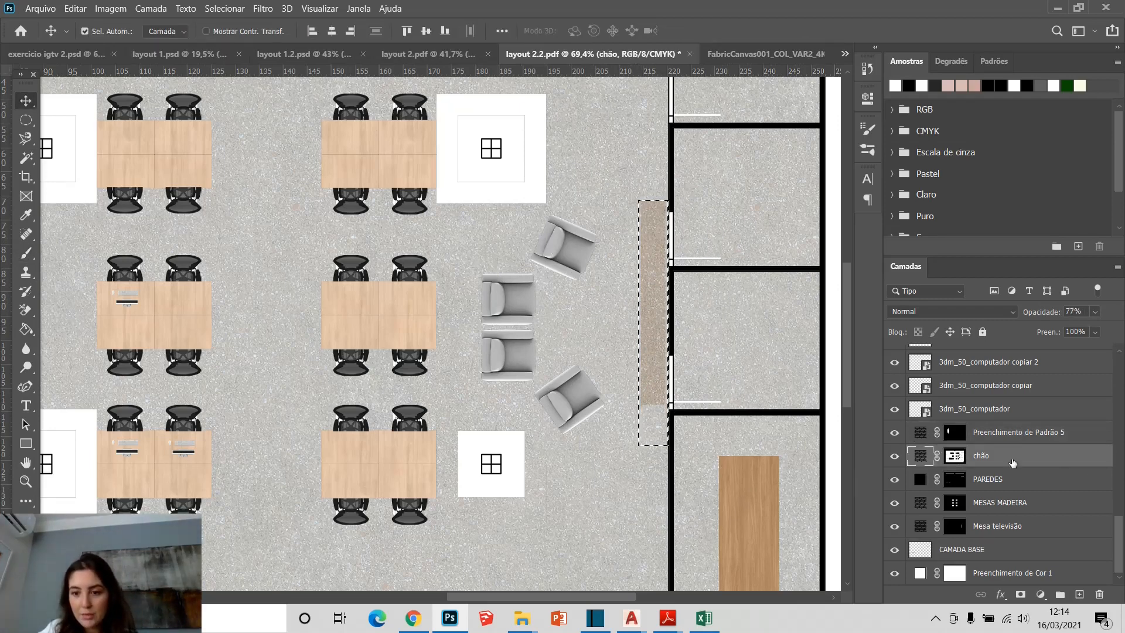
click(1019, 488)
click(1023, 511)
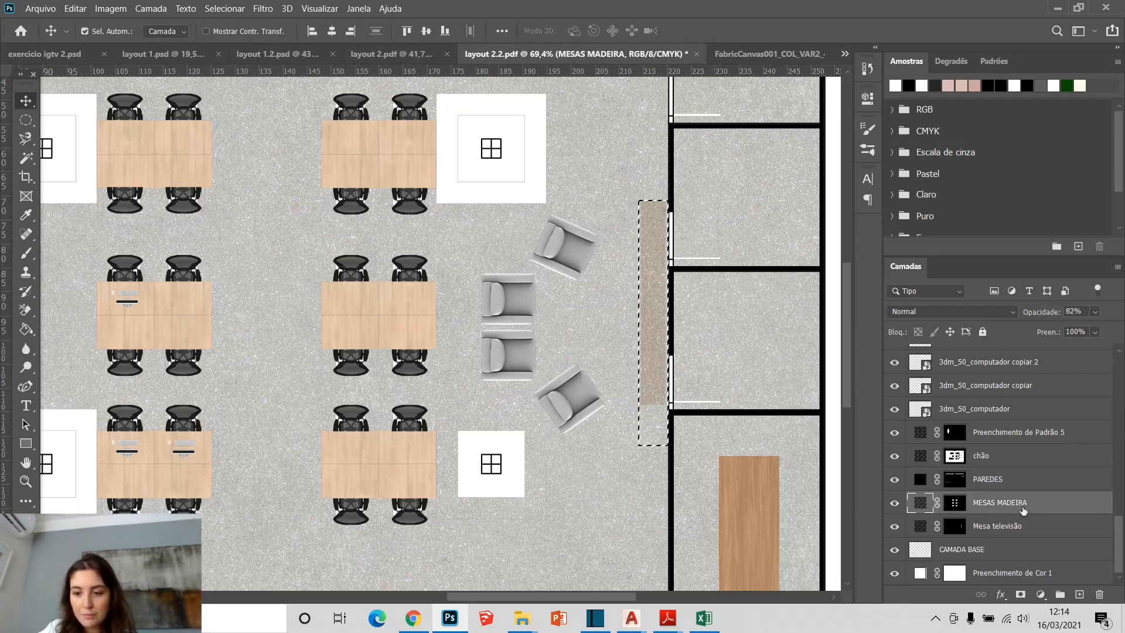
drag(1027, 529, 1021, 435)
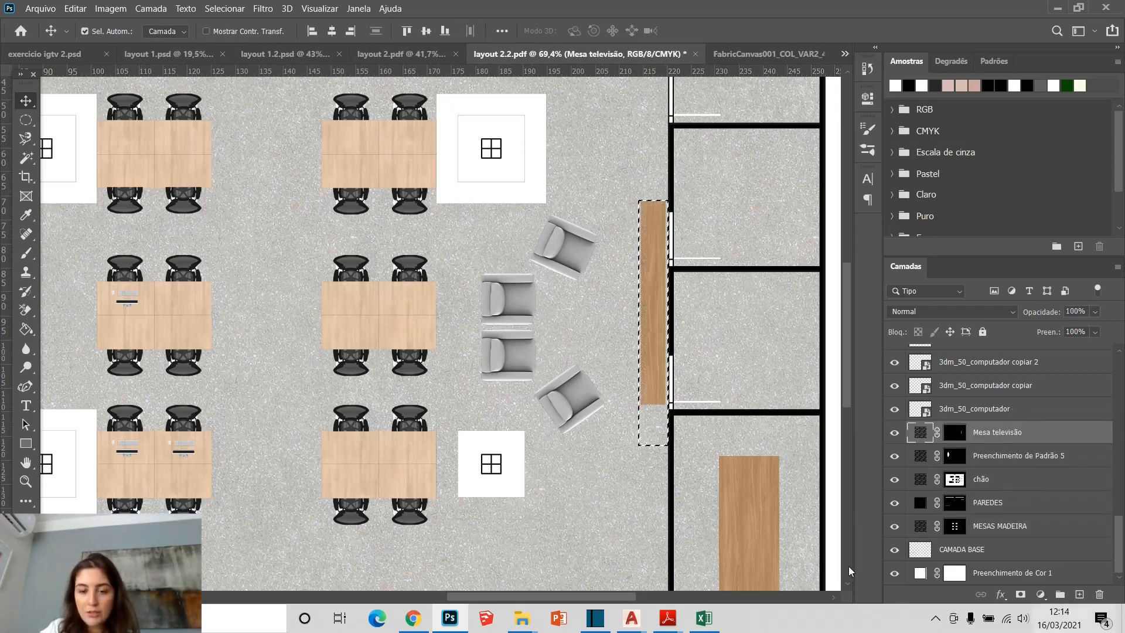
key(ctrl+d)
Select the Mesa televisão layer mask and examine the furniture and floors across the whole plan
scroll(592, 356, down, 3)
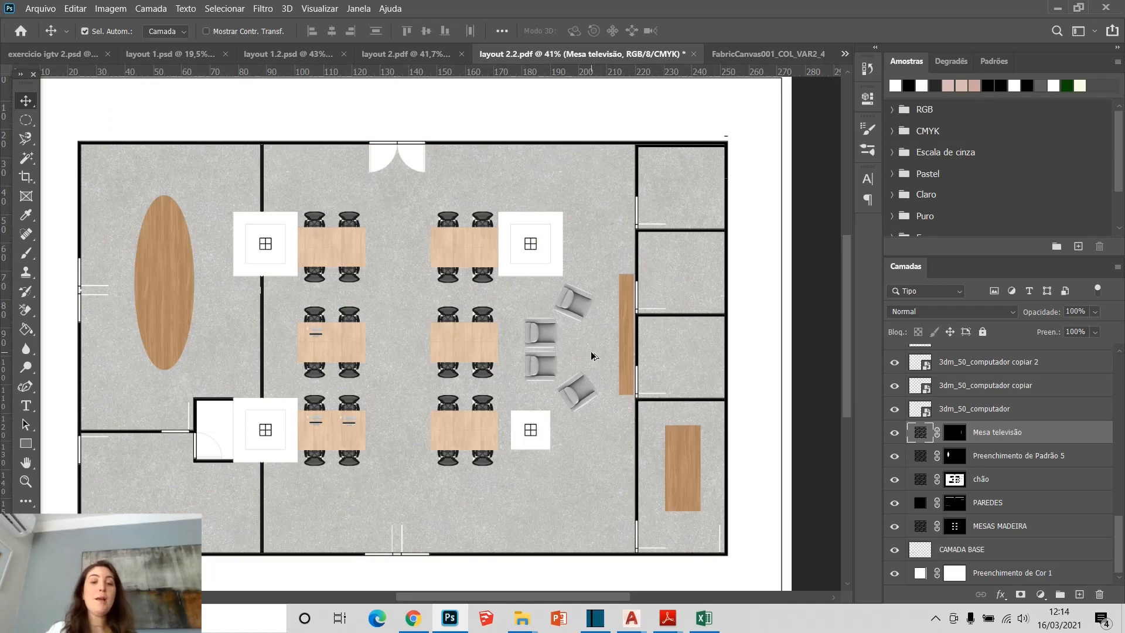
scroll(562, 325, down, 1)
scroll(568, 327, up, 5)
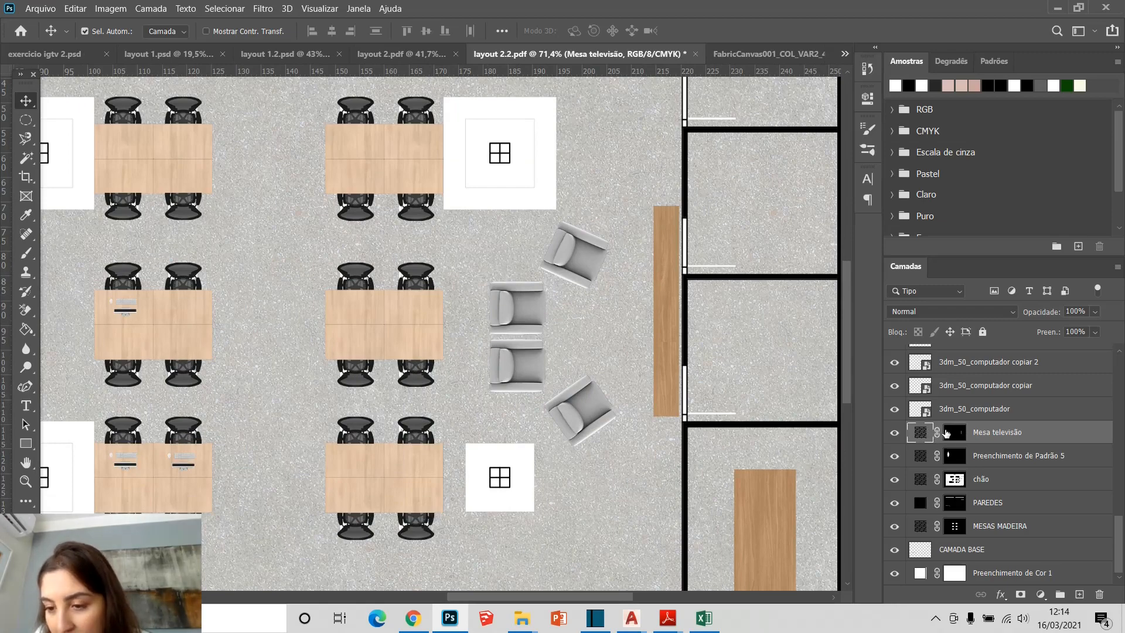
click(954, 433)
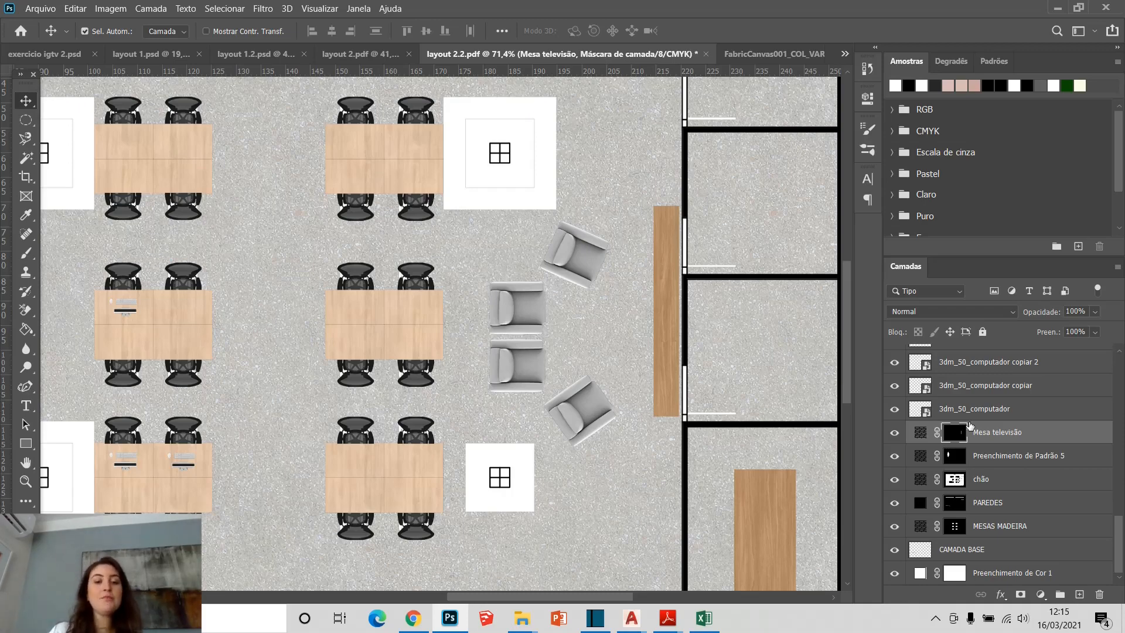
scroll(301, 407, down, 5)
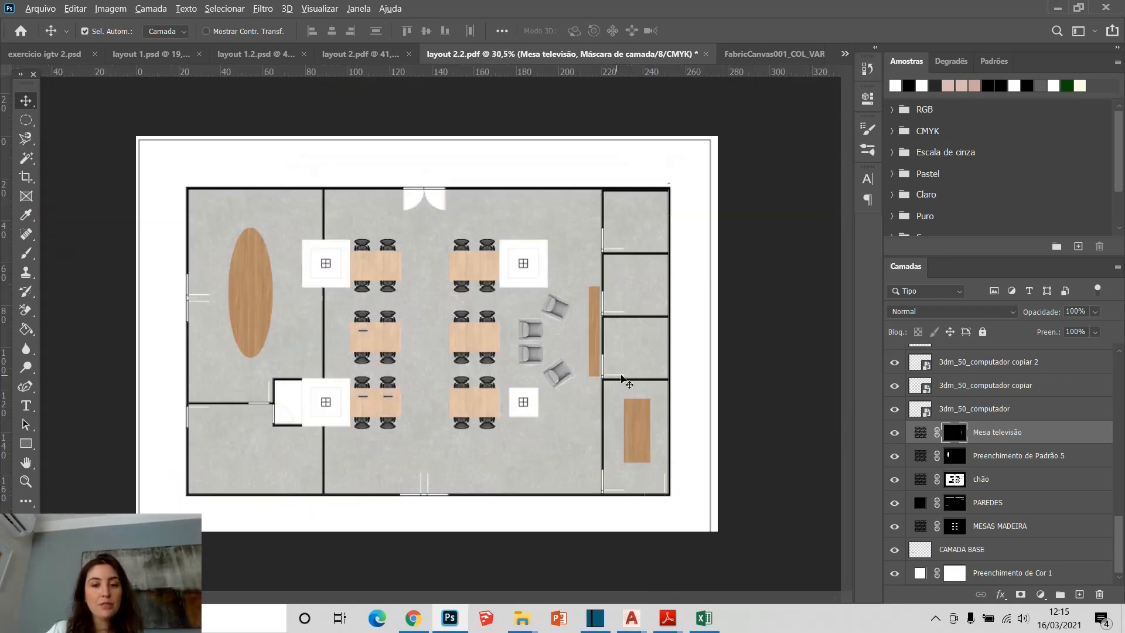
scroll(617, 347, up, 2)
scroll(617, 347, down, 3)
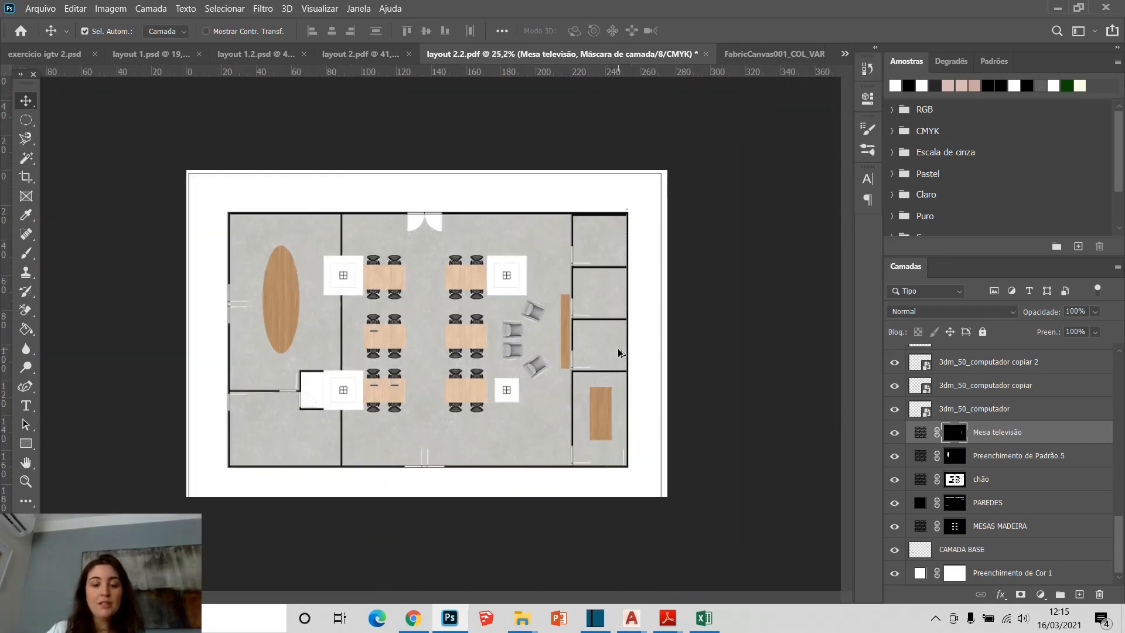
scroll(618, 348, up, 3)
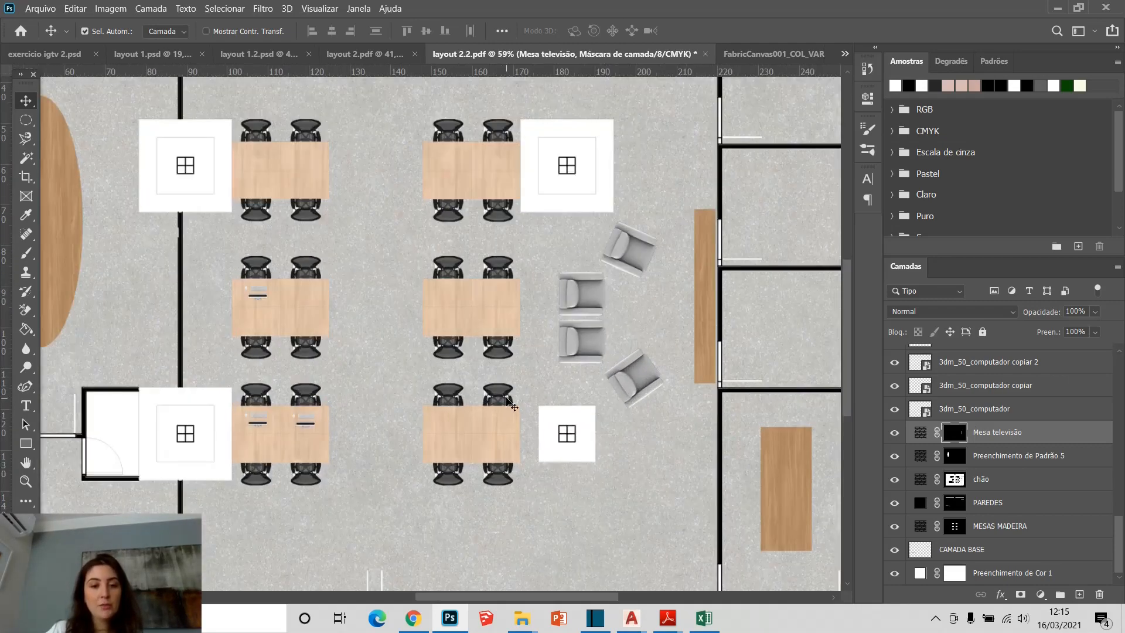
scroll(501, 396, down, 1)
scroll(501, 396, down, 1)
Stamp all visible layers into a new merged layer above the topmost armchair layer
scroll(1007, 411, up, 10)
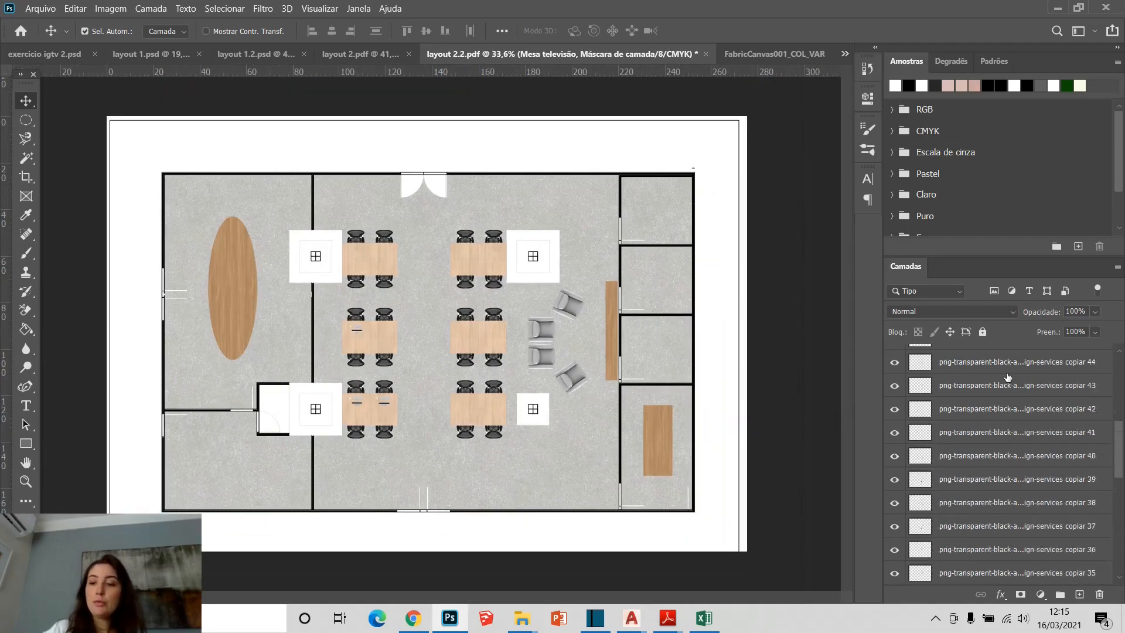
click(999, 363)
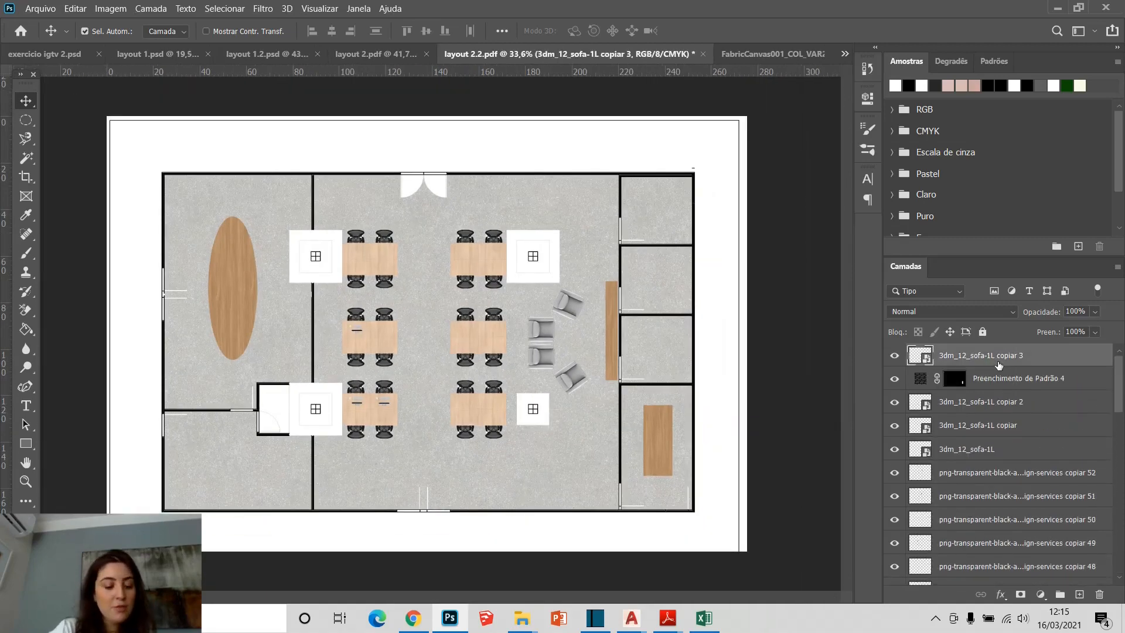
key(ctrl)
key(ctrl+shift+alt+e)
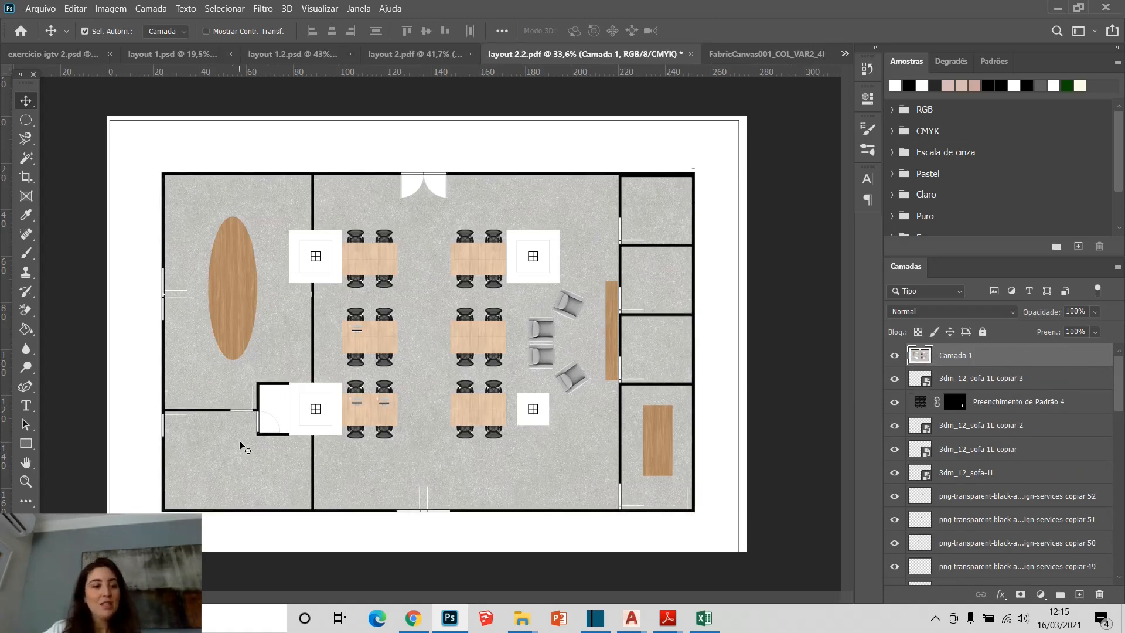
Dodge highlights into the floors and burn soft shadows along the walls and tables on Camada 1, using midtones at 50% exposure
click(24, 367)
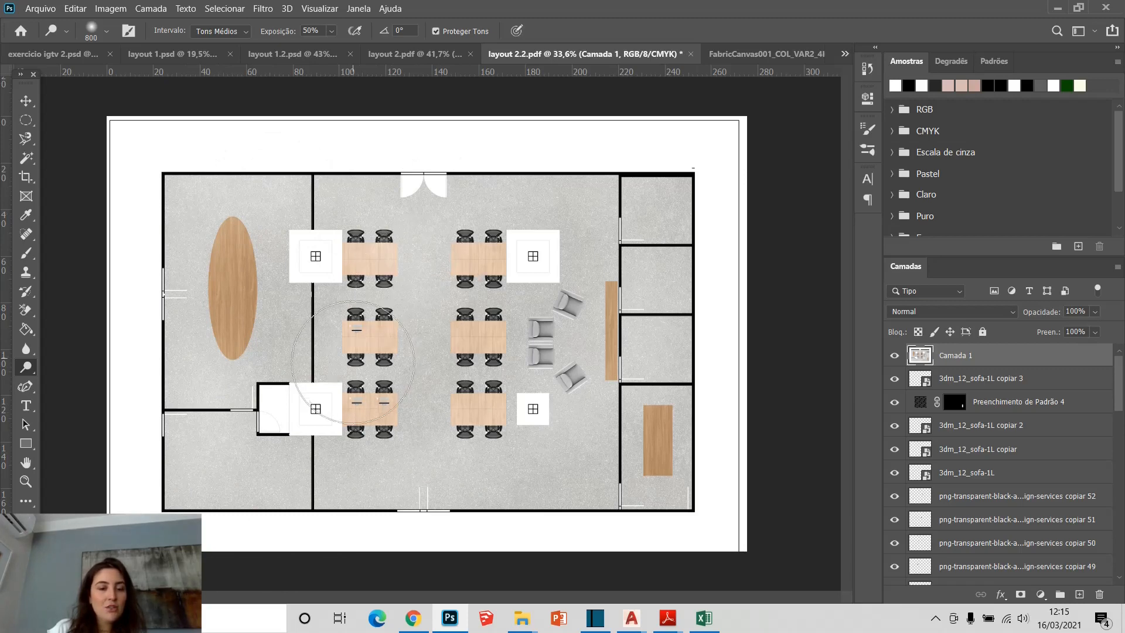
right_click(28, 370)
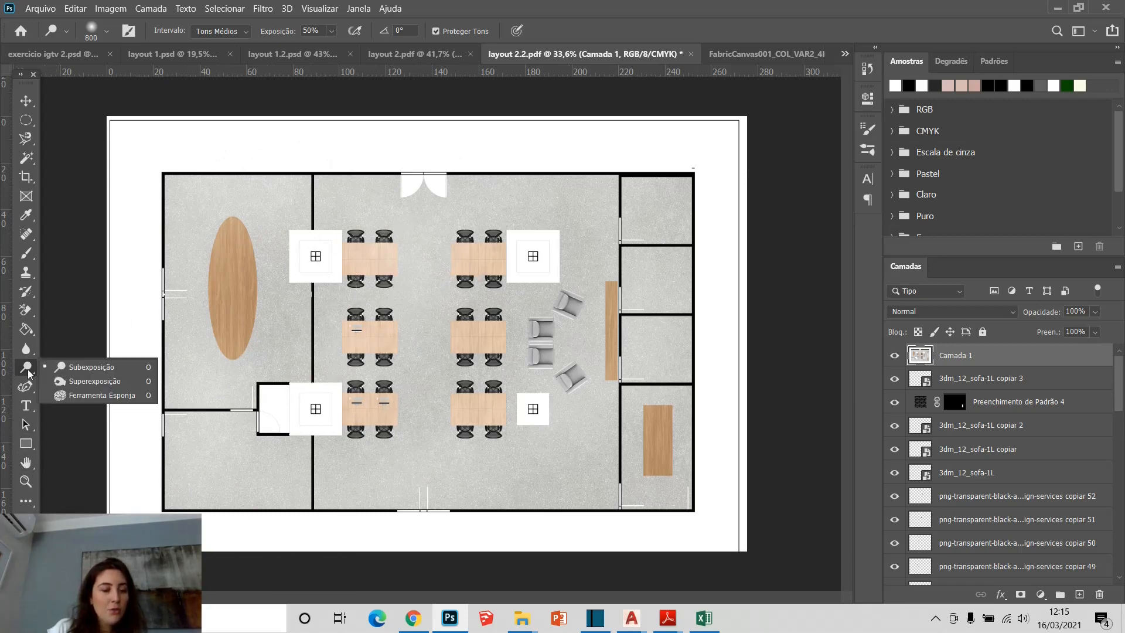
click(100, 395)
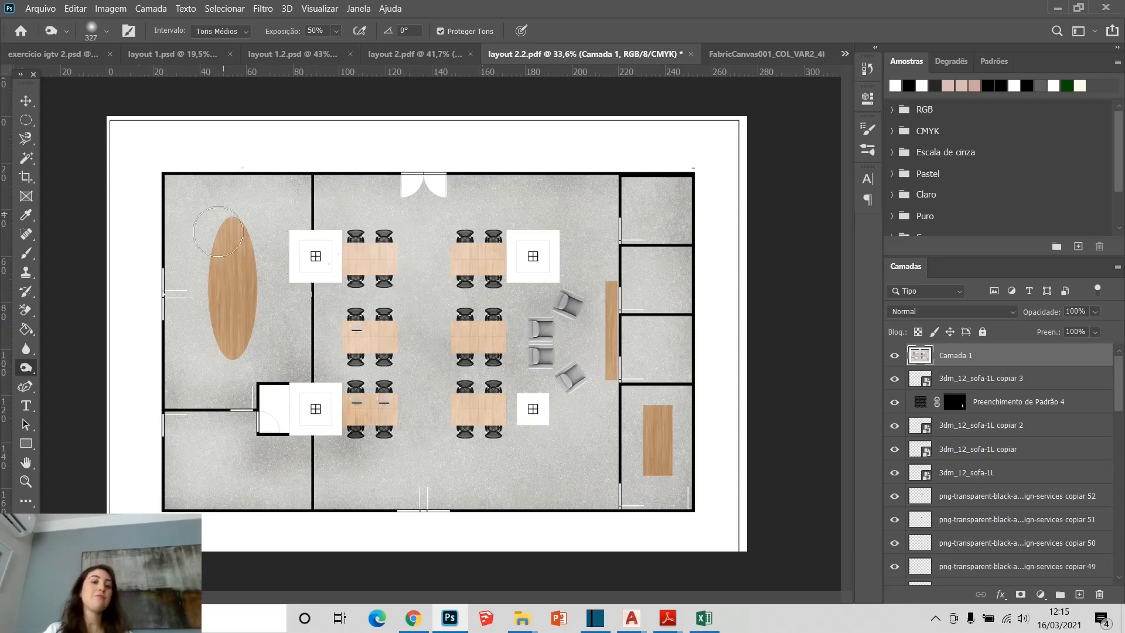
Apply a Levels adjustment to Camada 1 on the RGB channel, tuning the midtone input and the output levels
scroll(672, 201, down, 2)
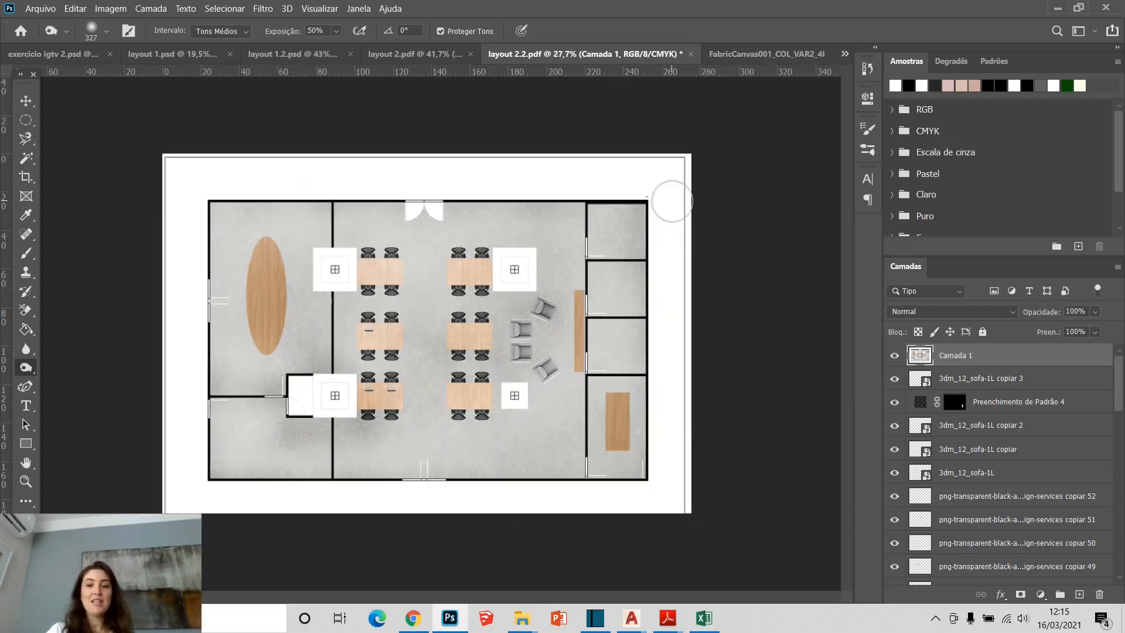
click(260, 8)
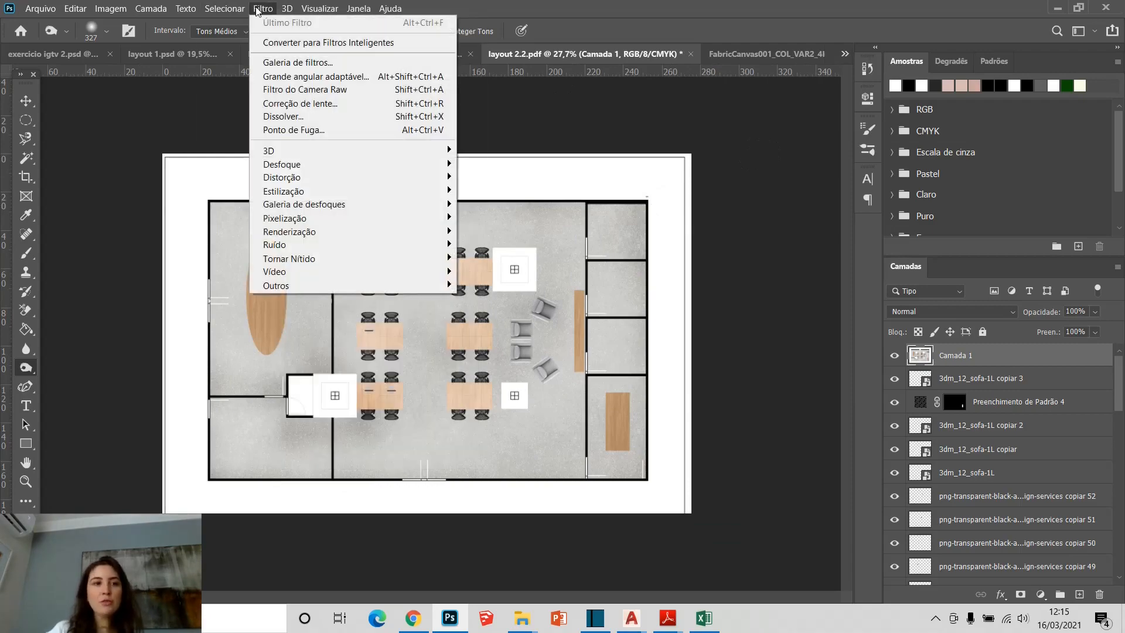
click(125, 9)
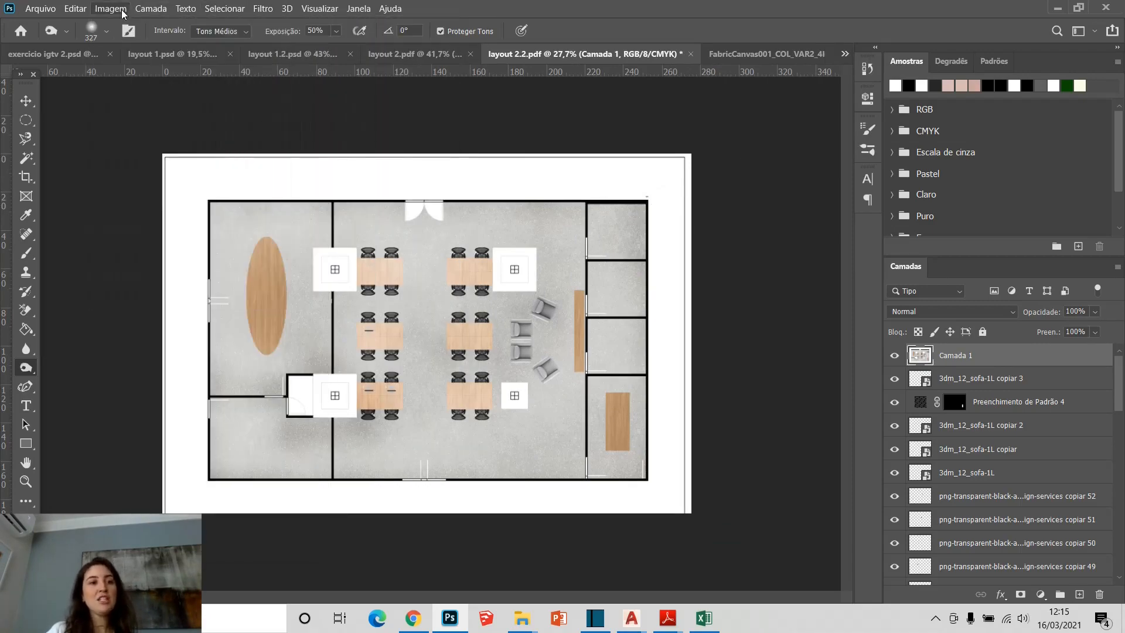
click(125, 10)
mouse_move(127, 43)
click(350, 59)
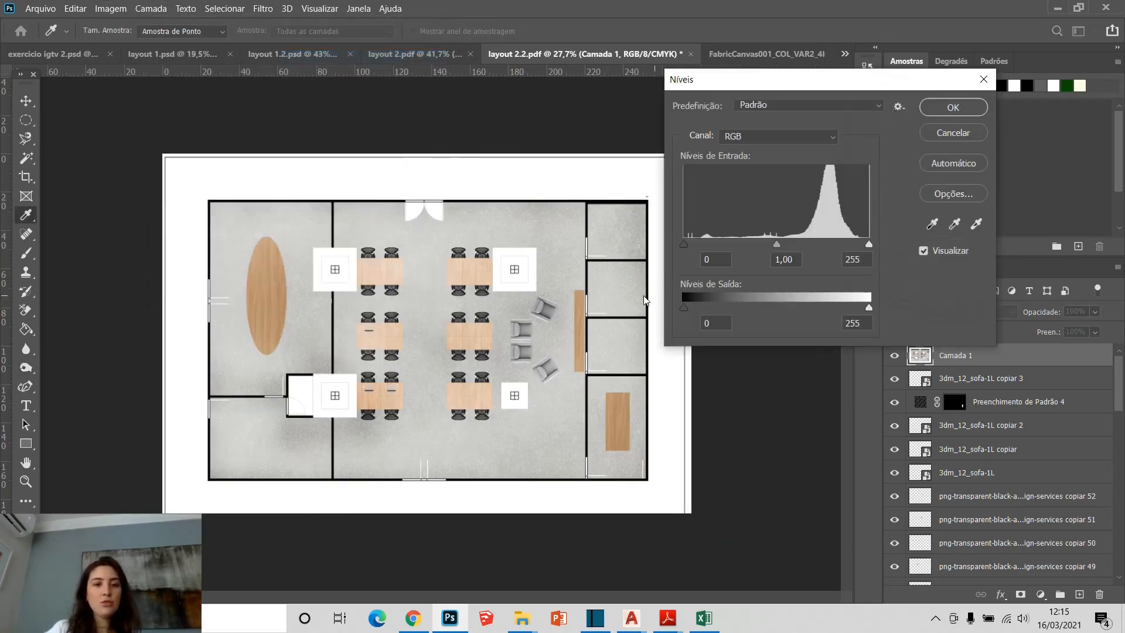
mouse_move(779, 245)
mouse_down()
mouse_move(747, 245)
mouse_move(786, 230)
mouse_up()
mouse_move(869, 307)
mouse_down()
mouse_move(839, 309)
mouse_move(870, 308)
mouse_up()
drag(682, 308, 702, 308)
click(955, 109)
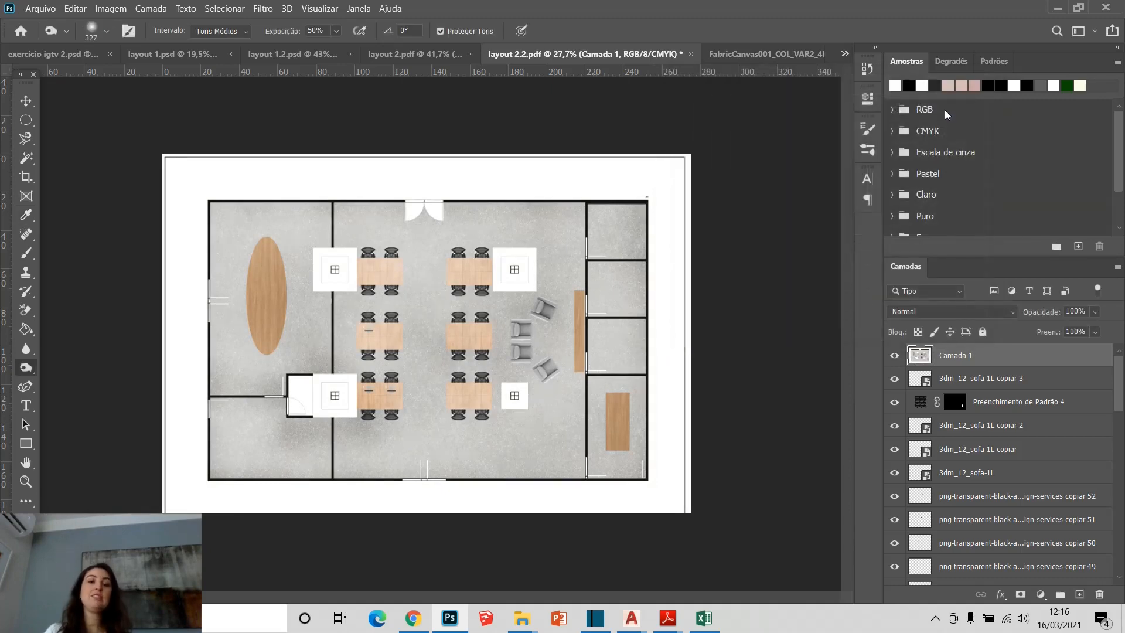